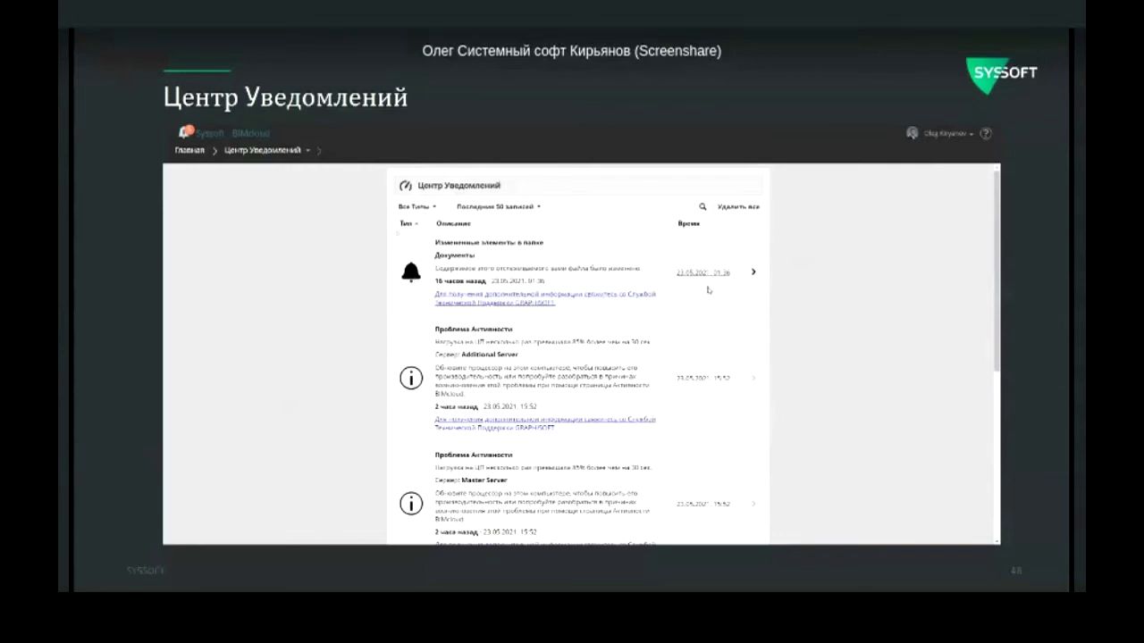
# Step: Open the Документы folder from the first notification, then go back to the notification list
pyautogui.click(754, 273)
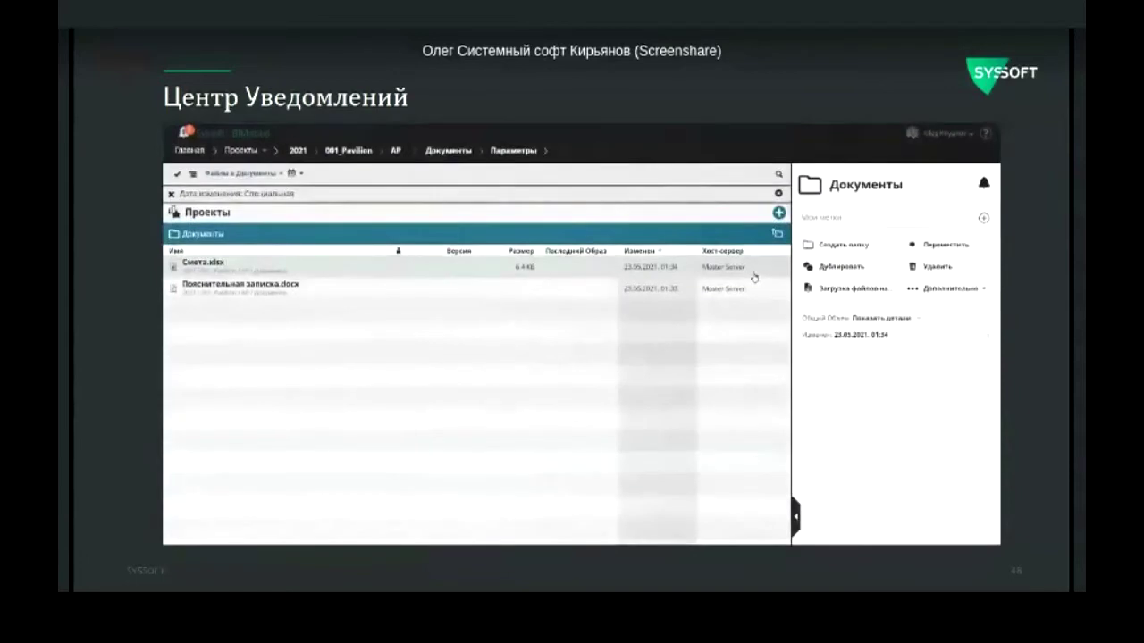
pyautogui.rightClick(532, 344)
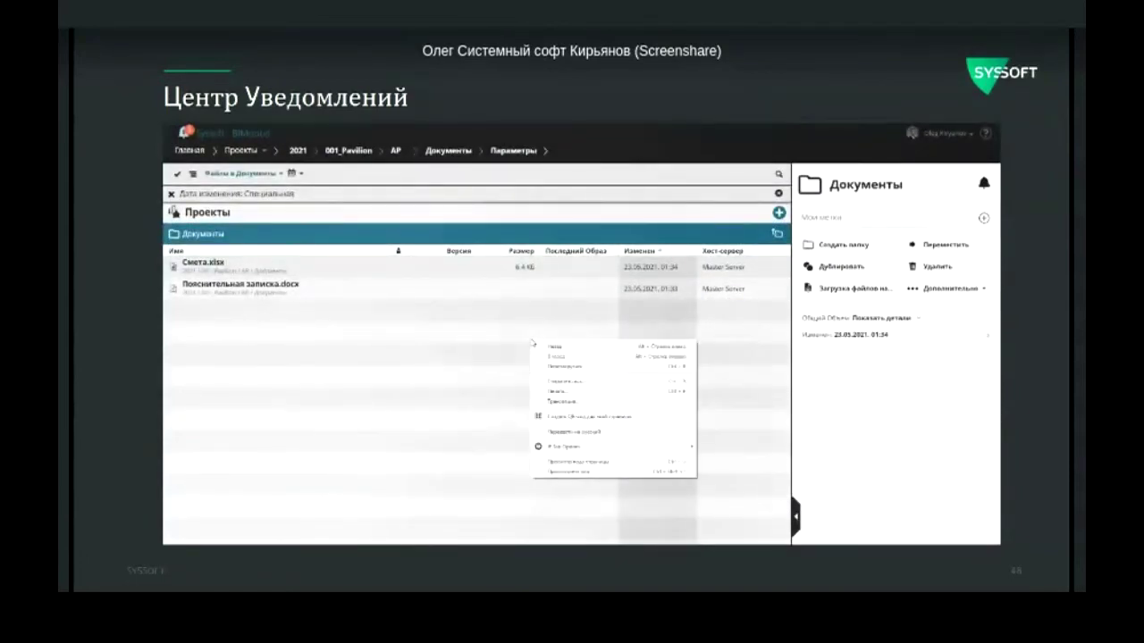
pyautogui.click(550, 346)
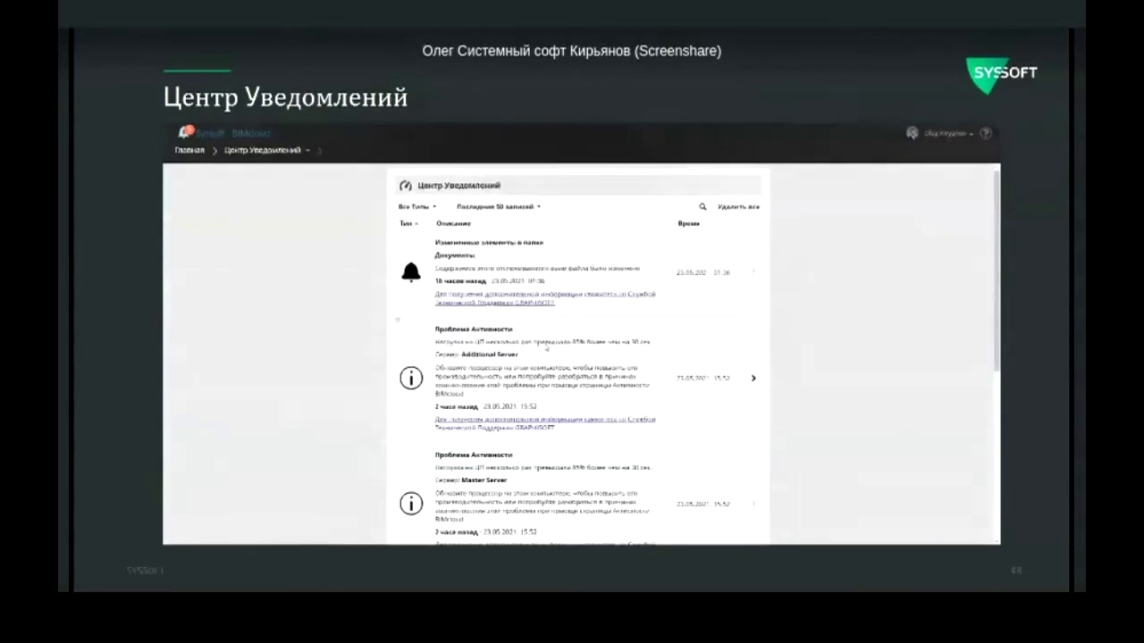
# Step: Delete the Additional Server notification, clear all remaining notifications, and advance to the Servers slide
pyautogui.click(398, 321)
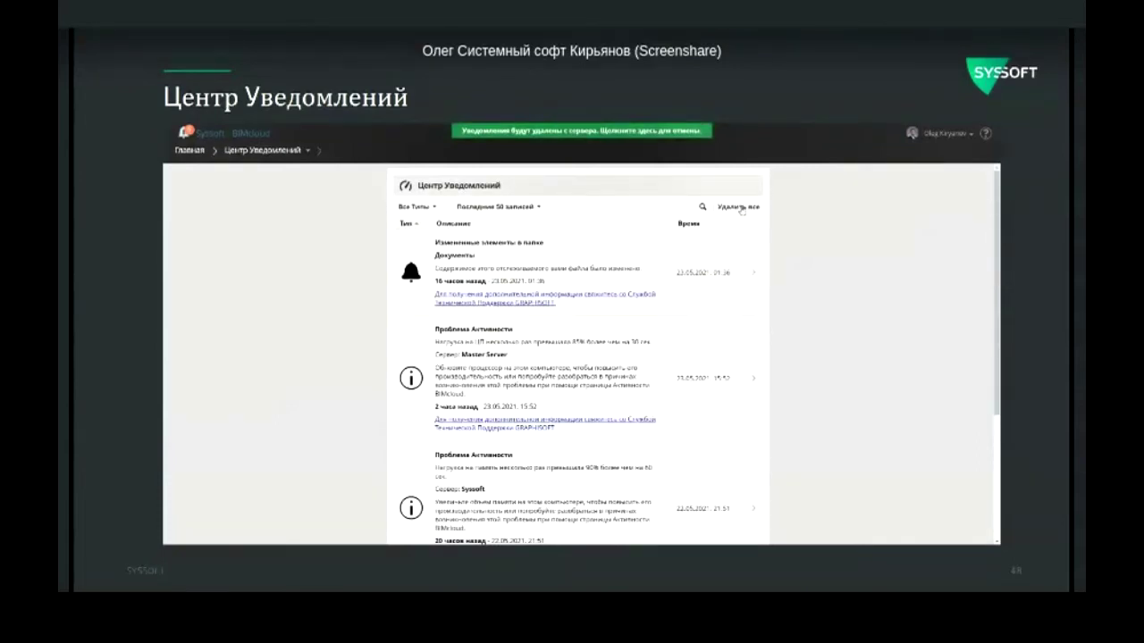
pyautogui.click(741, 208)
pyautogui.click(641, 361)
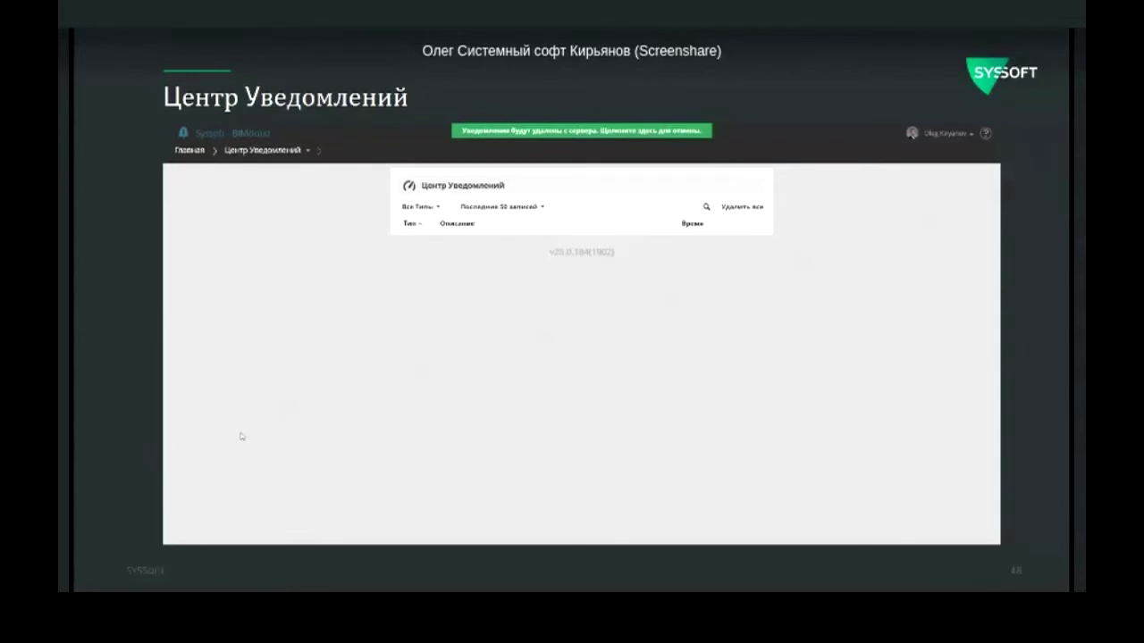
pyautogui.press('Right')
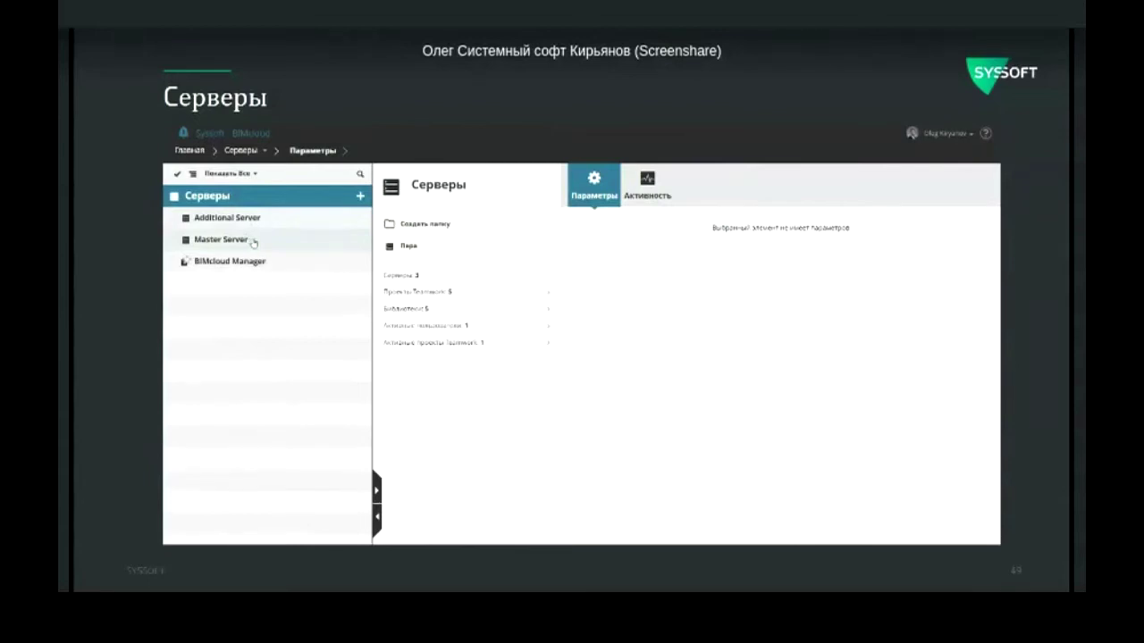
# Step: Select Master Server and review its details, Проекты and Библиотеки tabs
pyautogui.click(250, 241)
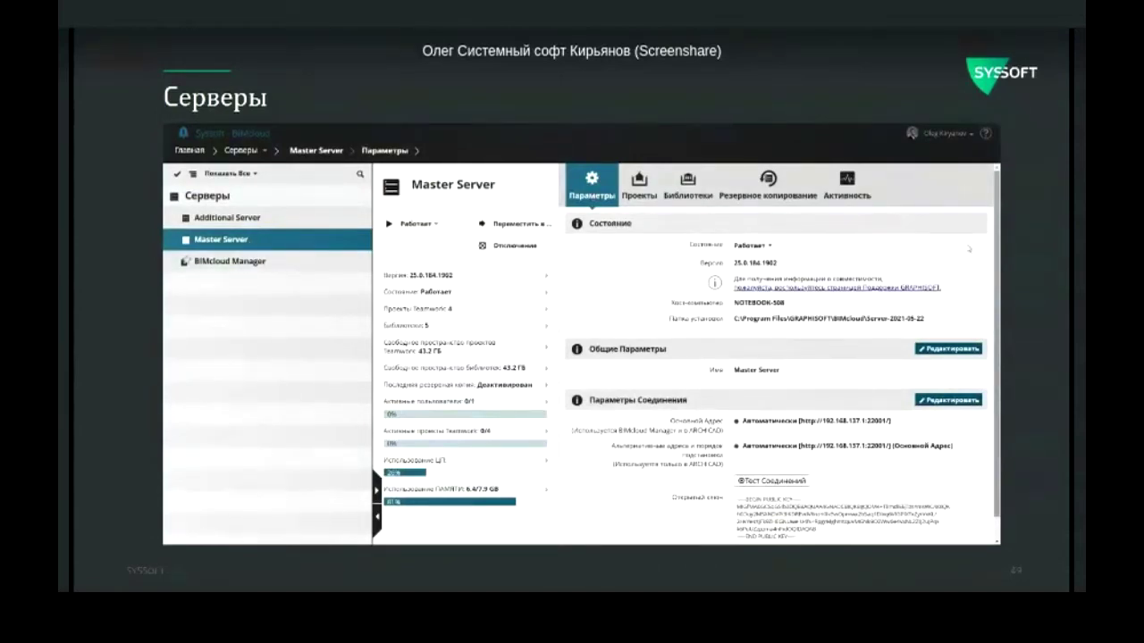
pyautogui.scroll(-1, 768, 322)
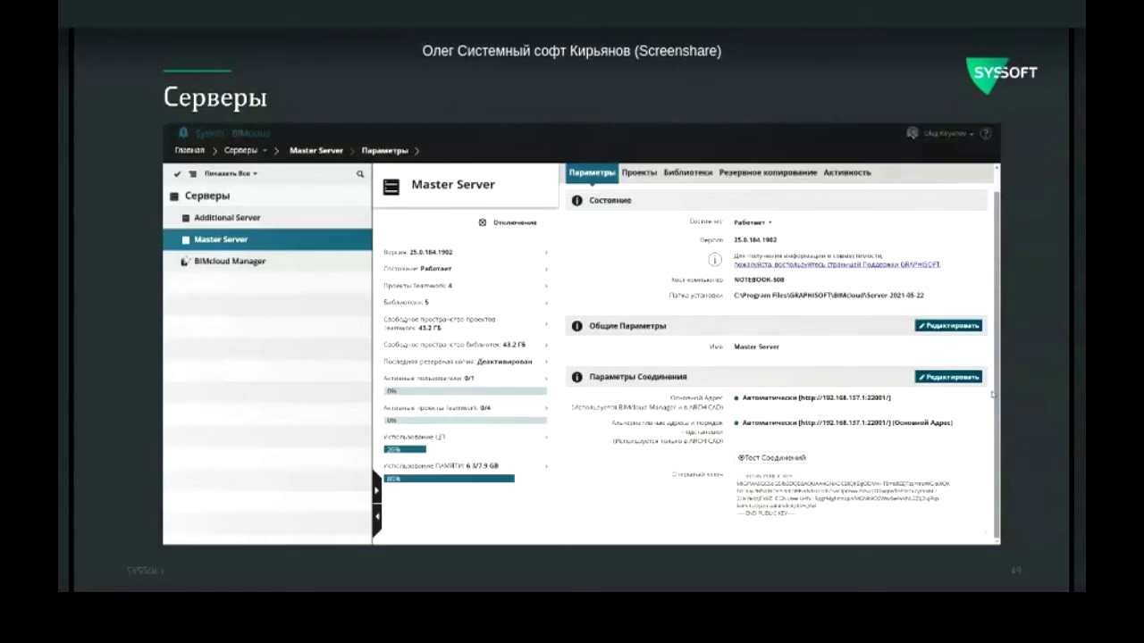
pyautogui.scroll(1, 804, 295)
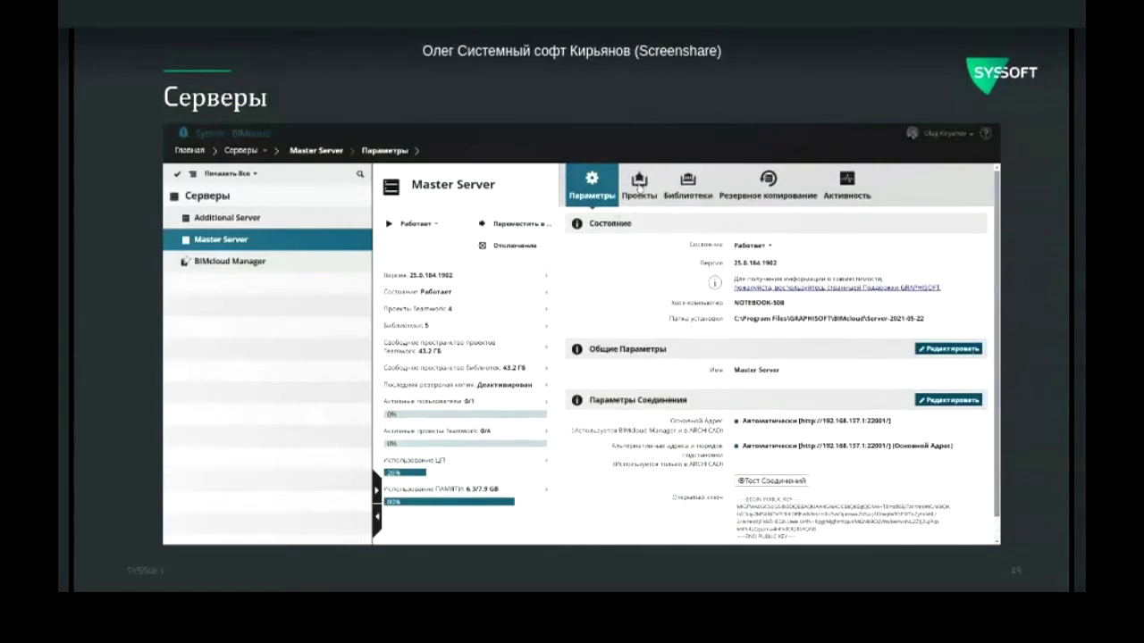
pyautogui.click(639, 183)
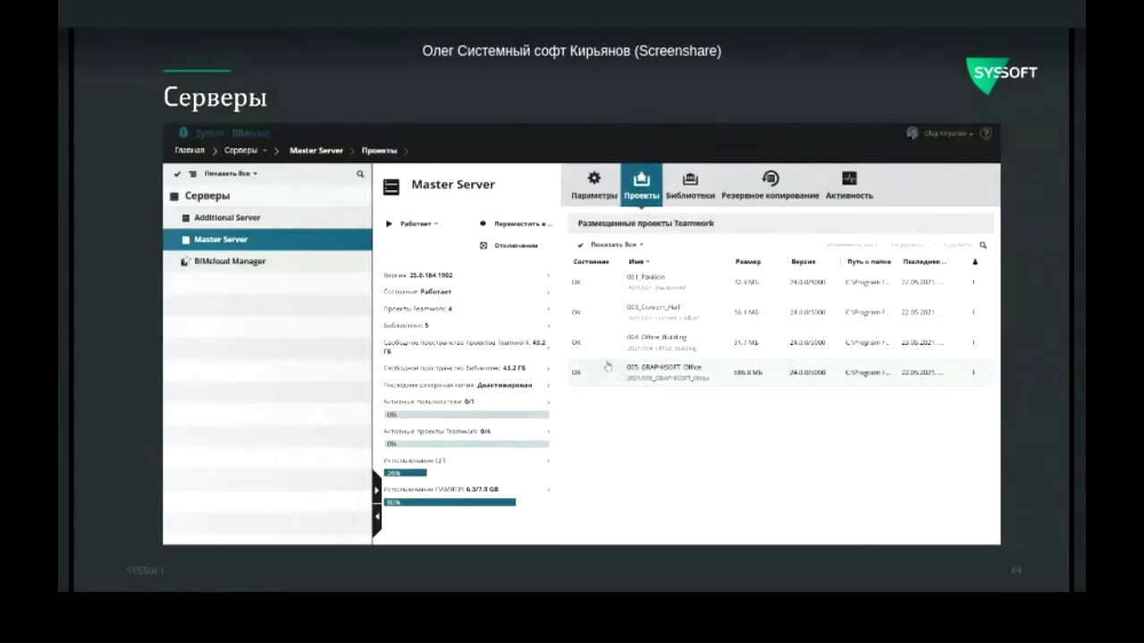
pyautogui.click(694, 185)
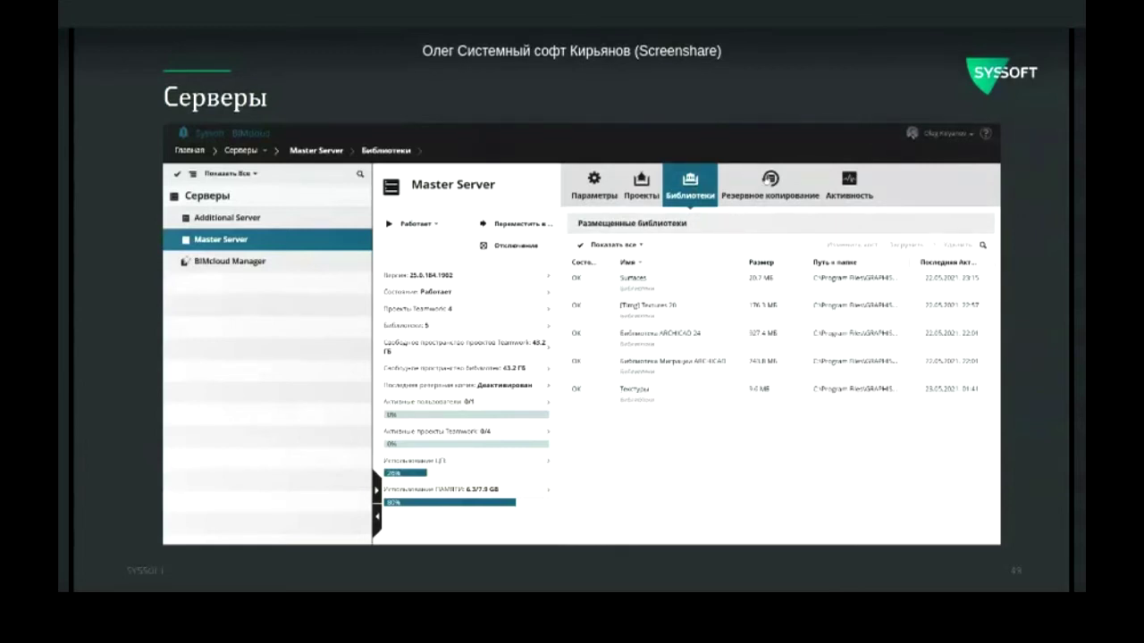
# Step: Review Master Server's backup schedule and activity log, then return to Параметры
pyautogui.click(769, 181)
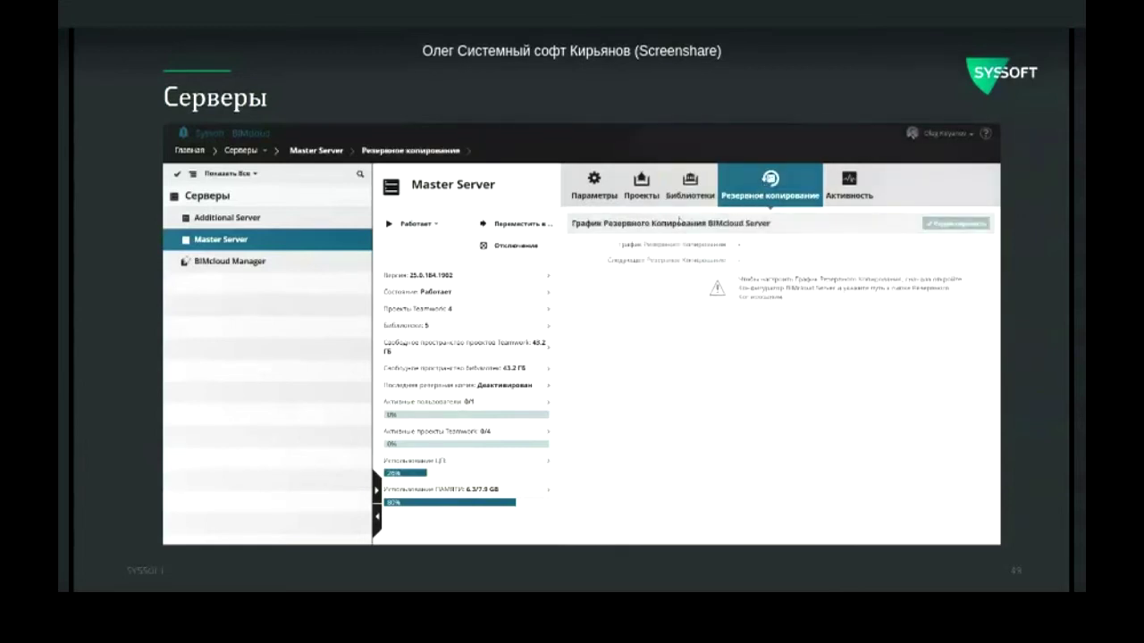
pyautogui.click(845, 189)
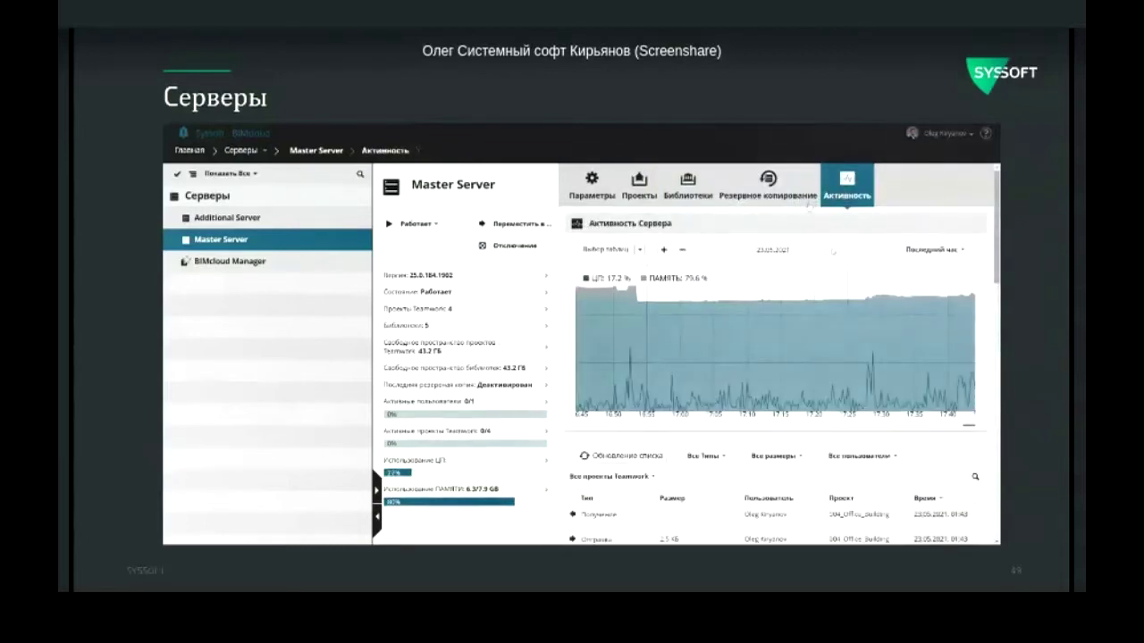
pyautogui.scroll(-5, 686, 354)
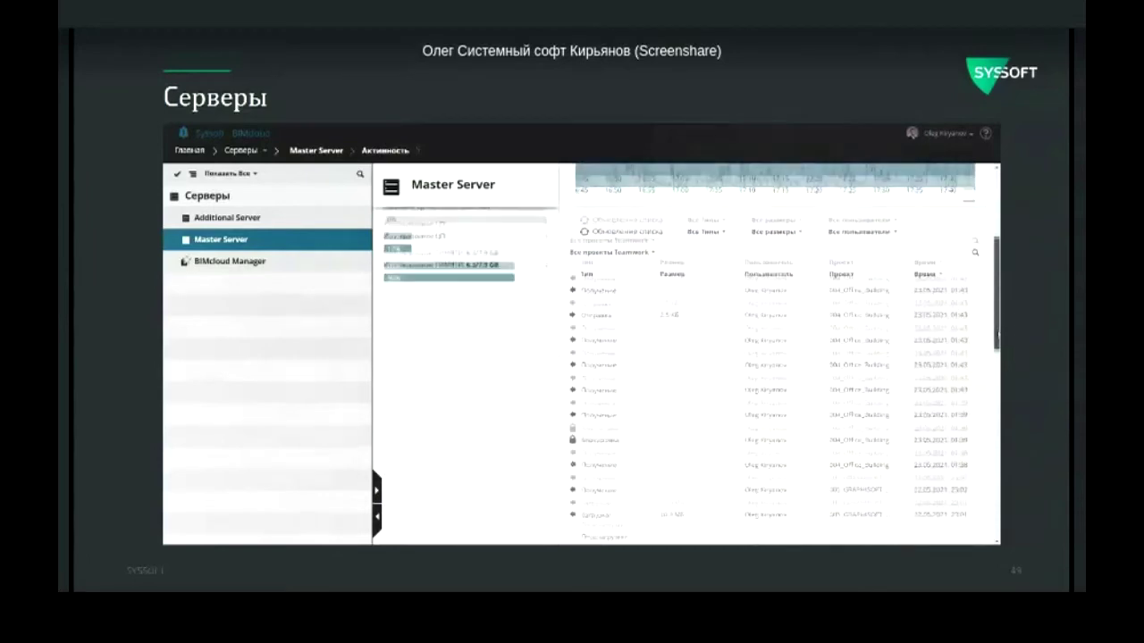
pyautogui.scroll(-1, 682, 275)
pyautogui.scroll(-10, 683, 275)
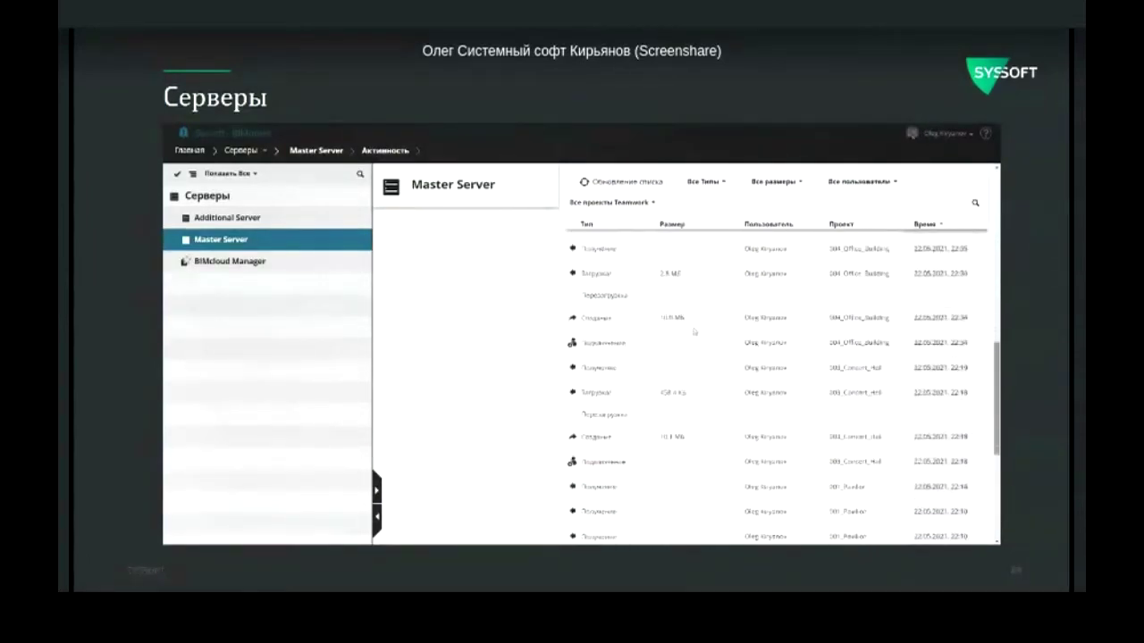
pyautogui.scroll(-5, 682, 276)
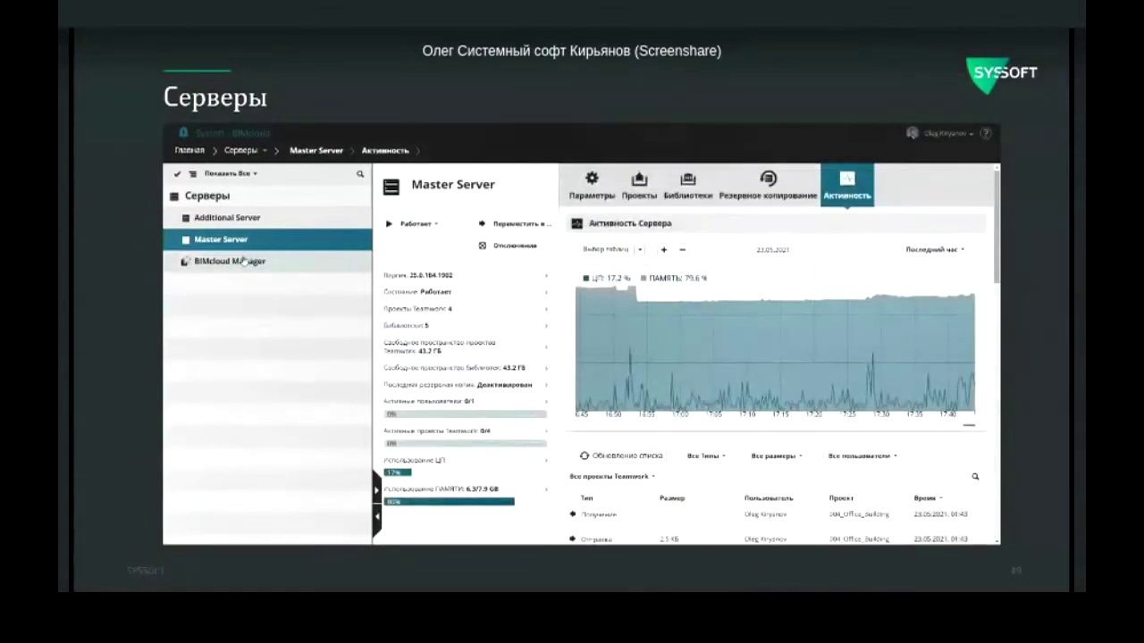
pyautogui.click(592, 183)
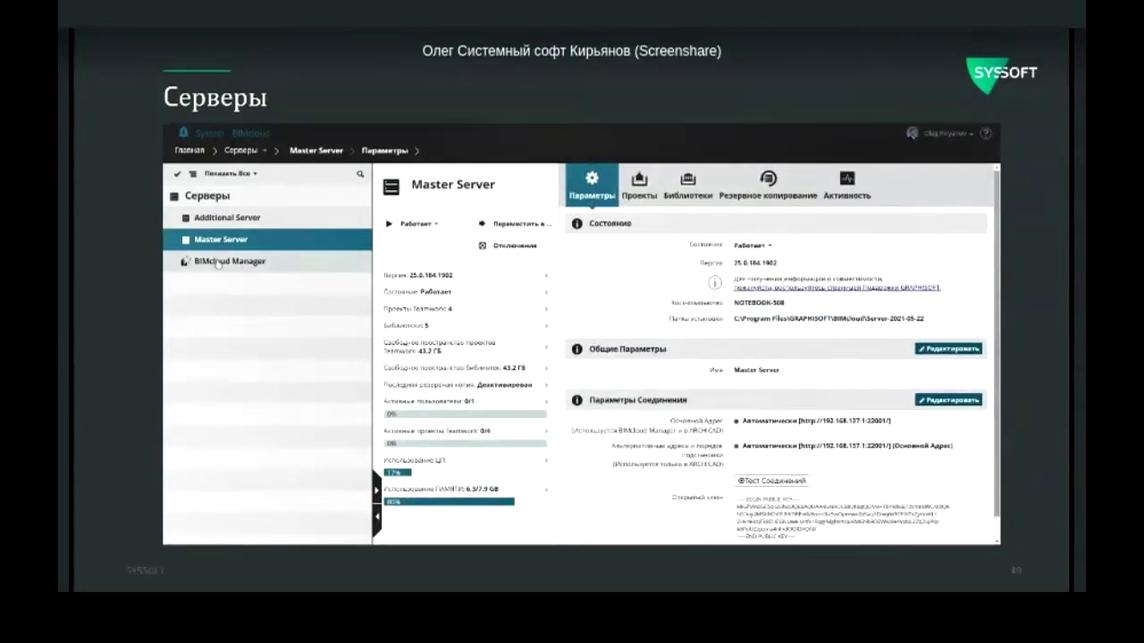
# Step: Select BIMcloud Manager and scroll through its parameters page
pyautogui.click(219, 262)
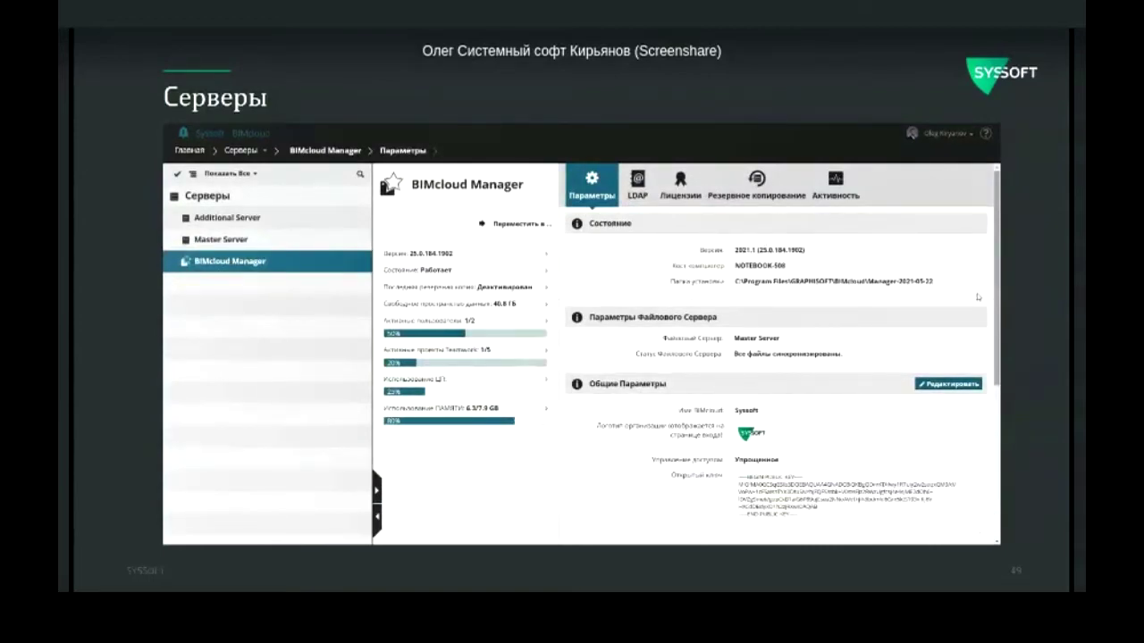
pyautogui.scroll(-2, 891, 292)
pyautogui.scroll(-2, 686, 354)
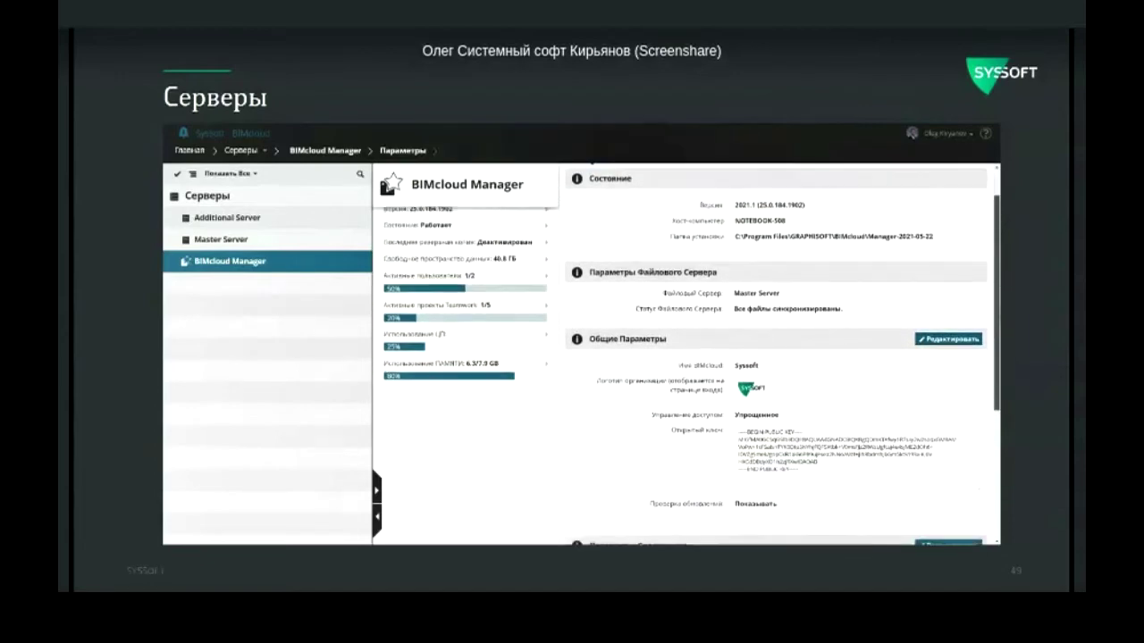
pyautogui.scroll(-4, 778, 358)
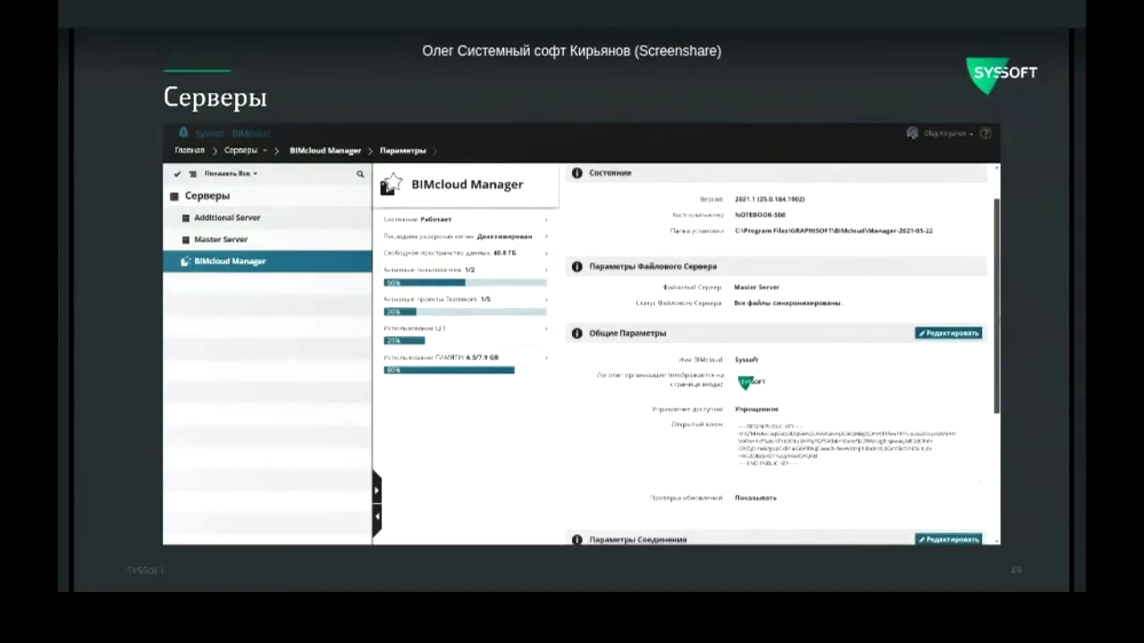
pyautogui.scroll(-2, 688, 354)
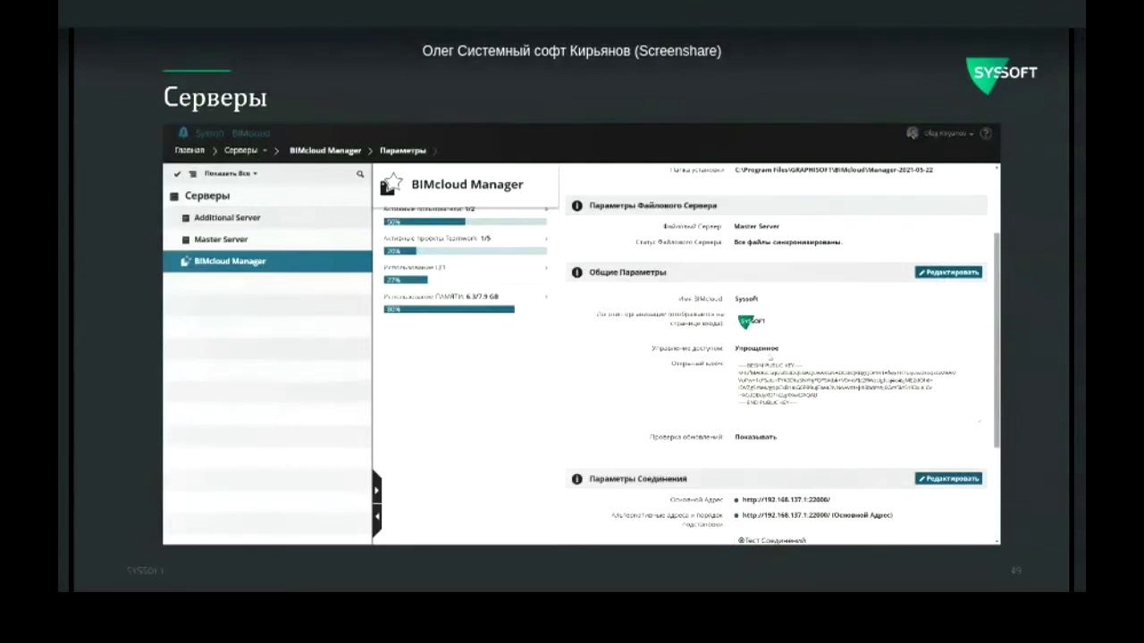
# Step: Try Детальное then Упрощенное access control in Общие Параметры, cancel the edit, and review the settings
pyautogui.click(947, 271)
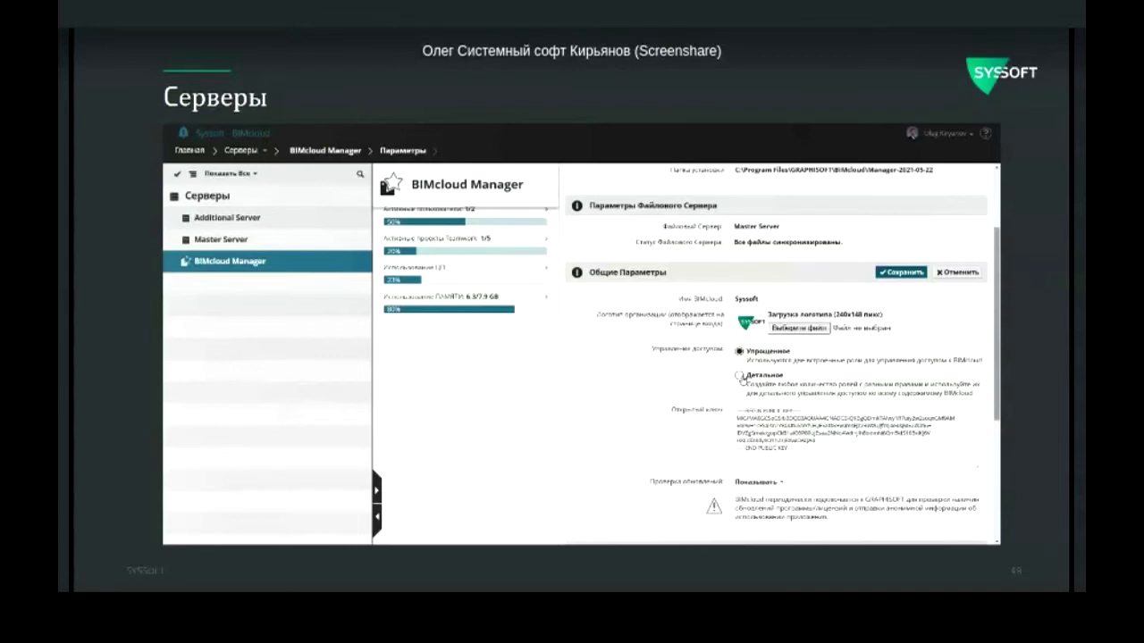
pyautogui.click(739, 375)
pyautogui.click(751, 353)
pyautogui.click(964, 273)
pyautogui.scroll(-2, 963, 273)
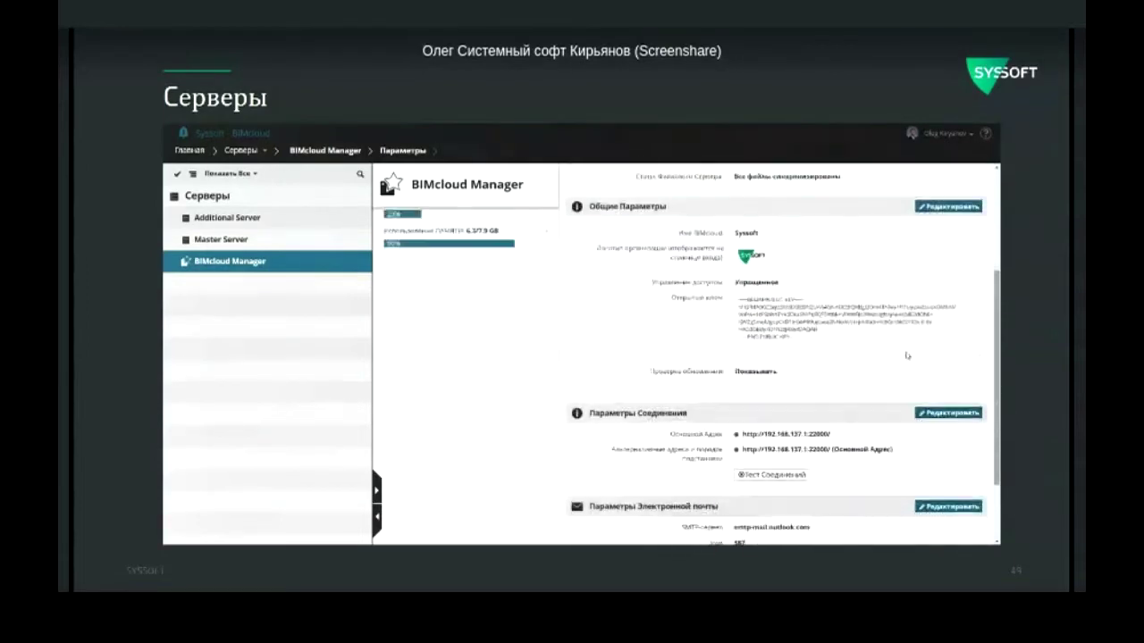
pyautogui.scroll(-3, 907, 356)
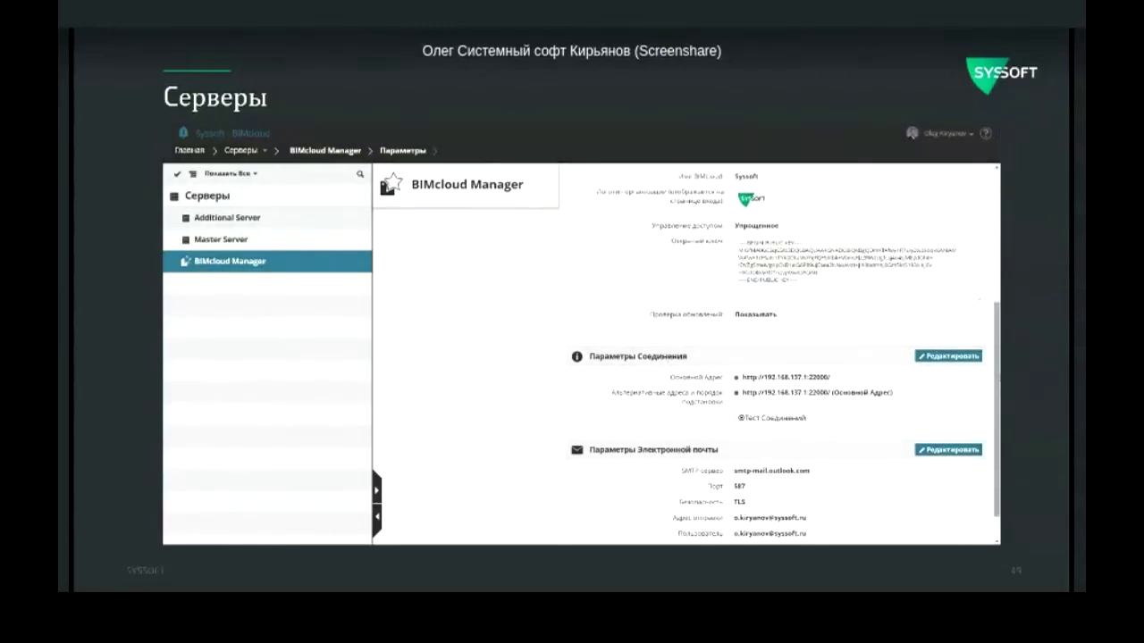
pyautogui.scroll(-1, 955, 464)
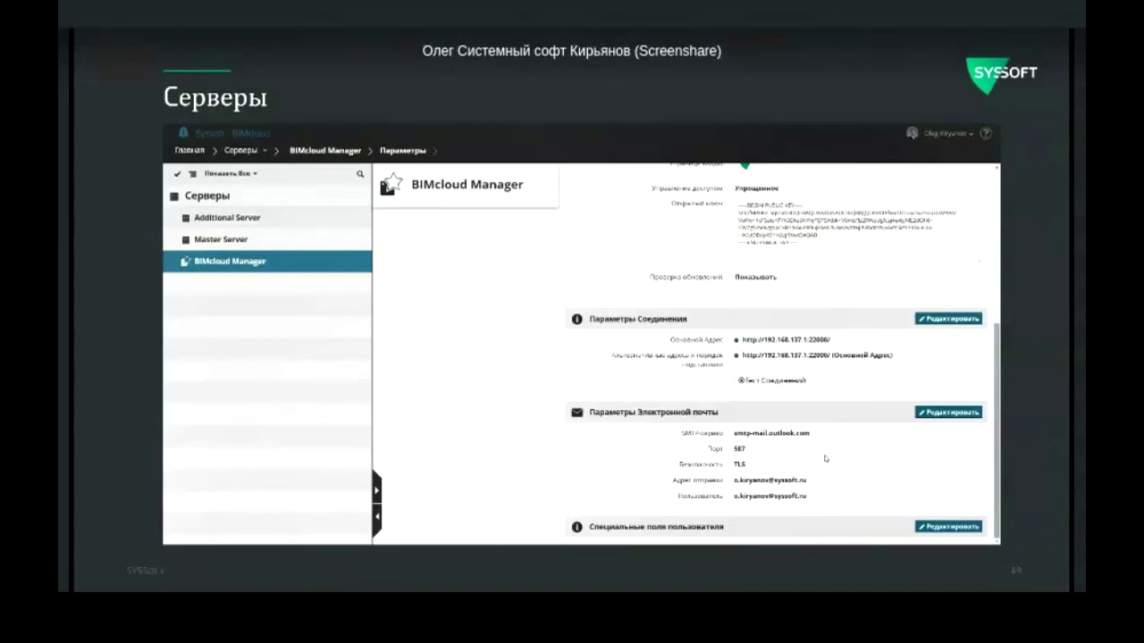
pyautogui.moveTo(992, 414); pyautogui.dragTo(997, 253)
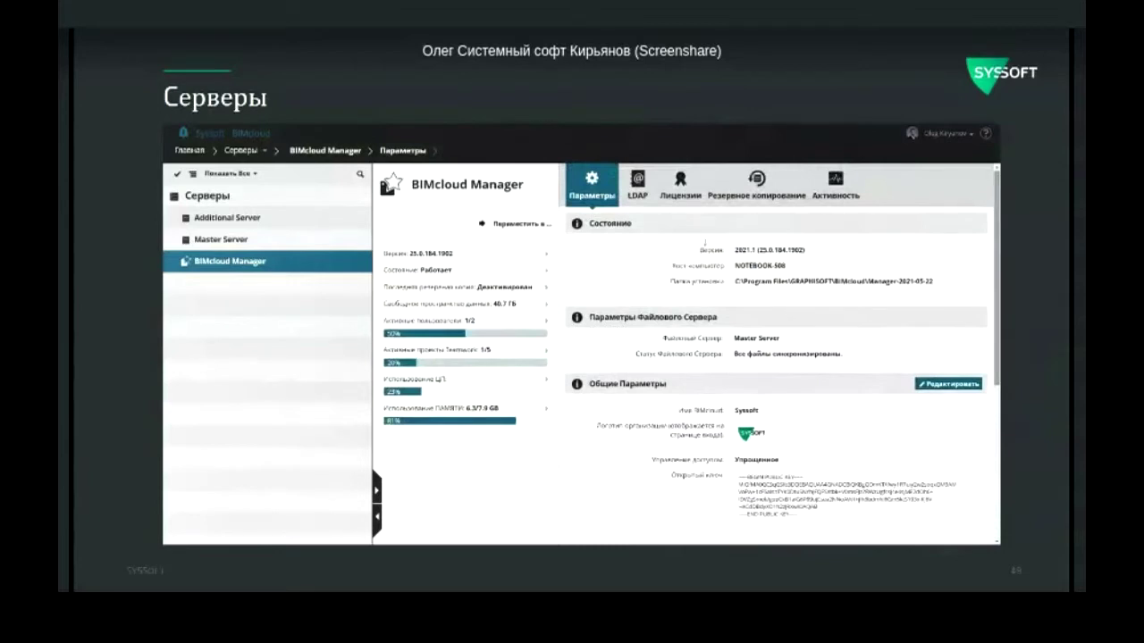
# Step: Browse LDAP, backup and activity tabs, open Лицензии with two user licenses, and collapse the server tree
pyautogui.click(636, 189)
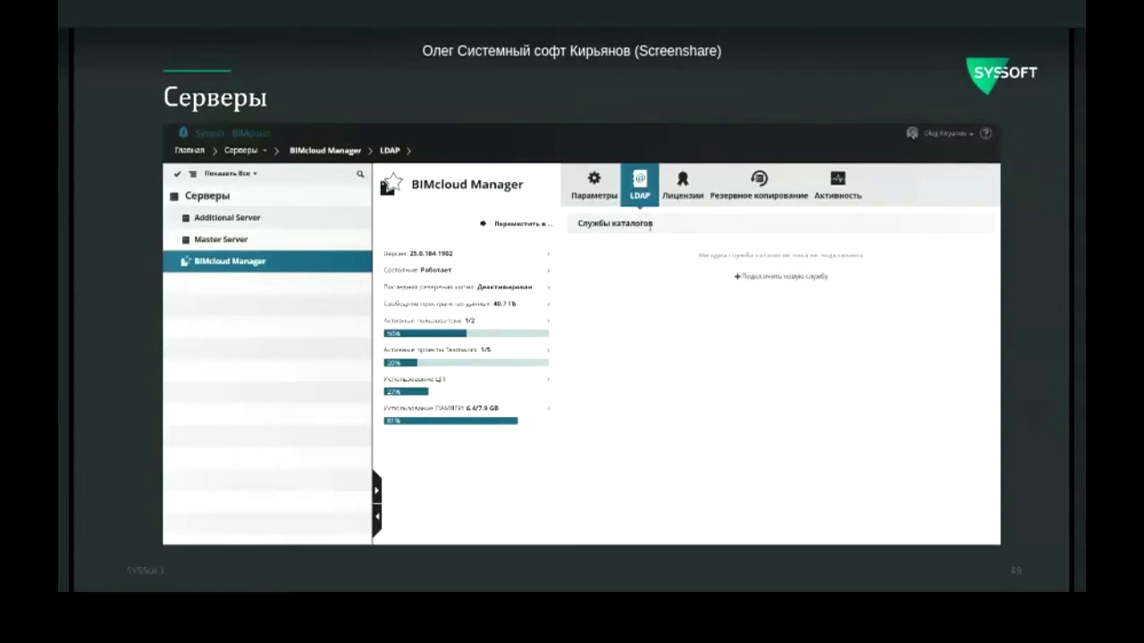
pyautogui.click(762, 184)
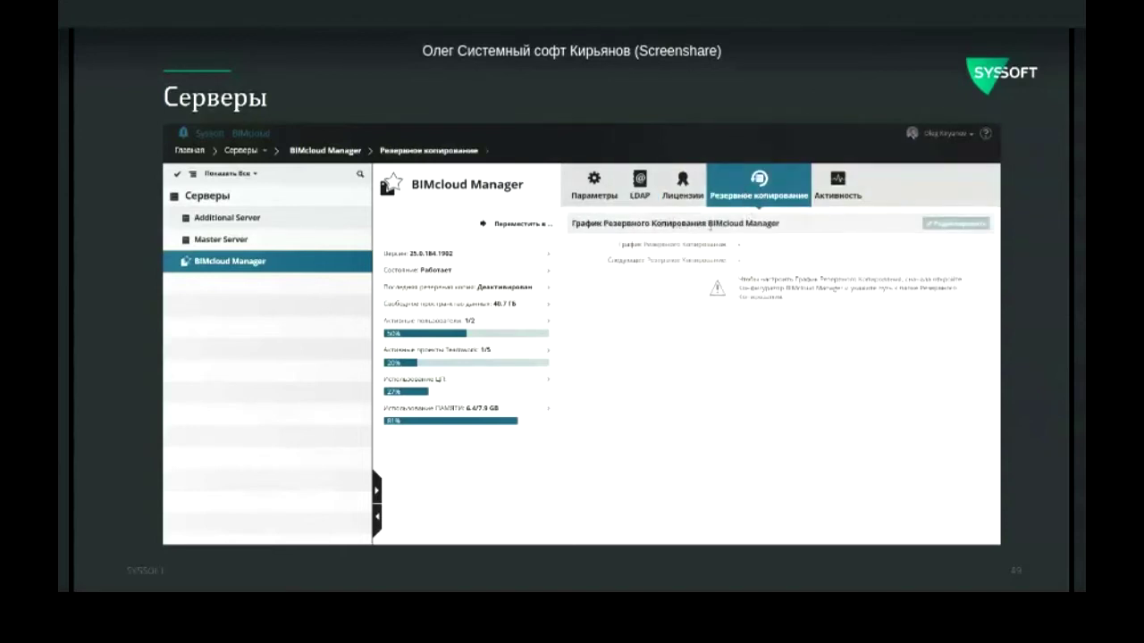
pyautogui.click(840, 186)
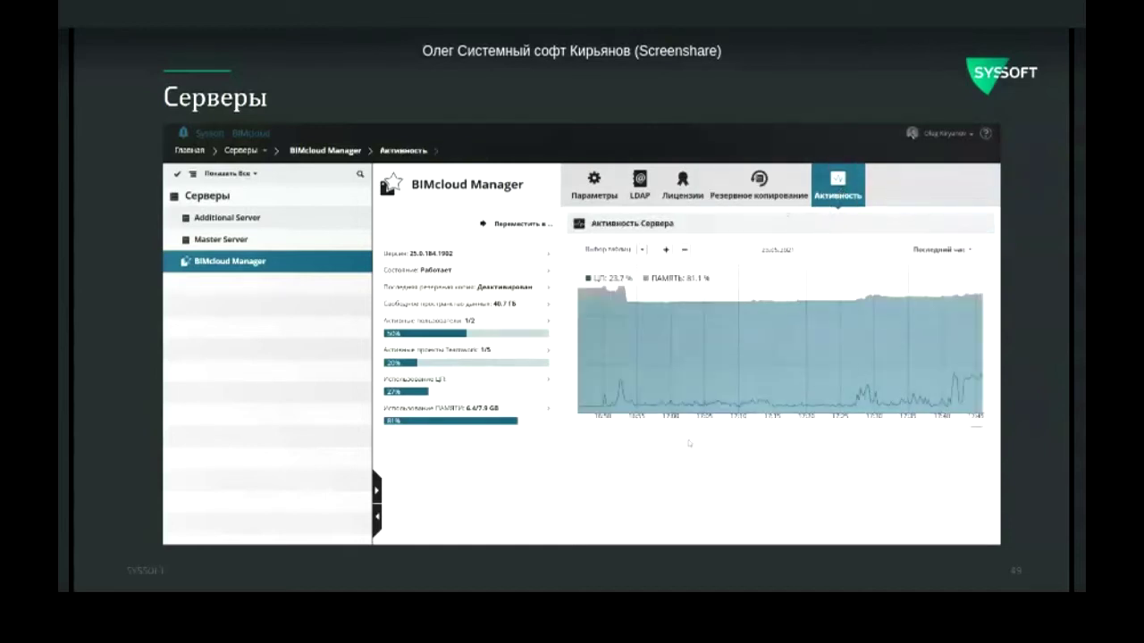
pyautogui.click(684, 186)
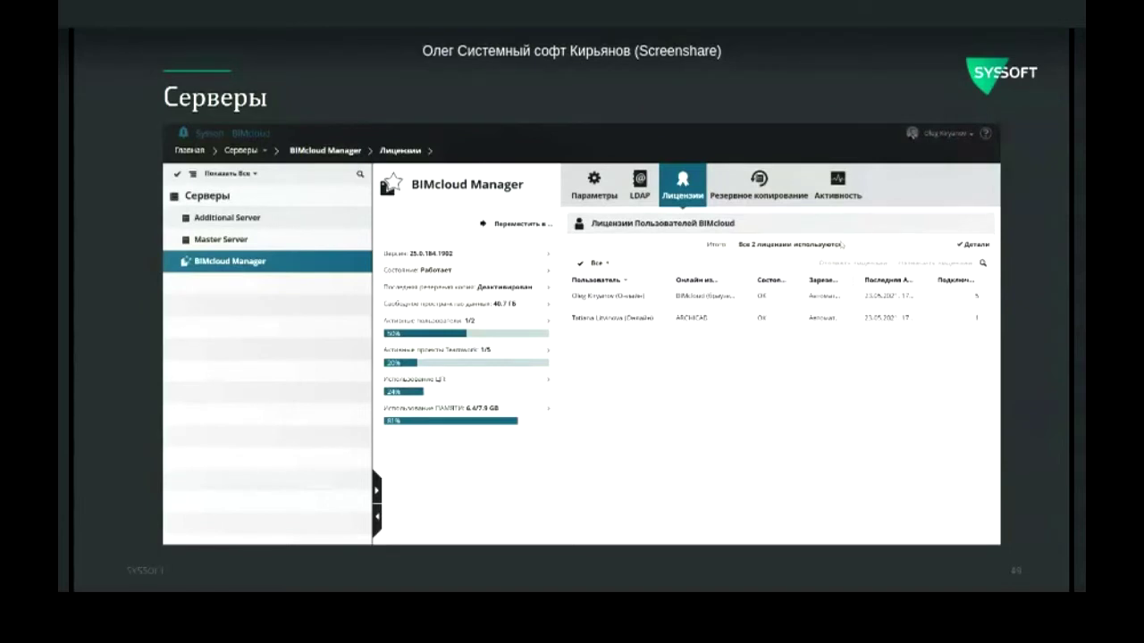
pyautogui.click(377, 517)
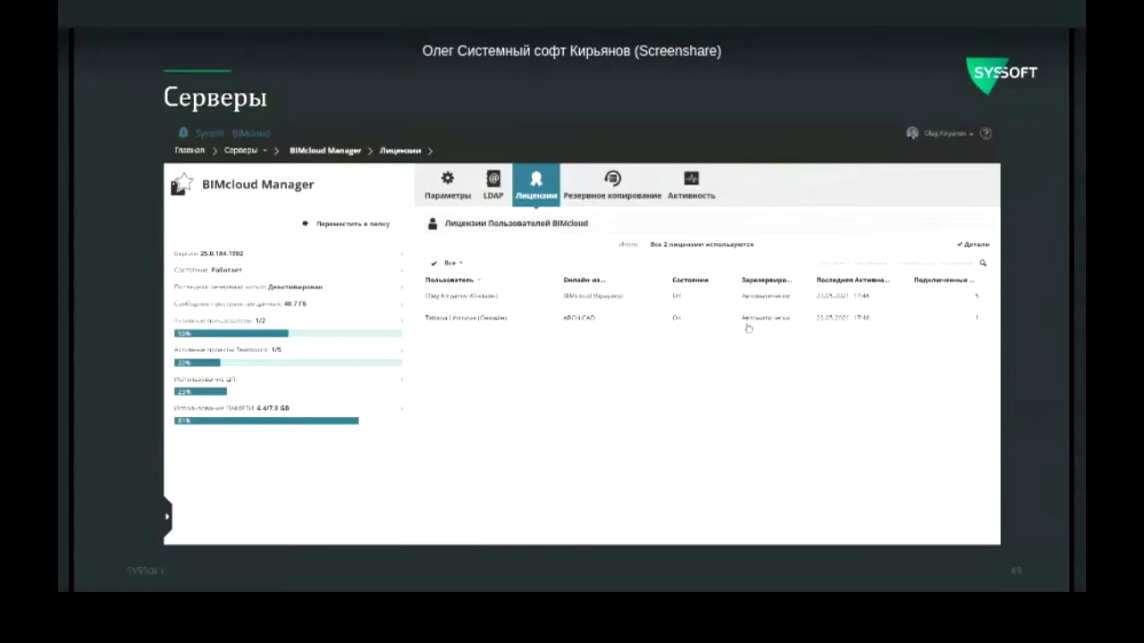
# Step: Manually reserve a license for the second user, release it to automatic, and advance to My Tags
pyautogui.click(749, 327)
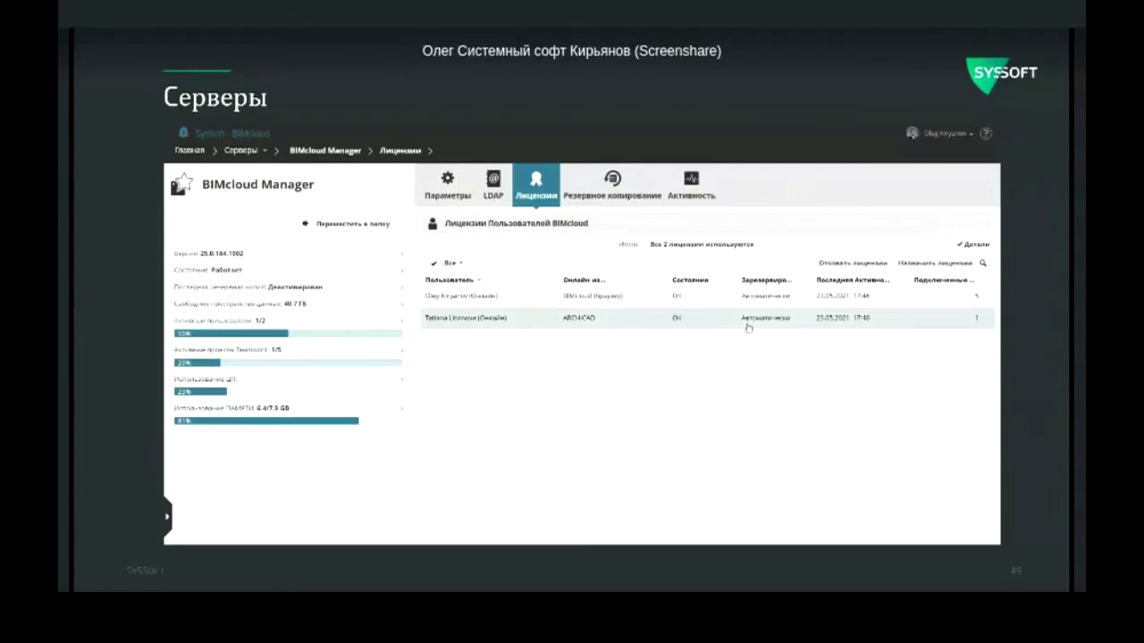
pyautogui.click(921, 265)
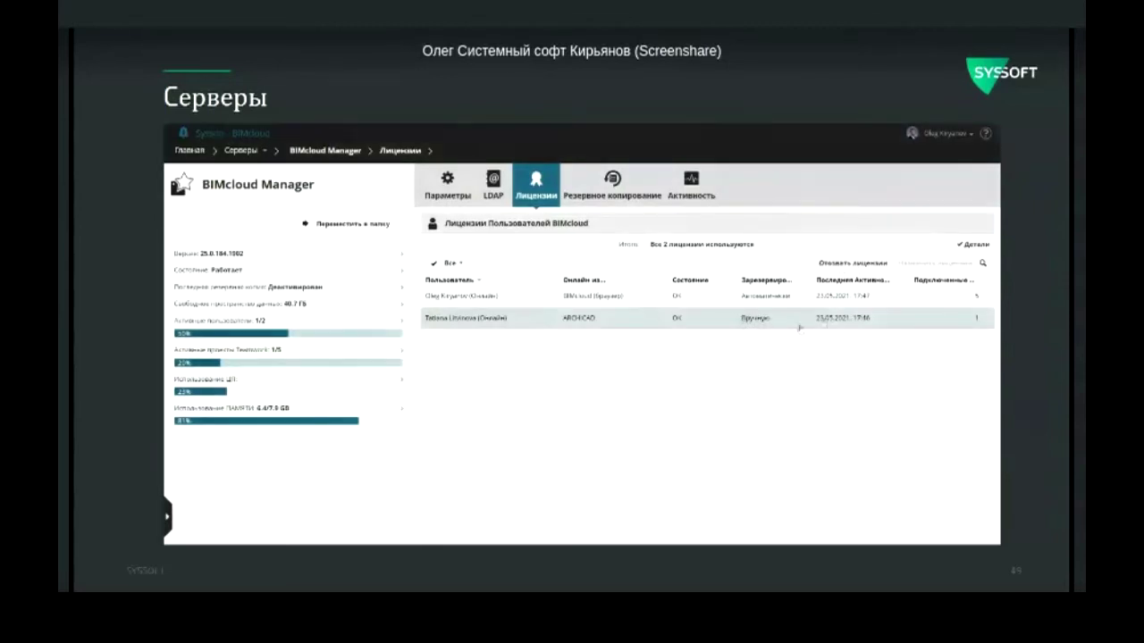
pyautogui.click(846, 264)
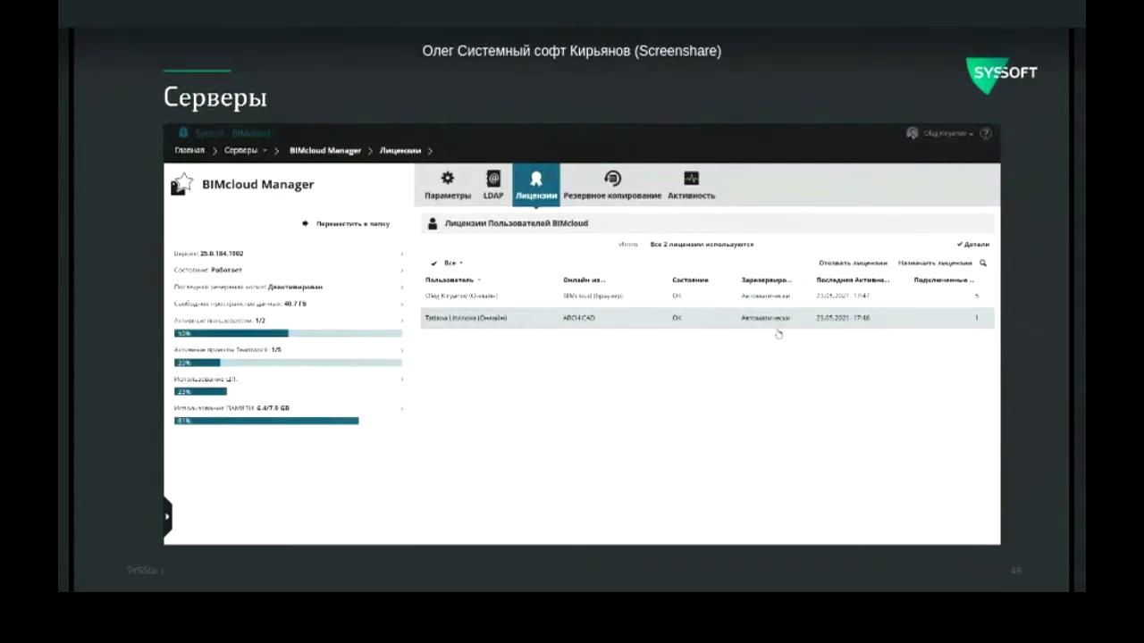
pyautogui.press('Right')
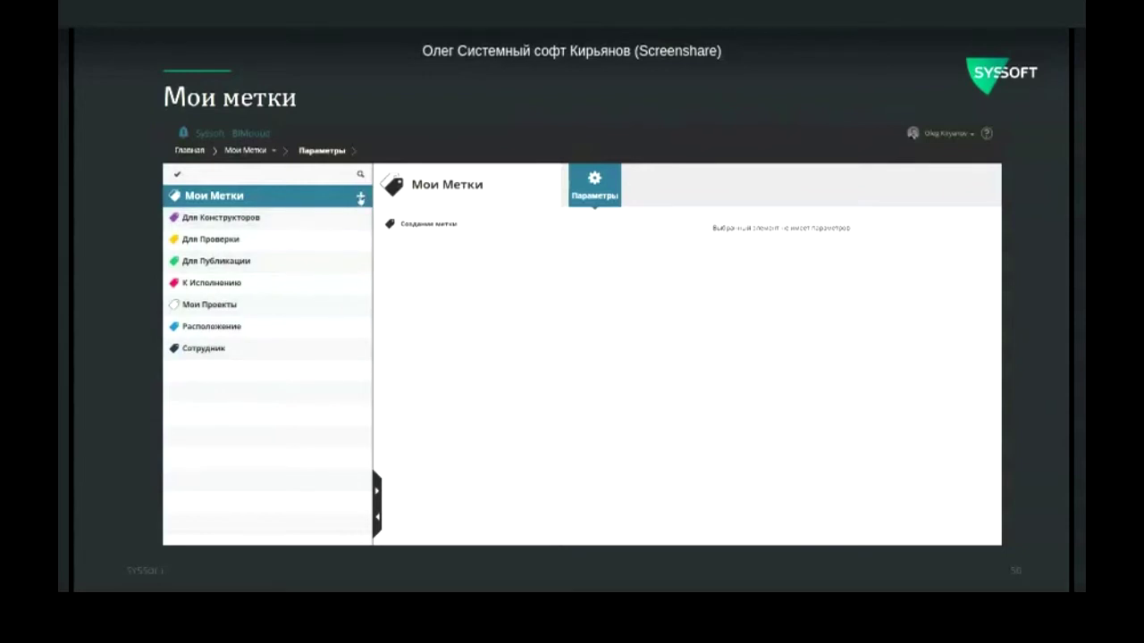
# Step: Create an orange tag named Для Согласования and advance to the Roles slide
pyautogui.click(360, 196)
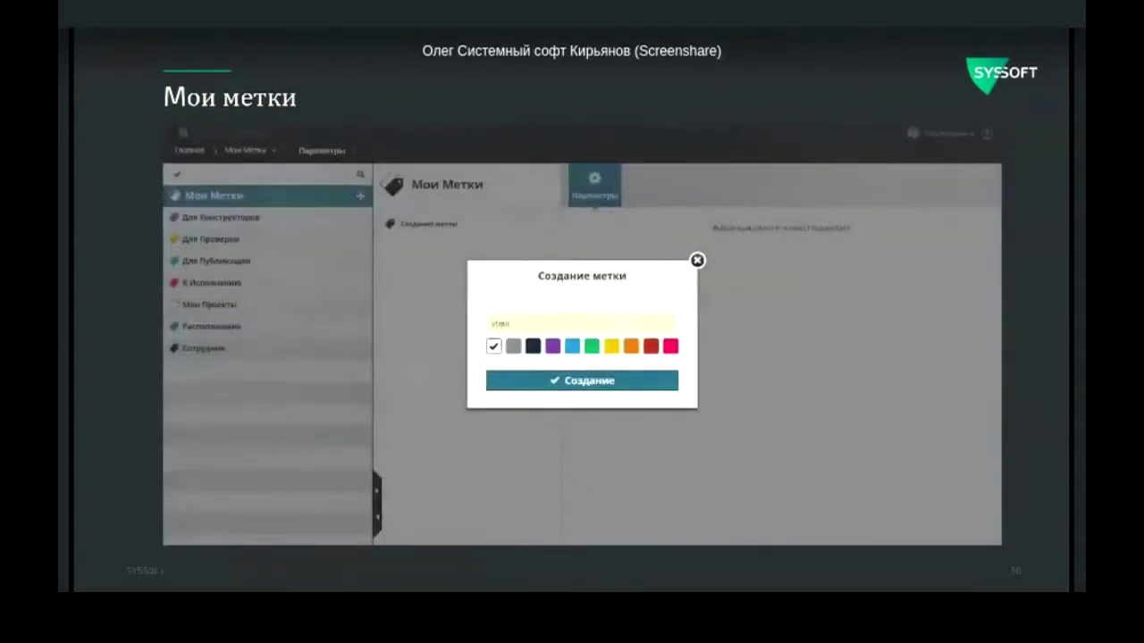
pyautogui.write('Дв')
pyautogui.write('я Согласован')
pyautogui.write('ия')
pyautogui.click(630, 347)
pyautogui.click(595, 383)
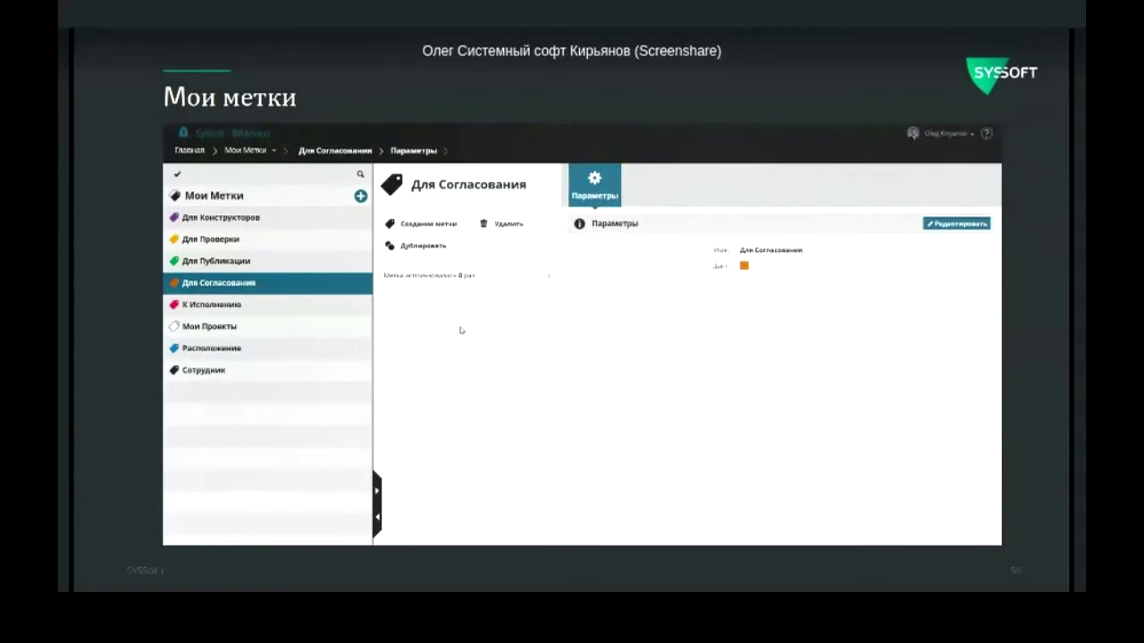
pyautogui.press('Right')
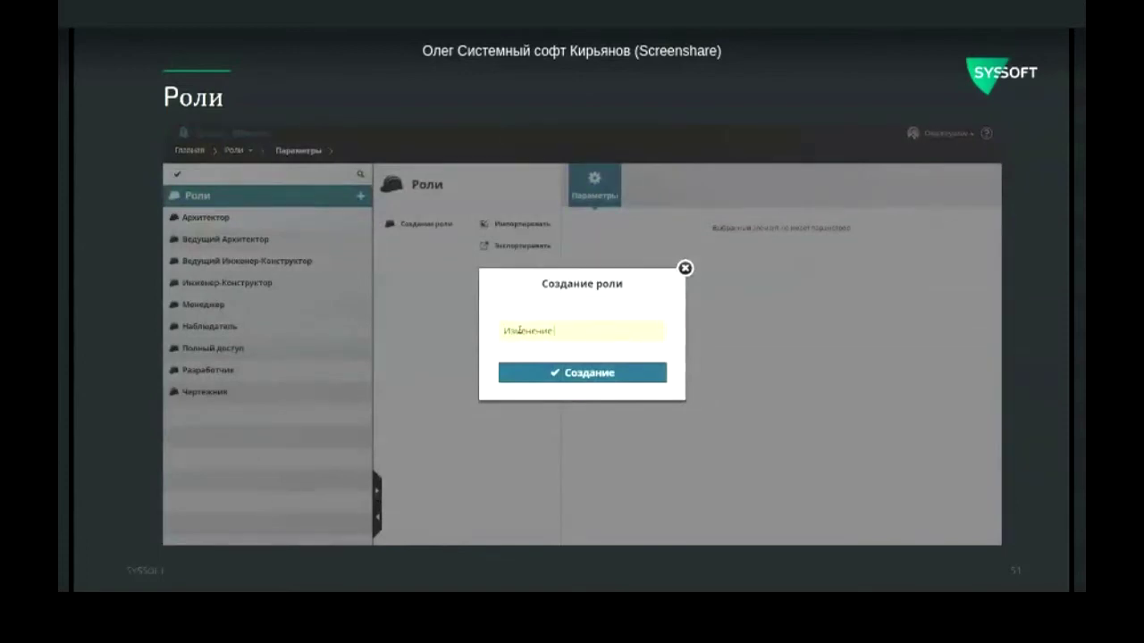
# Step: Complete the role name Изменение Реквизитов and create the role
pyautogui.write('квизитов')
pyautogui.click(555, 373)
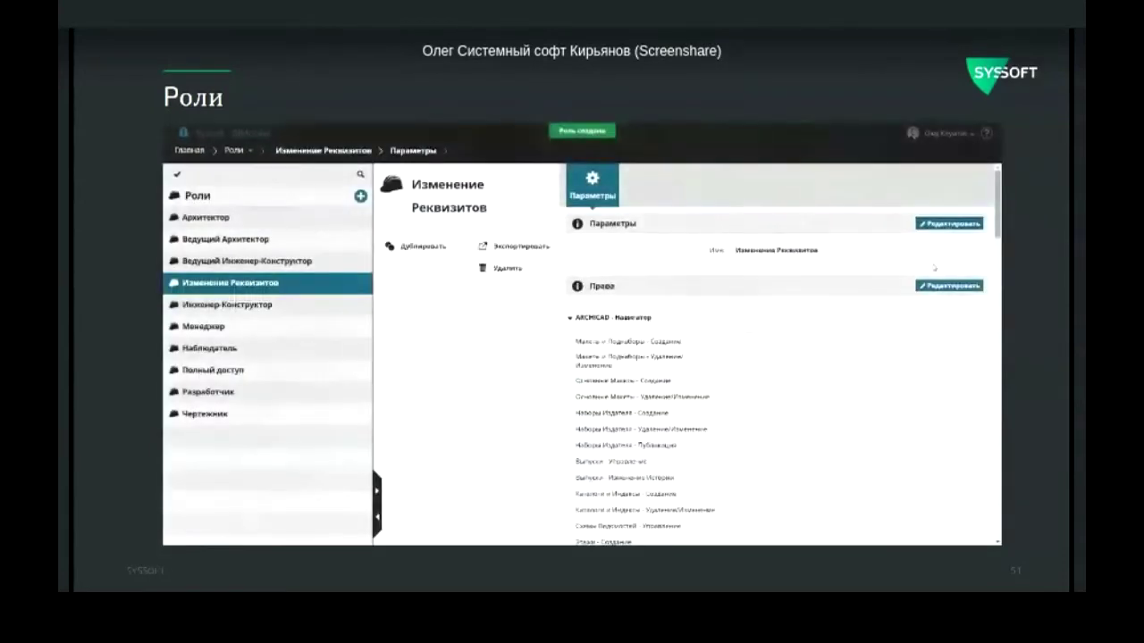
# Step: Grant the role every ARCHICAD - Реквизиты right, save it, and advance to the Users slide
pyautogui.scroll(-1, 934, 266)
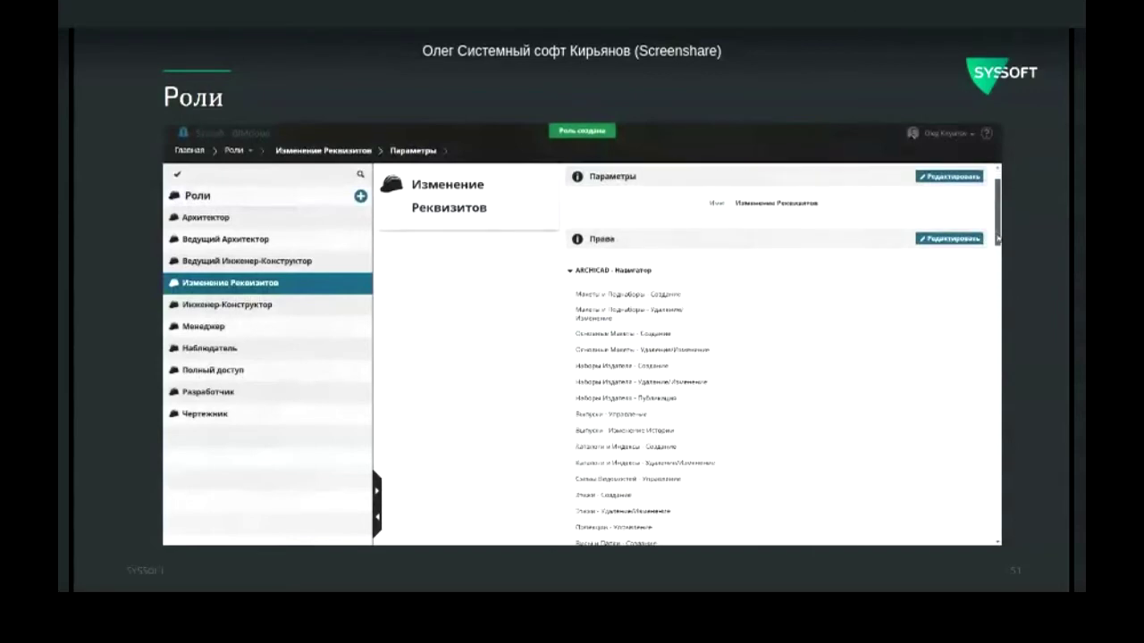
pyautogui.click(951, 239)
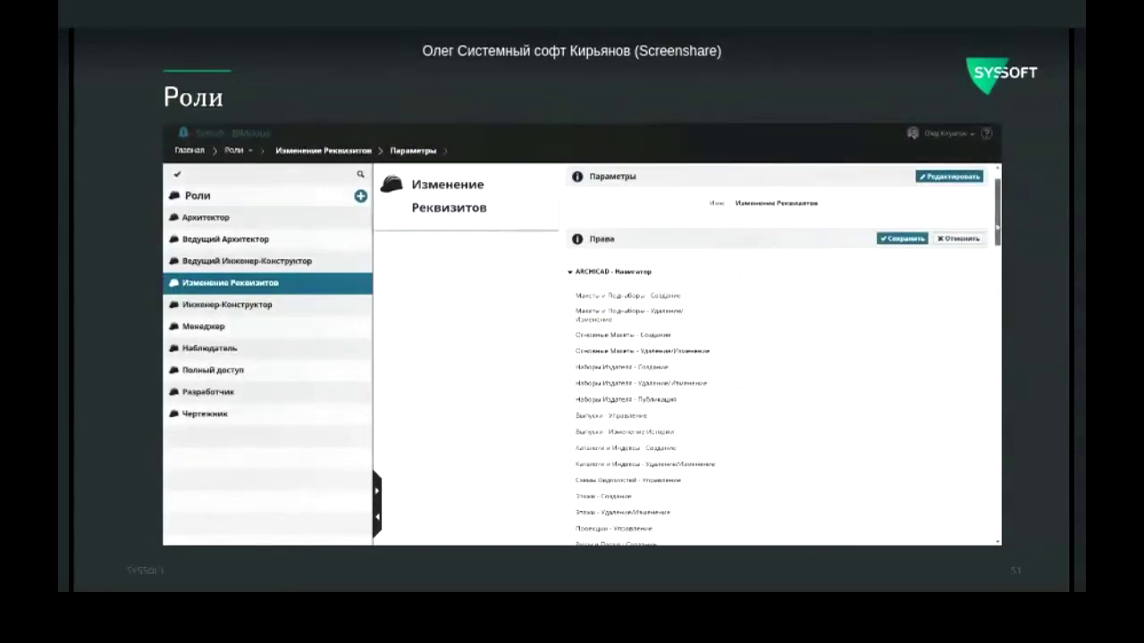
pyautogui.scroll(-7, 742, 255)
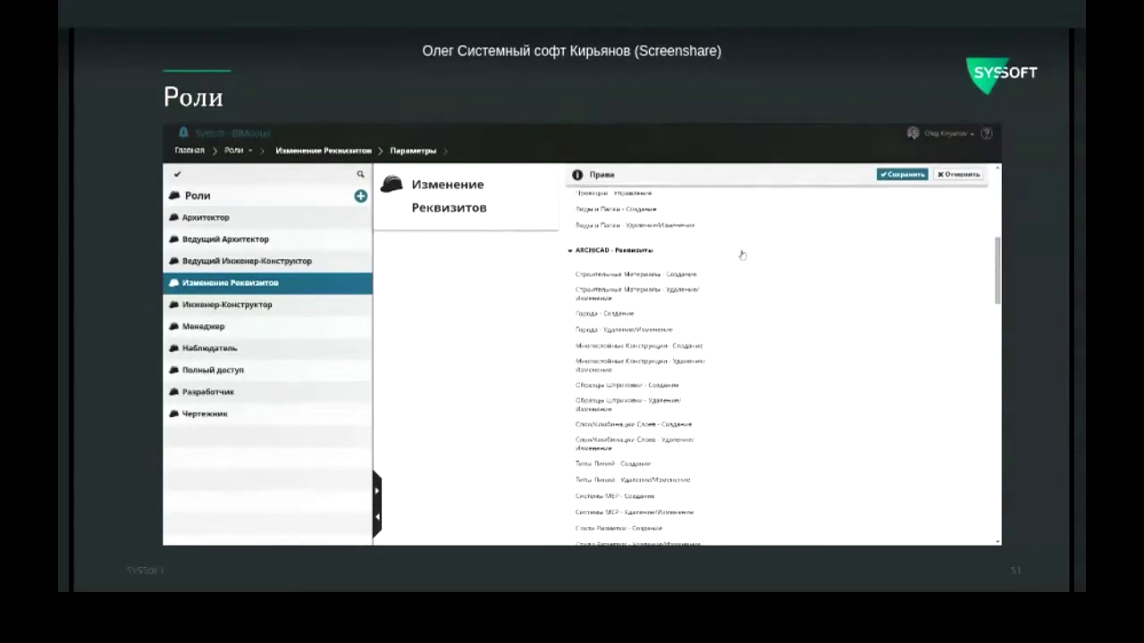
pyautogui.click(742, 255)
pyautogui.moveTo(998, 278); pyautogui.dragTo(999, 307)
pyautogui.click(884, 175)
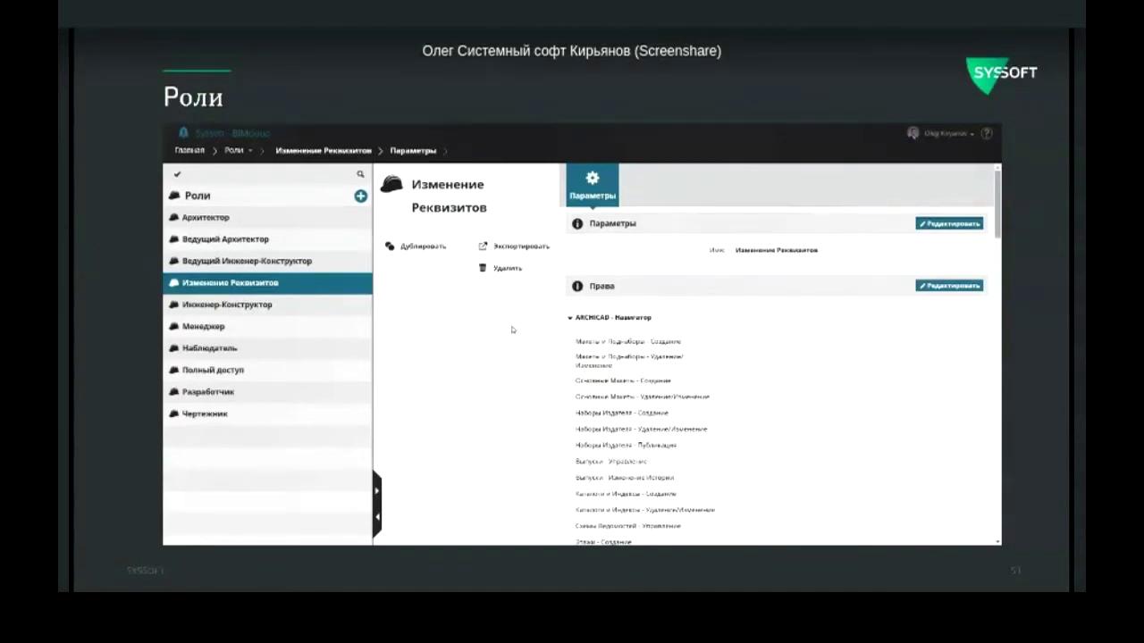
pyautogui.press('Right')
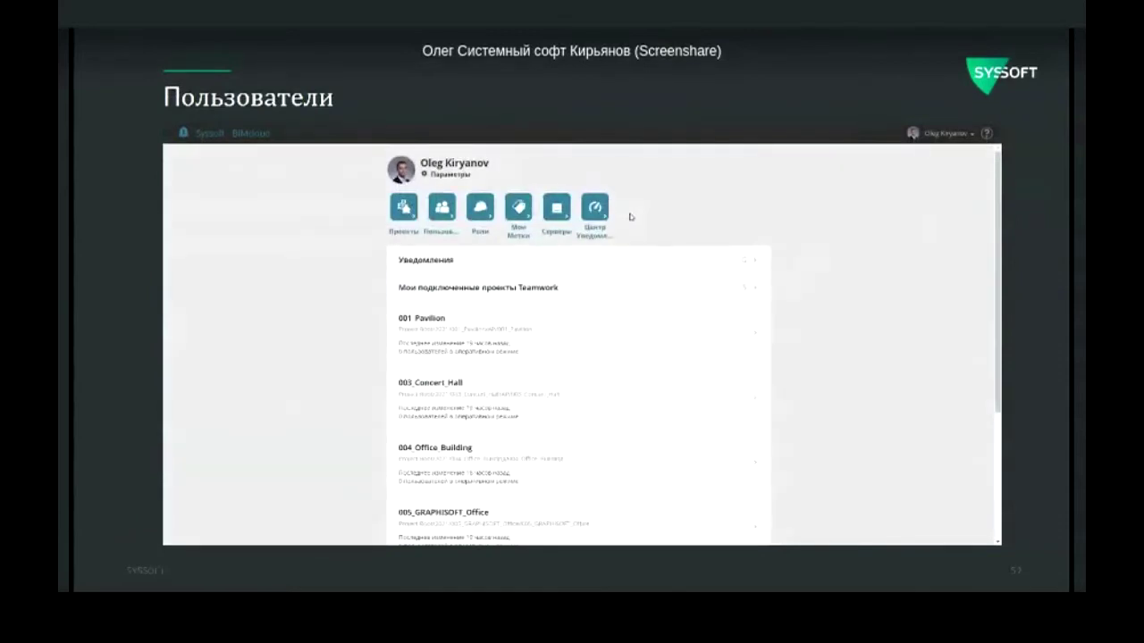
# Step: Open Пользователи from the dashboard, list all users, and view the administrator's profile
pyautogui.click(439, 234)
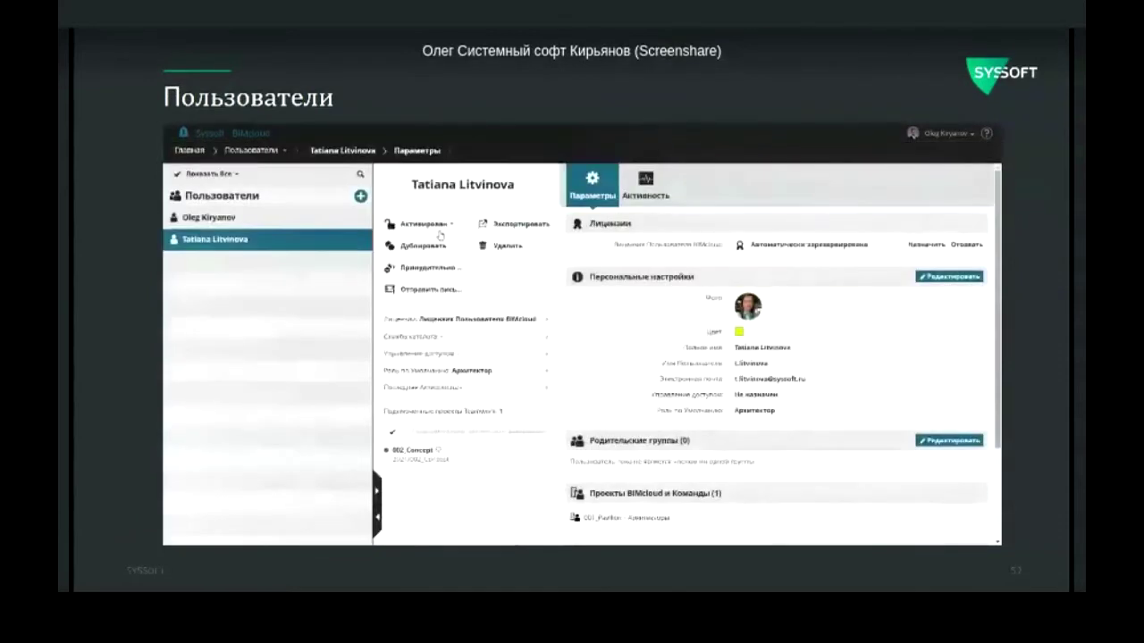
pyautogui.click(295, 198)
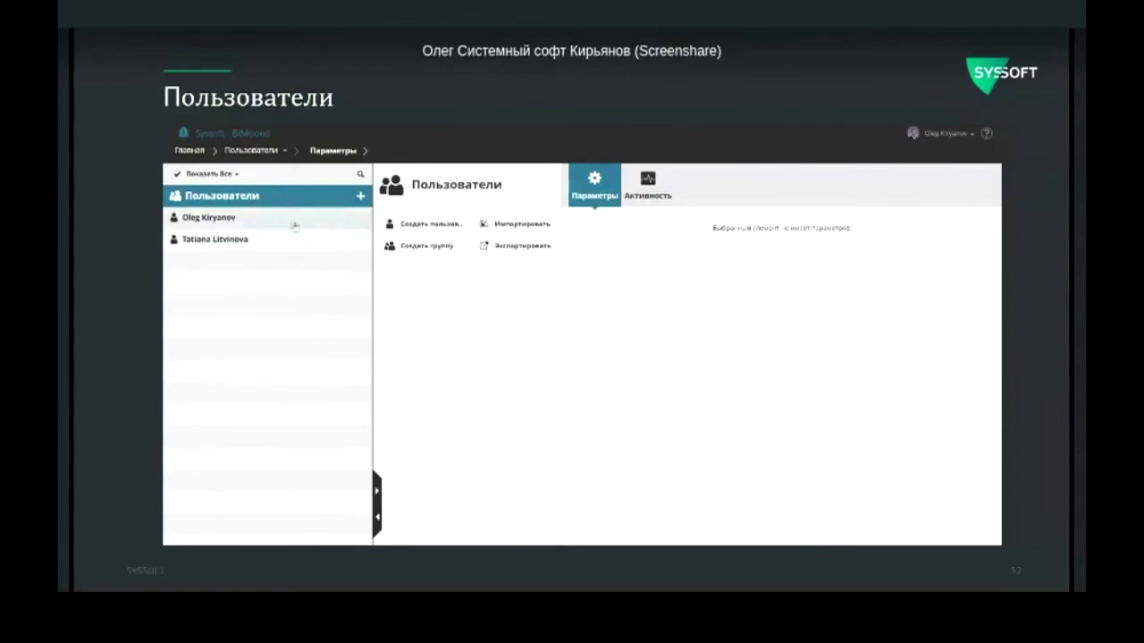
pyautogui.click(261, 221)
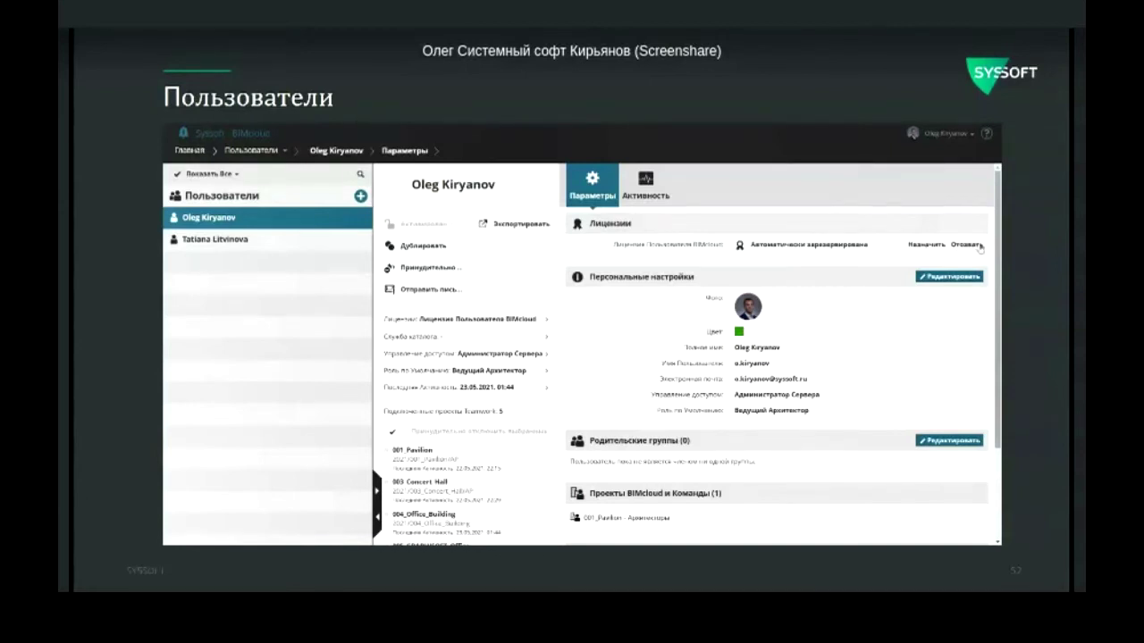
pyautogui.scroll(-1, 998, 253)
pyautogui.scroll(-2, 999, 254)
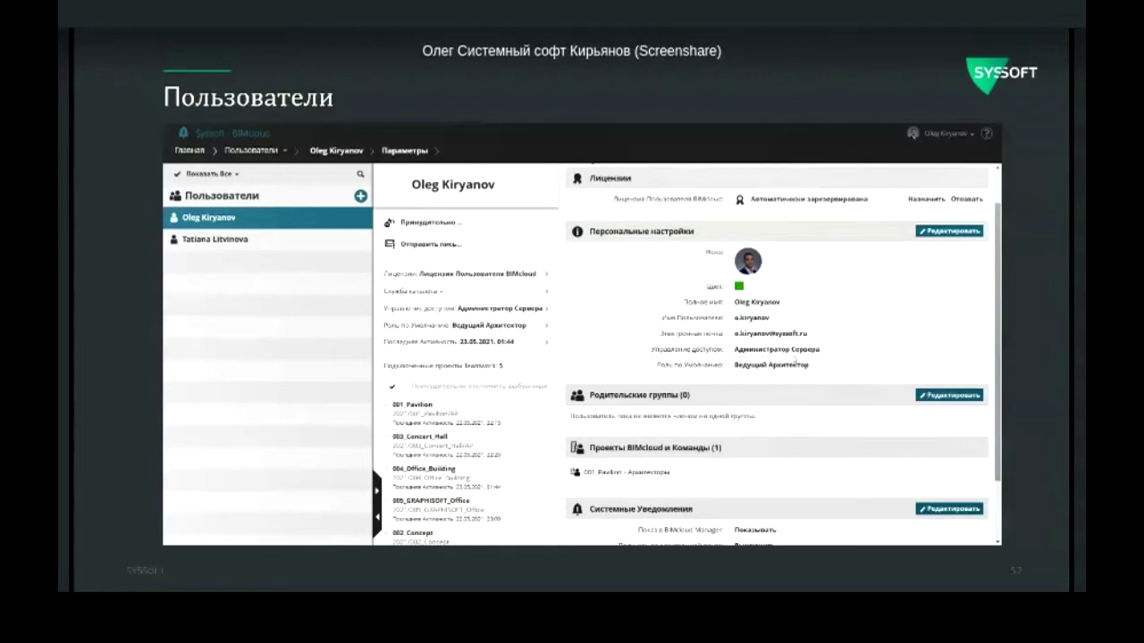
pyautogui.click(949, 230)
pyautogui.click(821, 352)
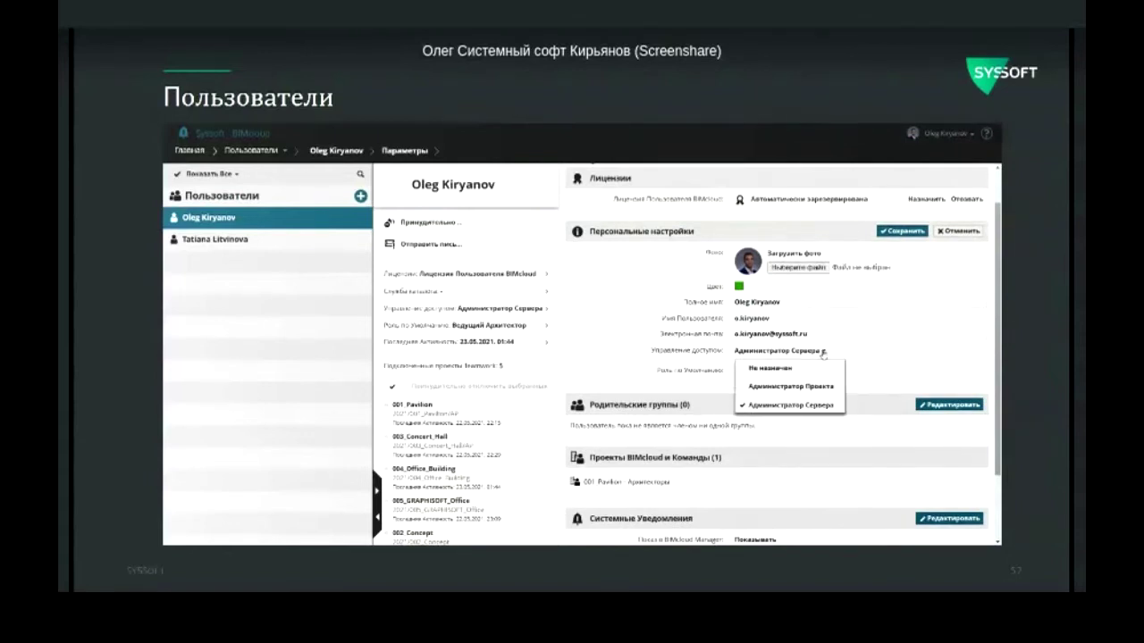
pyautogui.click(823, 354)
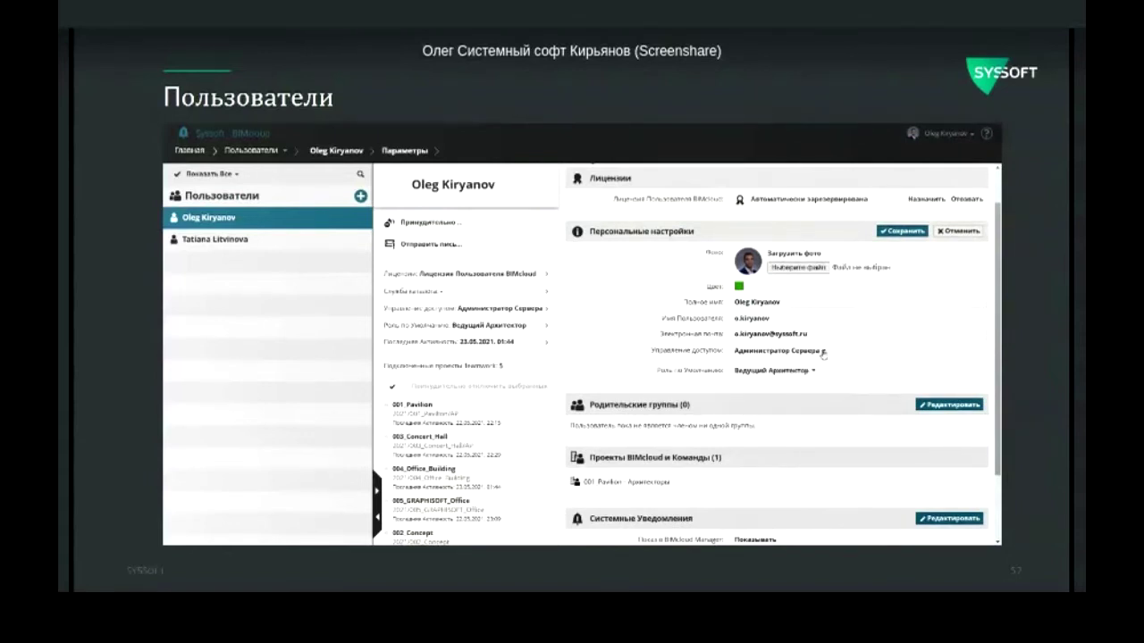
pyautogui.click(892, 232)
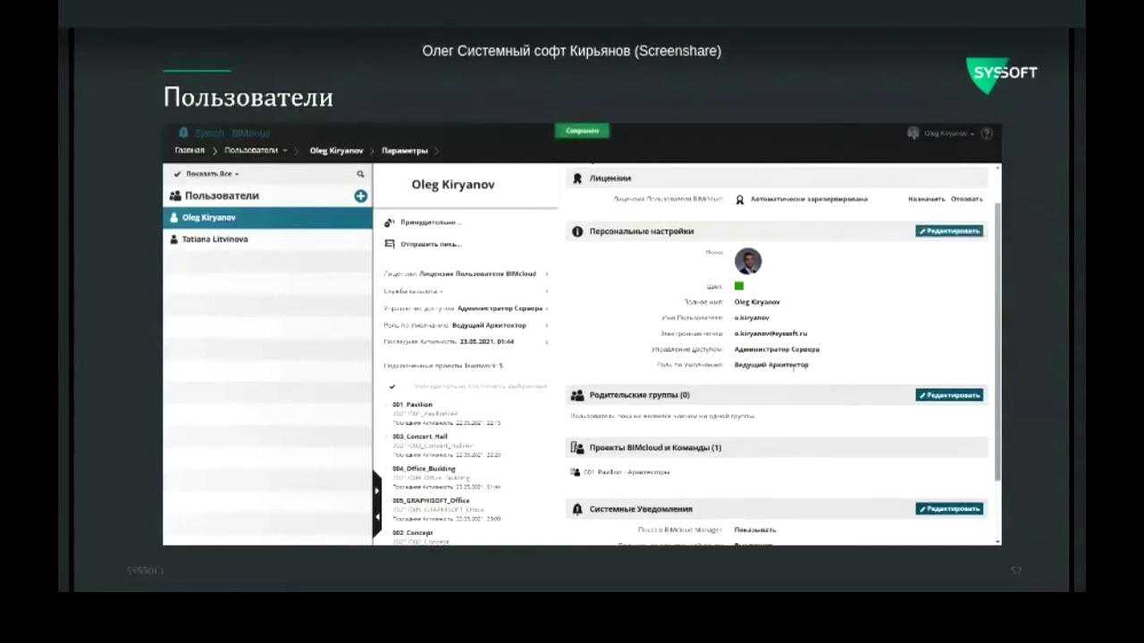
pyautogui.scroll(-1, 794, 366)
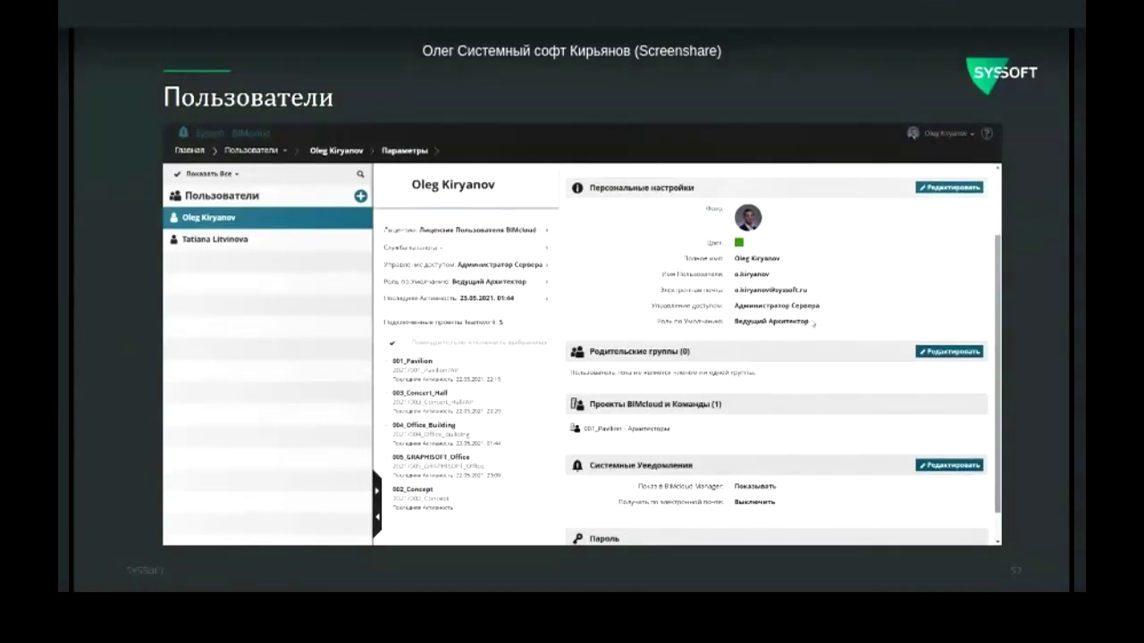
# Step: Switch between the second user's and administrator's profiles, then advance to the Projects slide
pyautogui.click(239, 240)
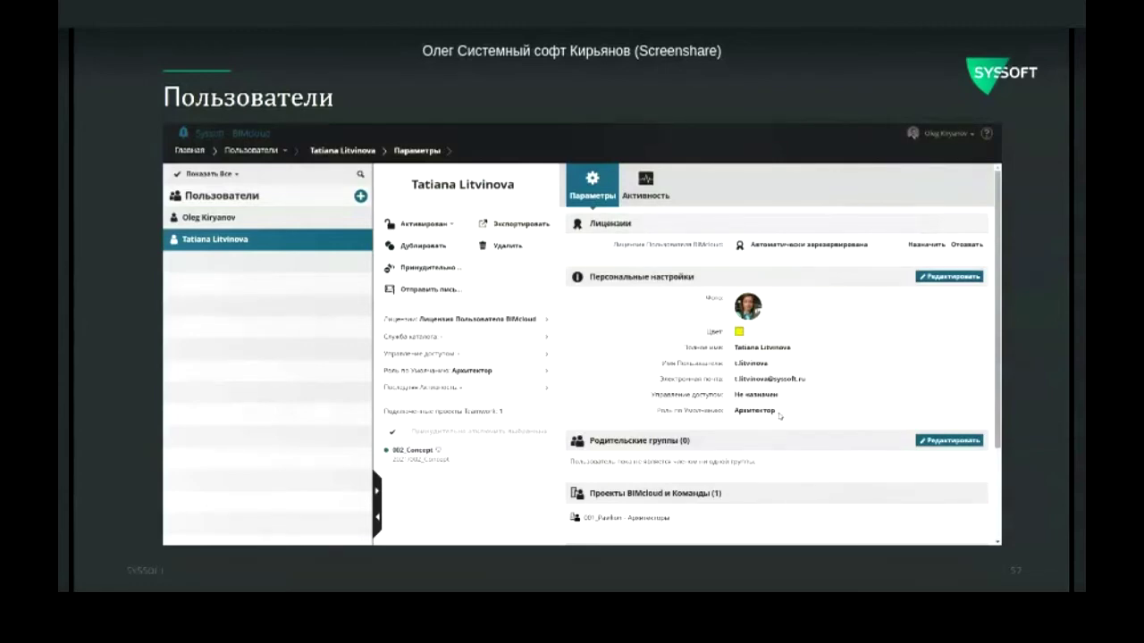
pyautogui.click(288, 220)
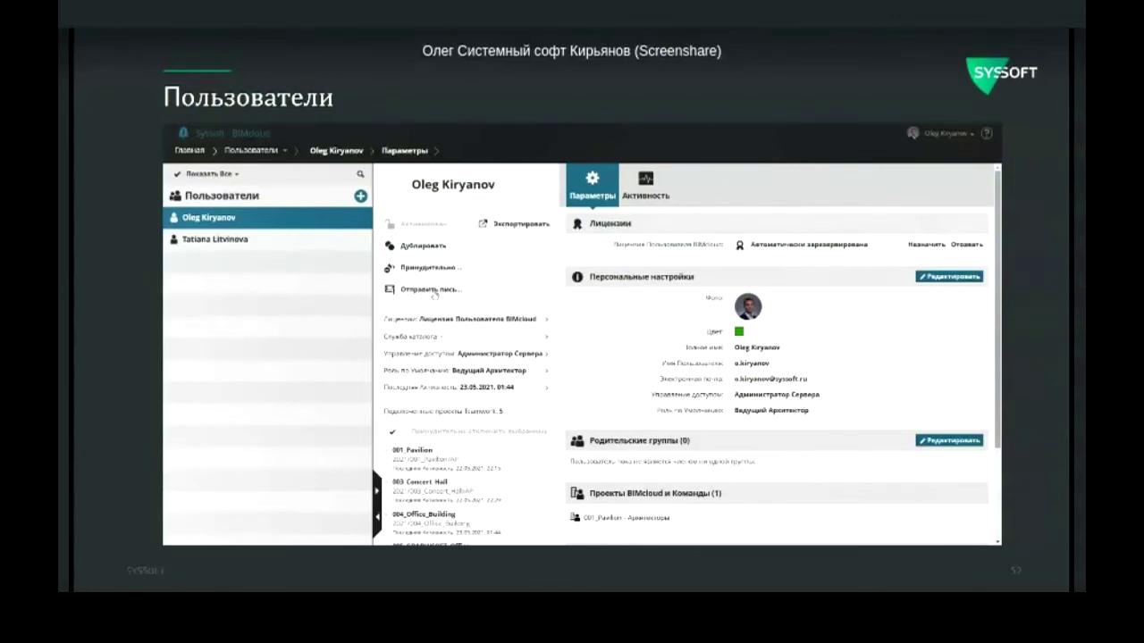
pyautogui.click(283, 241)
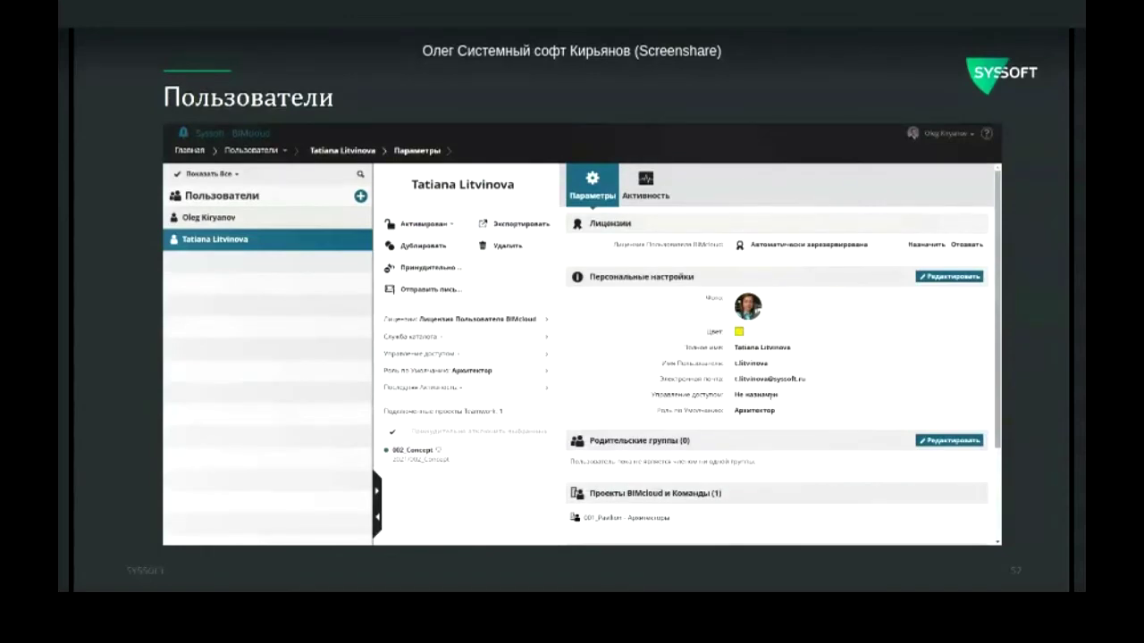
pyautogui.press('Right')
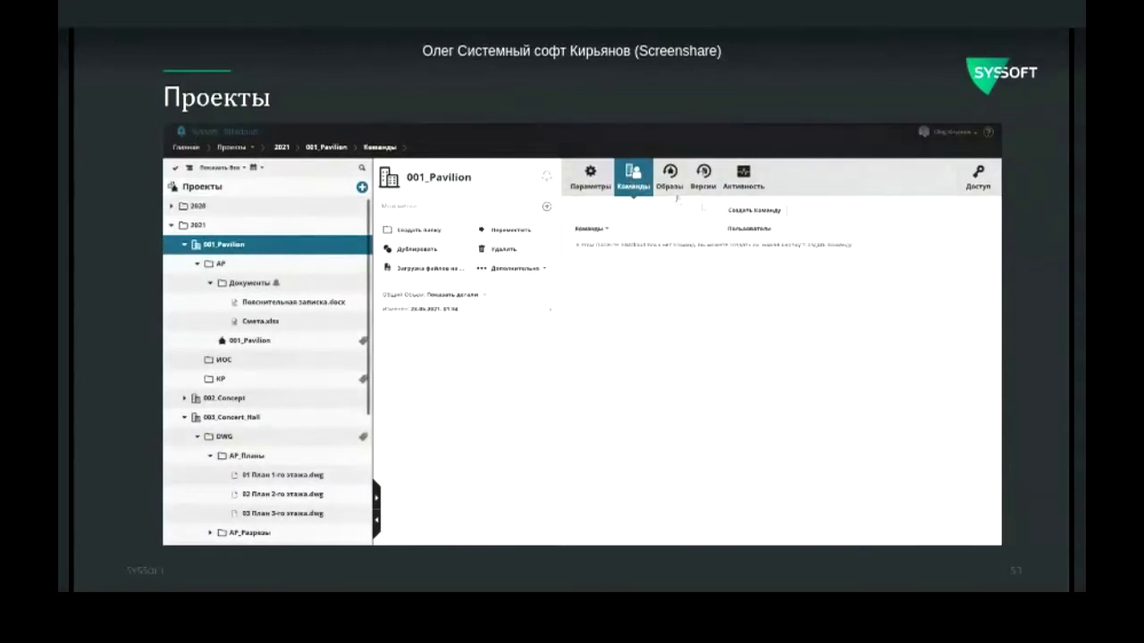
# Step: Create a new team named Архитекторы for the project
pyautogui.click(755, 212)
pyautogui.write('Архитекторы')
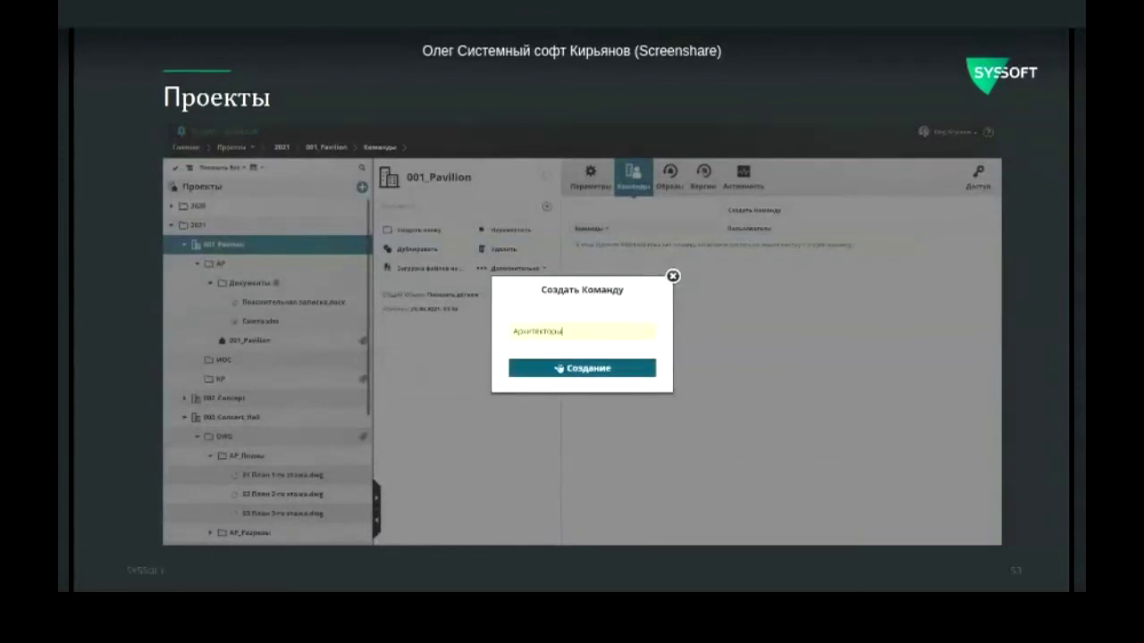
pyautogui.click(558, 367)
# Step: Add two suggested users to the Архитекторы team and save the member list
pyautogui.click(785, 237)
pyautogui.write('a')
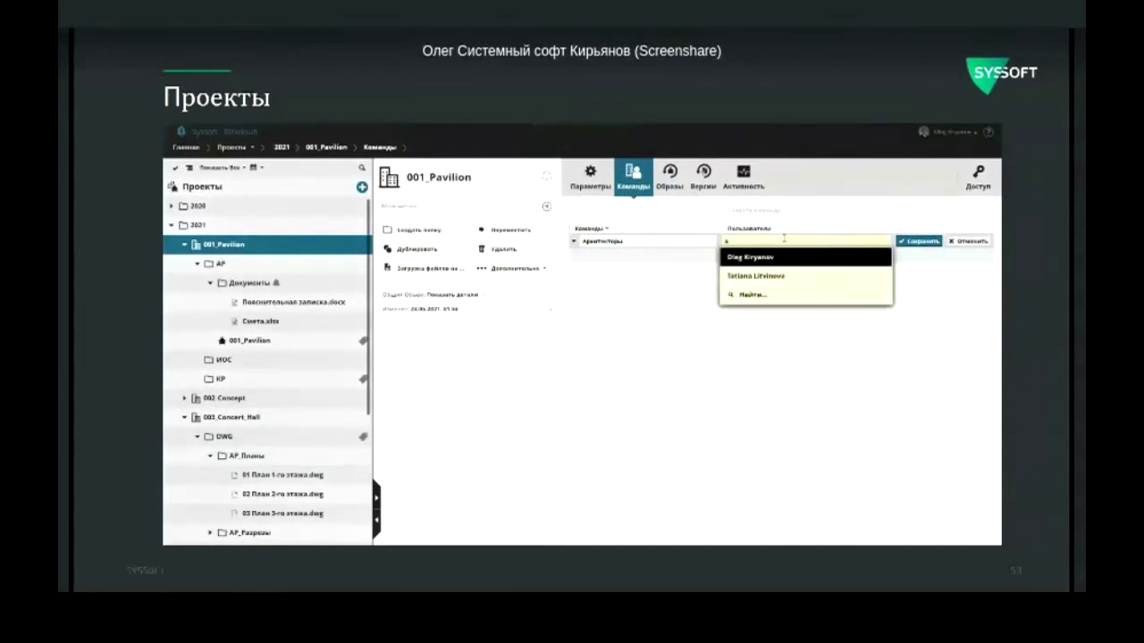
pyautogui.click(755, 258)
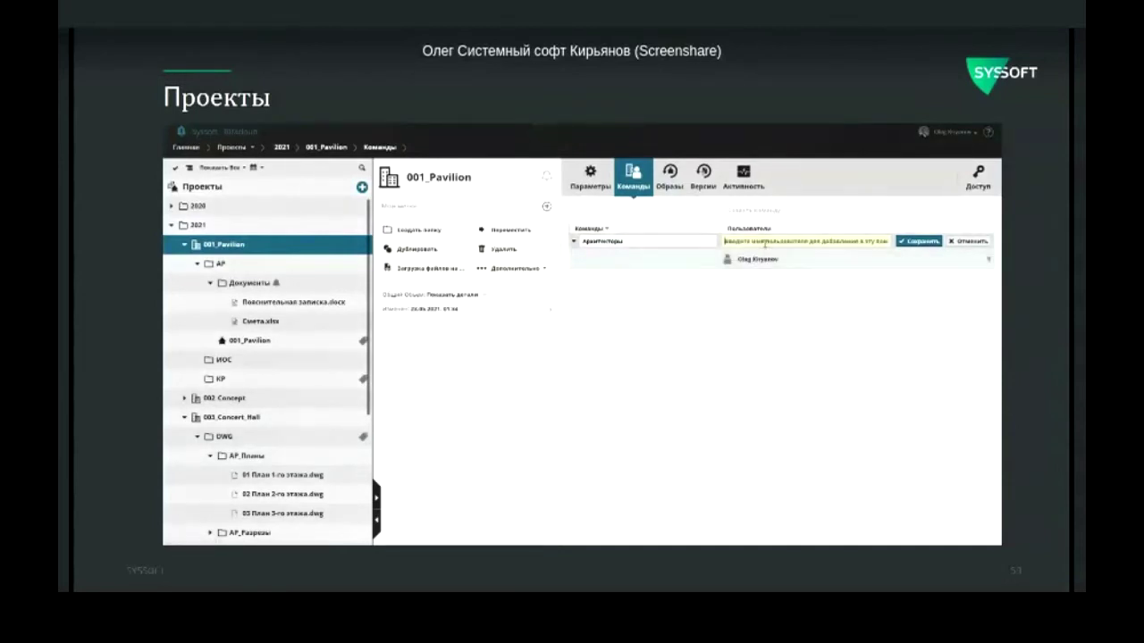
pyautogui.click(765, 241)
pyautogui.write('a')
pyautogui.click(750, 258)
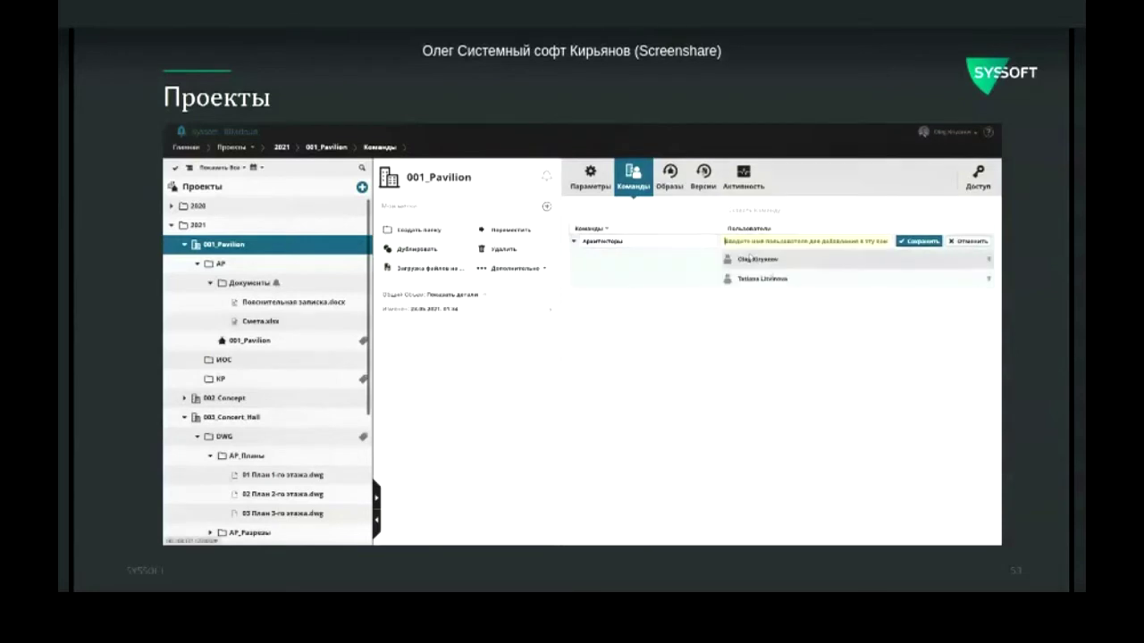
pyautogui.click(915, 243)
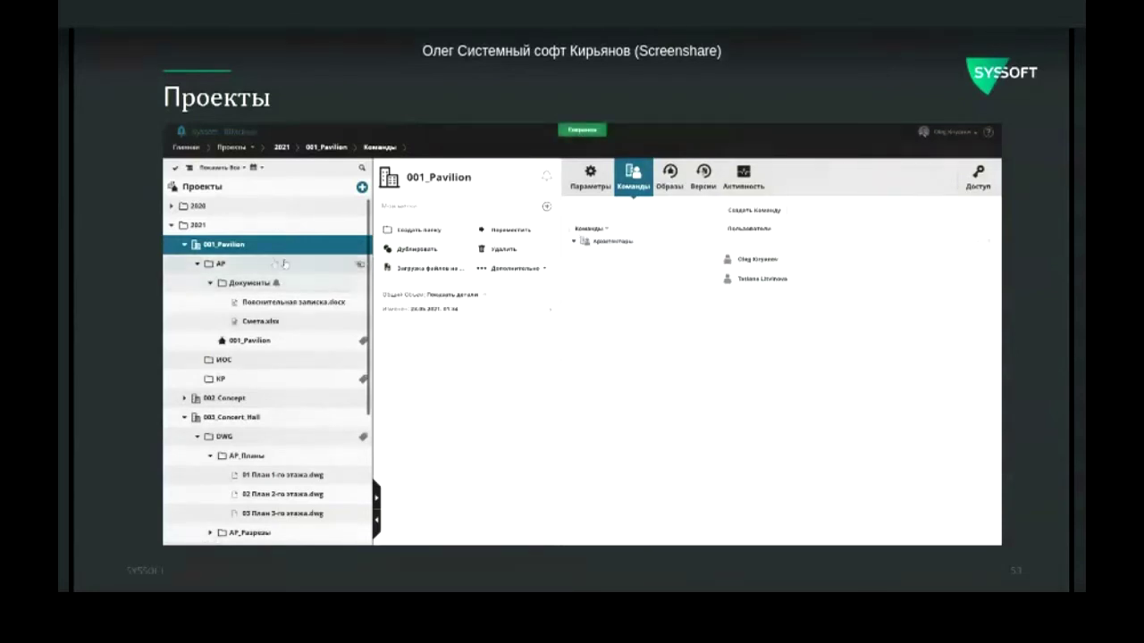
# Step: Grant the Архитекторы team access to the AP folder, then open 005_GRAPHISOFT_Office's access page
pyautogui.click(250, 268)
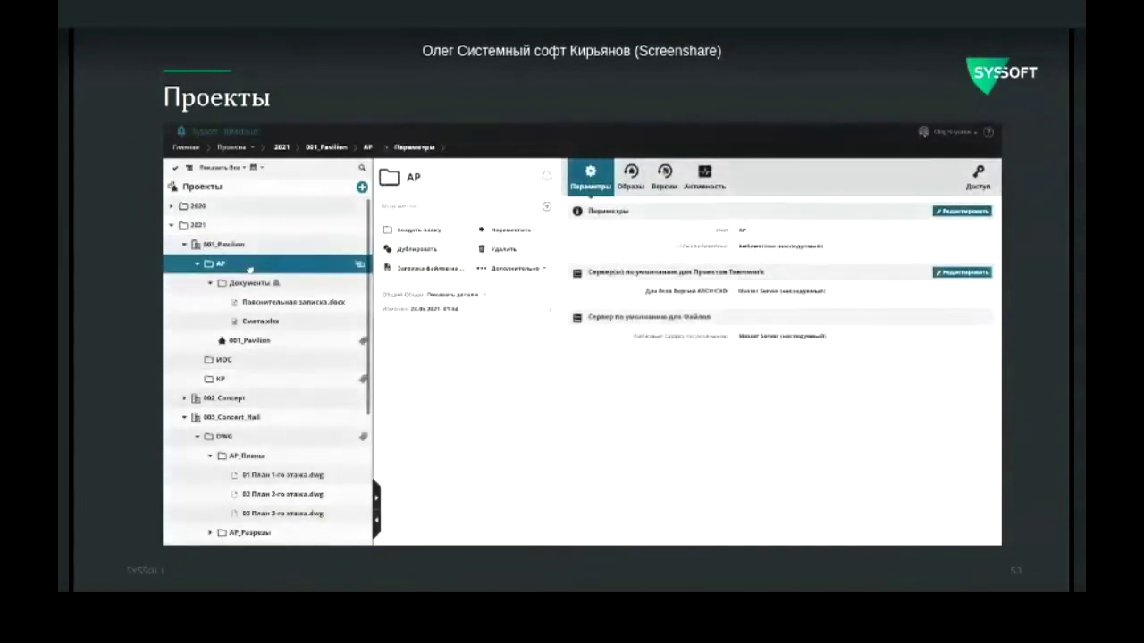
pyautogui.click(976, 178)
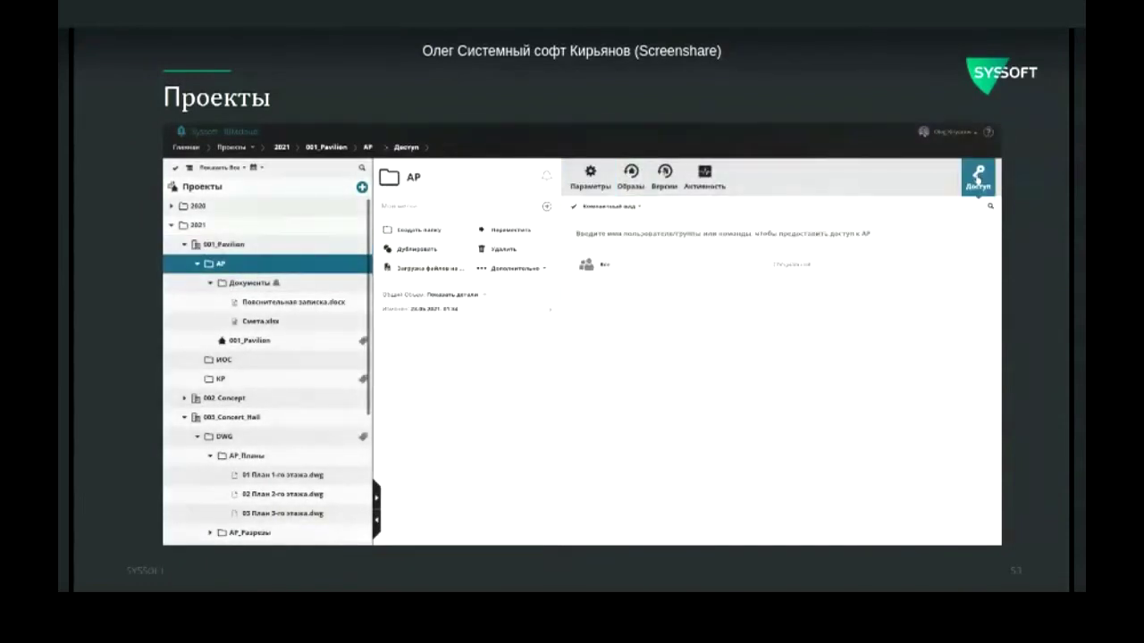
pyautogui.click(695, 233)
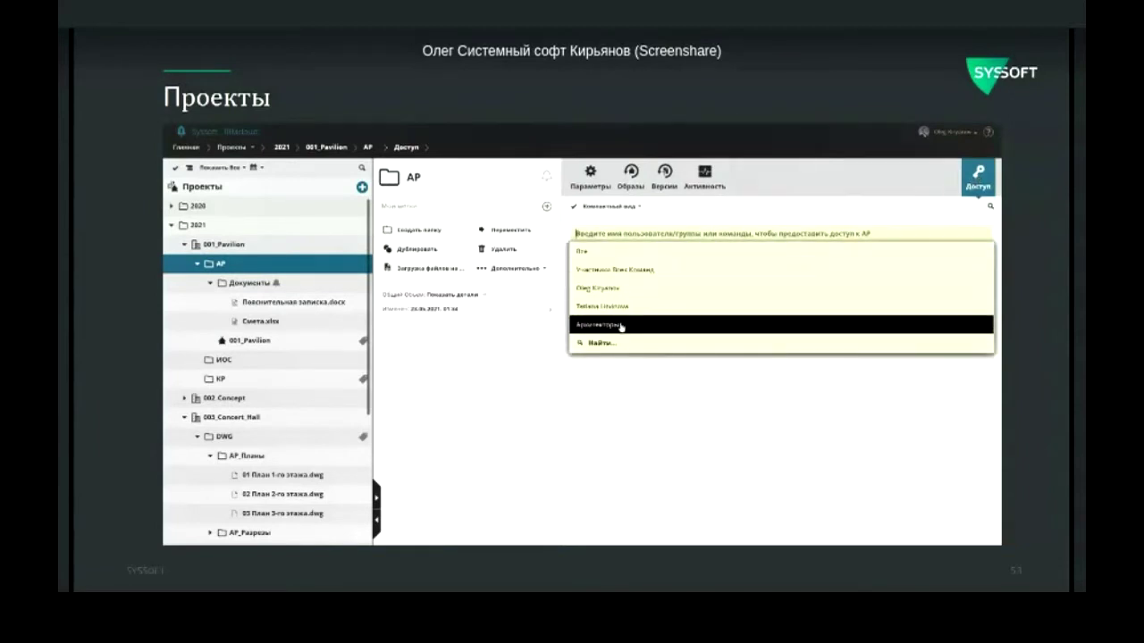
pyautogui.click(623, 324)
pyautogui.click(945, 240)
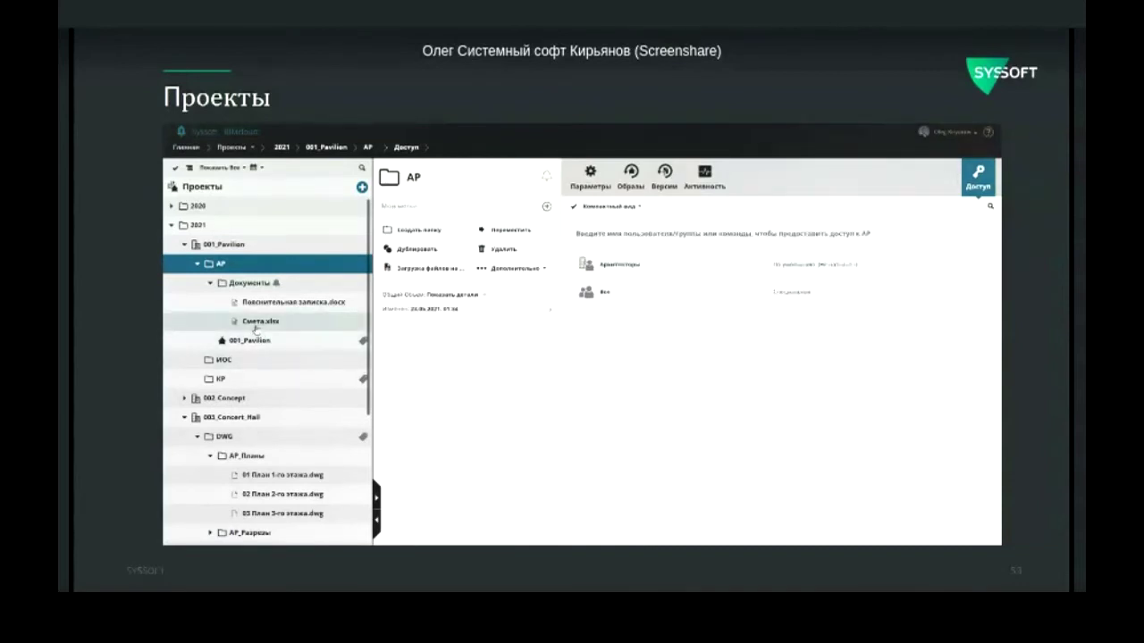
pyautogui.scroll(-6, 257, 330)
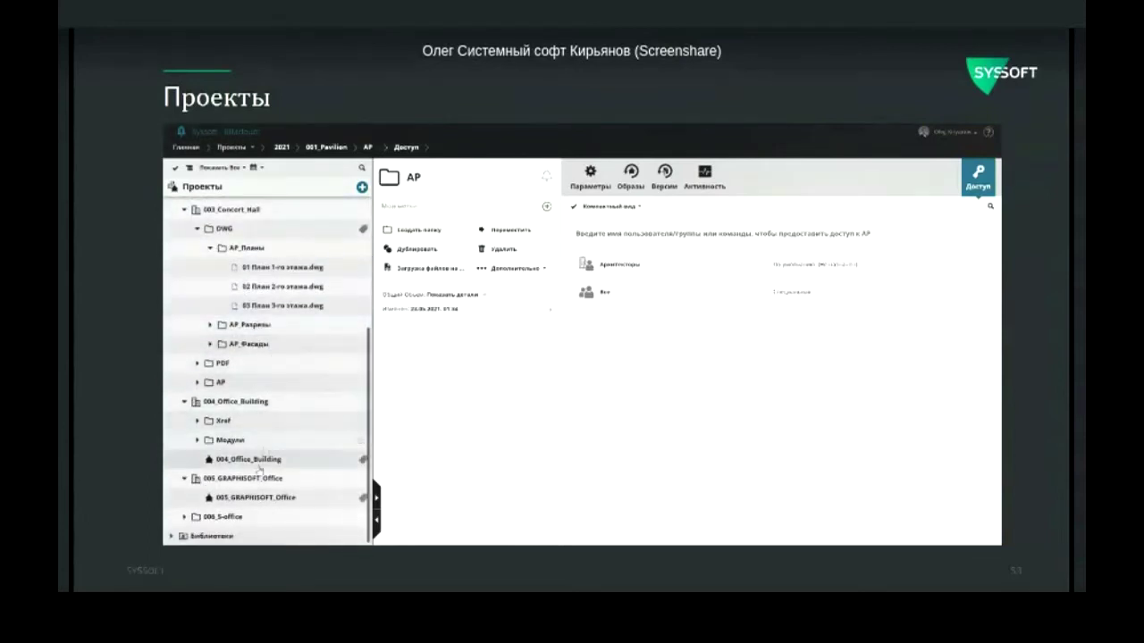
pyautogui.click(259, 498)
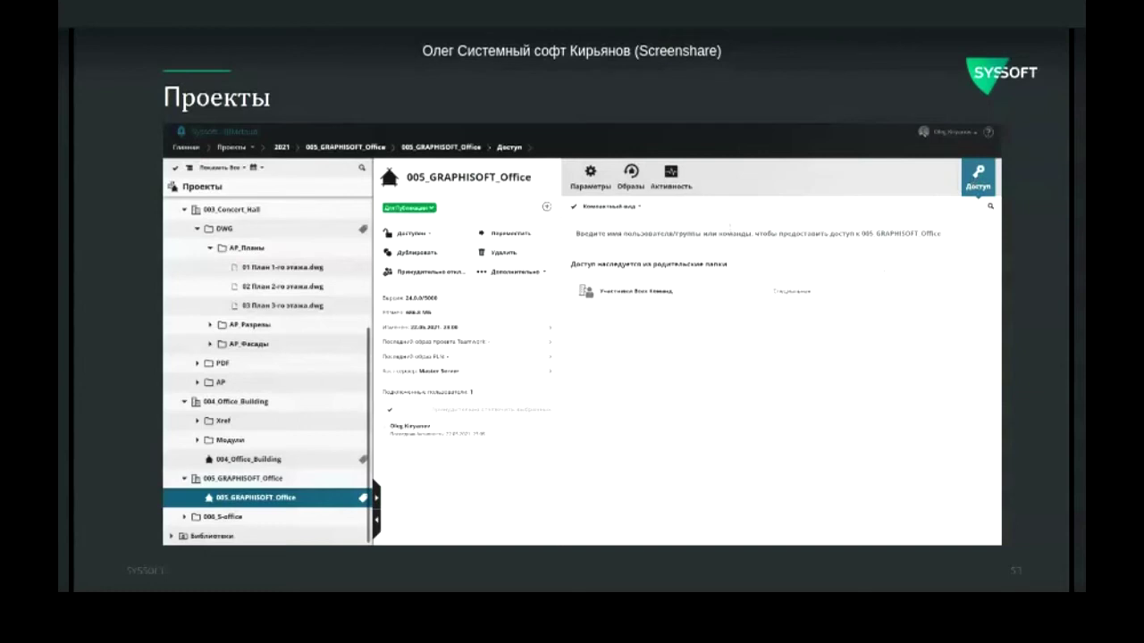
# Step: Add a team member to 005_GRAPHISOFT_Office's access with the Специальная role
pyautogui.click(698, 233)
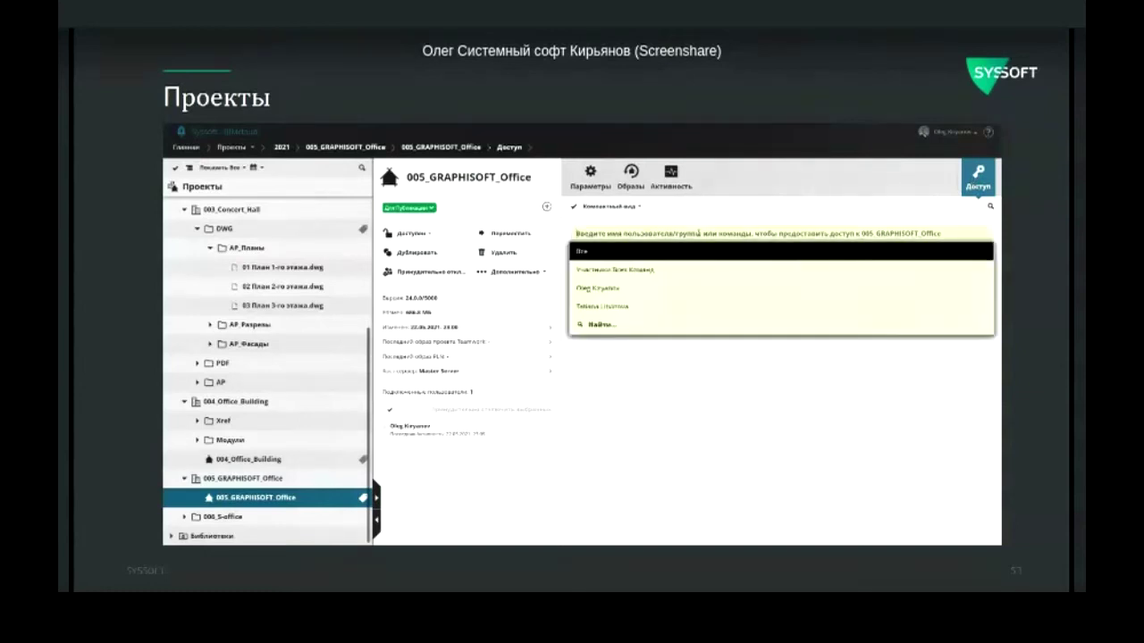
pyautogui.click(612, 305)
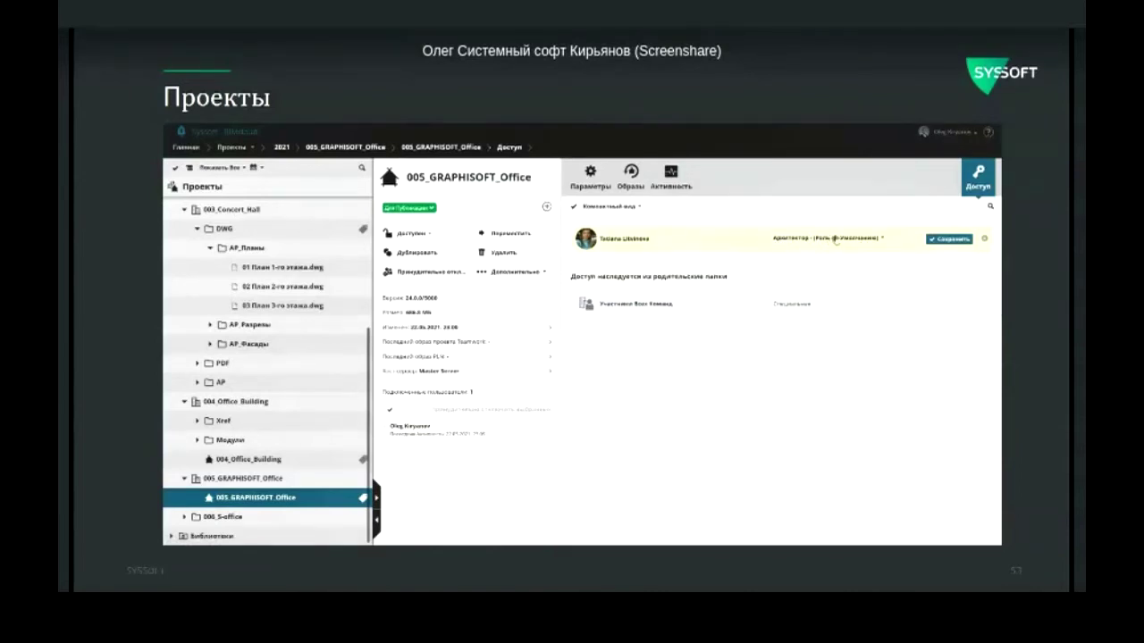
pyautogui.click(837, 239)
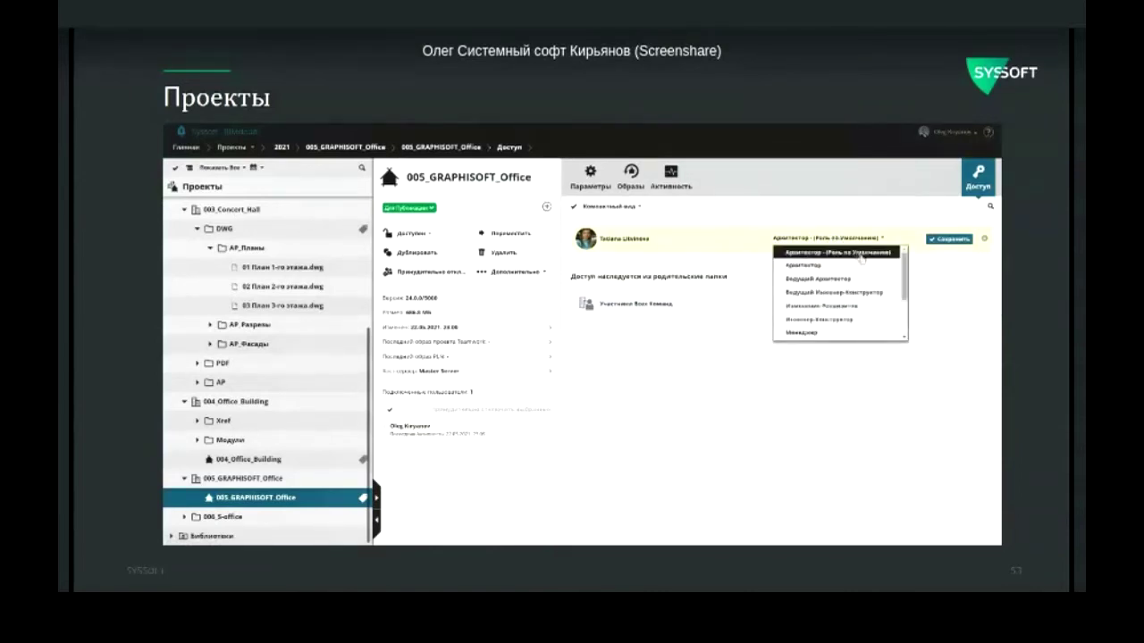
pyautogui.moveTo(904, 269); pyautogui.dragTo(906, 301)
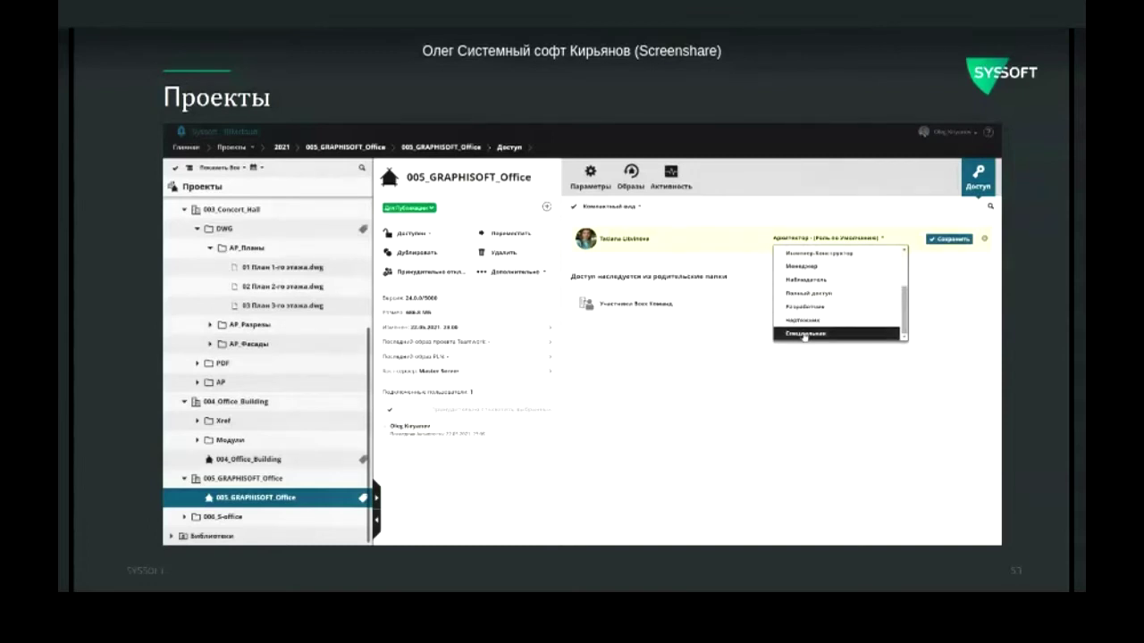
pyautogui.click(805, 333)
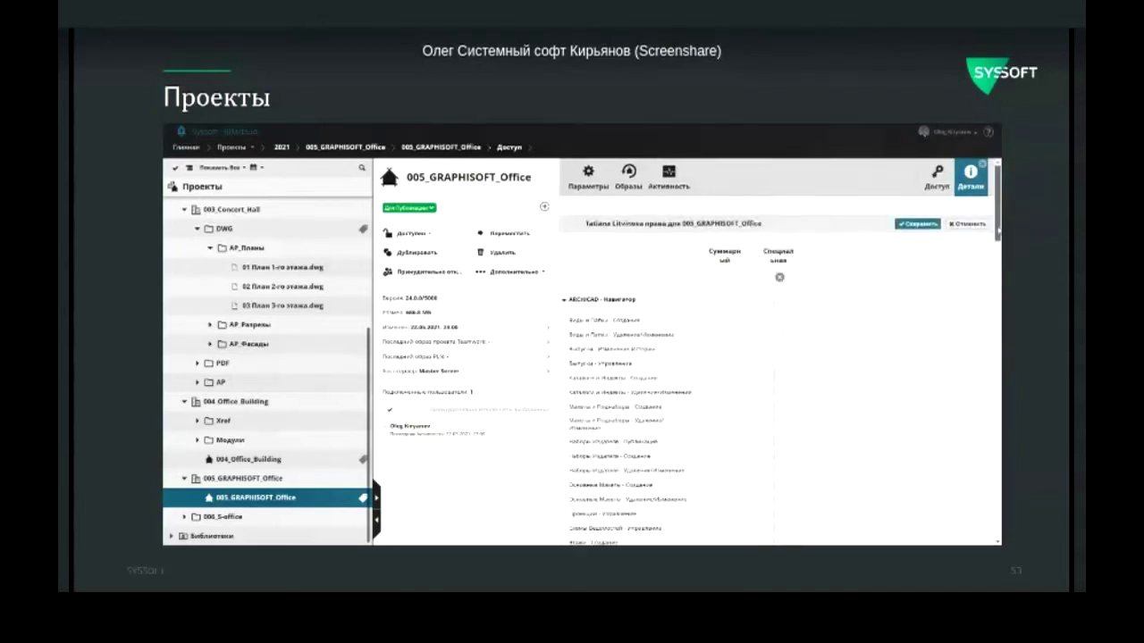
# Step: Grant all ARCHICAD - Реквизиты and Инструменты permissions, save, and widen the project list to show every column
pyautogui.scroll(-3, 986, 240)
pyautogui.scroll(3, 781, 295)
pyautogui.scroll(-3, 781, 295)
pyautogui.scroll(-6, 780, 295)
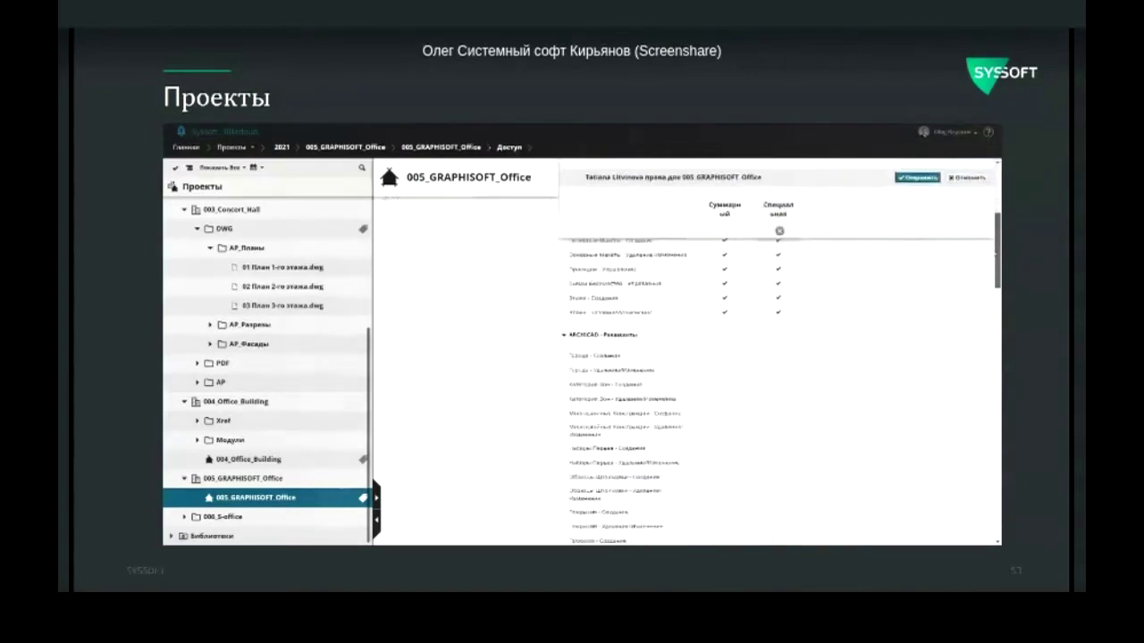
pyautogui.click(779, 292)
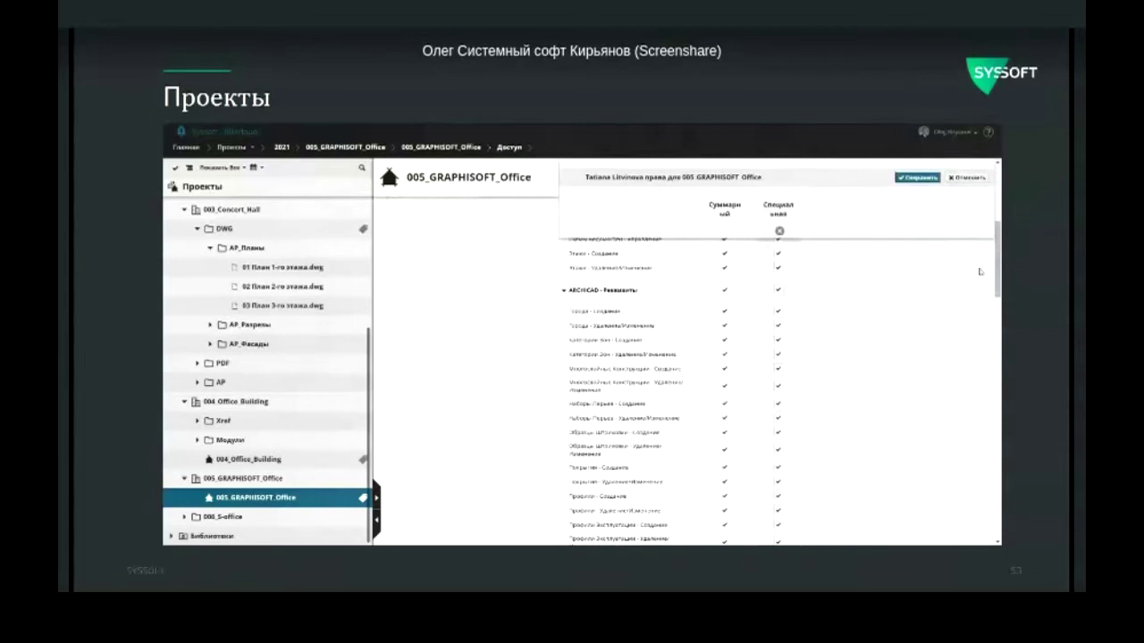
pyautogui.moveTo(983, 270); pyautogui.dragTo(990, 356)
pyautogui.click(780, 280)
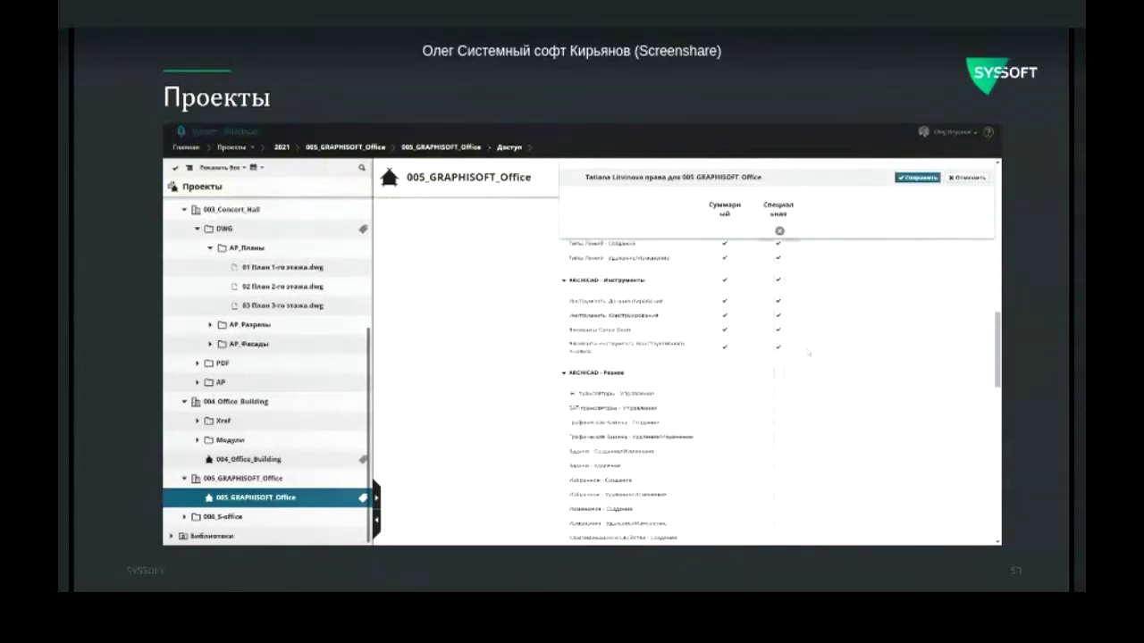
pyautogui.click(917, 176)
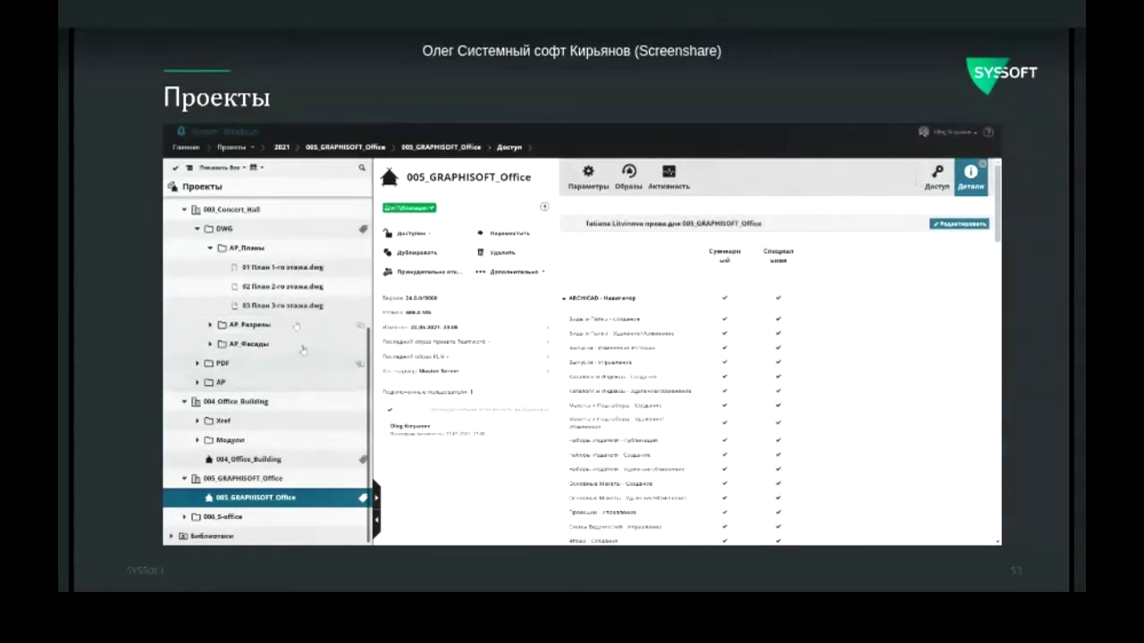
pyautogui.scroll(1, 268, 232)
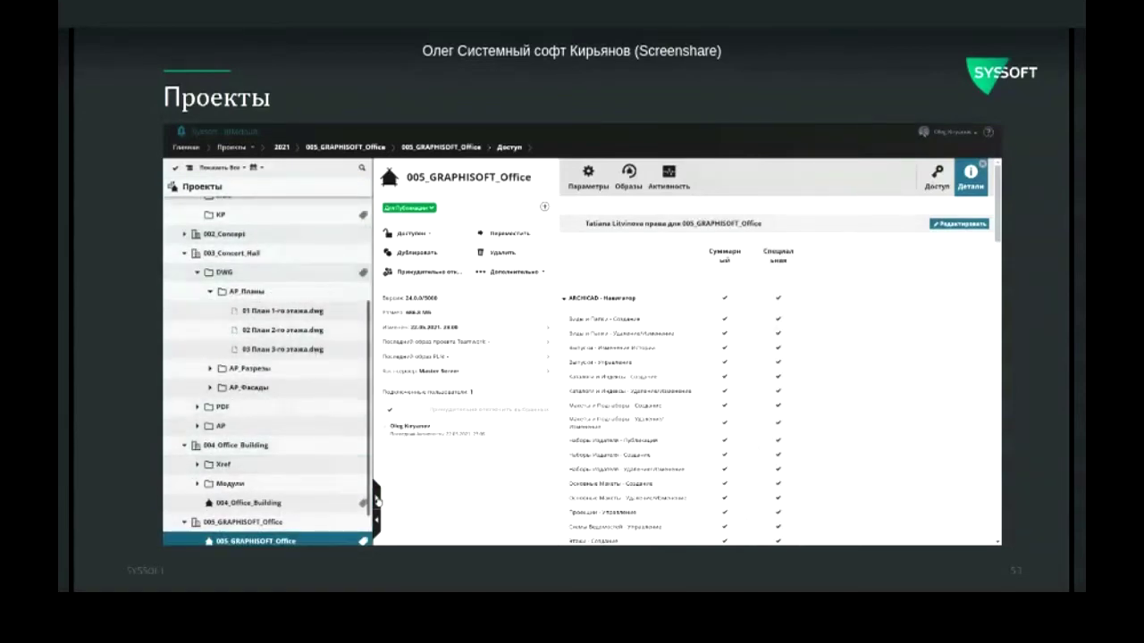
pyautogui.moveTo(377, 500); pyautogui.dragTo(794, 520)
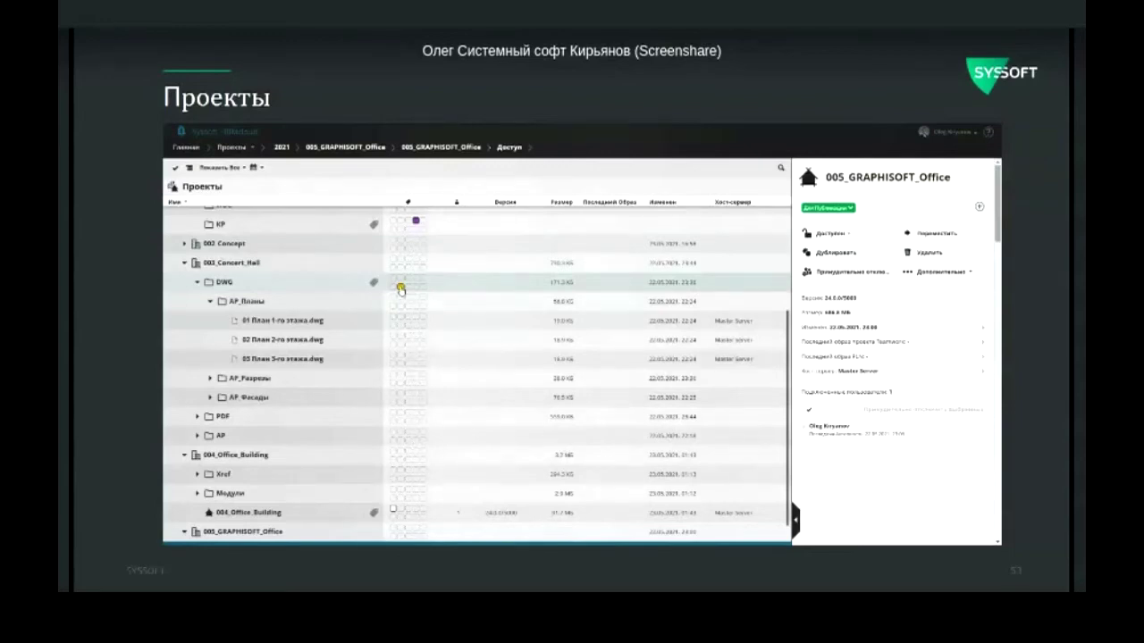
# Step: Filter projects by the yellow tag to show only DWG, then clear the filter
pyautogui.click(400, 290)
pyautogui.click(841, 208)
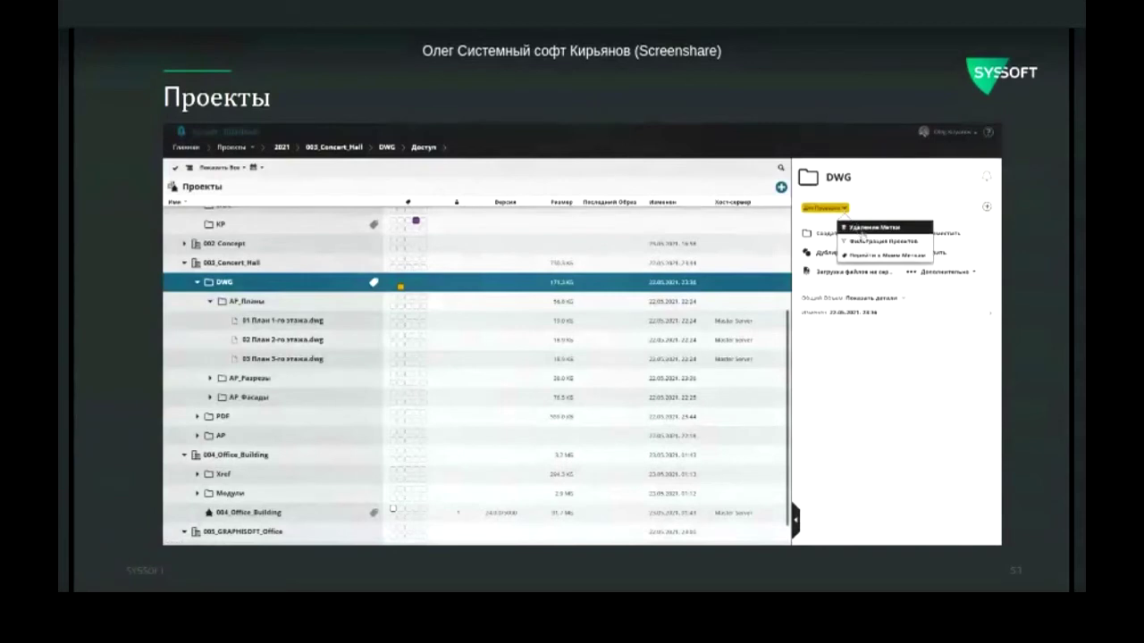
pyautogui.click(865, 242)
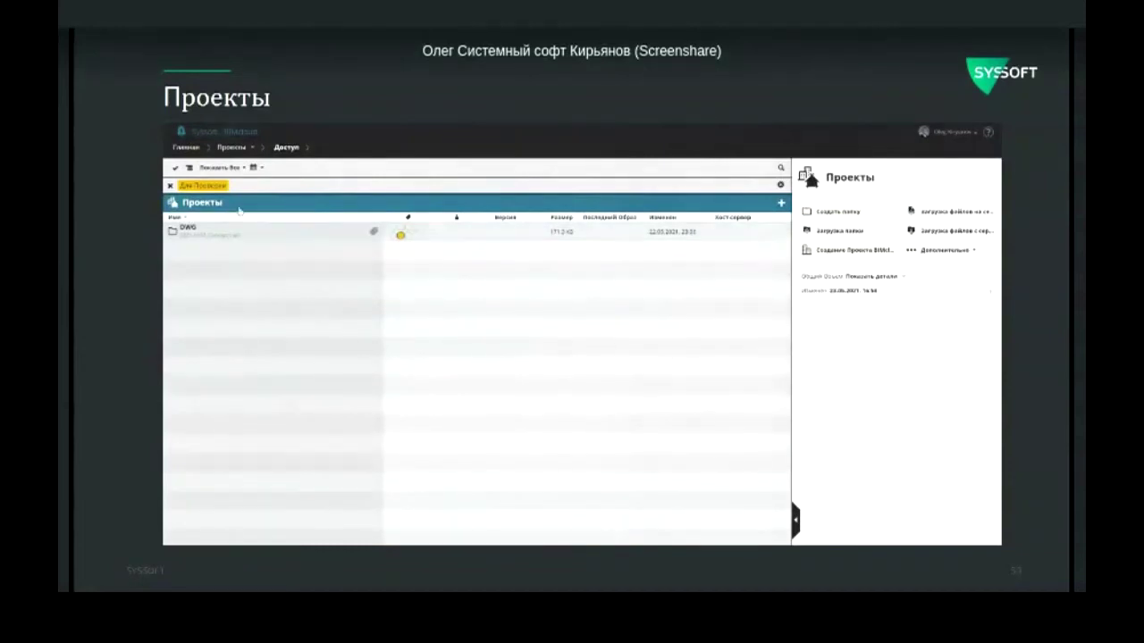
pyautogui.click(169, 185)
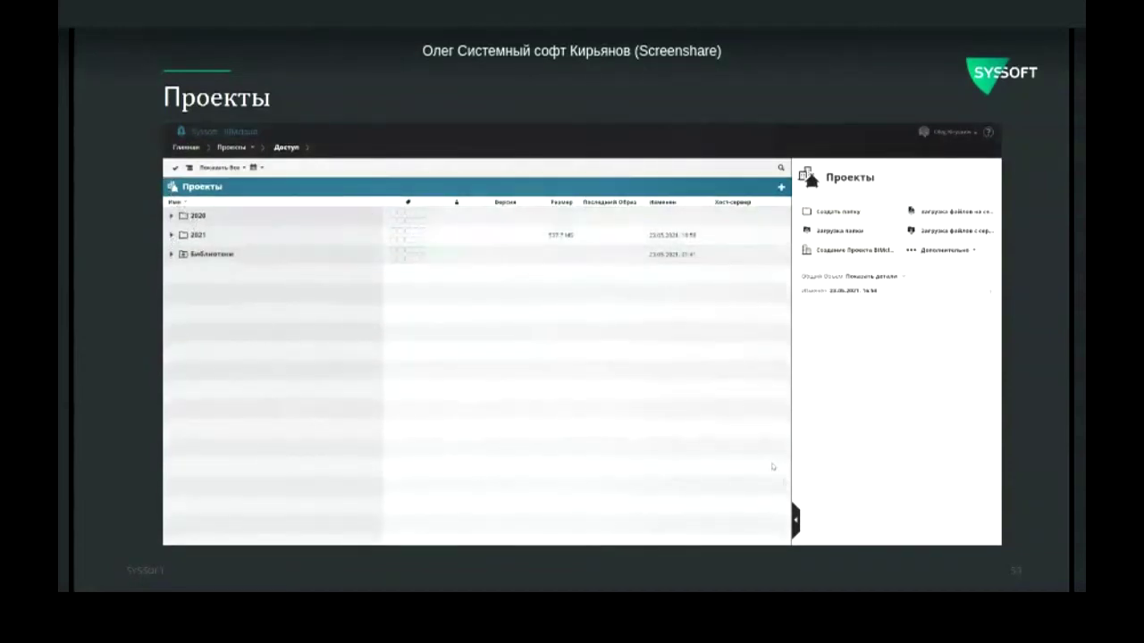
# Step: Expand the 2020, 2021, 002_Concept and 001_Pavilion folders in the project tree
pyautogui.click(797, 523)
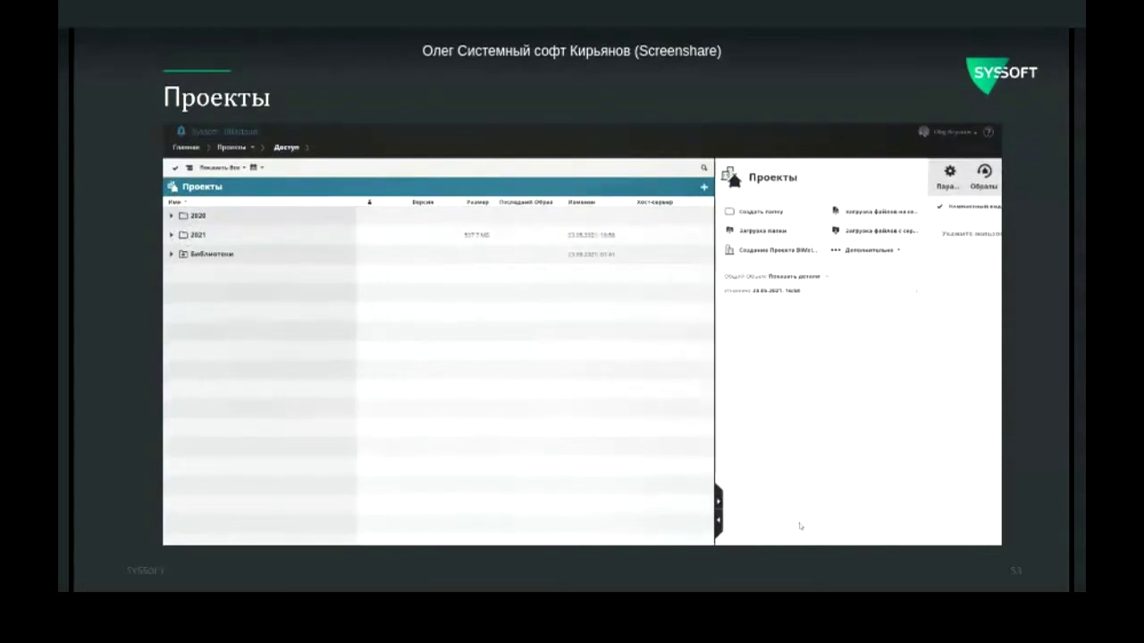
pyautogui.click(170, 217)
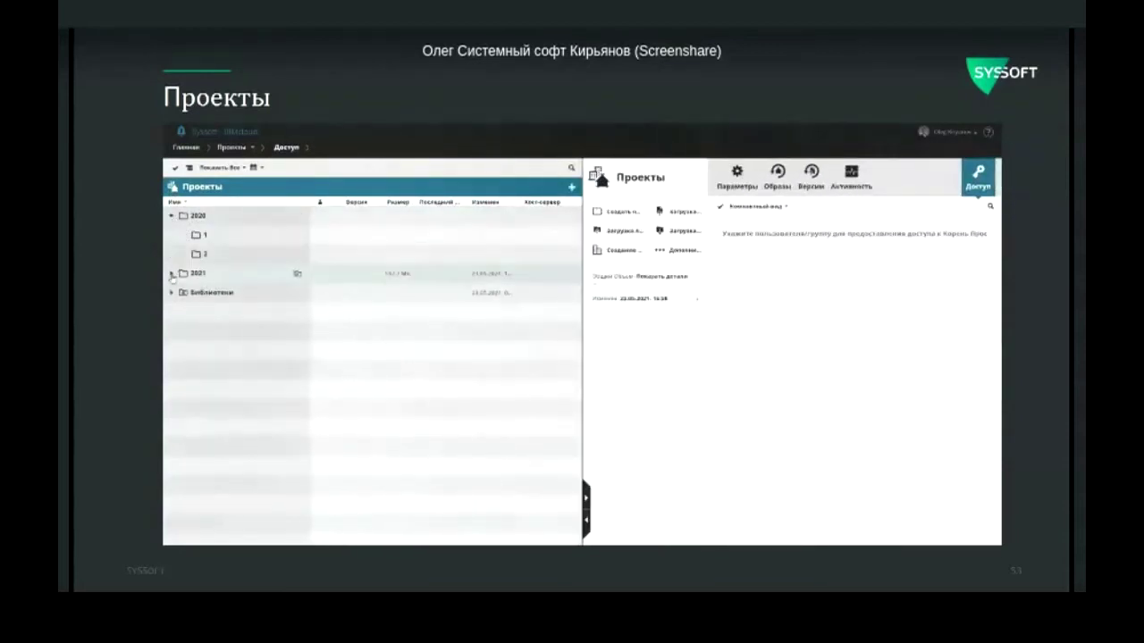
pyautogui.click(172, 273)
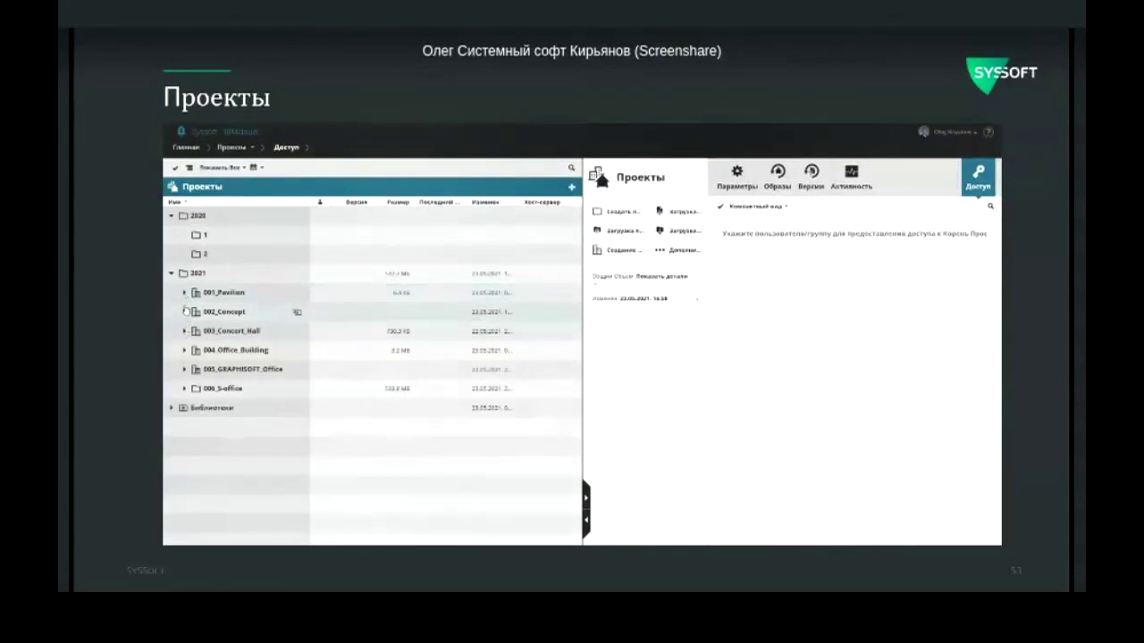
pyautogui.click(186, 312)
pyautogui.click(185, 311)
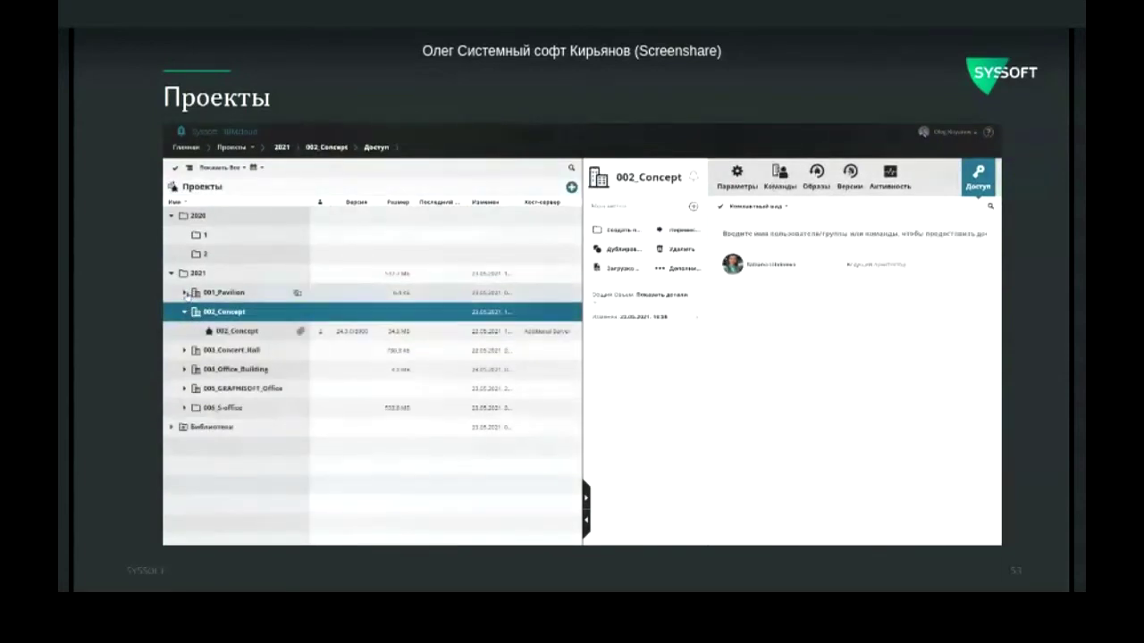
pyautogui.click(185, 293)
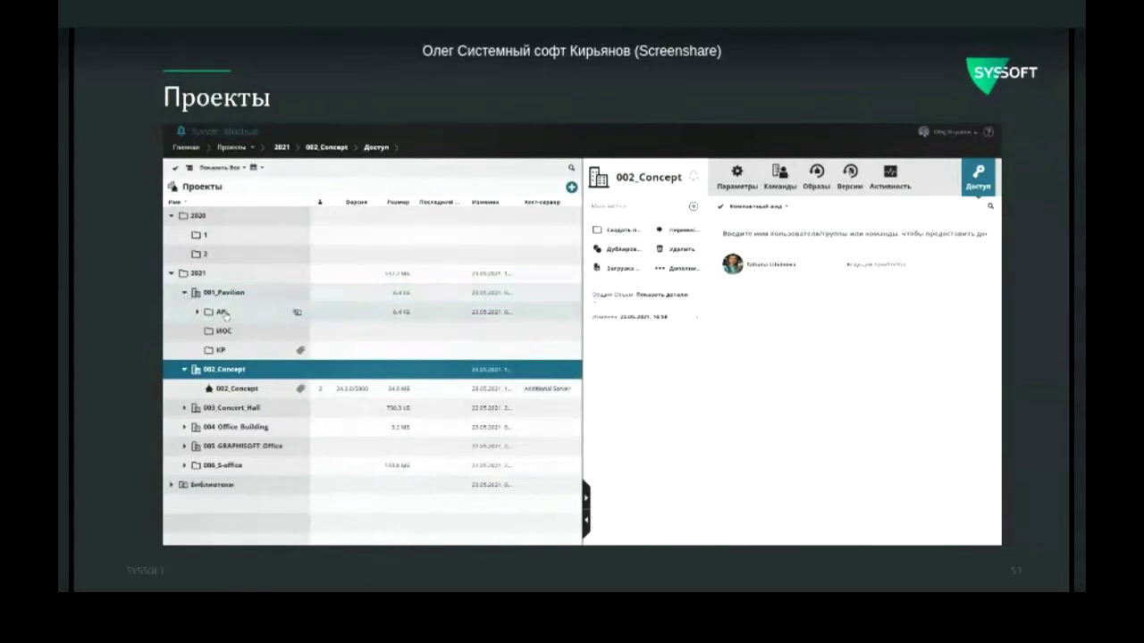
# Step: Expand AP with the tree narrowed and show the Документы folder's access settings
pyautogui.click(223, 314)
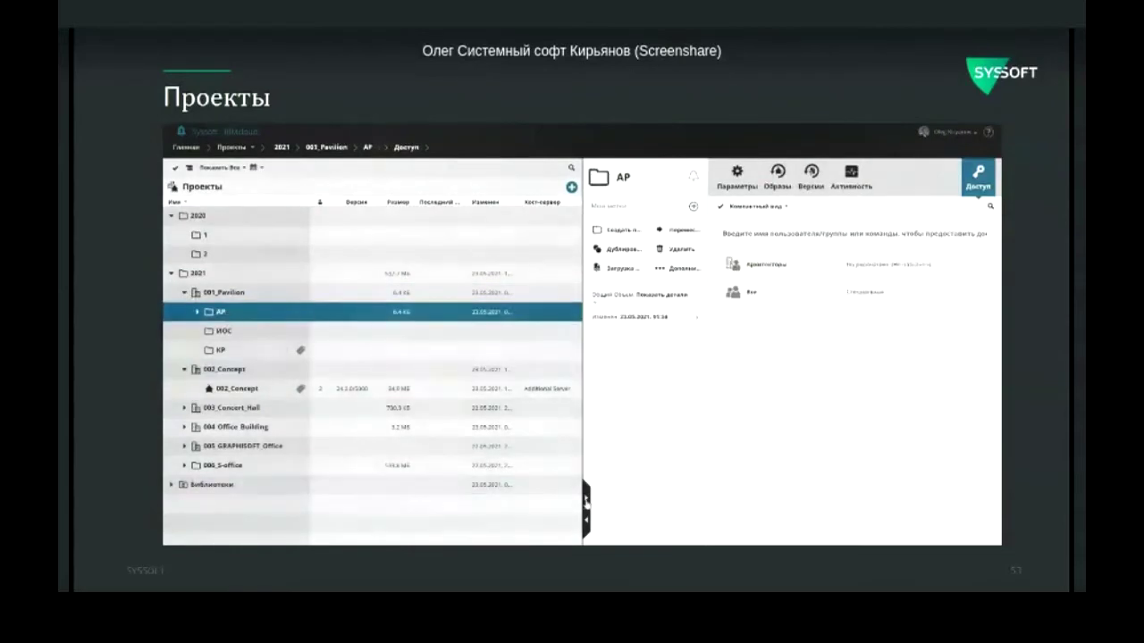
pyautogui.click(587, 517)
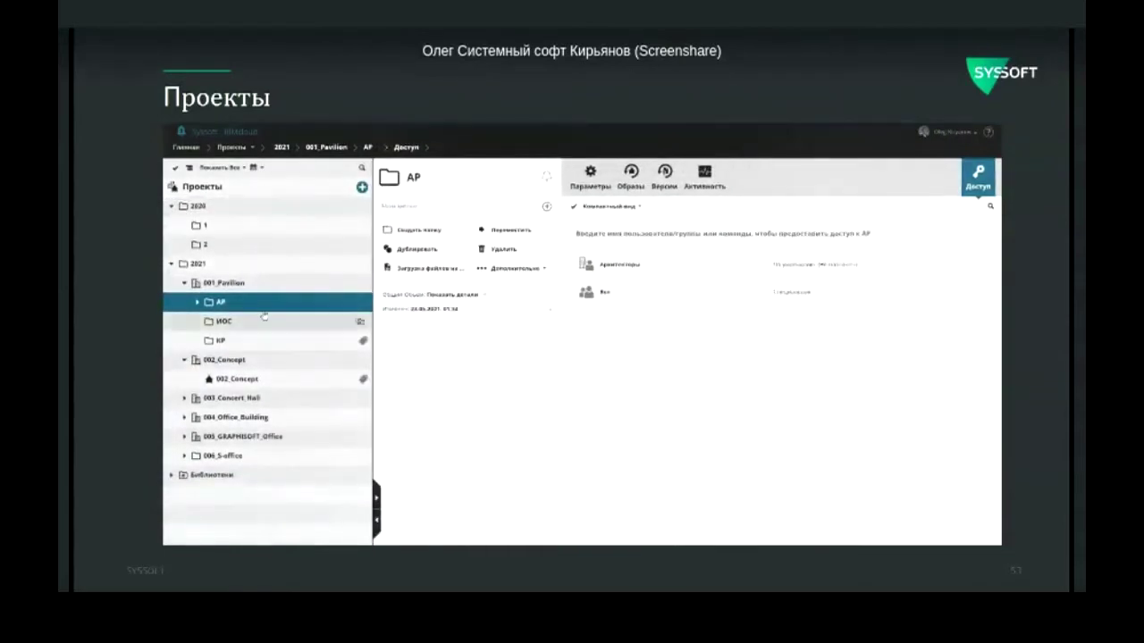
pyautogui.click(197, 303)
pyautogui.click(252, 323)
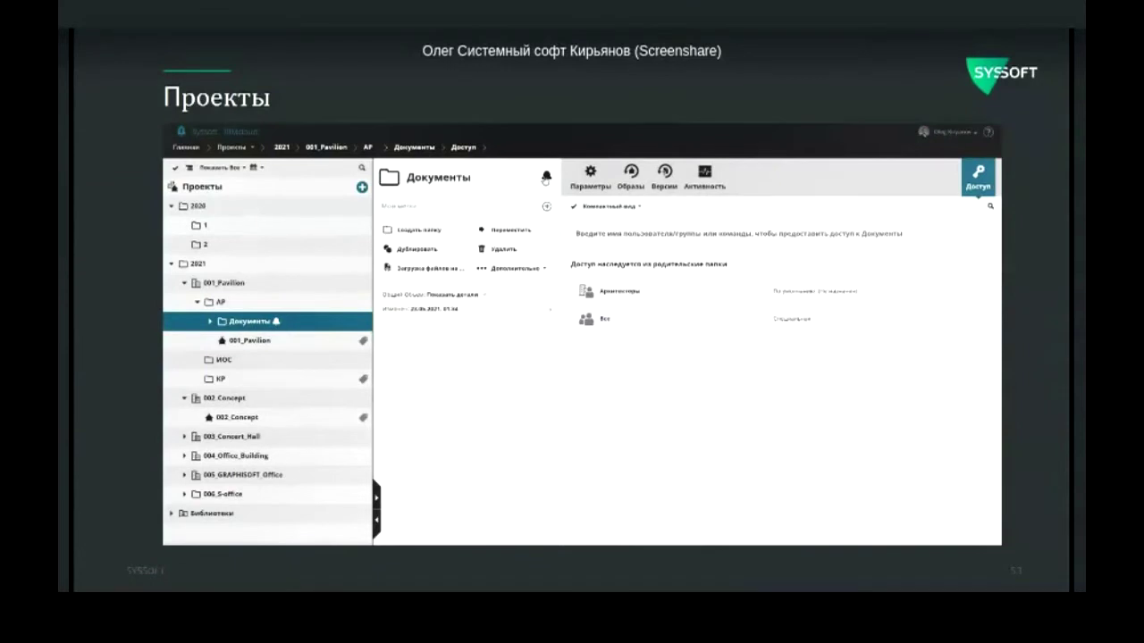
# Step: List Документы's two files, advance the slide, and bring up ARCHICAD's 007_Hillside_House 3D view
pyautogui.click(210, 321)
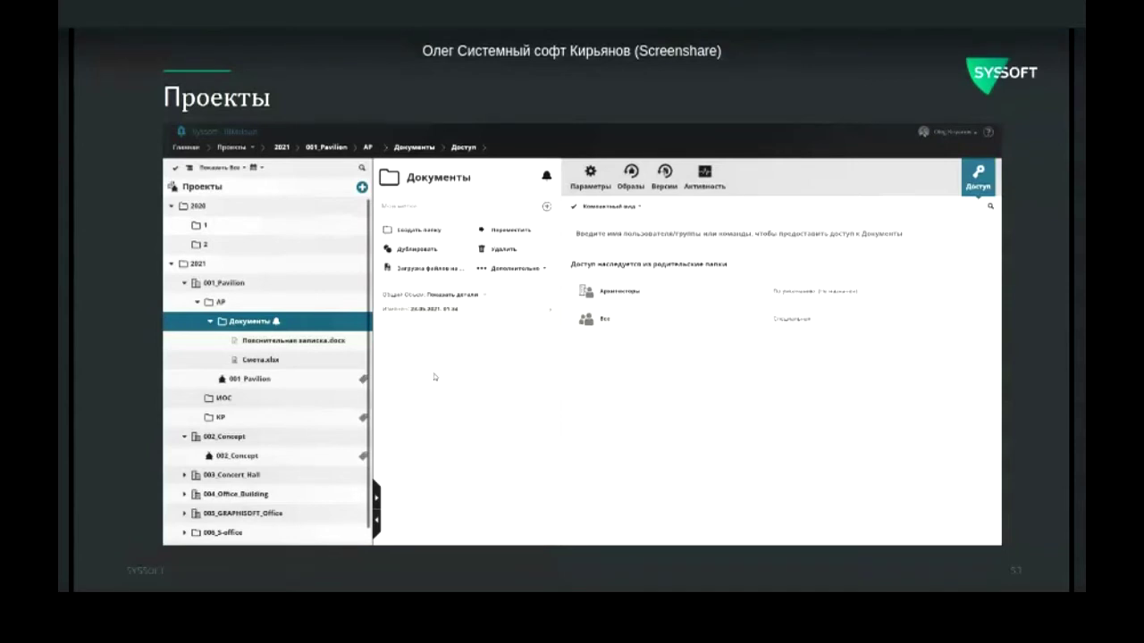
pyautogui.press('Right')
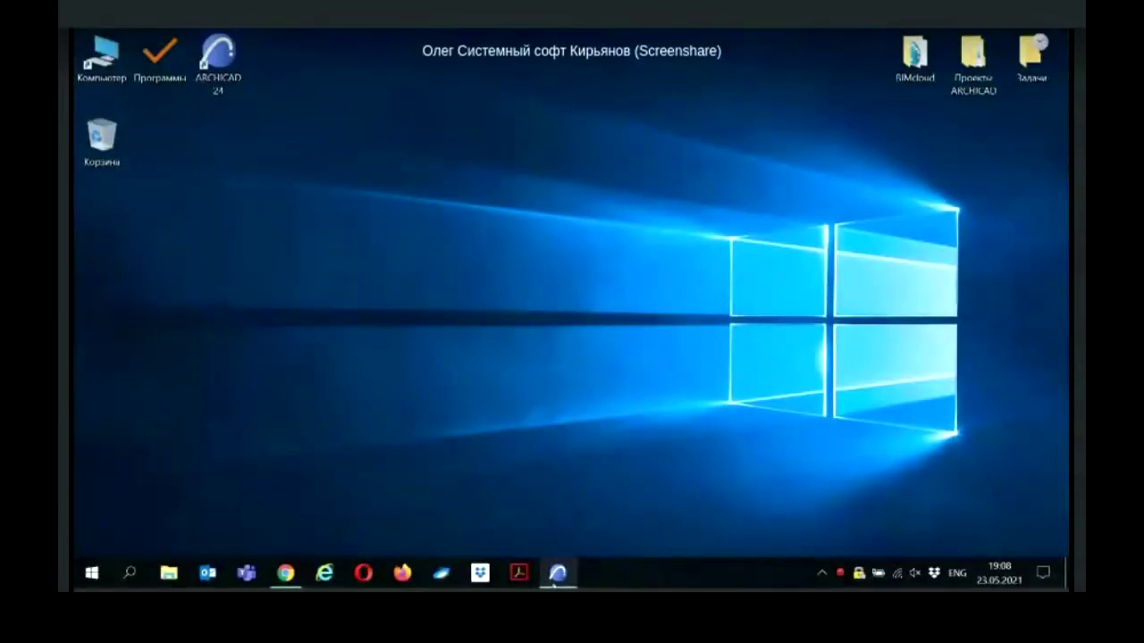
pyautogui.click(557, 575)
pyautogui.keyDown('shift'); pyautogui.moveTo(479, 383); pyautogui.dragTo(467, 336, button='middle'); pyautogui.keyUp('shift')
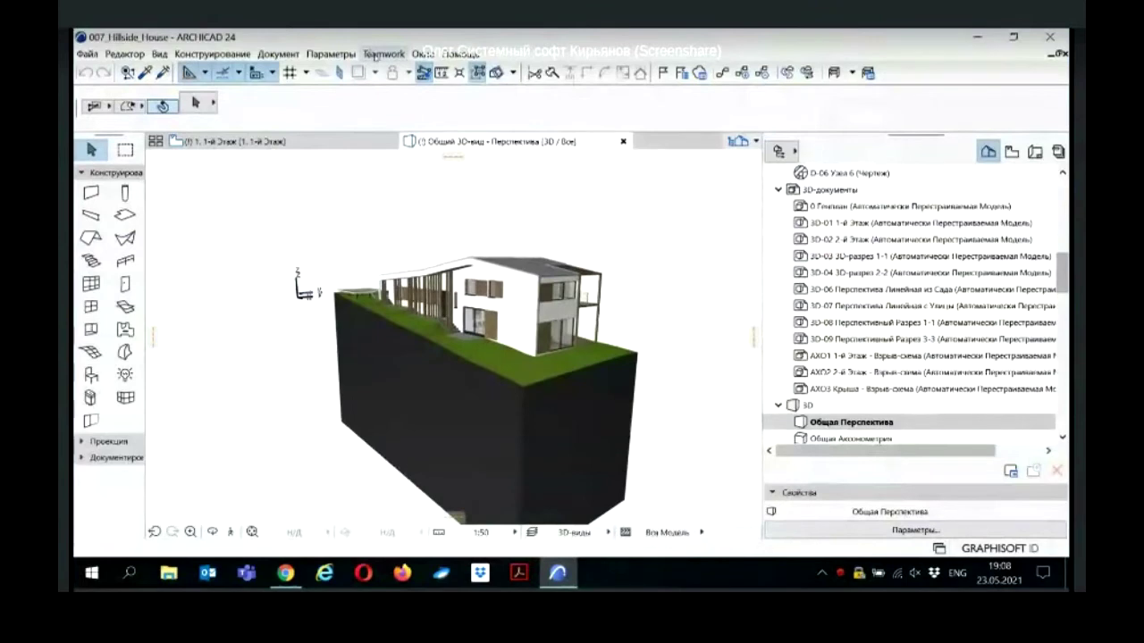
# Step: Choose Teamwork > Проект > Общий Доступ... to start sharing the project on BIMcloud
pyautogui.click(382, 54)
pyautogui.moveTo(389, 73)
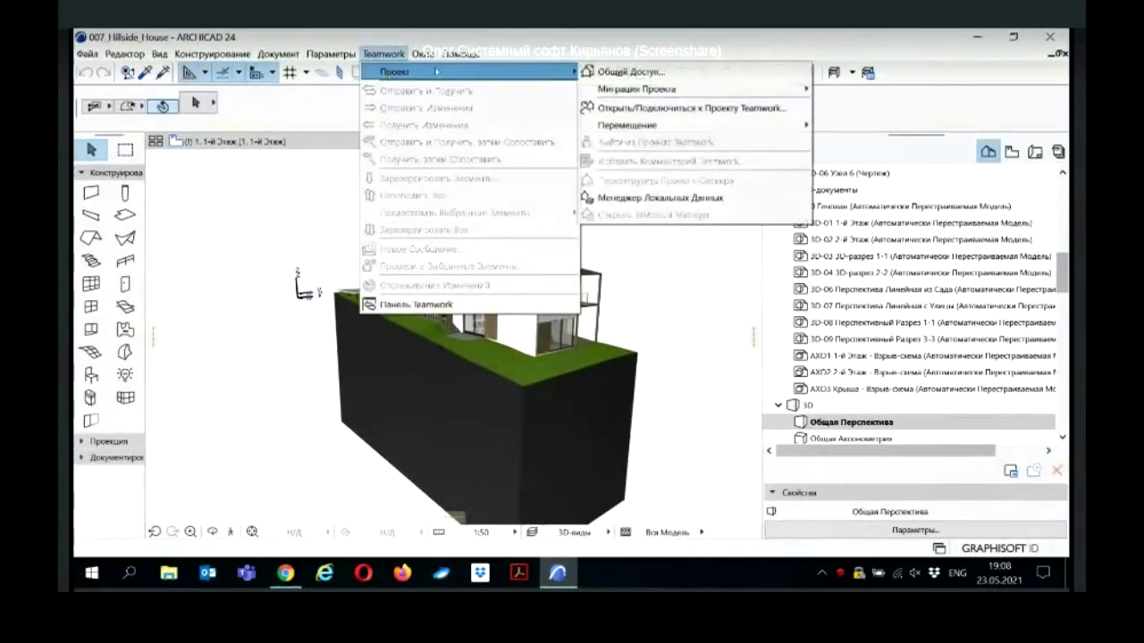
pyautogui.click(645, 77)
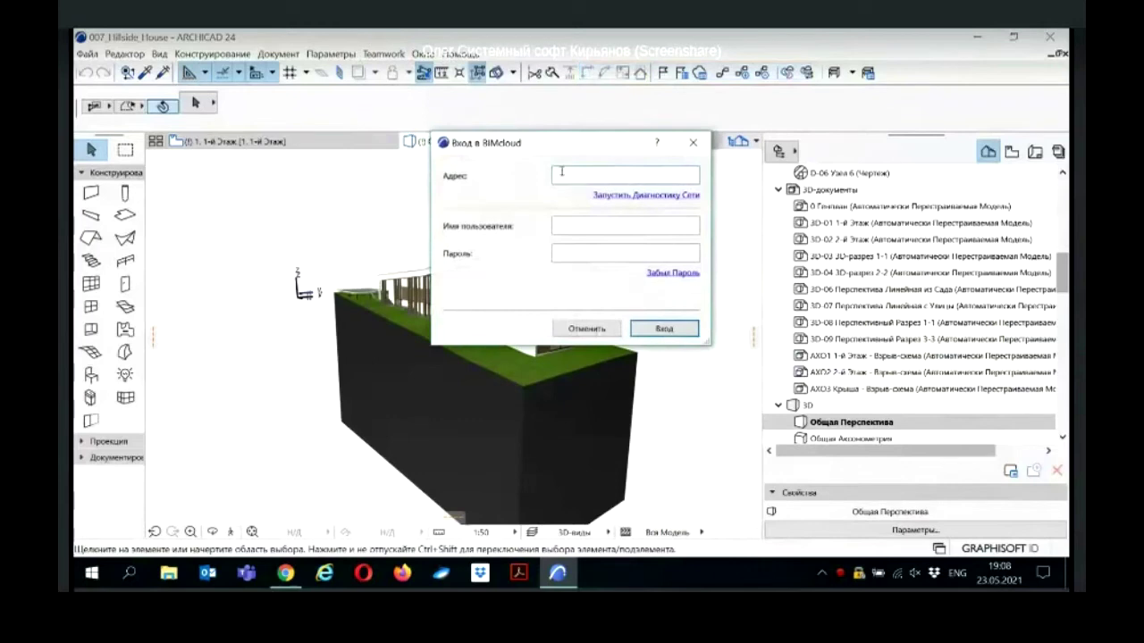
# Step: Sign in to the BIMcloud web page with the saved user name and password
pyautogui.click(284, 575)
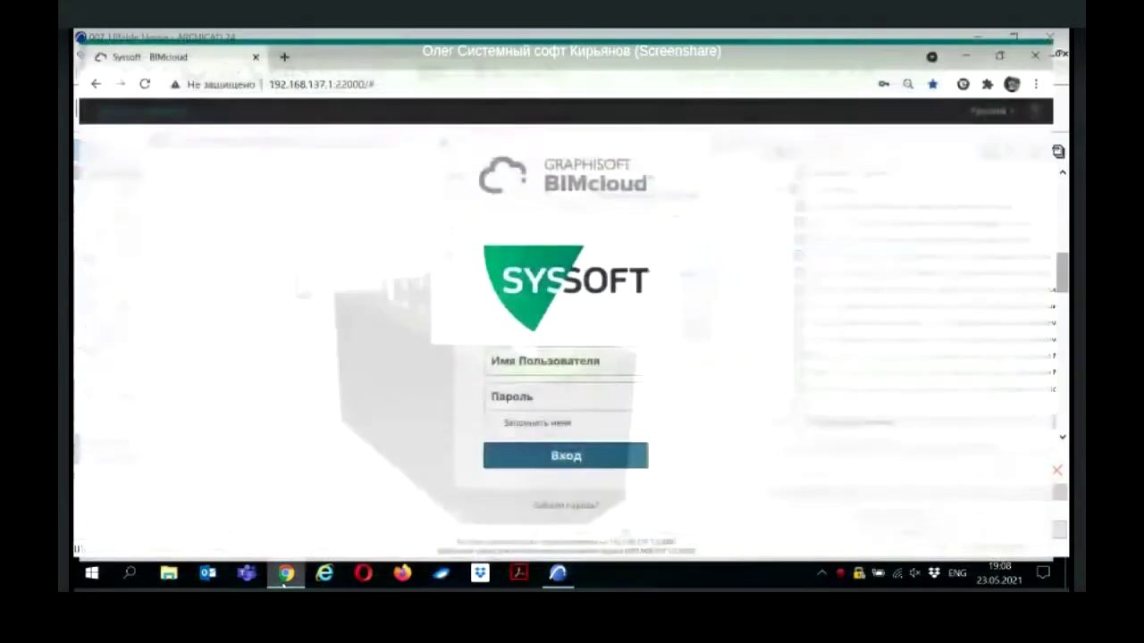
pyautogui.click(536, 351)
pyautogui.click(510, 385)
pyautogui.click(507, 386)
pyautogui.write('••••')
pyautogui.click(528, 452)
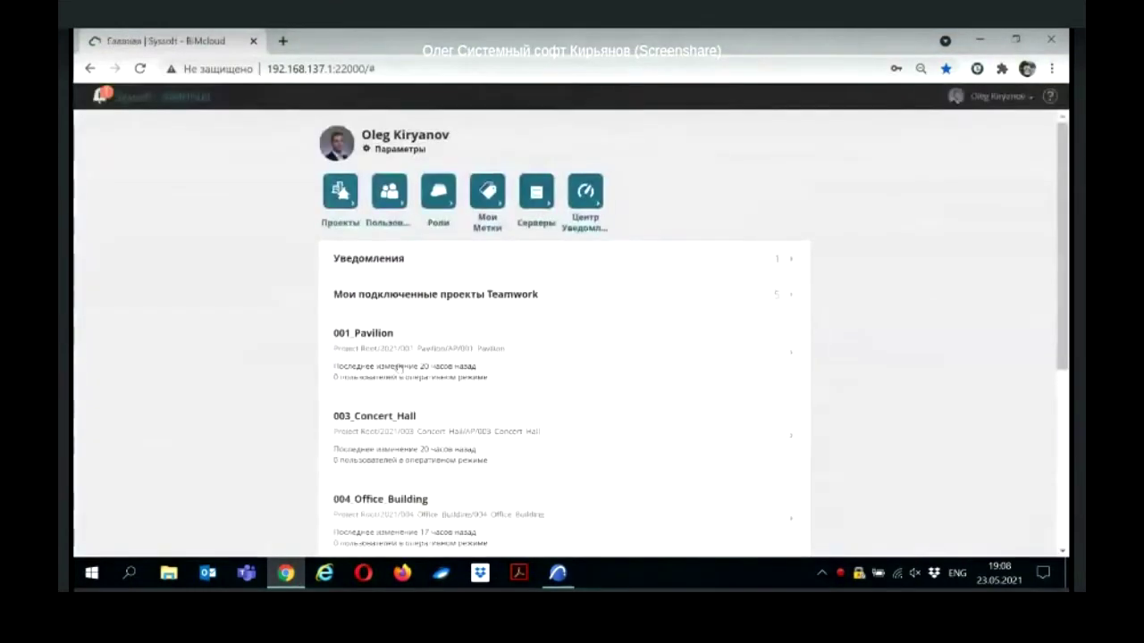
pyautogui.scroll(-5, 399, 362)
pyautogui.moveTo(622, 435); pyautogui.dragTo(508, 436)
pyautogui.hotkey('ctrl', 'c')
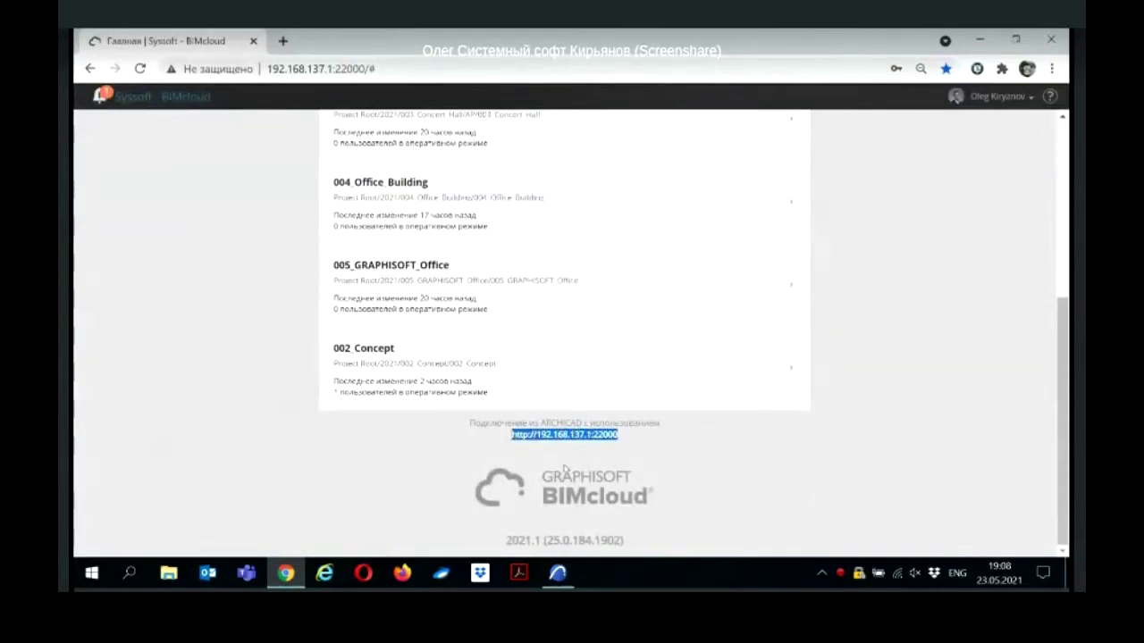
pyautogui.click(627, 444)
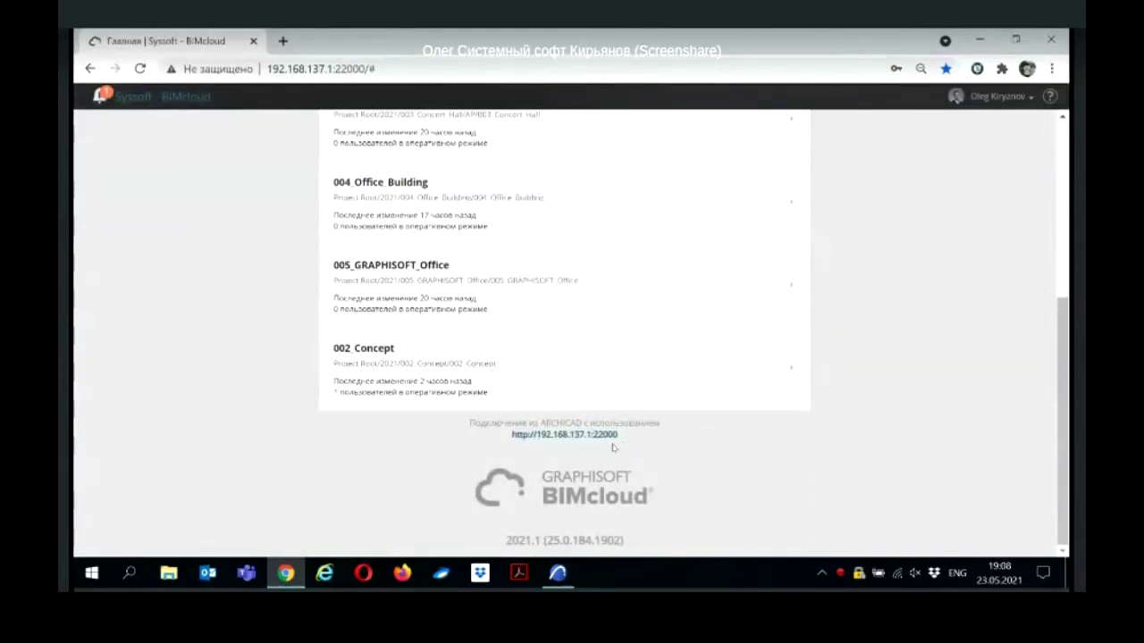
pyautogui.click(558, 573)
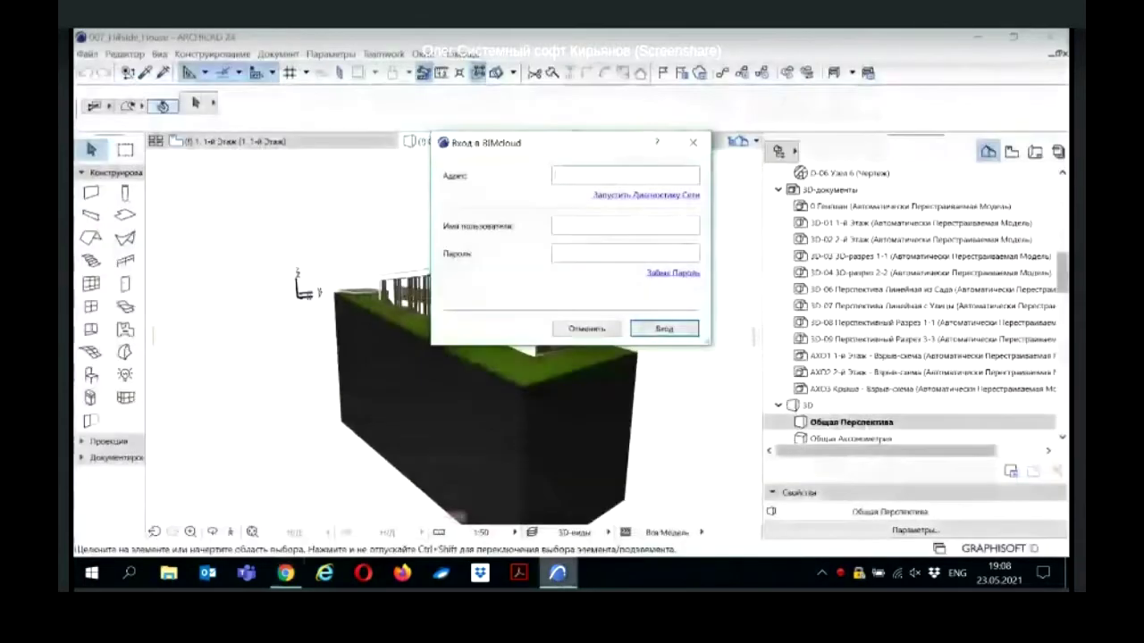
# Step: Sign in to BIMcloud with the pasted server address, user name and password
pyautogui.click(558, 171)
pyautogui.hotkey('ctrl', 'v')
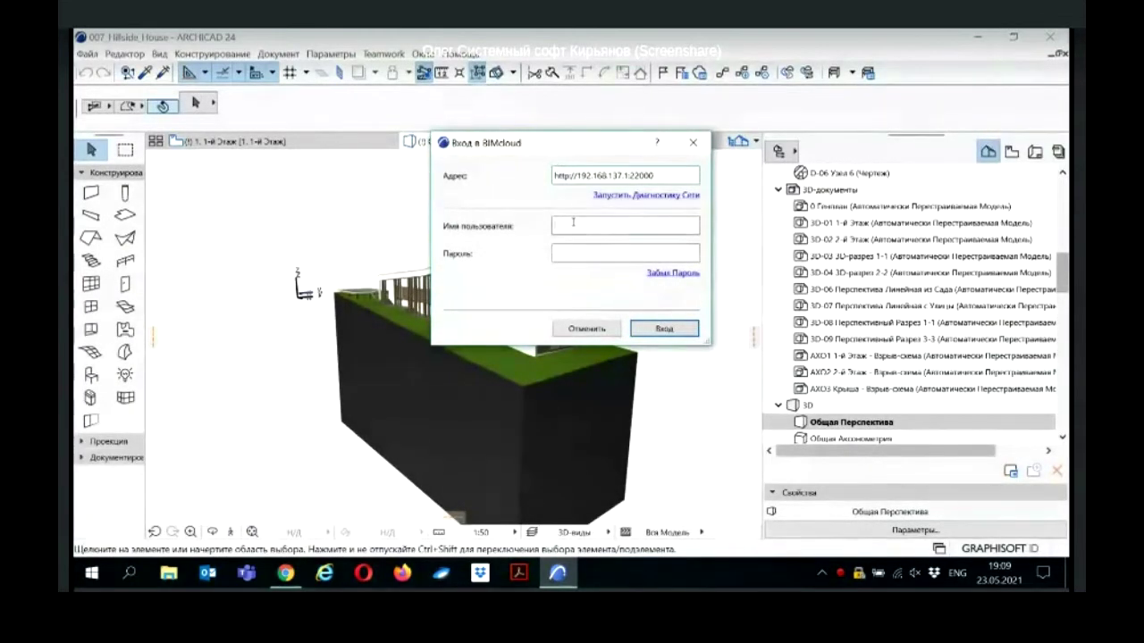
pyautogui.click(573, 224)
pyautogui.click(574, 250)
pyautogui.write('****')
pyautogui.click(656, 329)
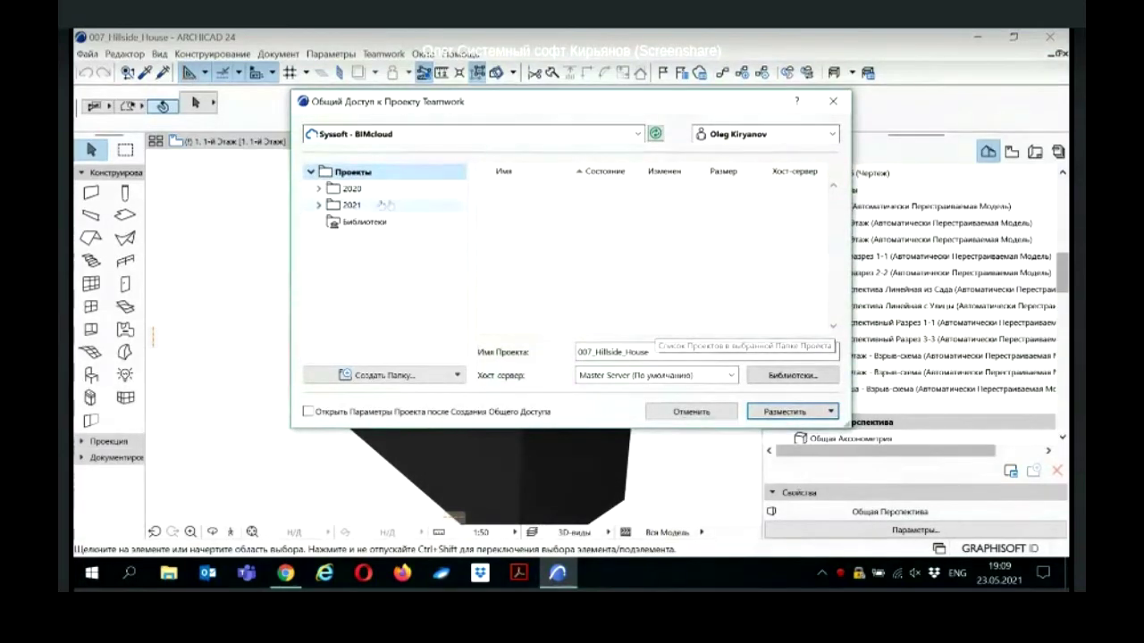
# Step: Create a new folder 007_House inside 2021 as the destination
pyautogui.click(318, 205)
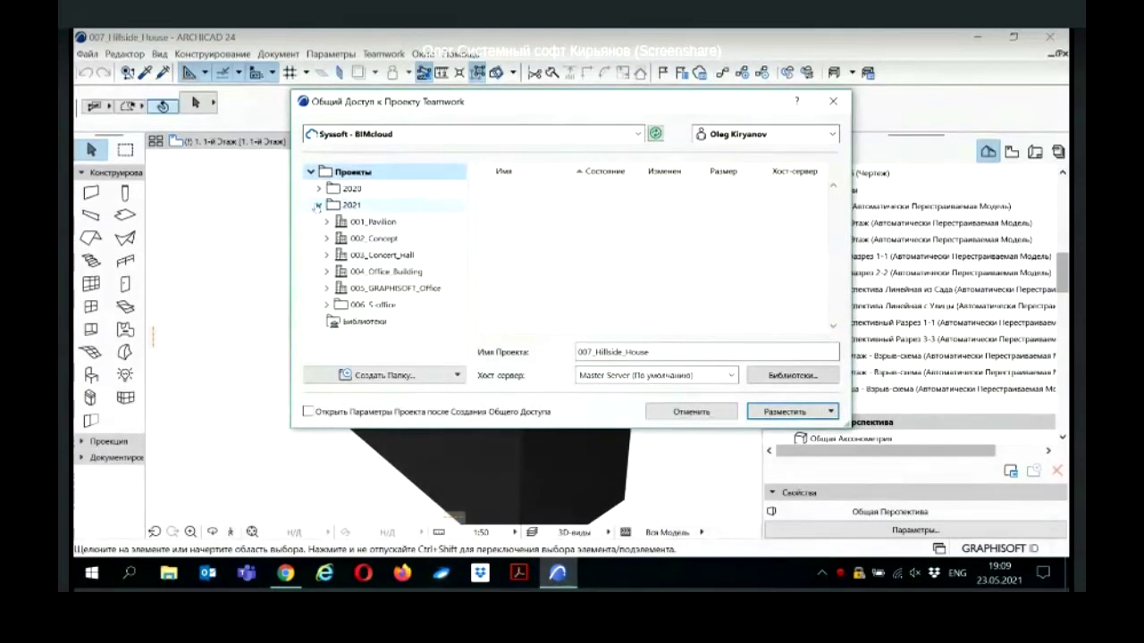
pyautogui.click(348, 206)
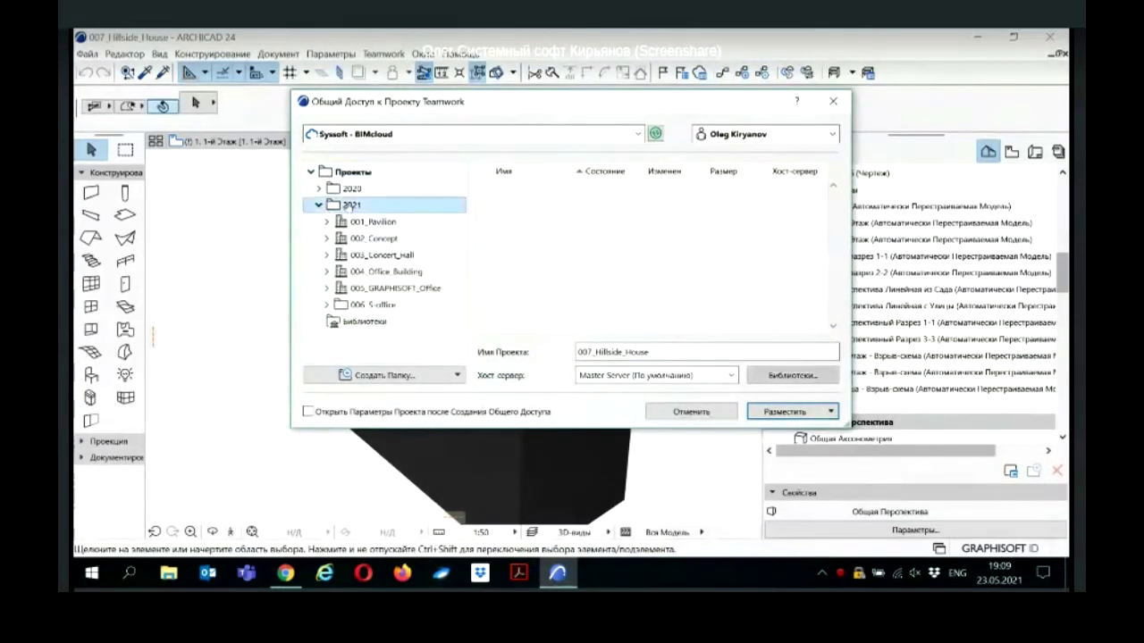
pyautogui.click(411, 376)
pyautogui.write('007')
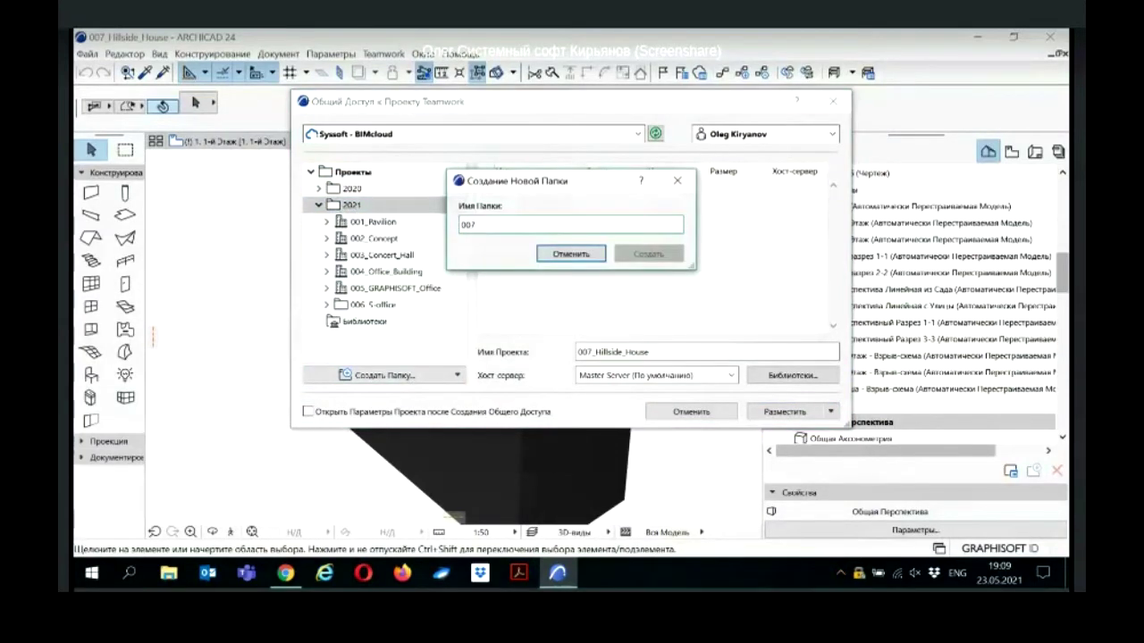
pyautogui.write('_')
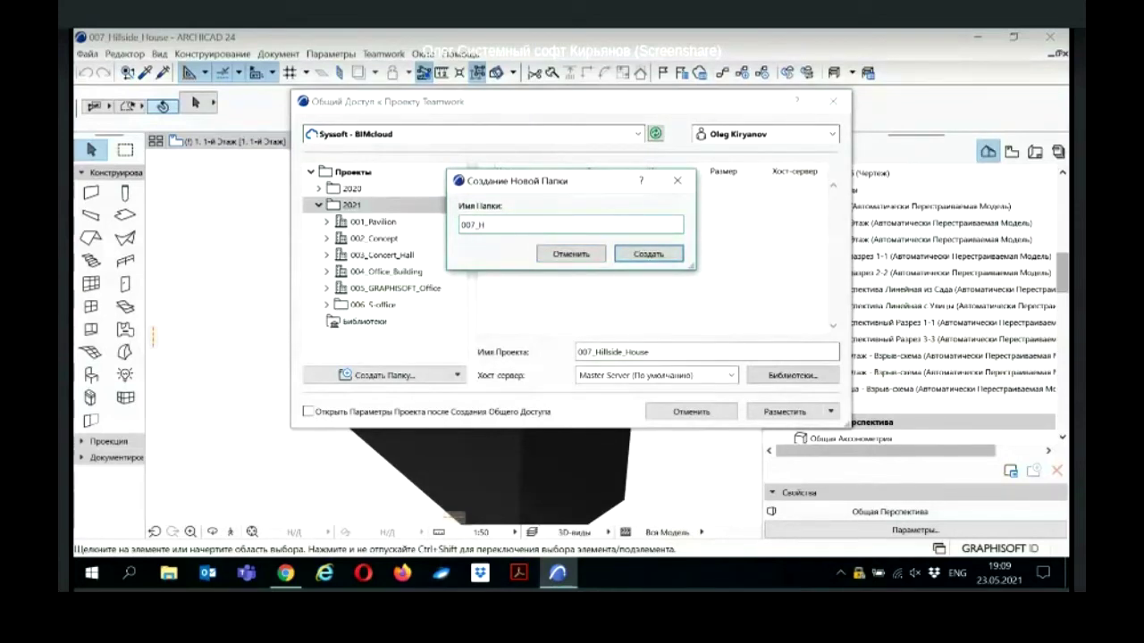
pyautogui.write('House')
pyautogui.click(648, 254)
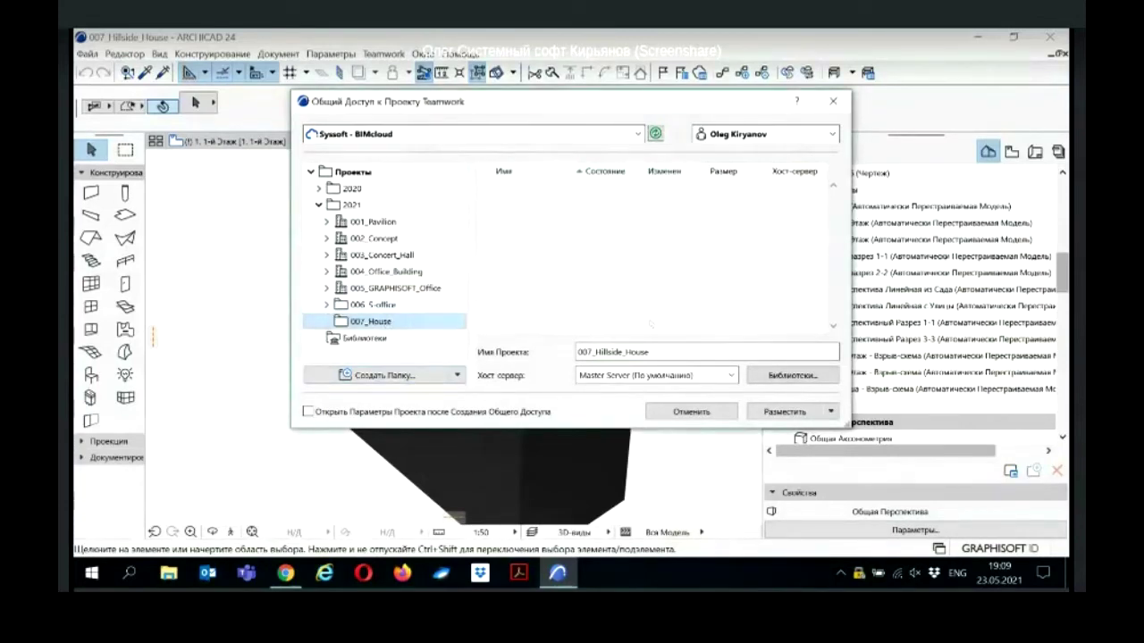
# Step: Keep Master Server as host and share the project
pyautogui.click(731, 377)
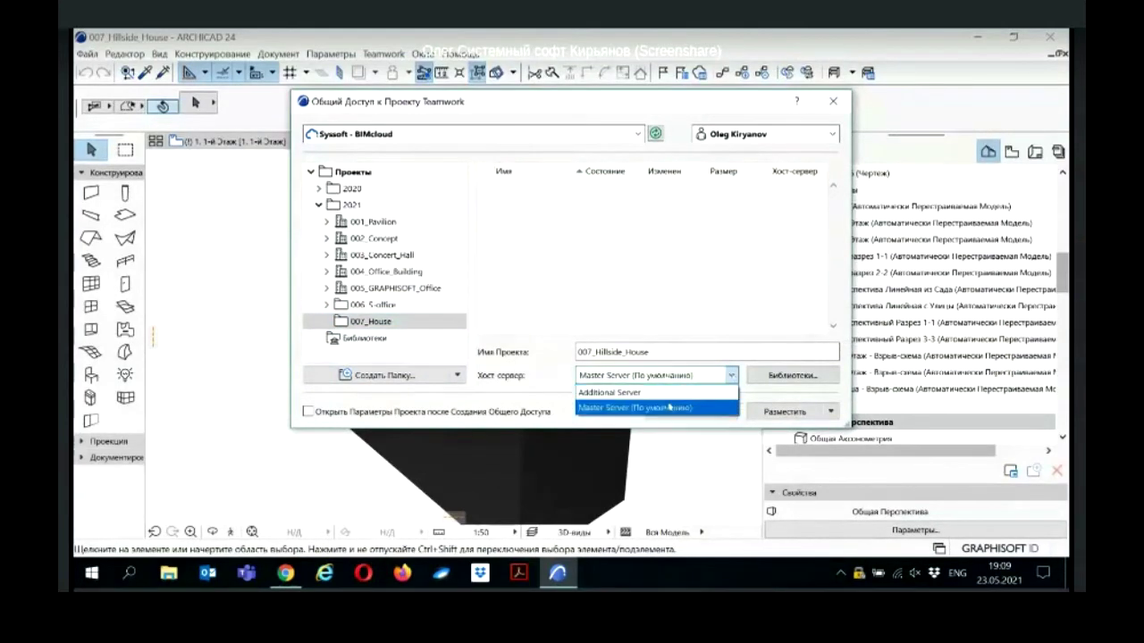
pyautogui.click(693, 407)
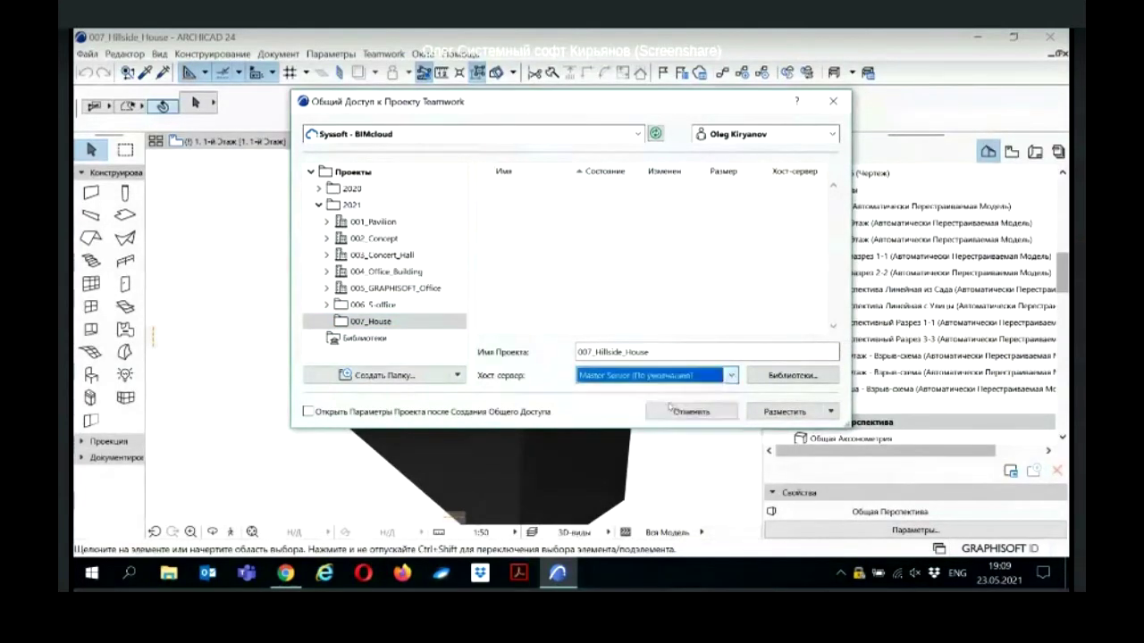
pyautogui.click(784, 412)
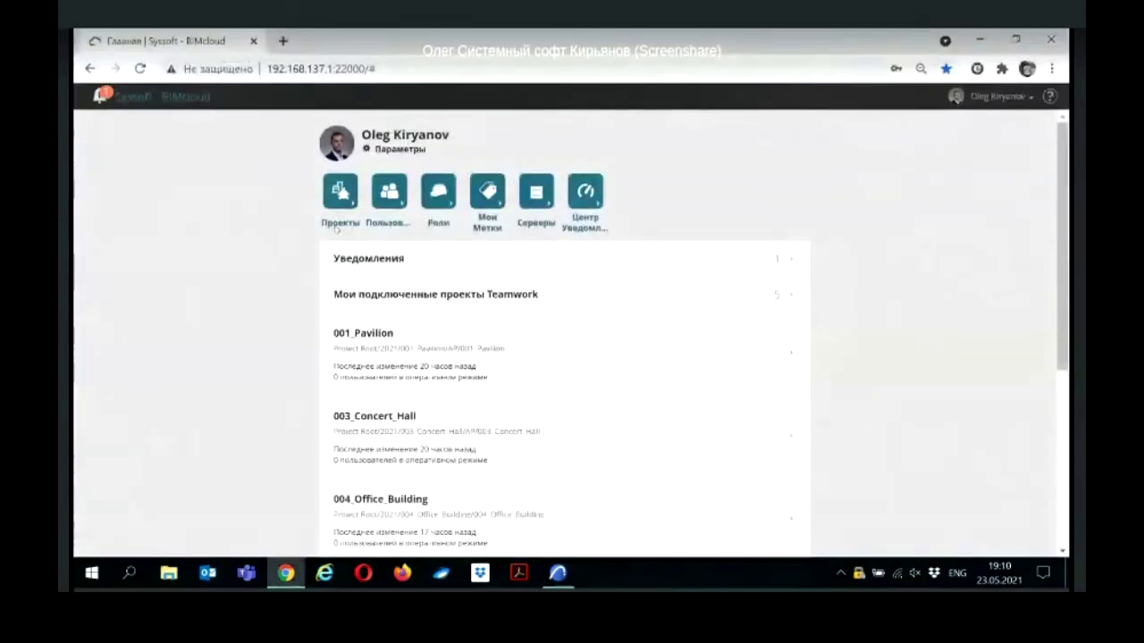
# Step: Show 007_Hillside_House's details under Проекты > 2021 > 007_House, then switch to the access slide
pyautogui.click(337, 224)
pyautogui.click(85, 233)
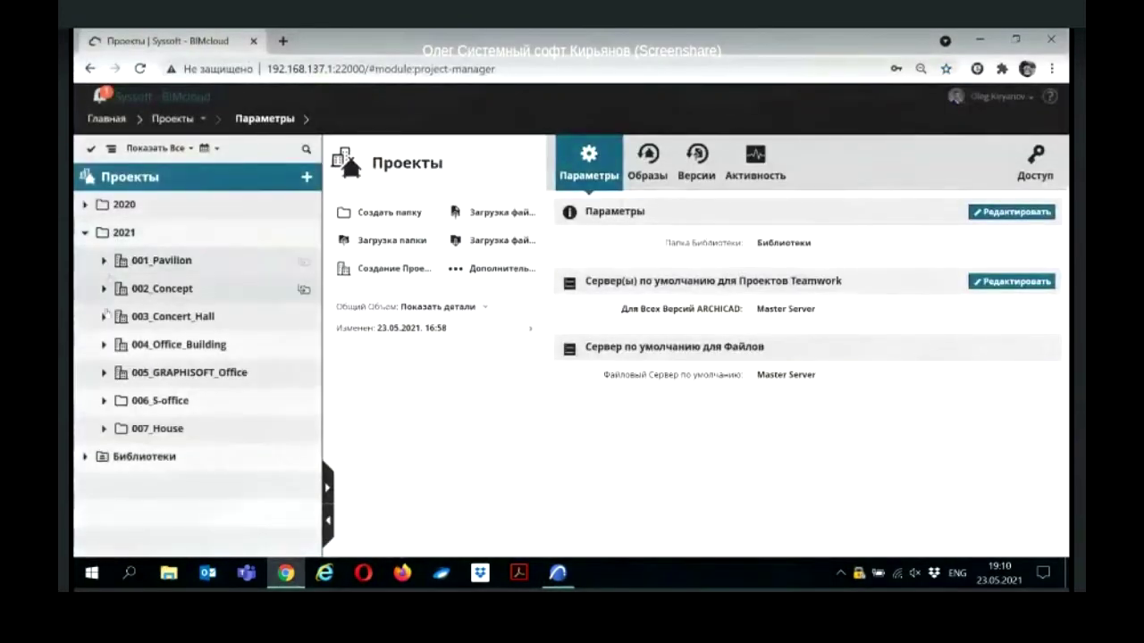
pyautogui.click(104, 429)
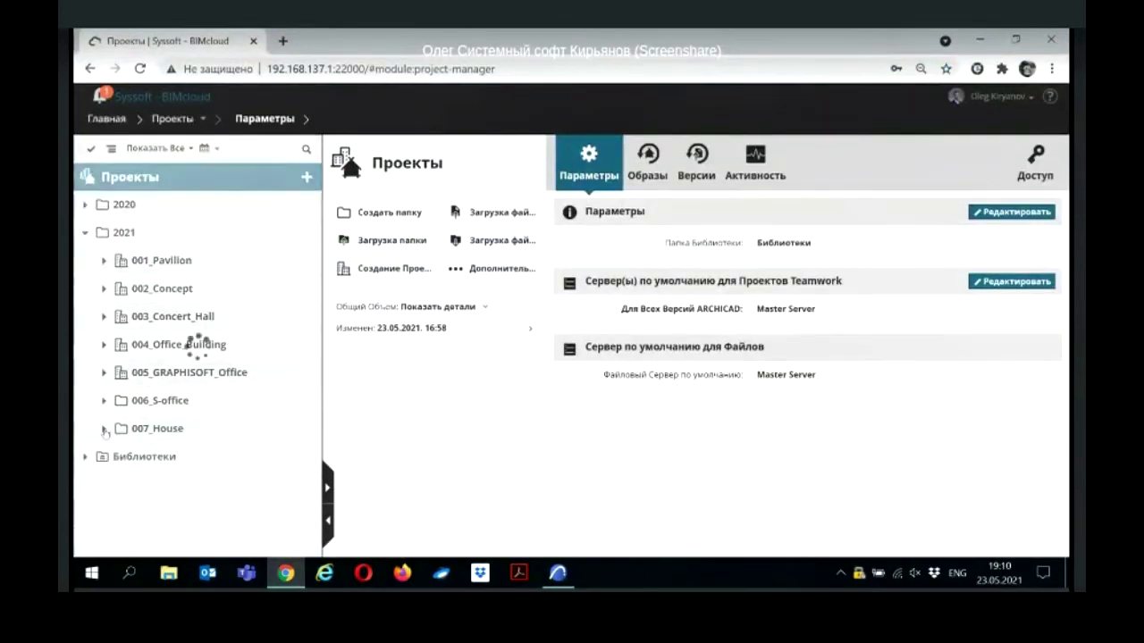
pyautogui.click(186, 458)
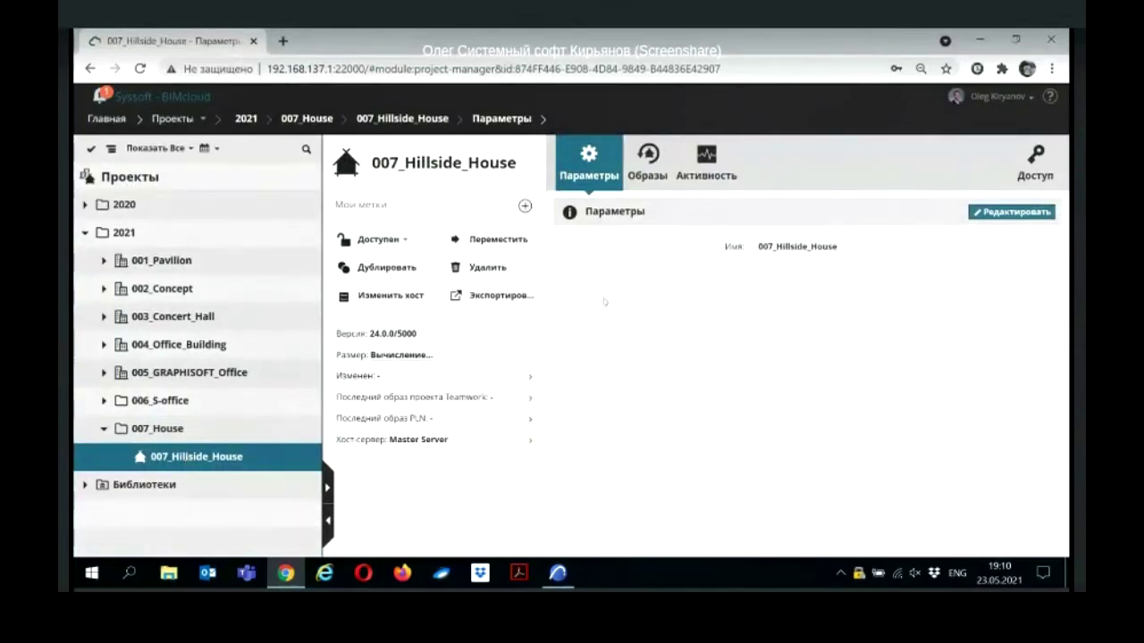
pyautogui.hotkey('alt', 'Tab')
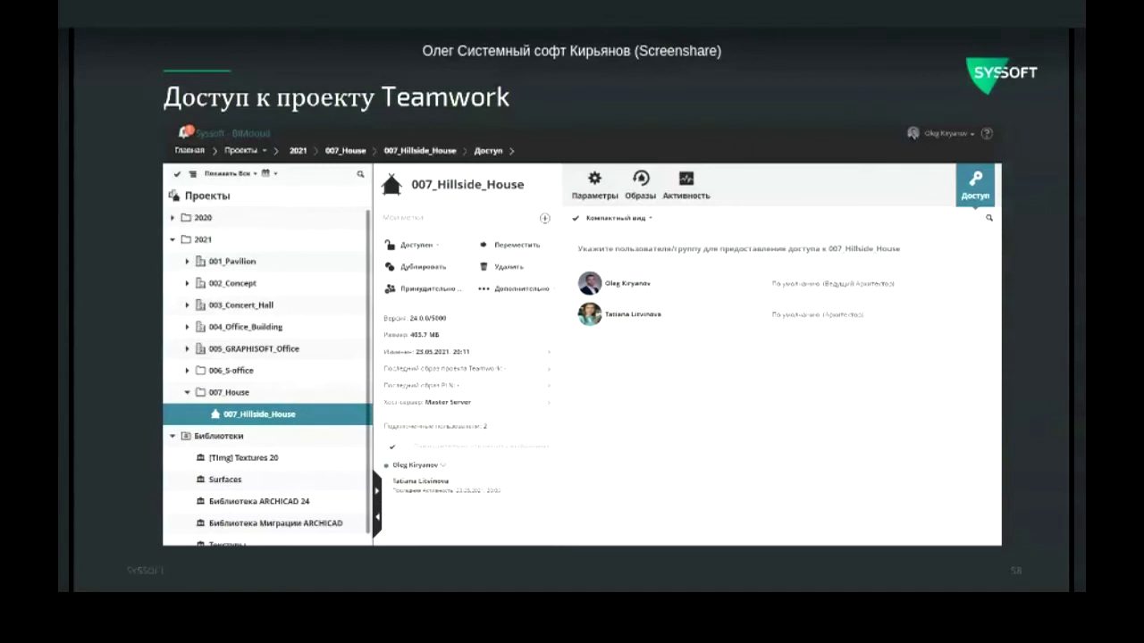
# Step: Advance to the 'Подключение к проекту Teamwork' slide, then switch back to ARCHICAD
pyautogui.press('Right')
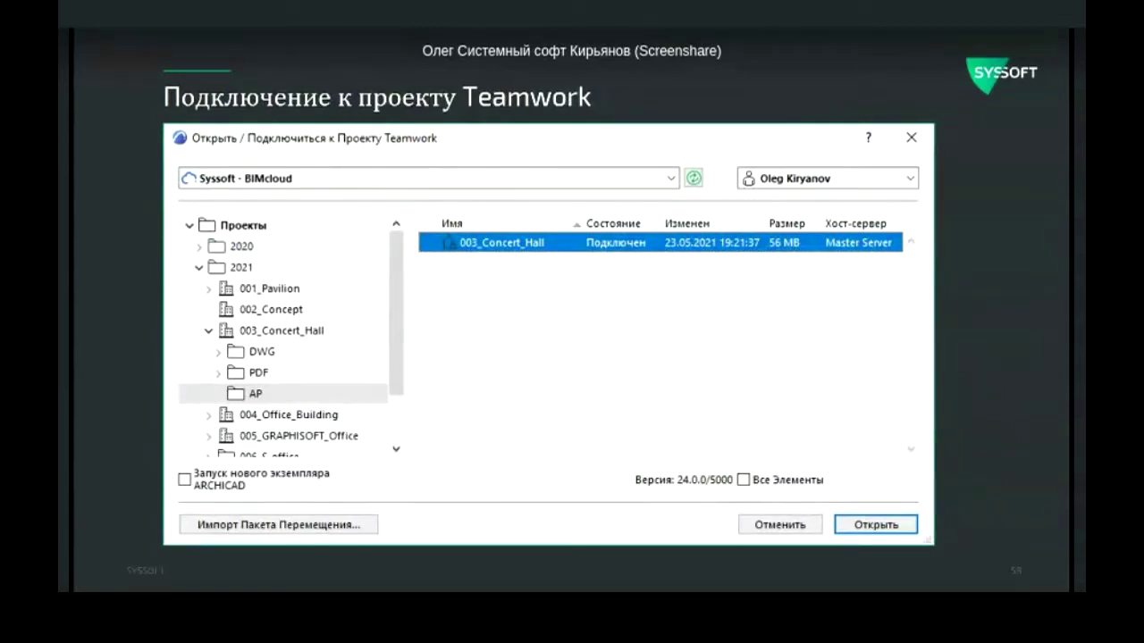
pyautogui.hotkey('alt', 'Tab')
# Step: Open 007 Hillside House from the BIMcloud 2021 > 007_House folder via Open/Join Teamwork Project
pyautogui.click(385, 54)
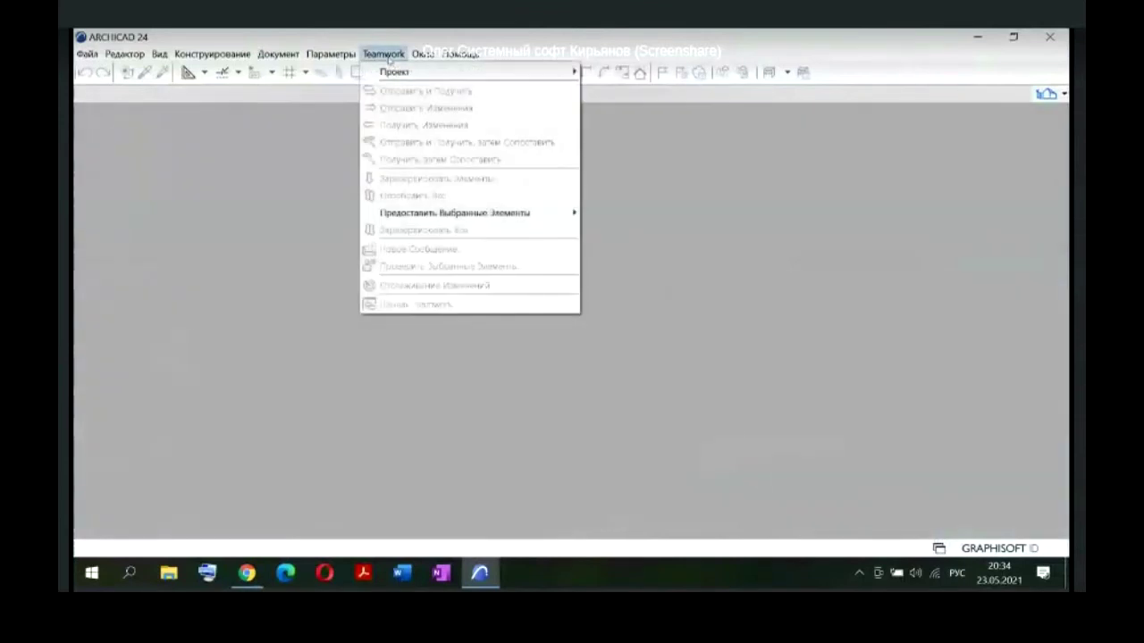
pyautogui.moveTo(402, 72)
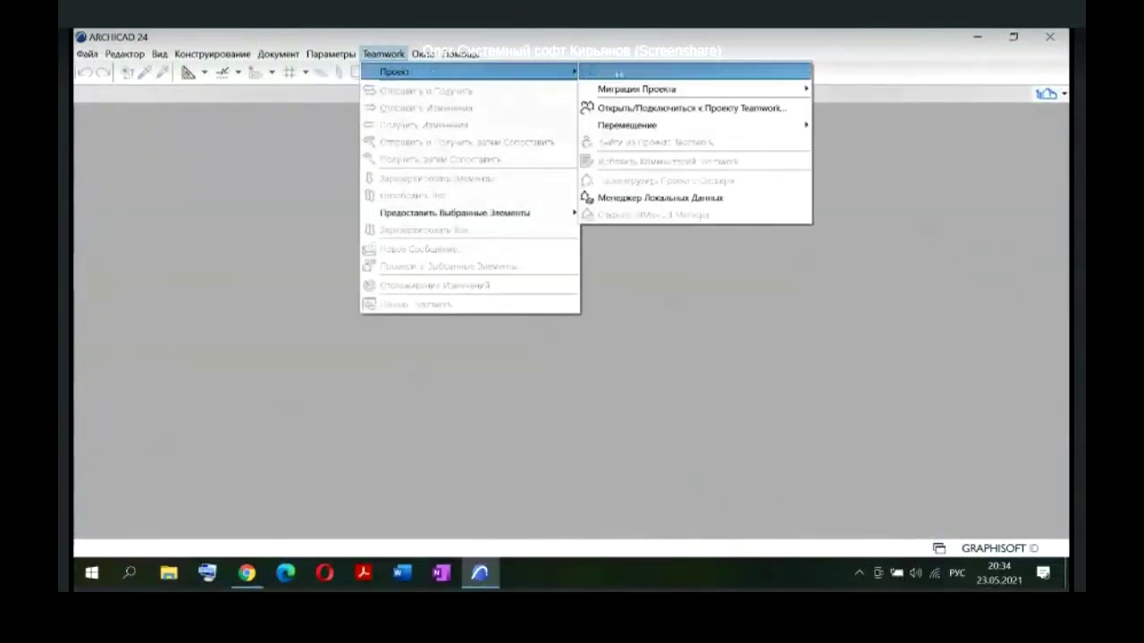
pyautogui.click(661, 108)
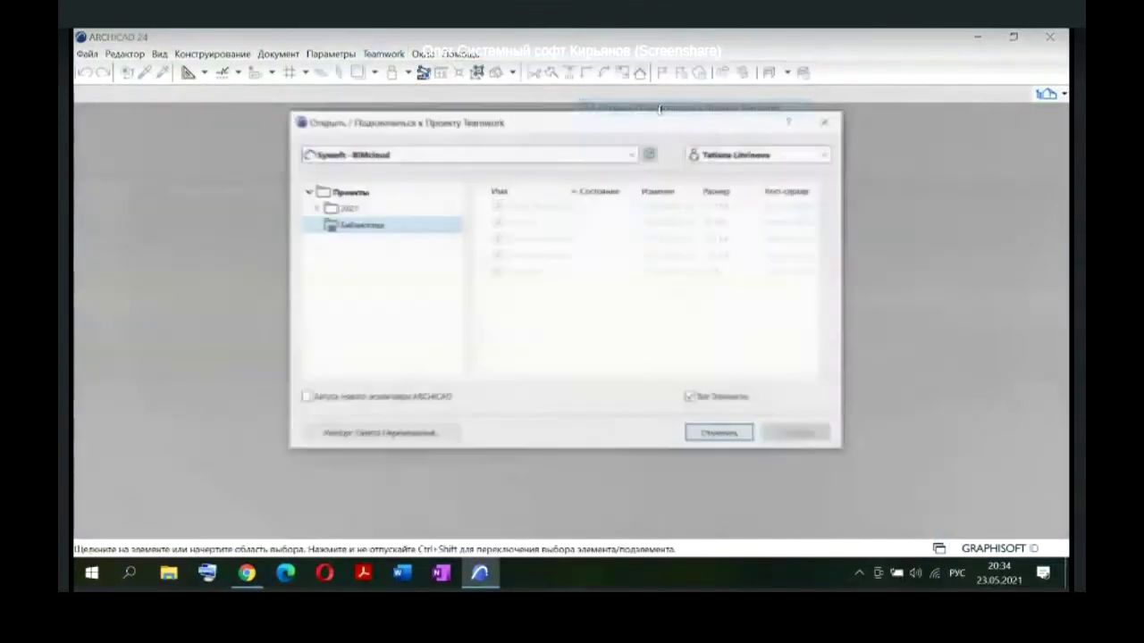
pyautogui.click(347, 208)
pyautogui.doubleClick(348, 208)
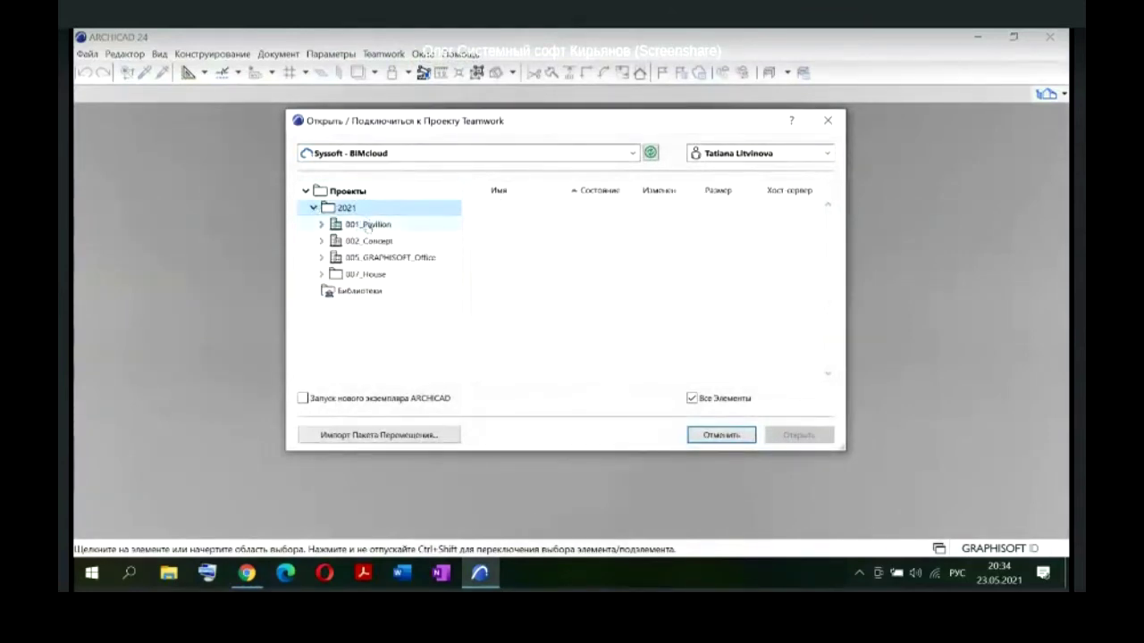
pyautogui.click(367, 242)
pyautogui.click(380, 259)
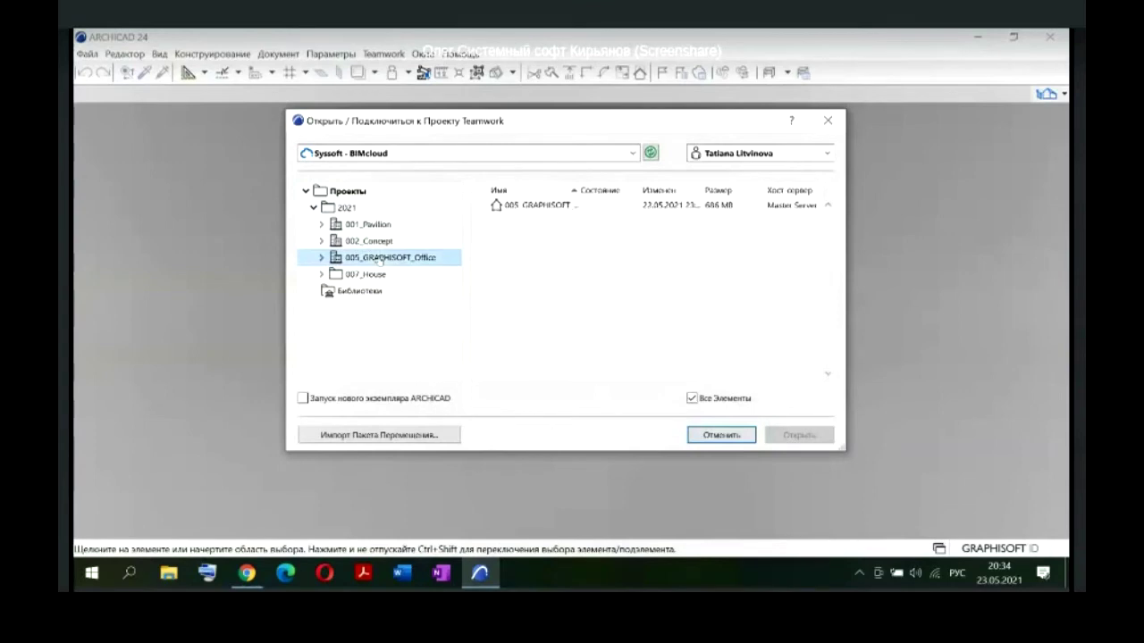
pyautogui.click(365, 274)
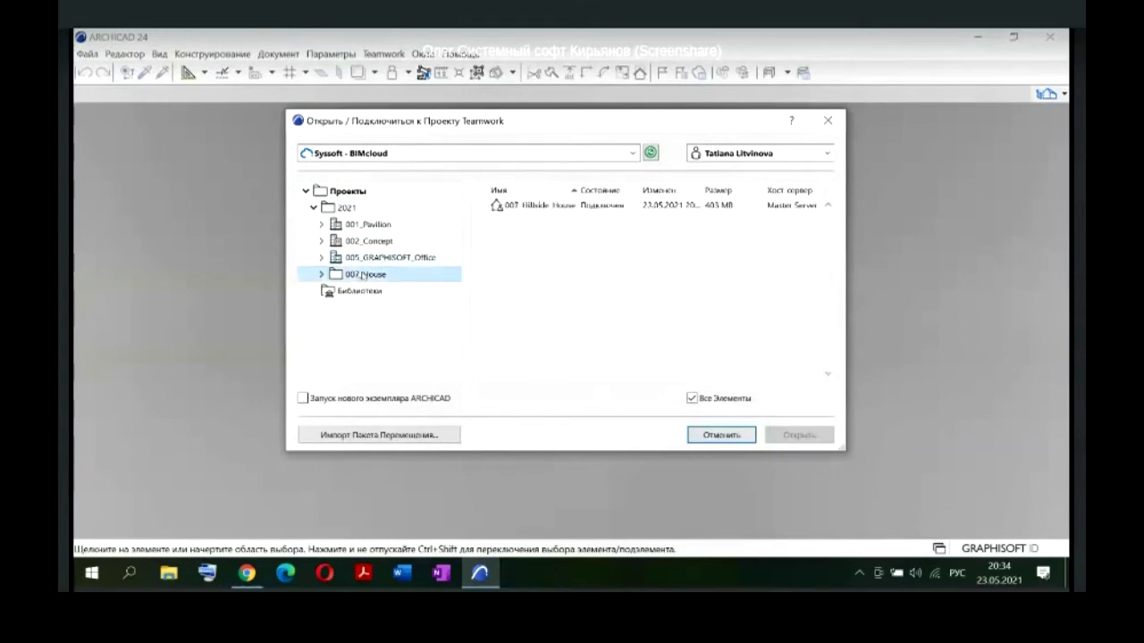
pyautogui.click(536, 205)
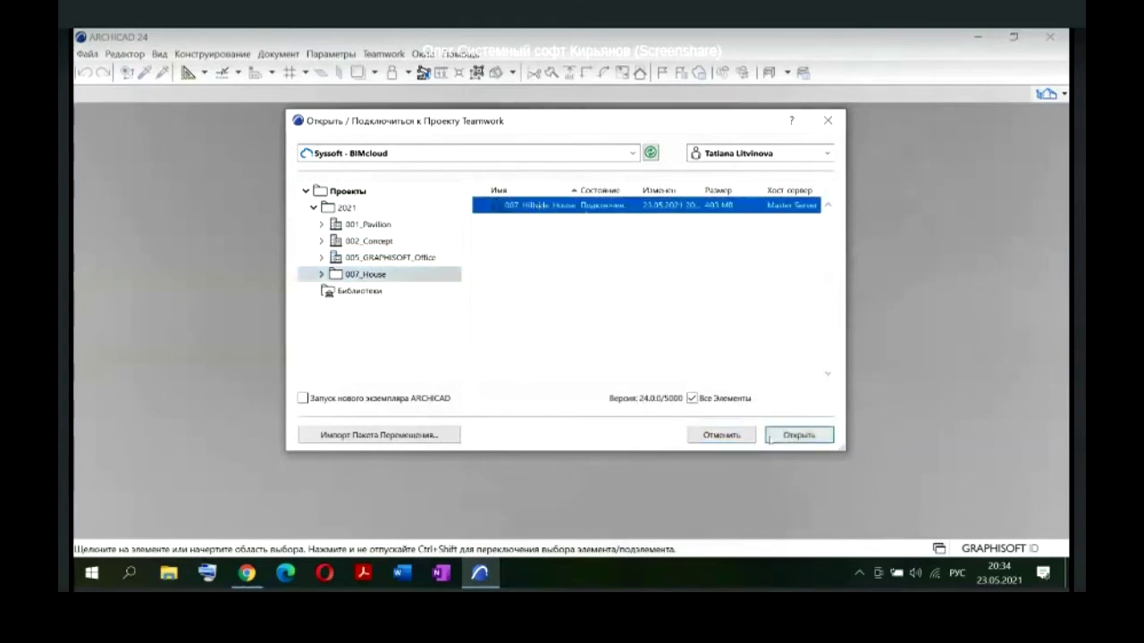
pyautogui.click(776, 436)
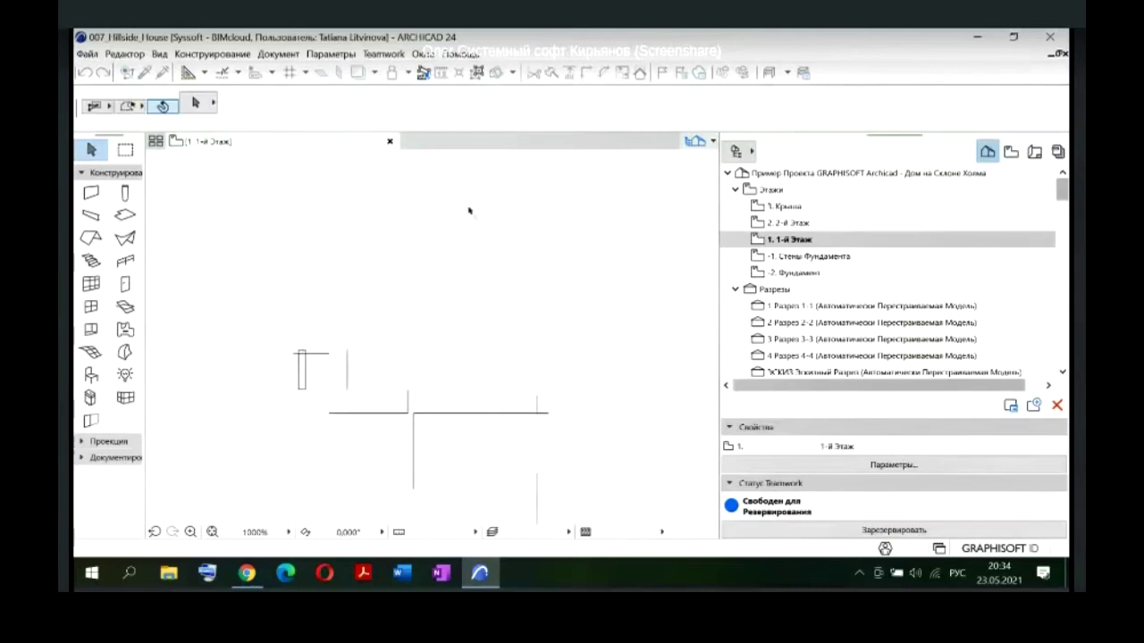
# Step: Zoom out to the full 1-й Этаж plan and bring up the Teamwork menu
pyautogui.scroll(-3, 411, 320)
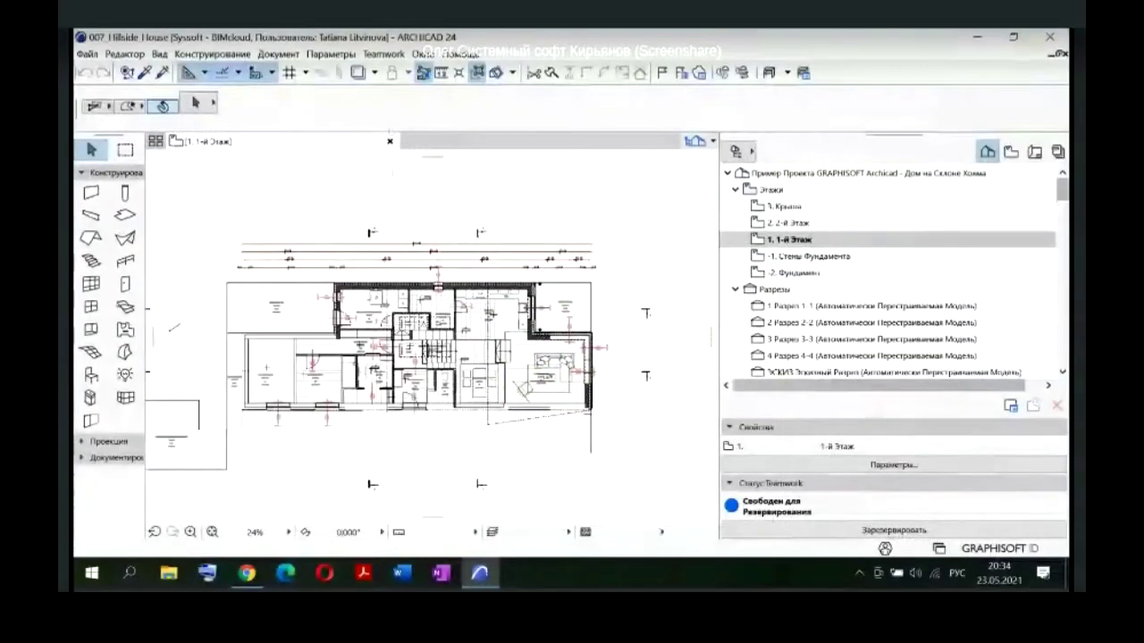
pyautogui.click(386, 54)
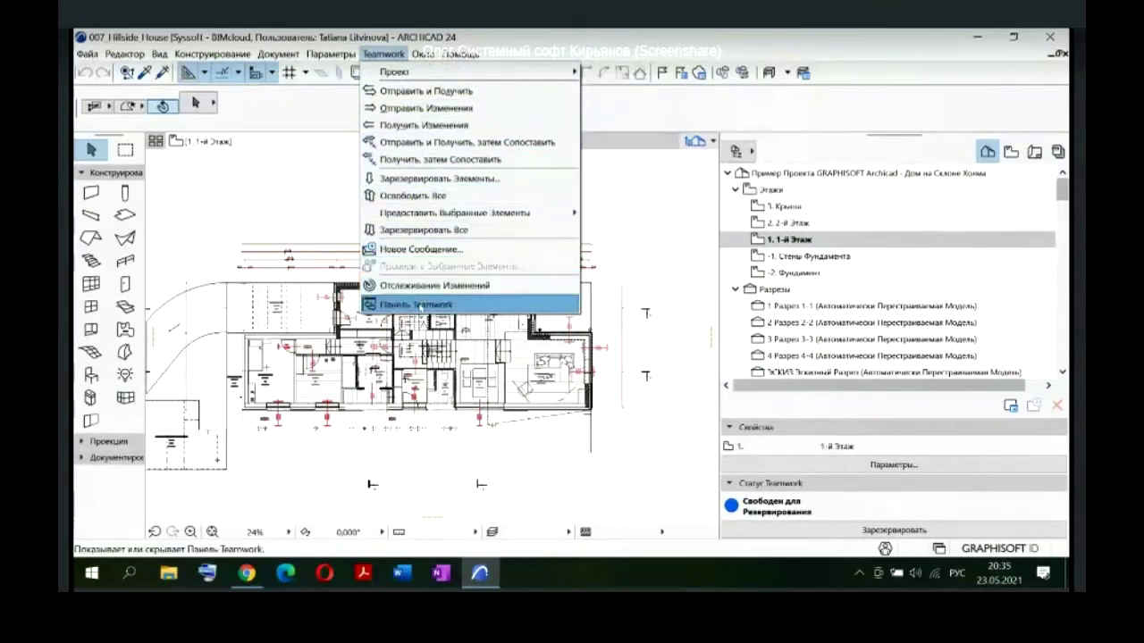
# Step: Display the Teamwork panel listing the project's users
pyautogui.click(416, 305)
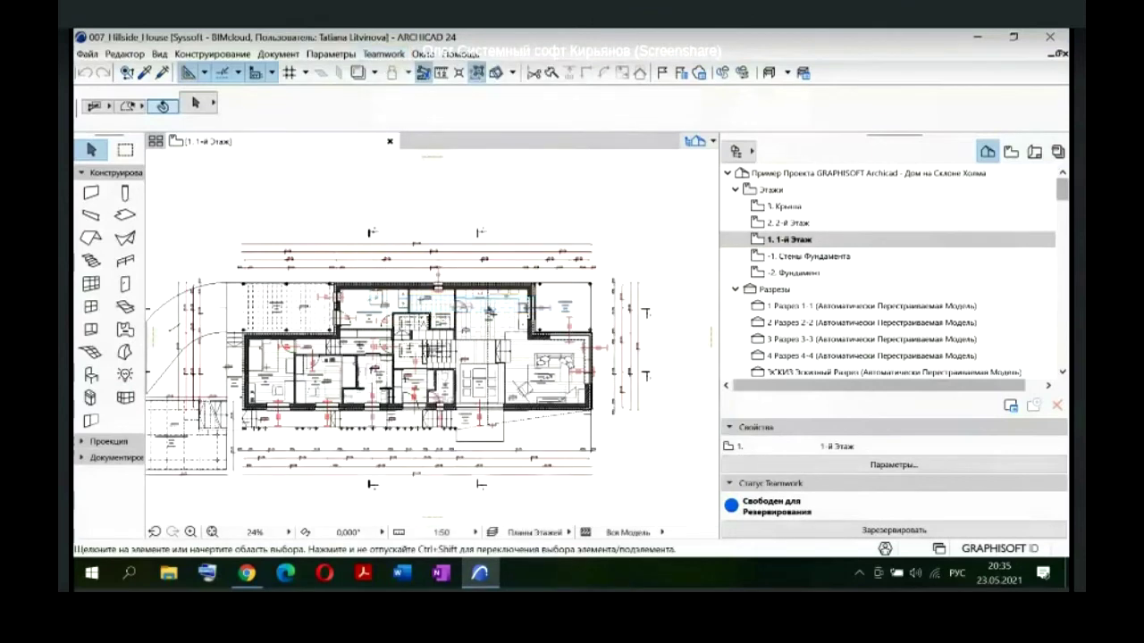
pyautogui.click(383, 53)
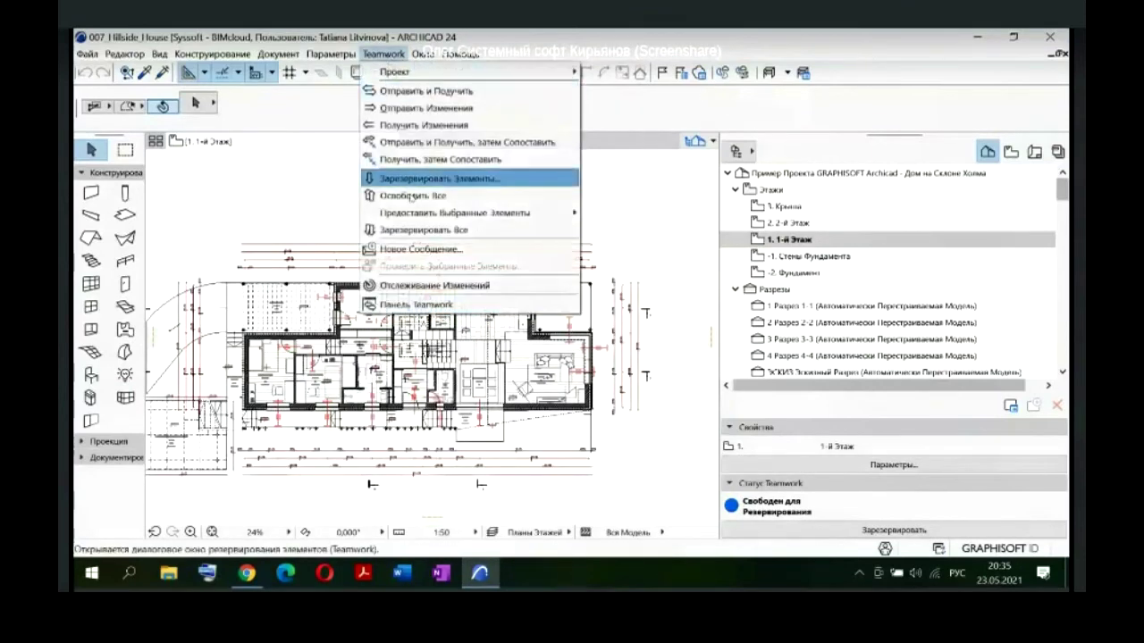
pyautogui.click(416, 305)
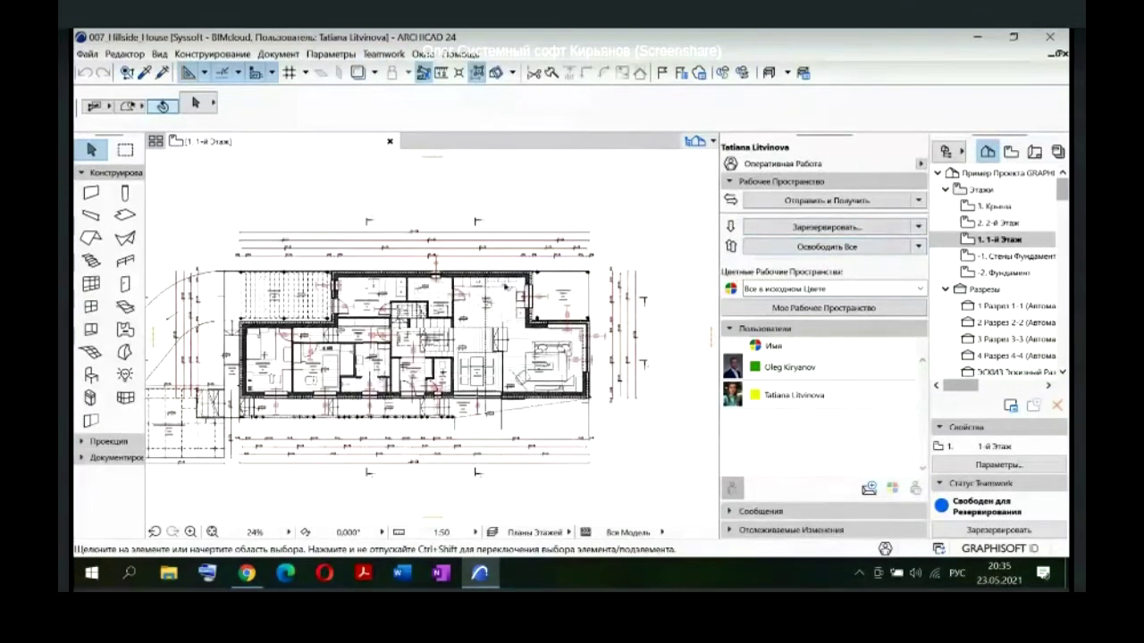
# Step: Select the storeroom (КЛАДОВАЯ) wall and open its Selected Wall Settings with Ctrl+T
pyautogui.scroll(8, 452, 319)
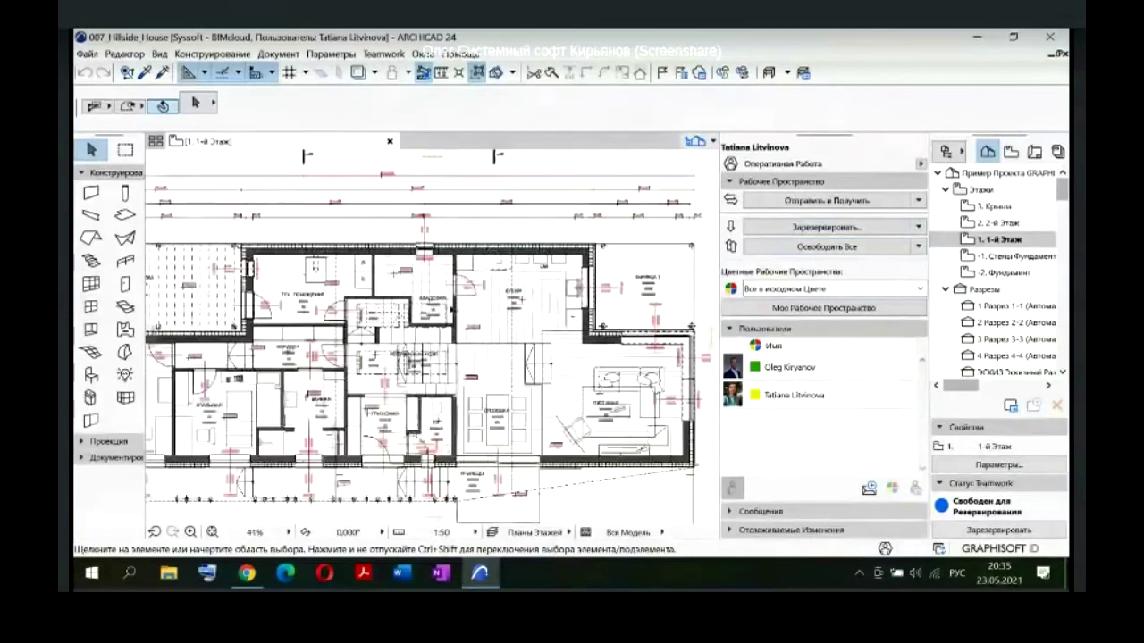
pyautogui.scroll(1, 452, 320)
pyautogui.moveTo(452, 320); pyautogui.dragTo(456, 406, button='middle')
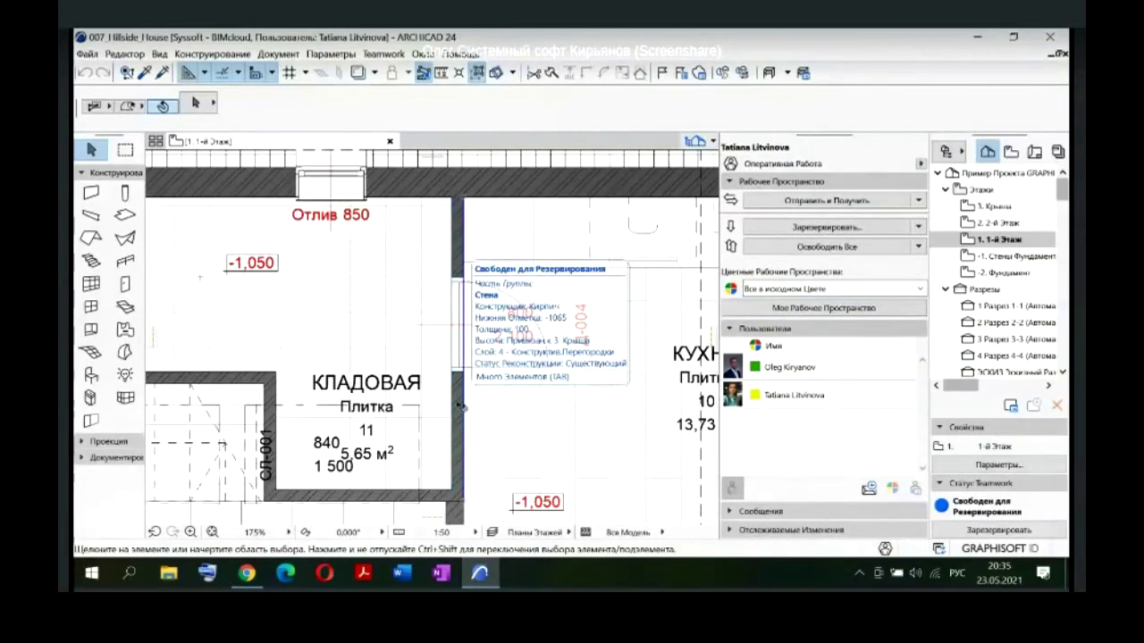
pyautogui.click(461, 407)
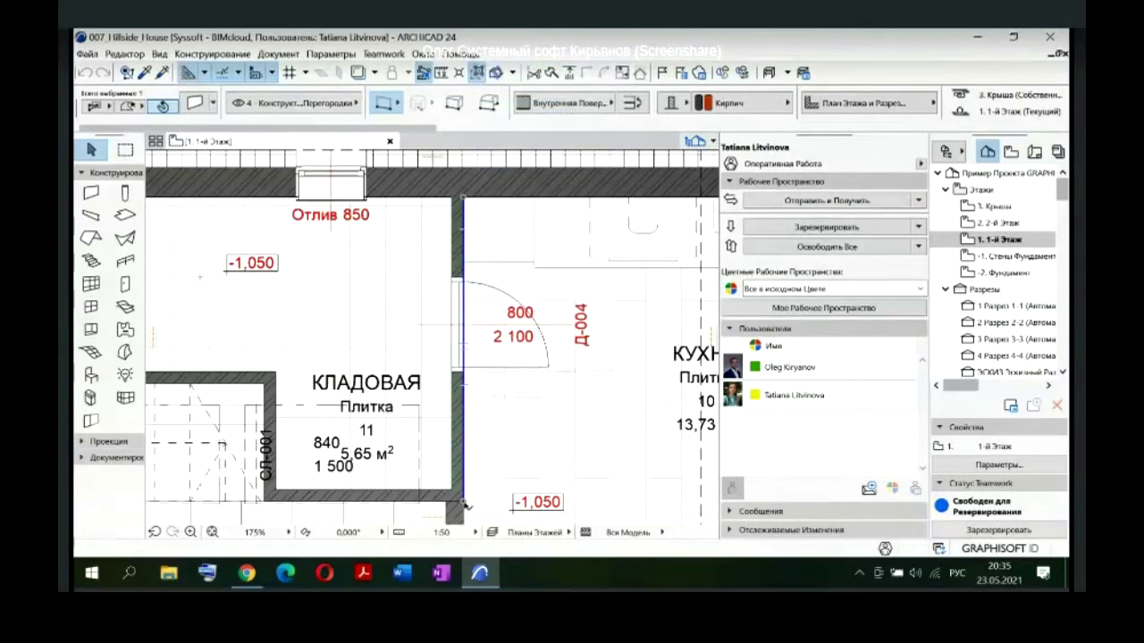
pyautogui.click(464, 456)
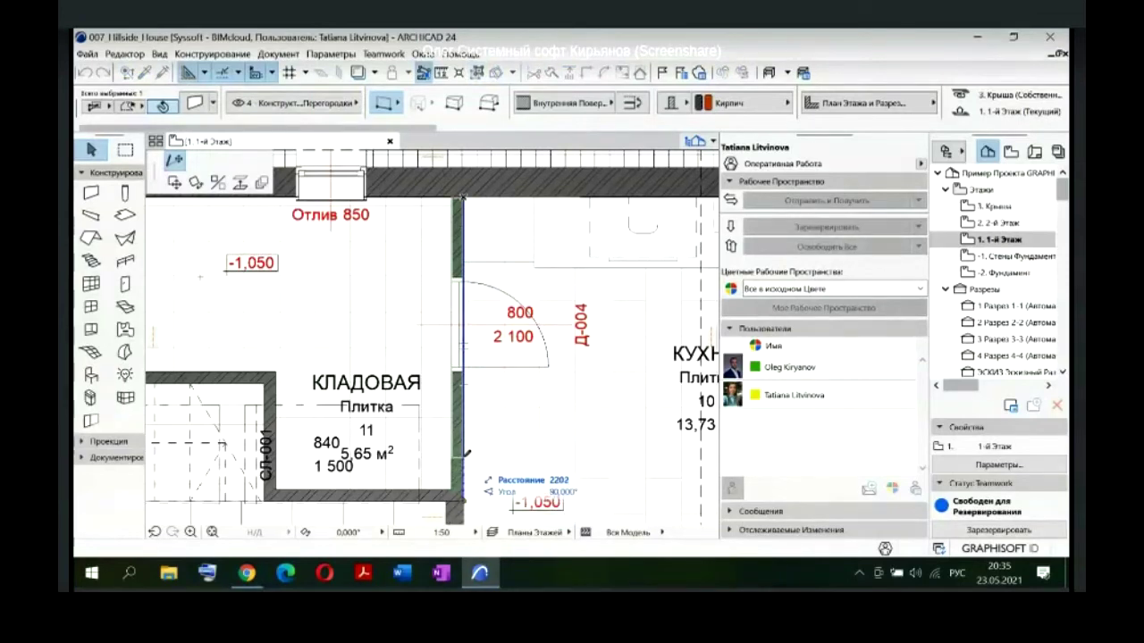
pyautogui.press('Escape')
pyautogui.press('Escape')
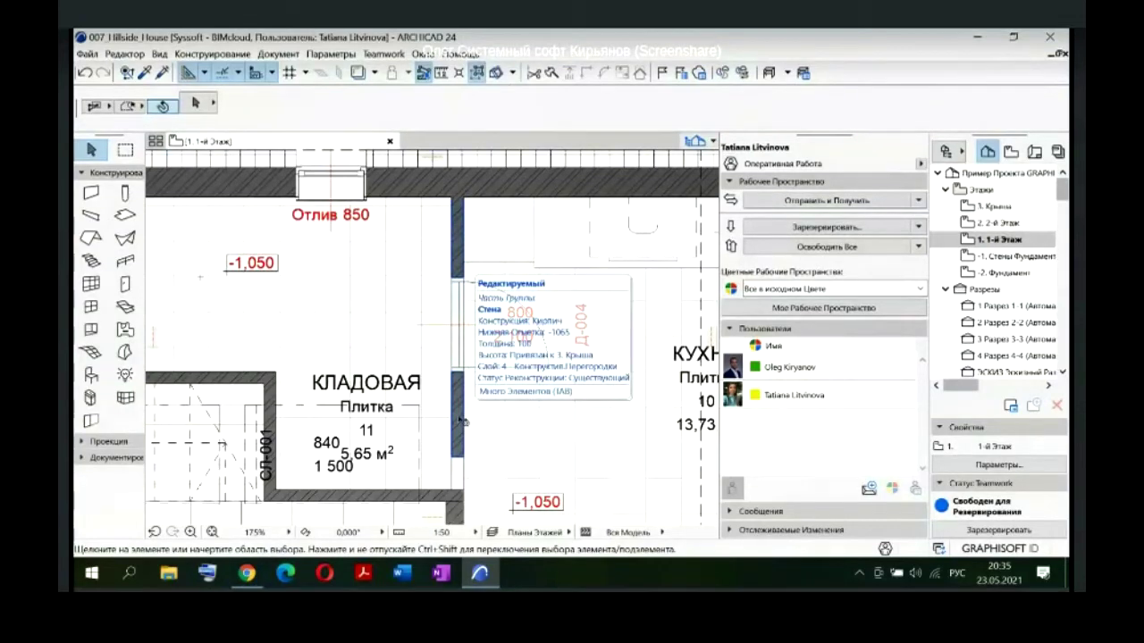
pyautogui.click(462, 420)
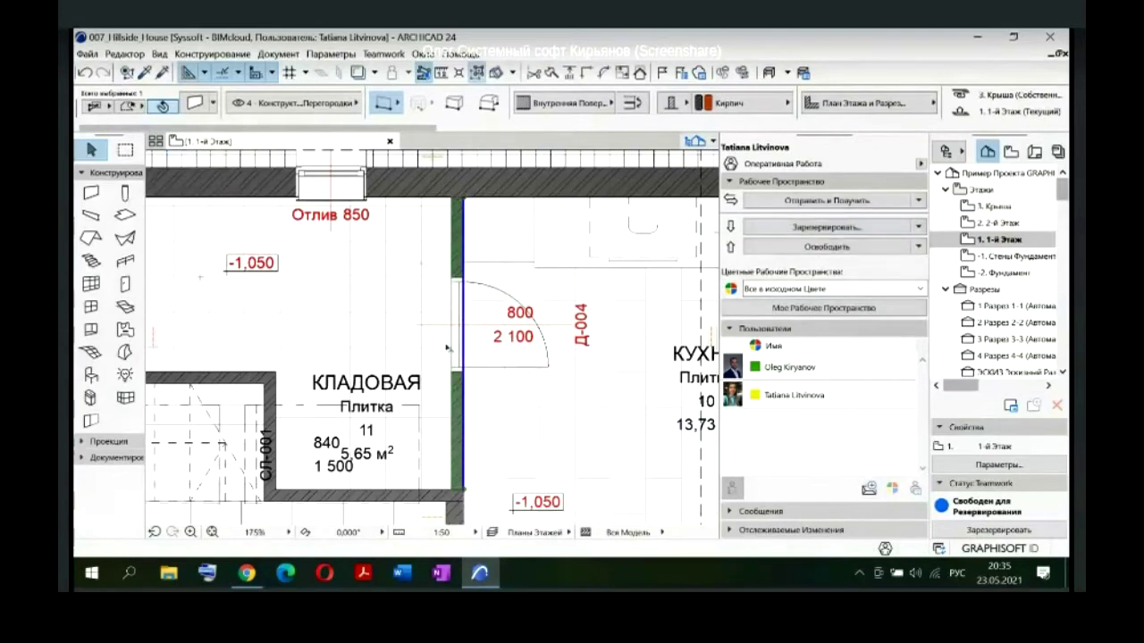
pyautogui.press('Escape')
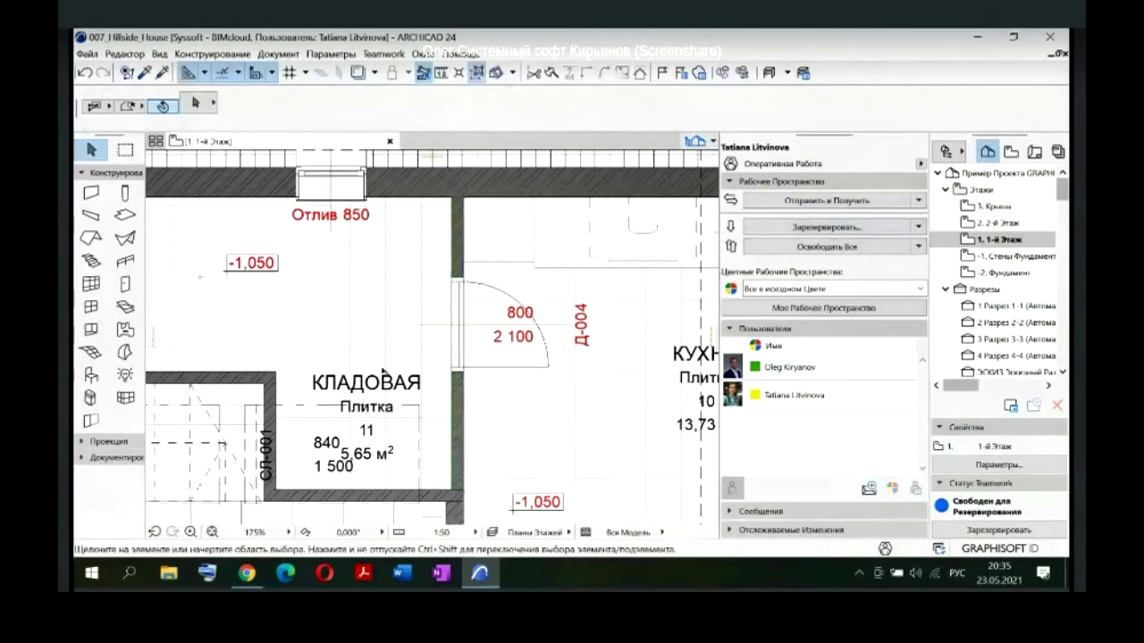
pyautogui.scroll(-3, 423, 319)
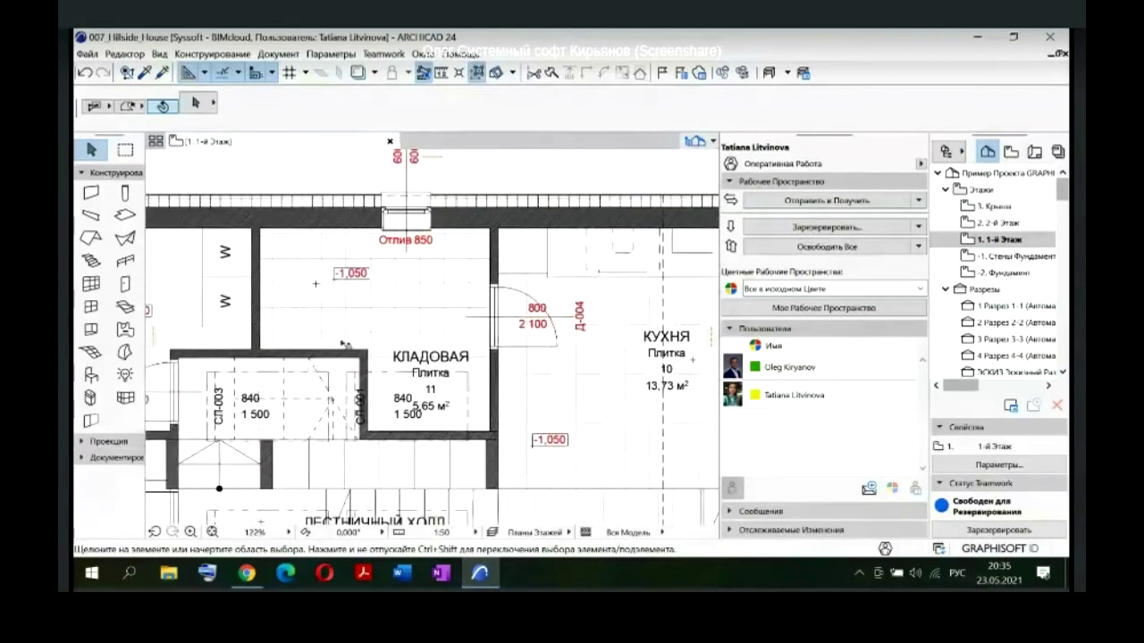
pyautogui.click(331, 358)
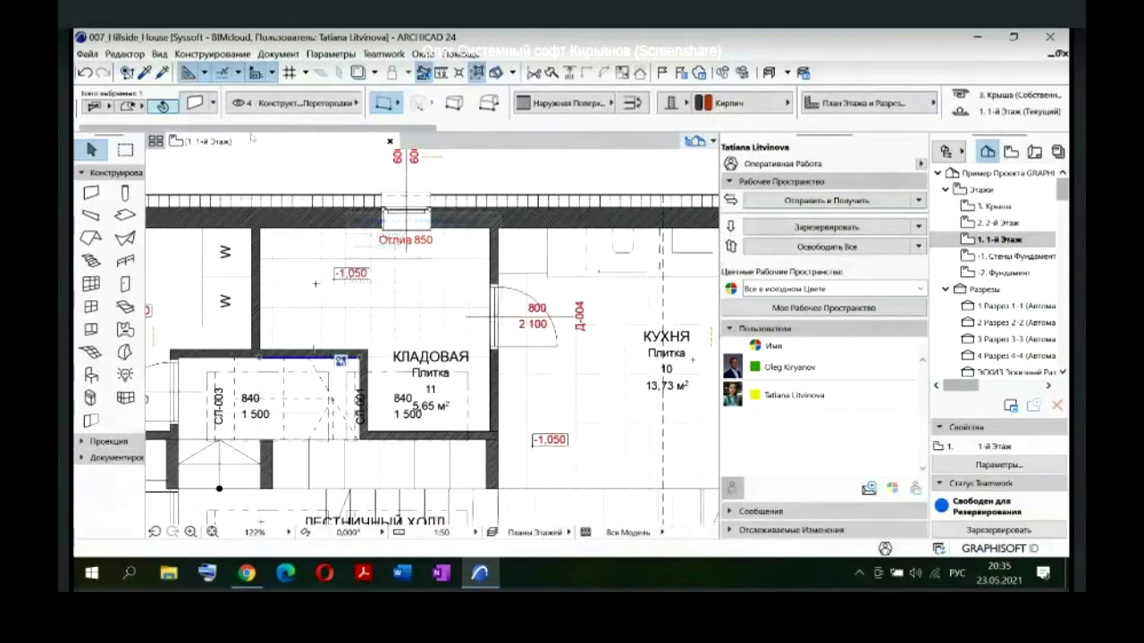
pyautogui.hotkey('ctrl', 't')
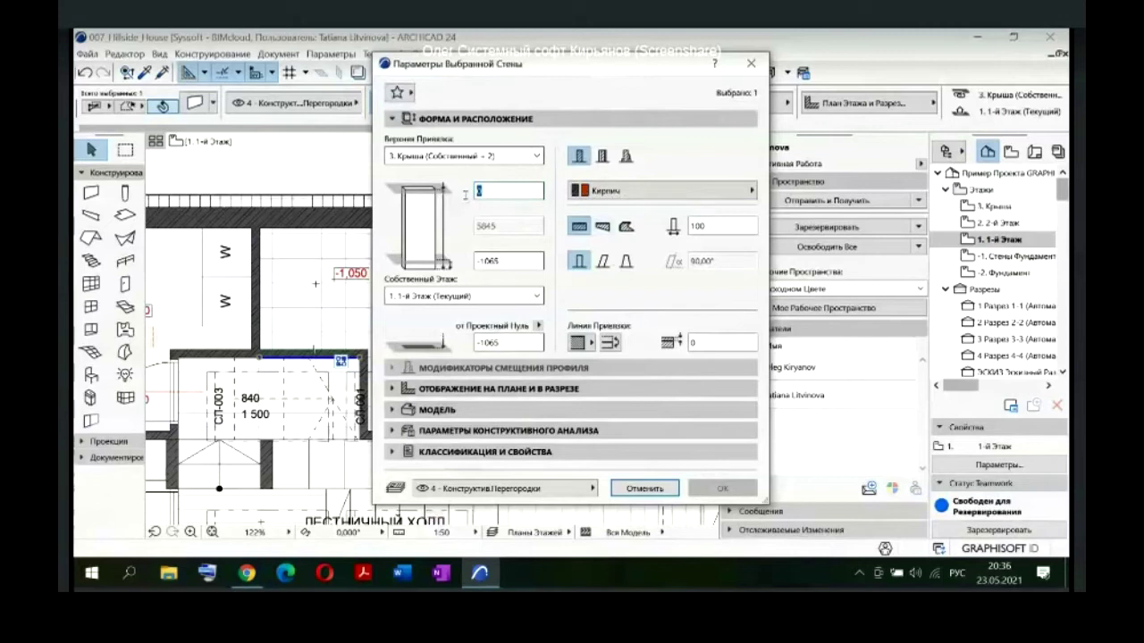
# Step: Set the storeroom wall's top offset from the linked Крыша story to 0 and confirm
pyautogui.write('100')
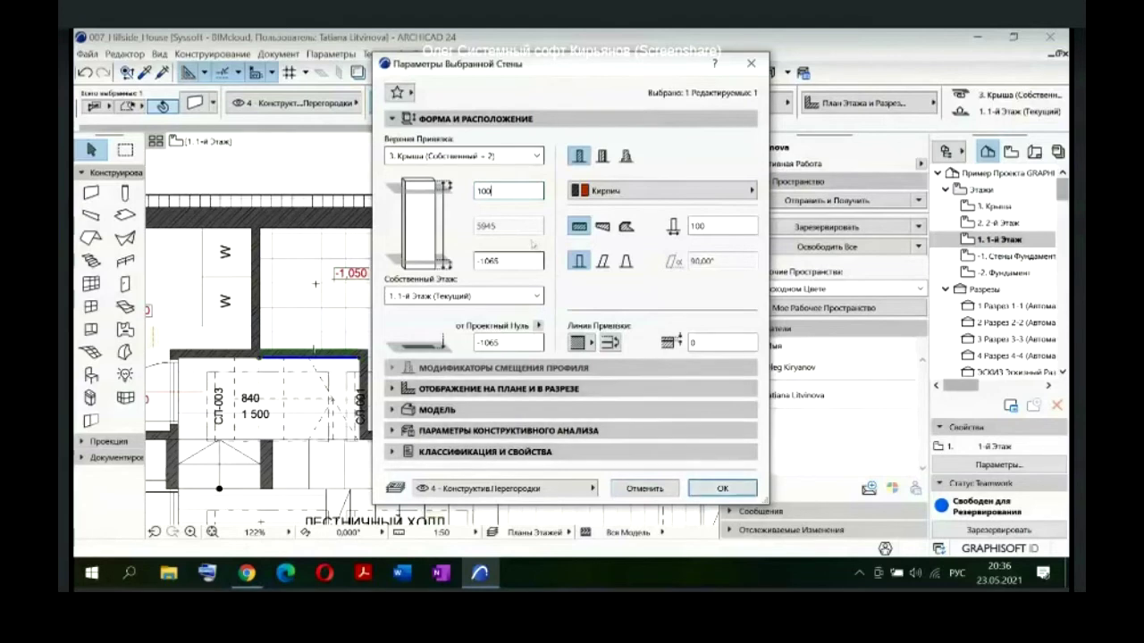
pyautogui.doubleClick(474, 191)
pyautogui.write('0')
pyautogui.click(722, 488)
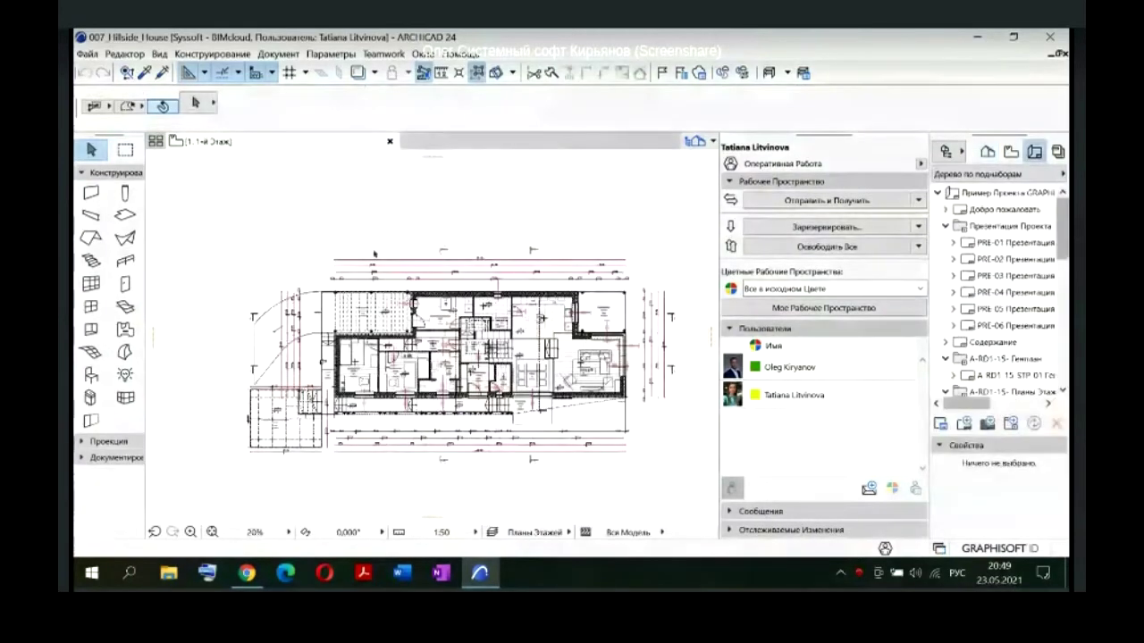
# Step: In Multilayer Structures, reserve the tile structure and set its Плитка - Пол layer to 5
pyautogui.click(332, 54)
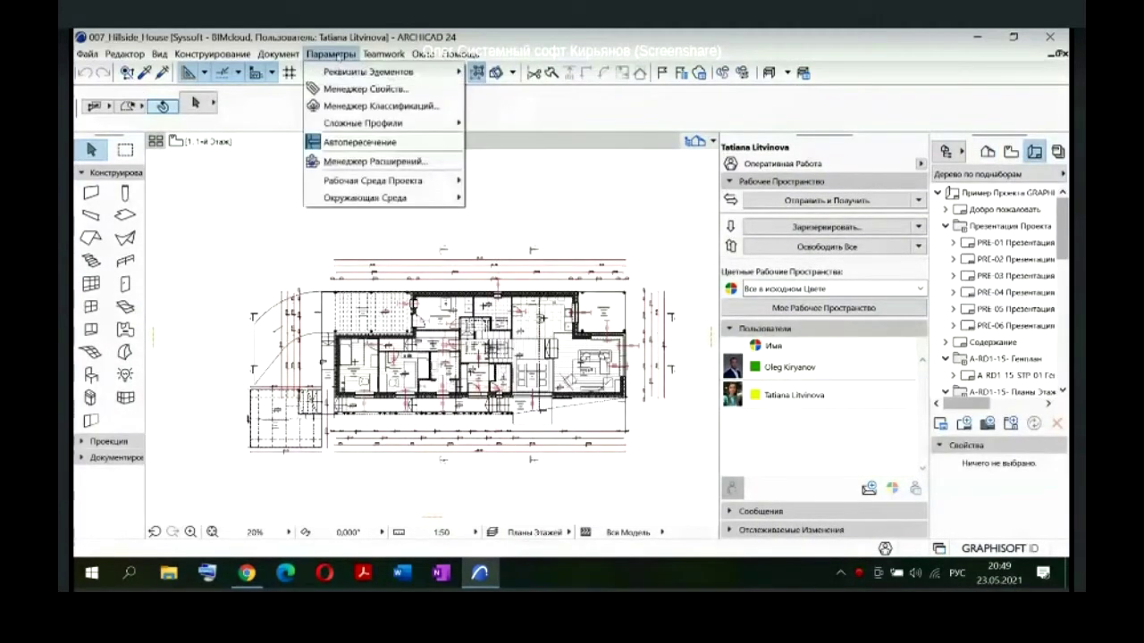
pyautogui.moveTo(380, 71)
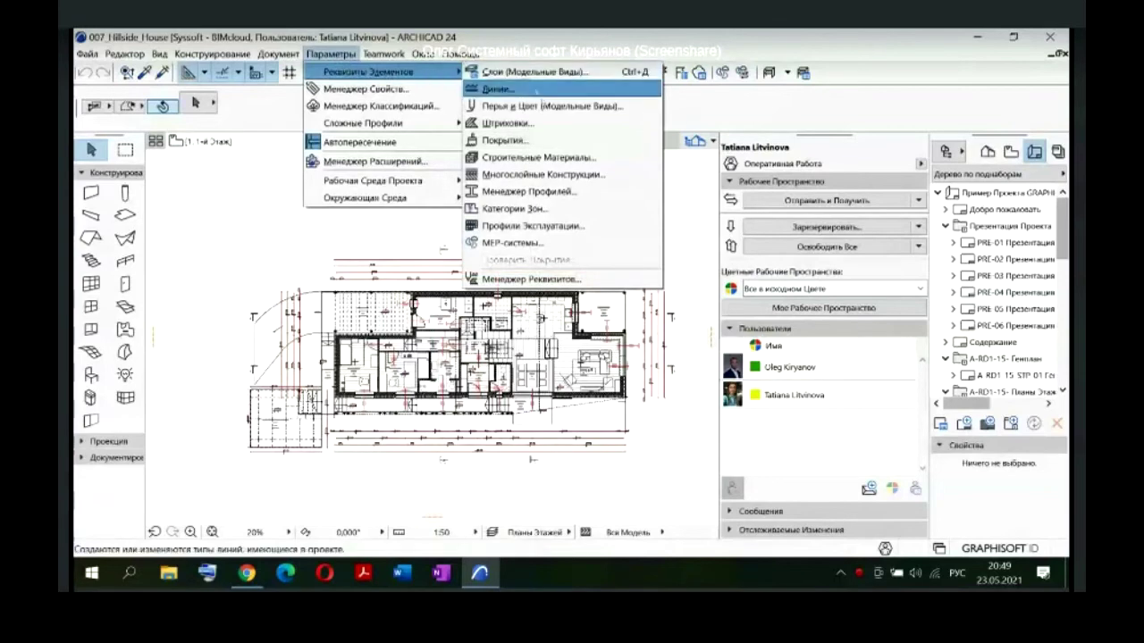
pyautogui.click(543, 174)
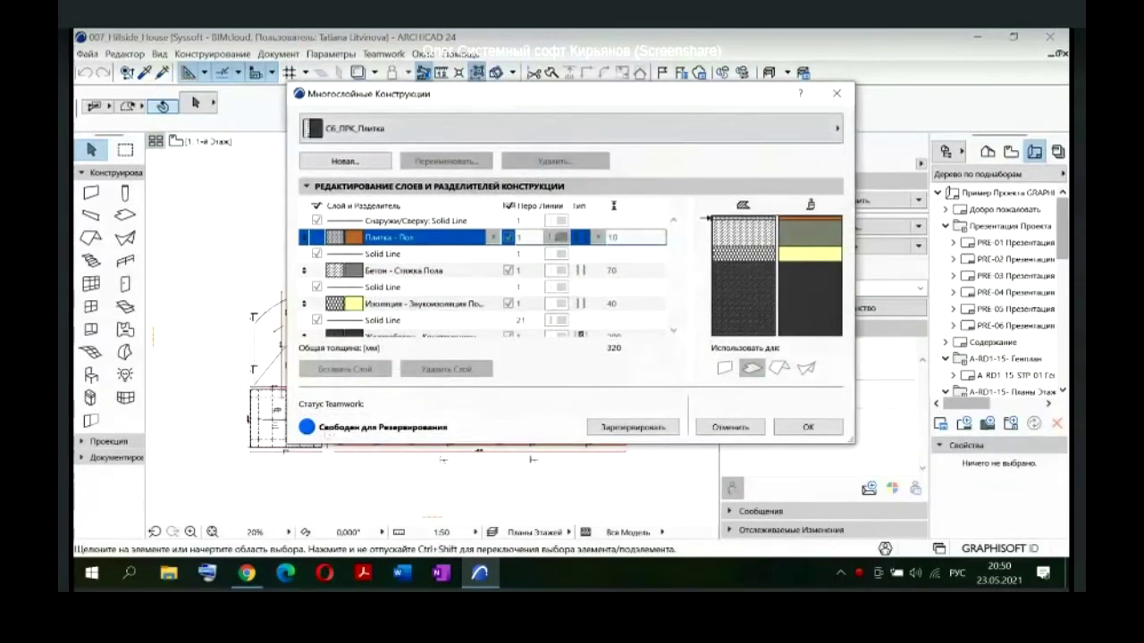
pyautogui.click(633, 428)
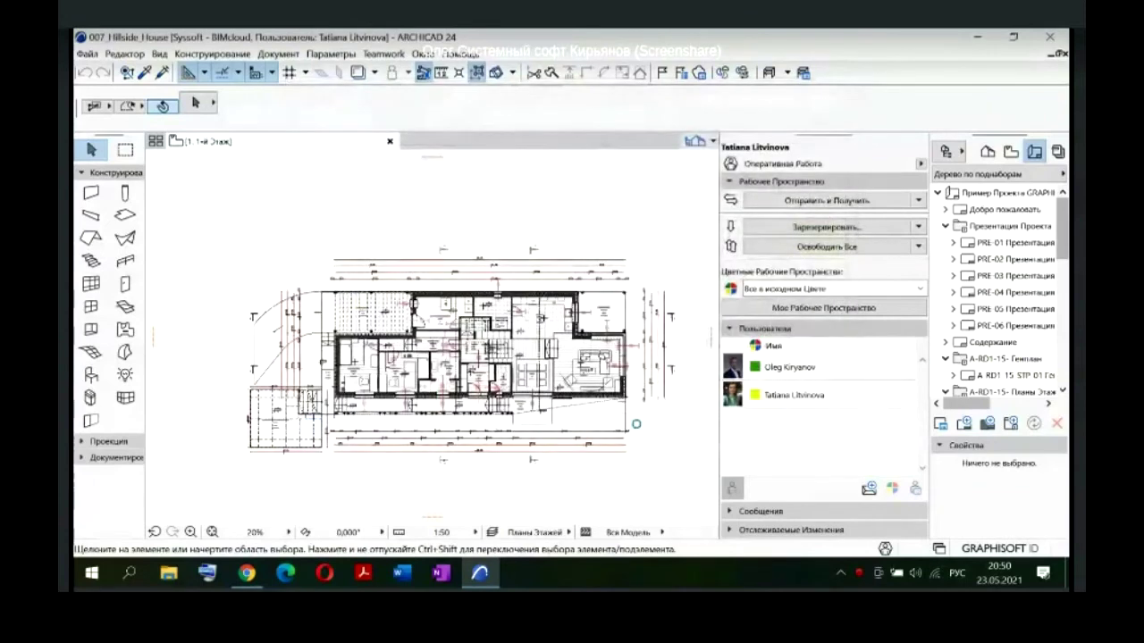
pyautogui.doubleClick(613, 237)
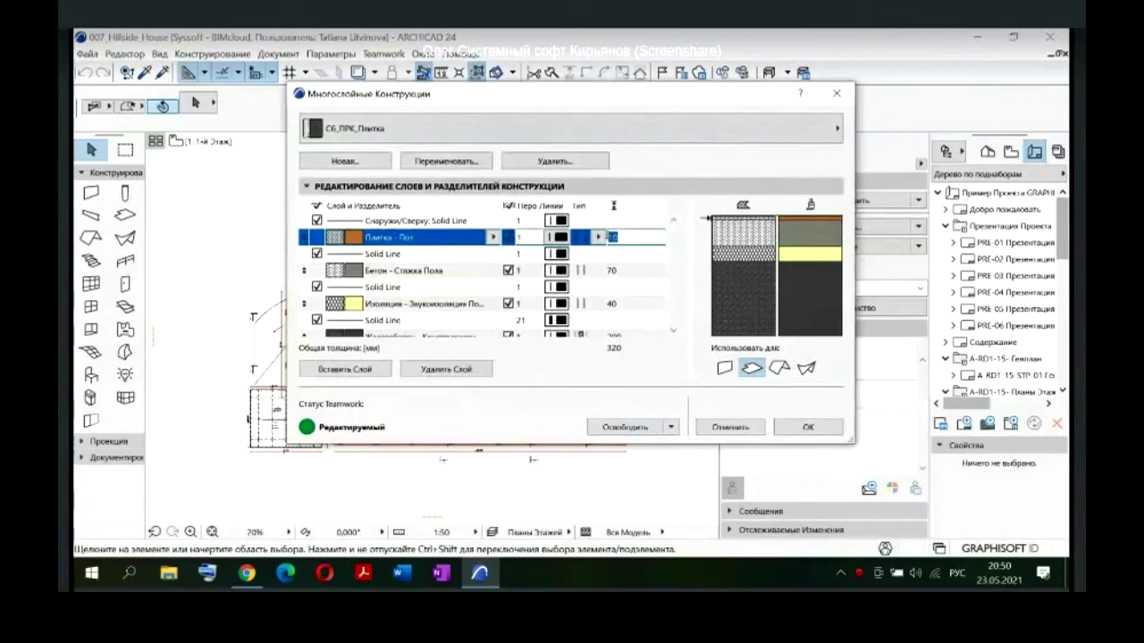
pyautogui.write('5')
pyautogui.click(635, 386)
pyautogui.click(807, 427)
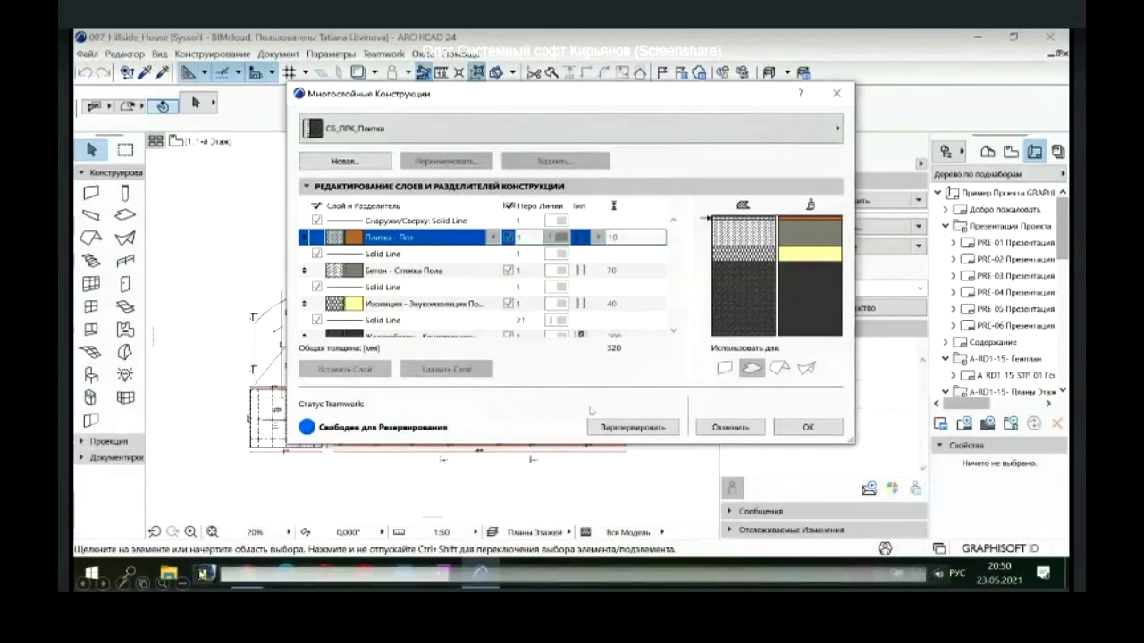
# Step: Reserve the structure again, re-enter 5 for Плитка - Пол, and confirm the 315 total
pyautogui.click(630, 427)
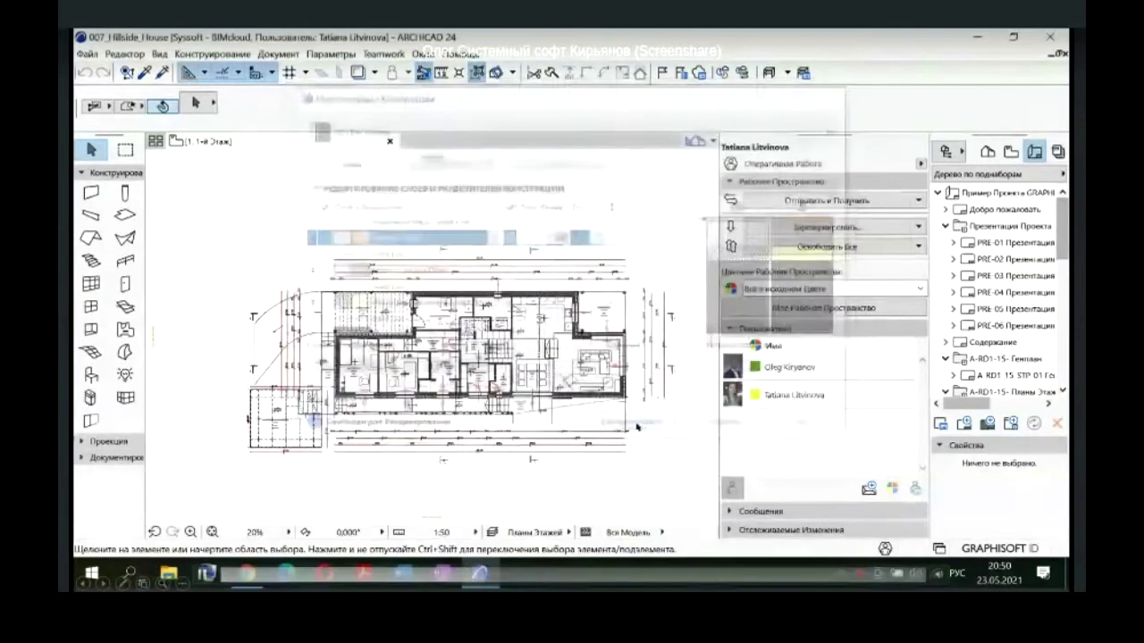
pyautogui.click(615, 237)
pyautogui.write('5')
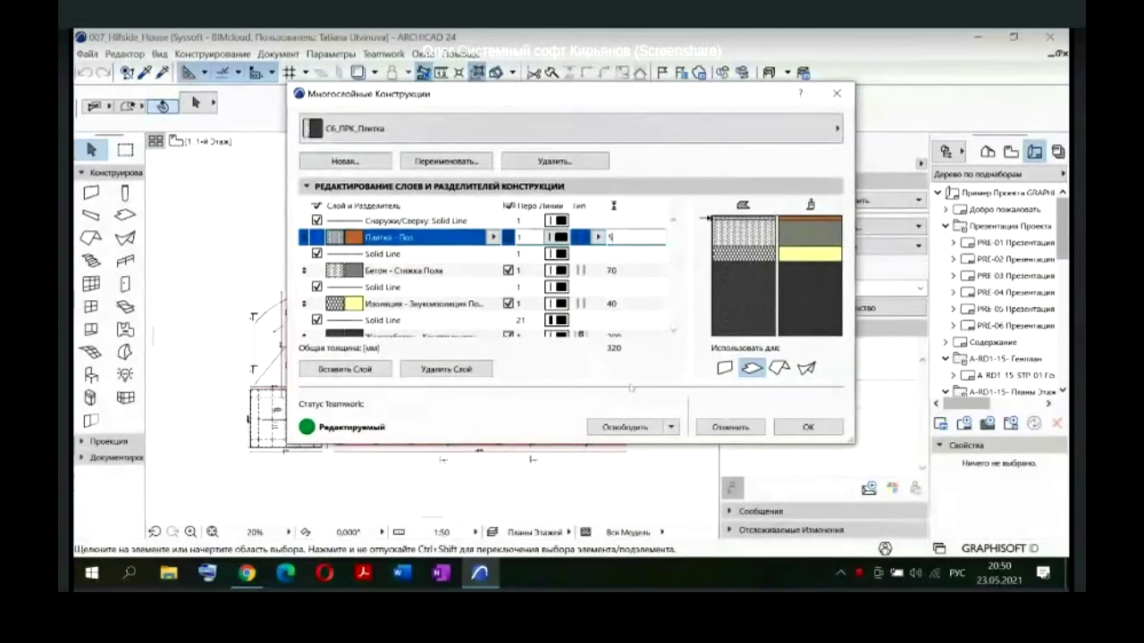
pyautogui.click(808, 427)
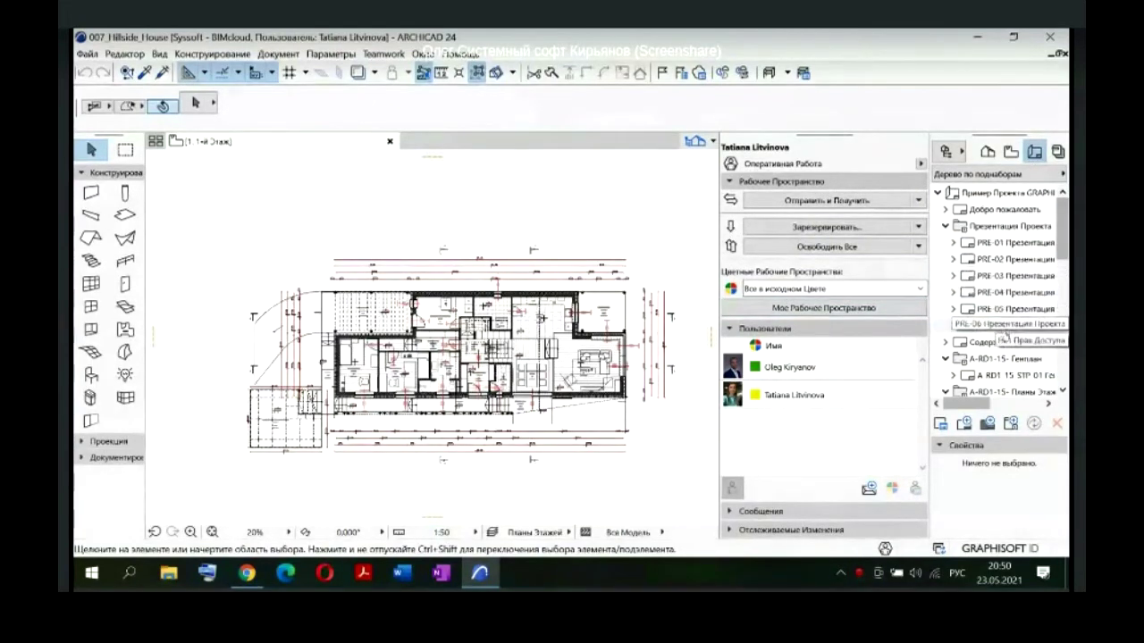
pyautogui.scroll(-2, 1003, 338)
# Step: Show the properties of layout A-RD1-15-FLP-01 (1-й Этаж) from the Navigator
pyautogui.click(1013, 310)
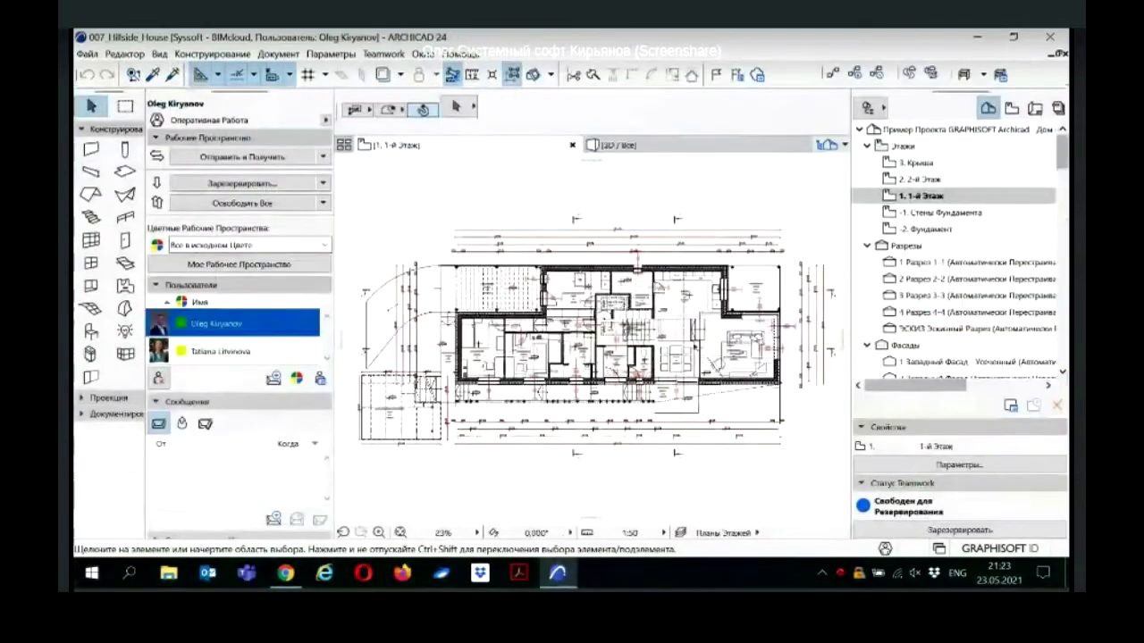
# Step: Select the kitchen-side and stair-hall stairs, reserve both, then clear the selection
pyautogui.scroll(5, 697, 329)
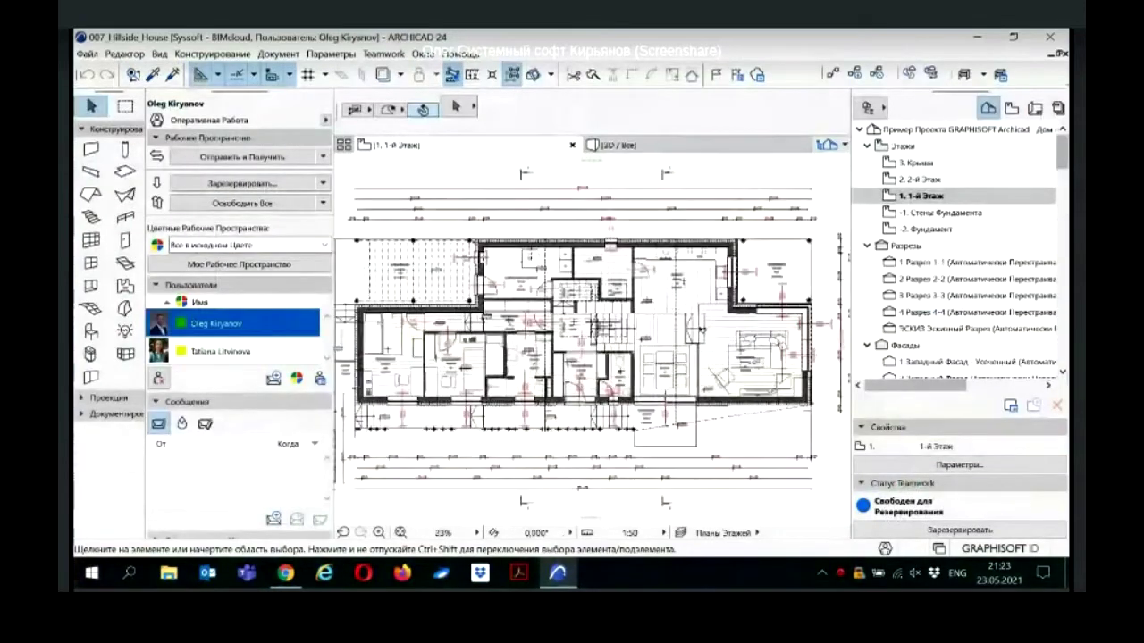
pyautogui.scroll(2, 695, 329)
pyautogui.click(681, 310)
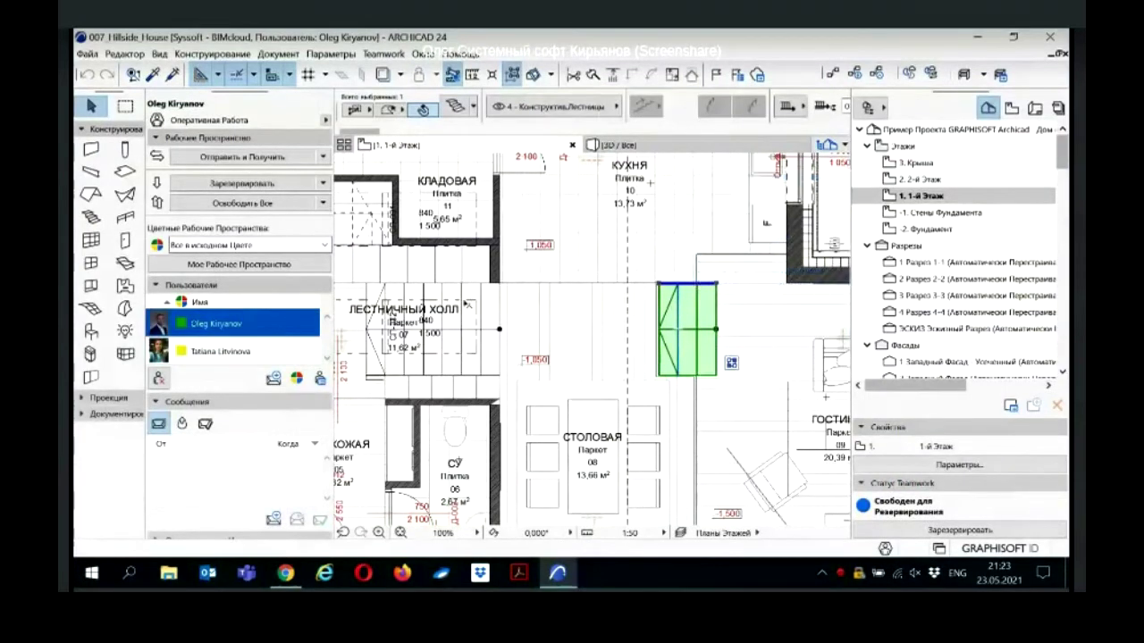
pyautogui.keyDown('shift'); pyautogui.click(442, 307); pyautogui.keyUp('shift')
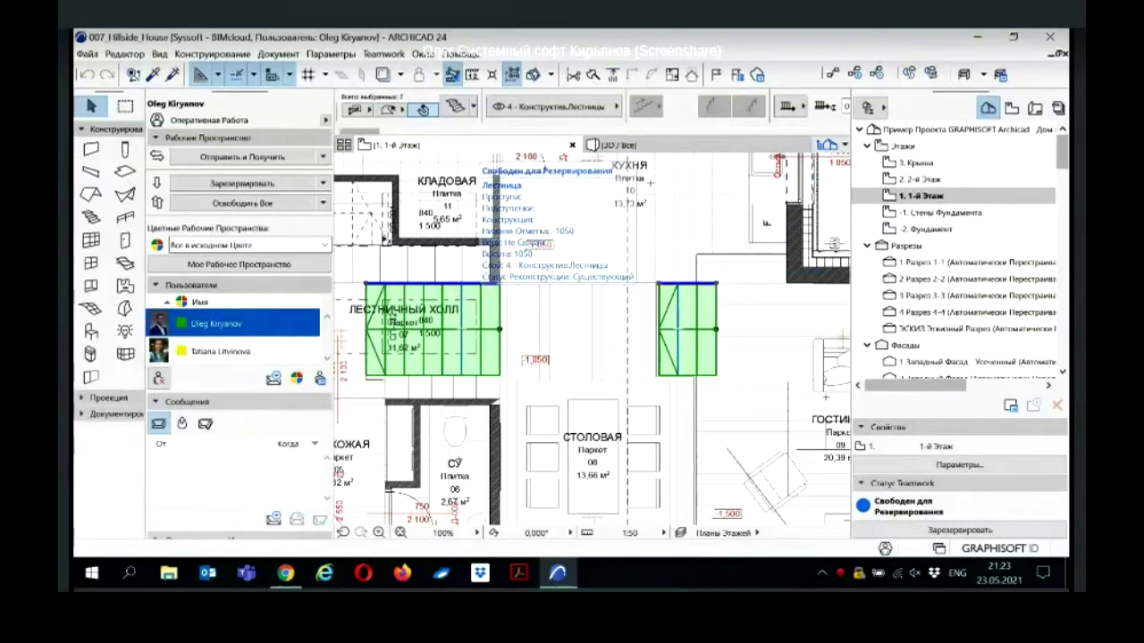
pyautogui.click(323, 183)
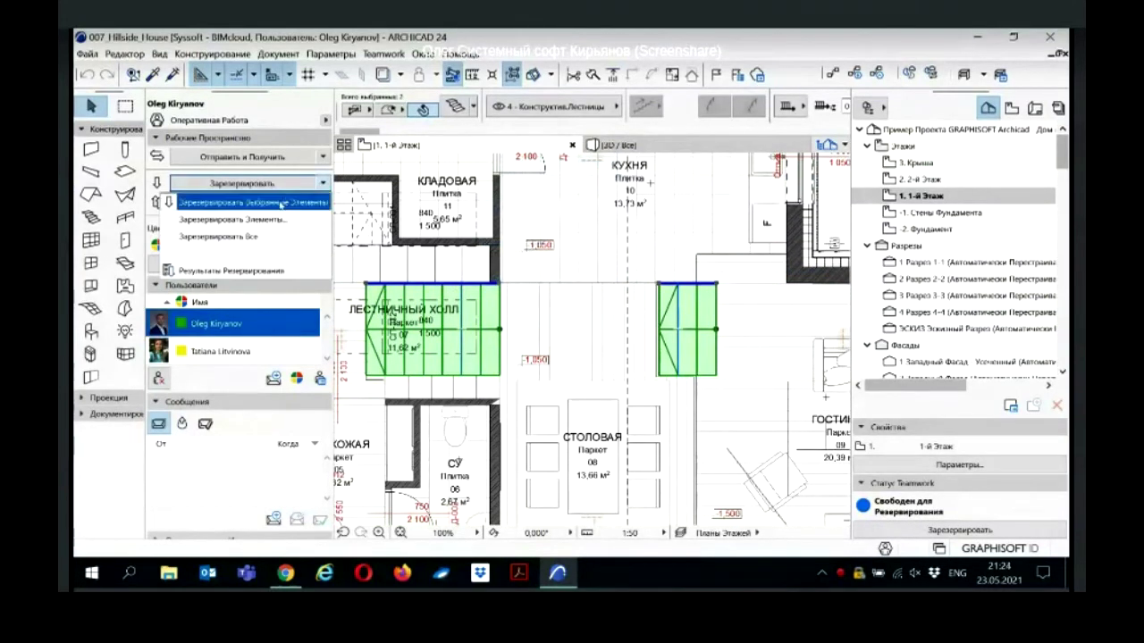
pyautogui.click(282, 205)
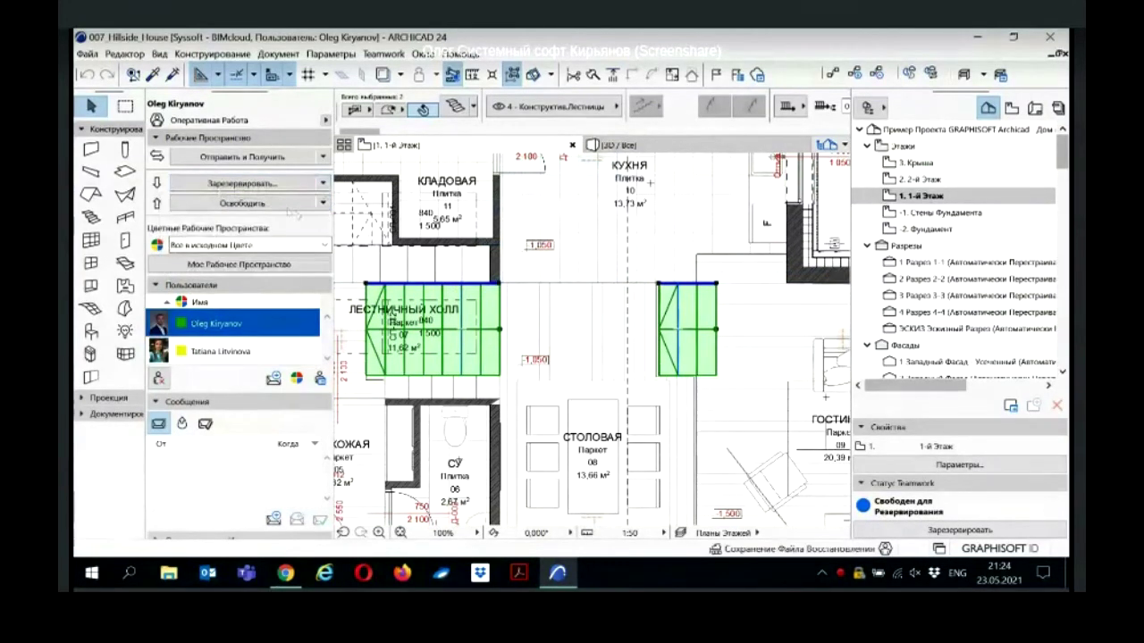
pyautogui.scroll(-2, 427, 271)
pyautogui.scroll(-3, 427, 271)
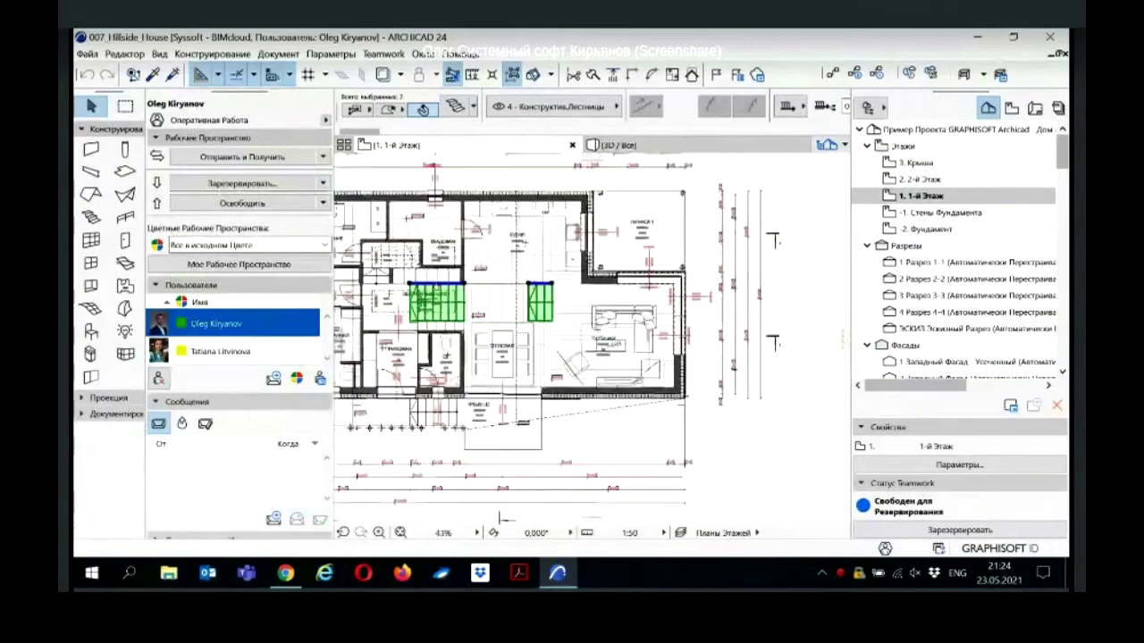
pyautogui.press('Escape')
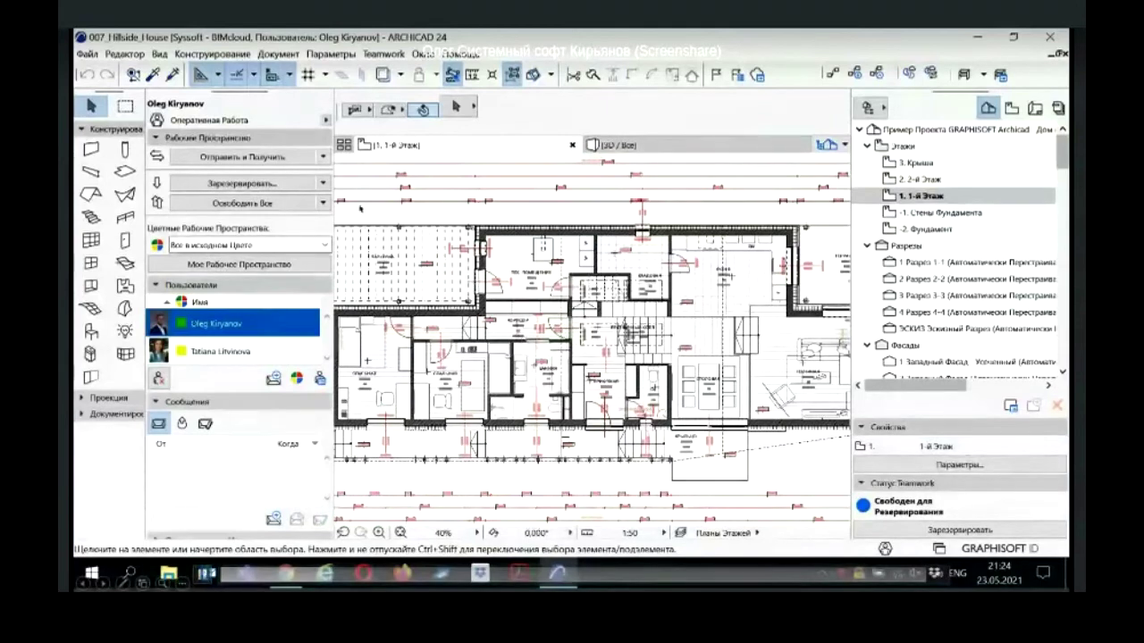
# Step: Start a reservation by criteria with Element Type set to Стена
pyautogui.click(323, 183)
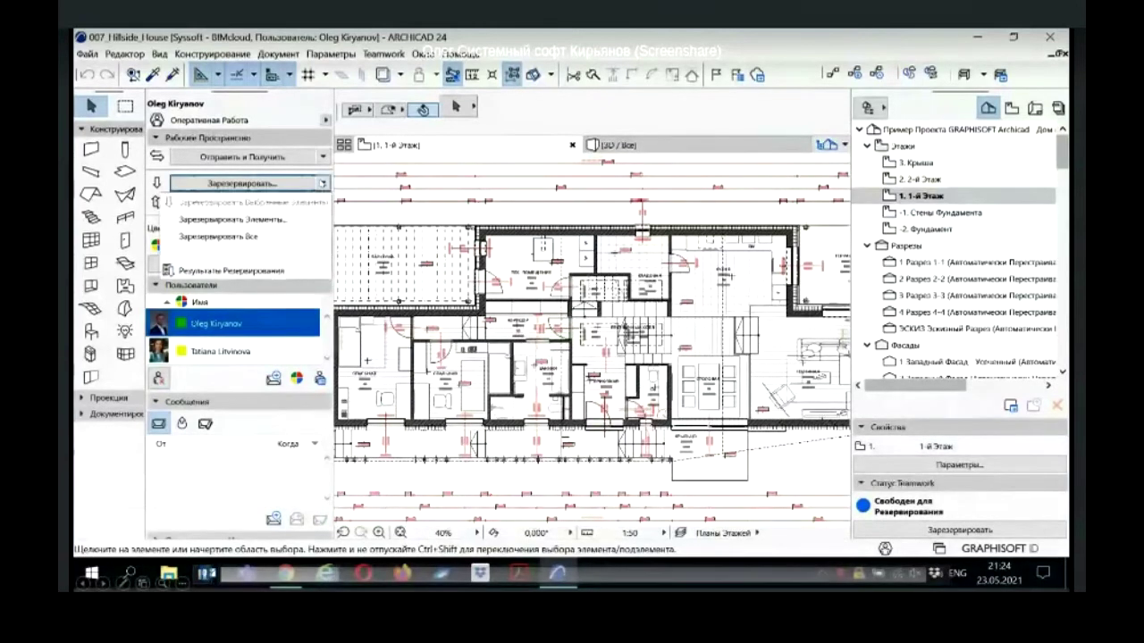
pyautogui.click(275, 225)
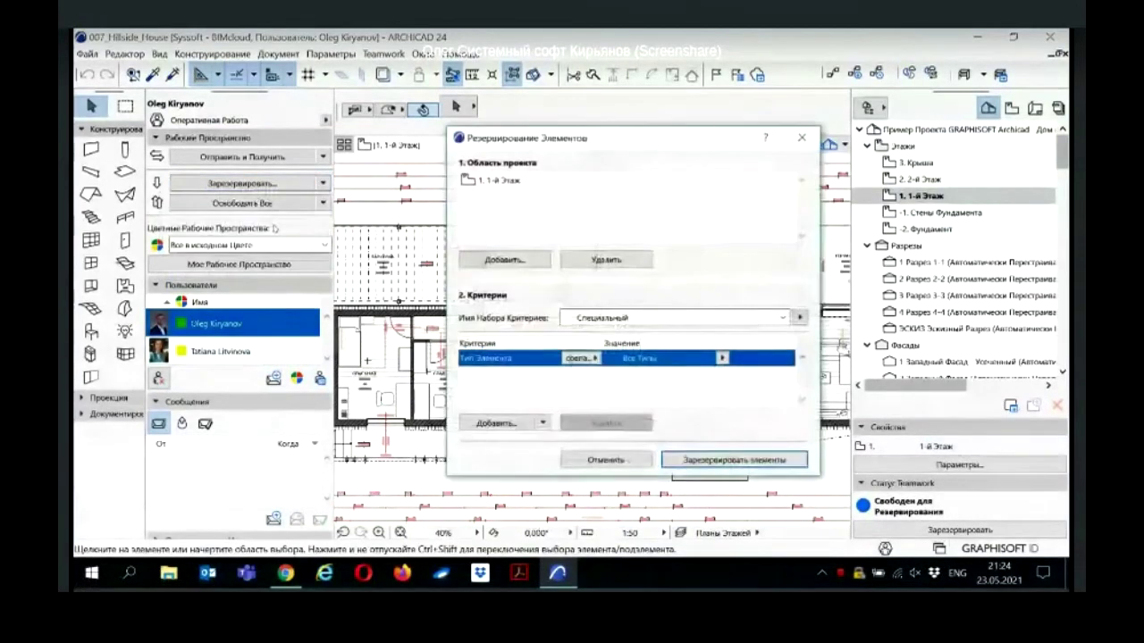
pyautogui.click(722, 357)
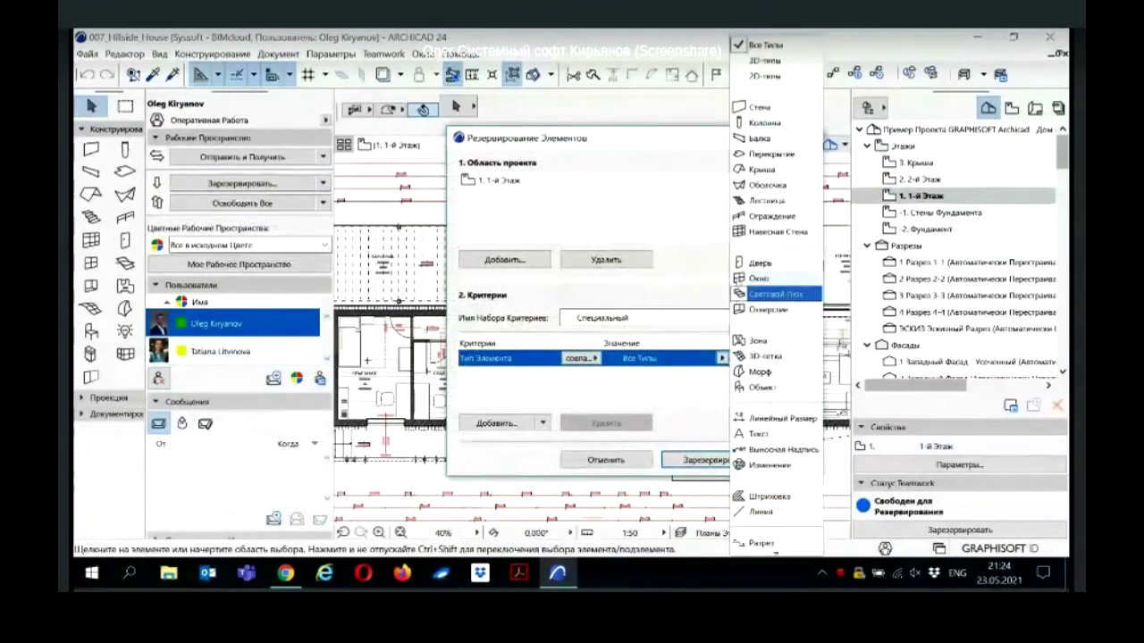
pyautogui.click(758, 107)
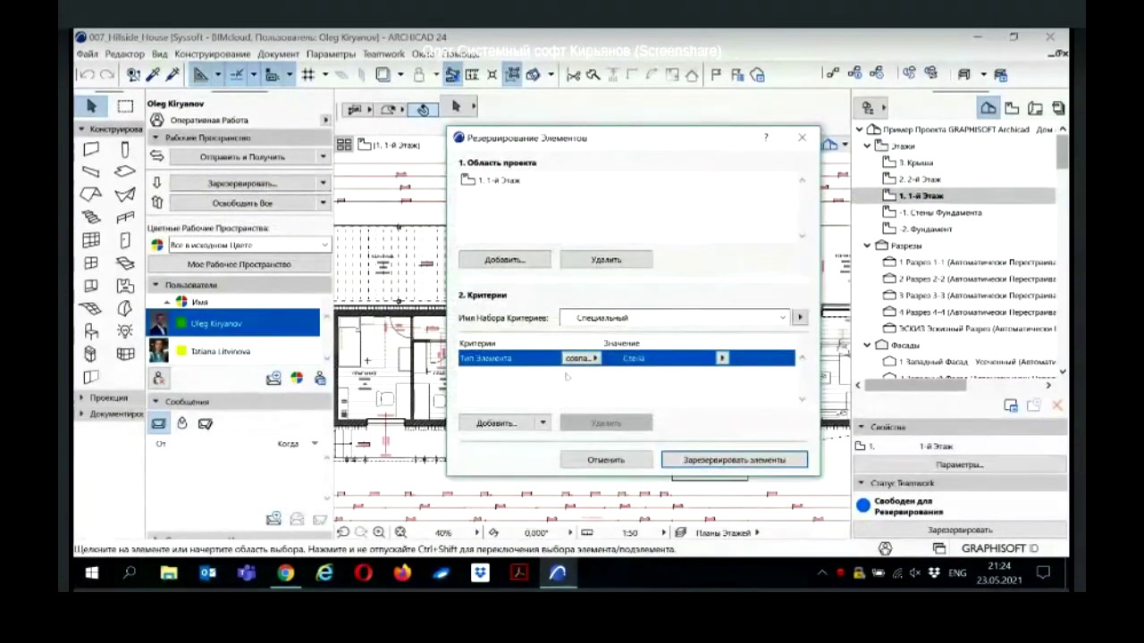
# Step: Add Слой = 4 - Конструктив.Перегородки and Собственный Этаж criteria, then reserve the matching elements
pyautogui.click(507, 426)
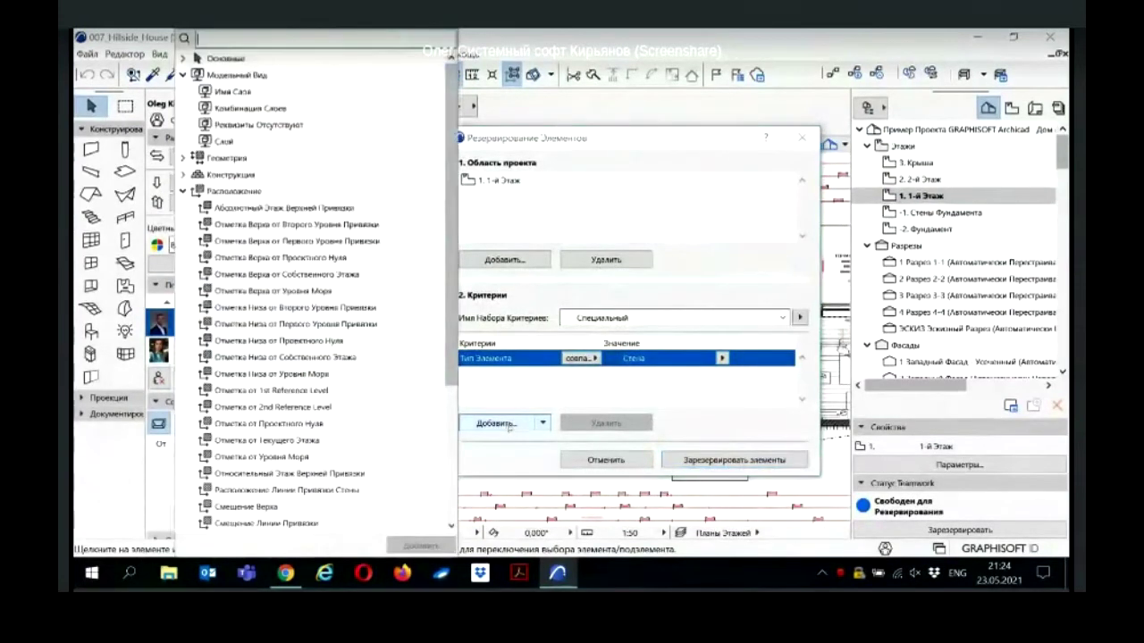
pyautogui.doubleClick(331, 143)
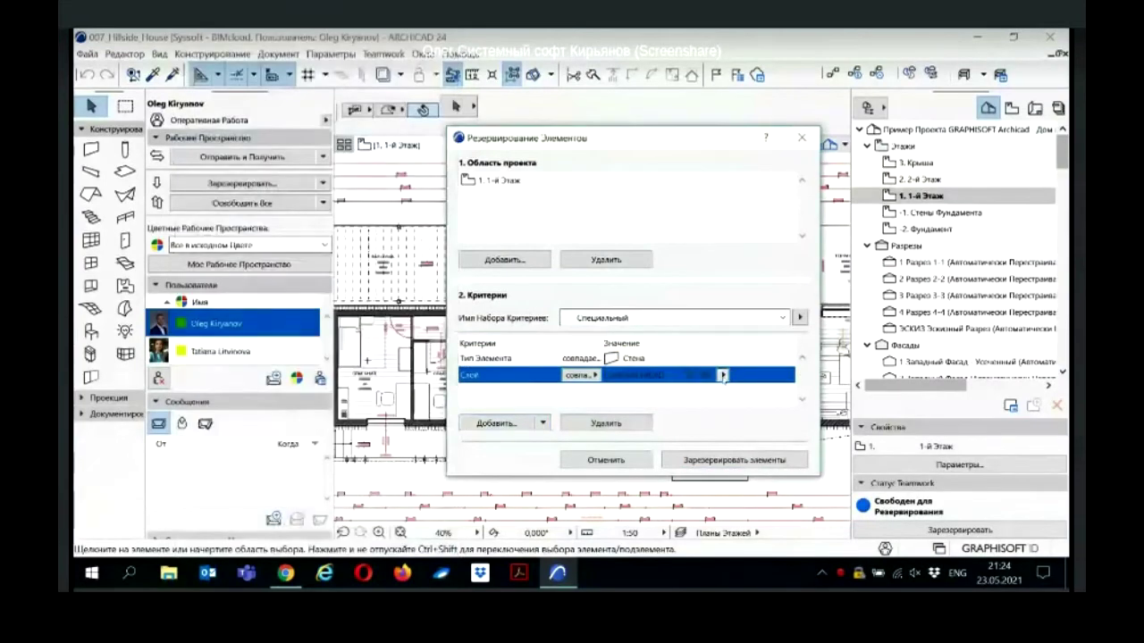
pyautogui.click(723, 375)
pyautogui.scroll(-2, 435, 429)
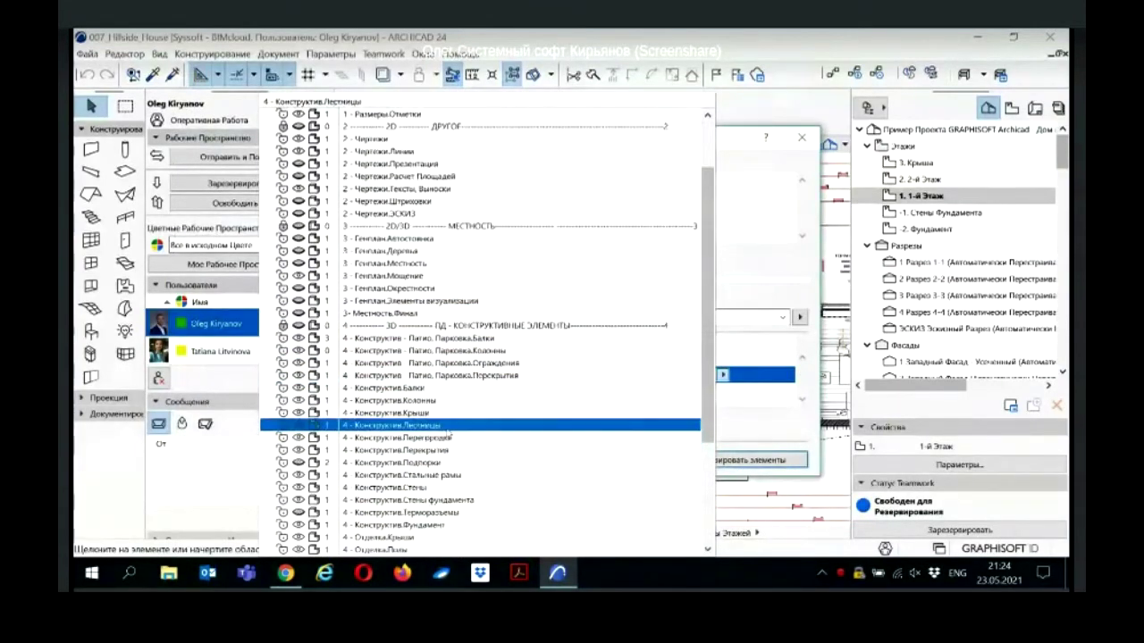
pyautogui.click(435, 438)
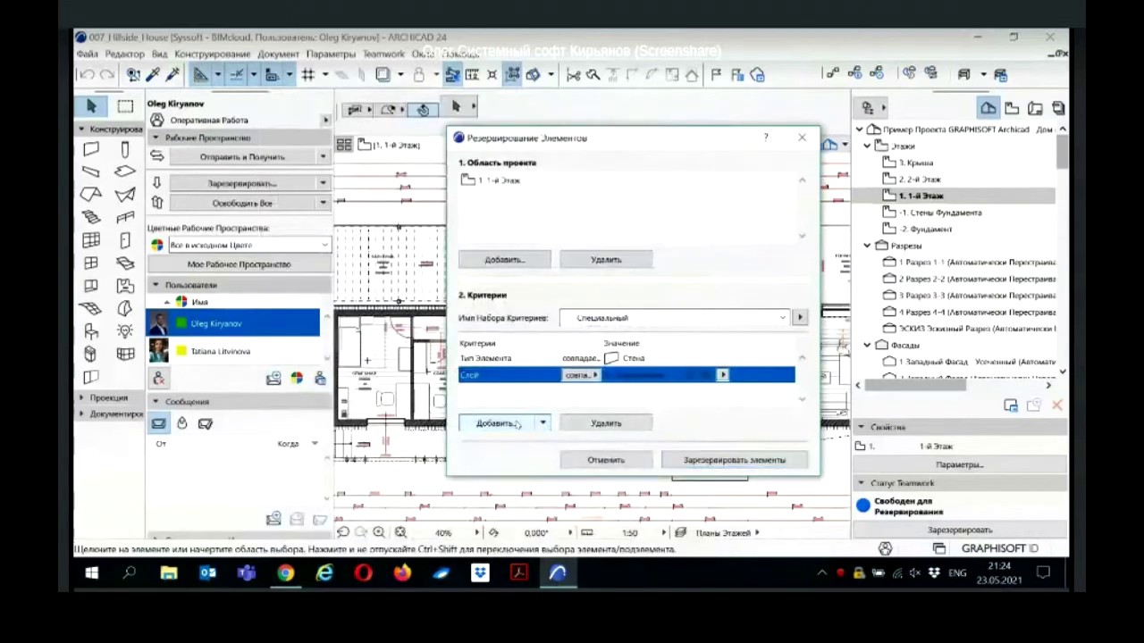
pyautogui.click(498, 423)
pyautogui.scroll(-3, 344, 322)
pyautogui.click(286, 409)
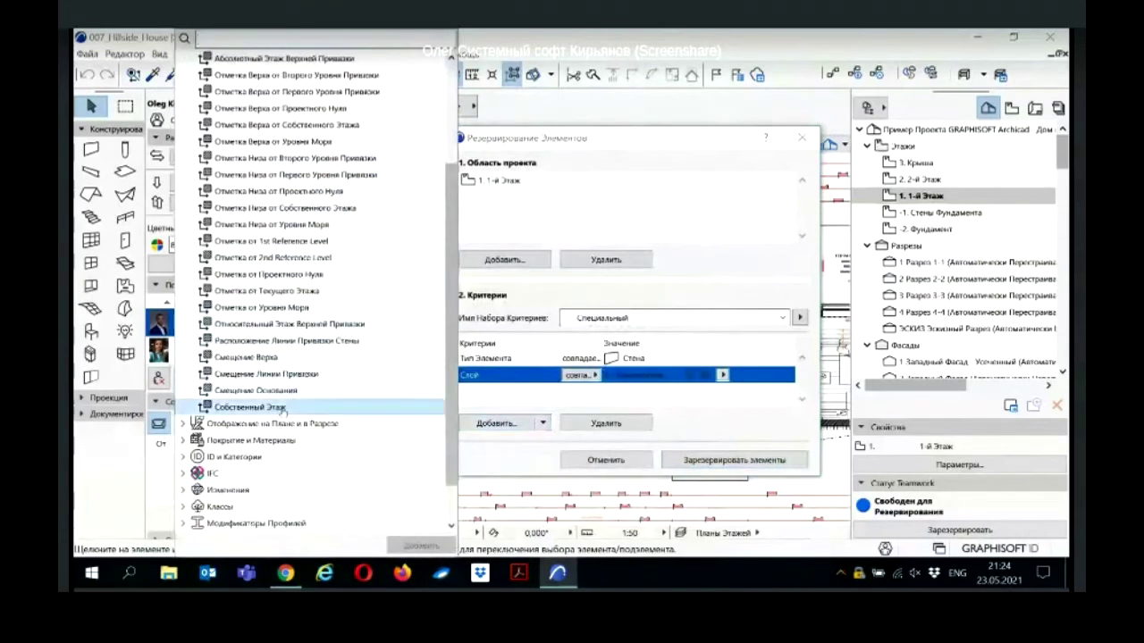
pyautogui.doubleClick(295, 409)
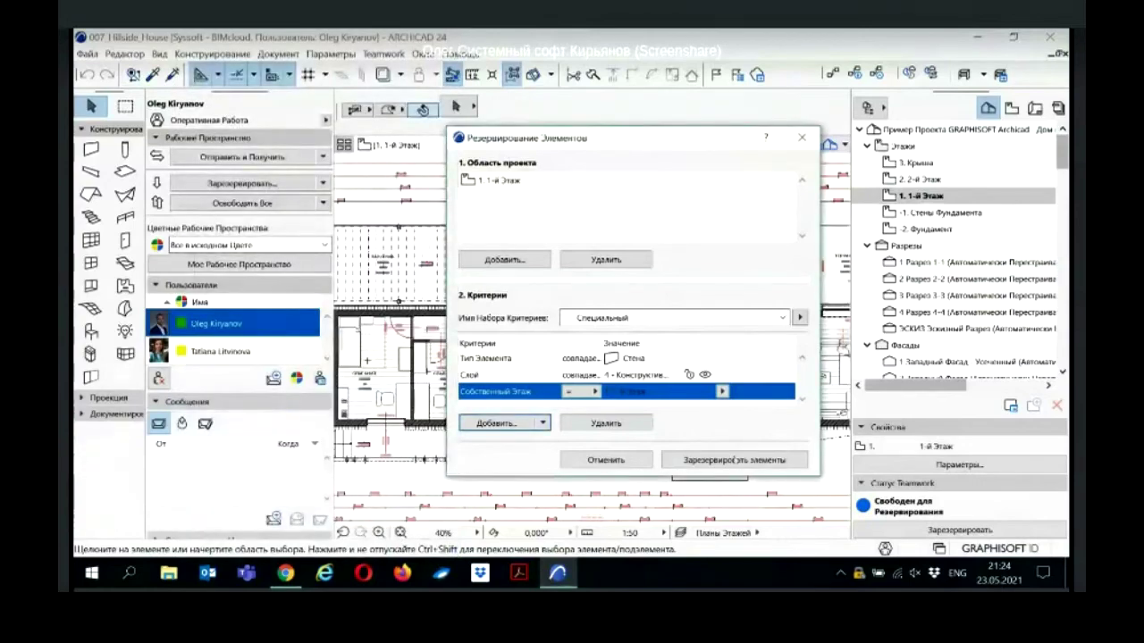
pyautogui.click(731, 461)
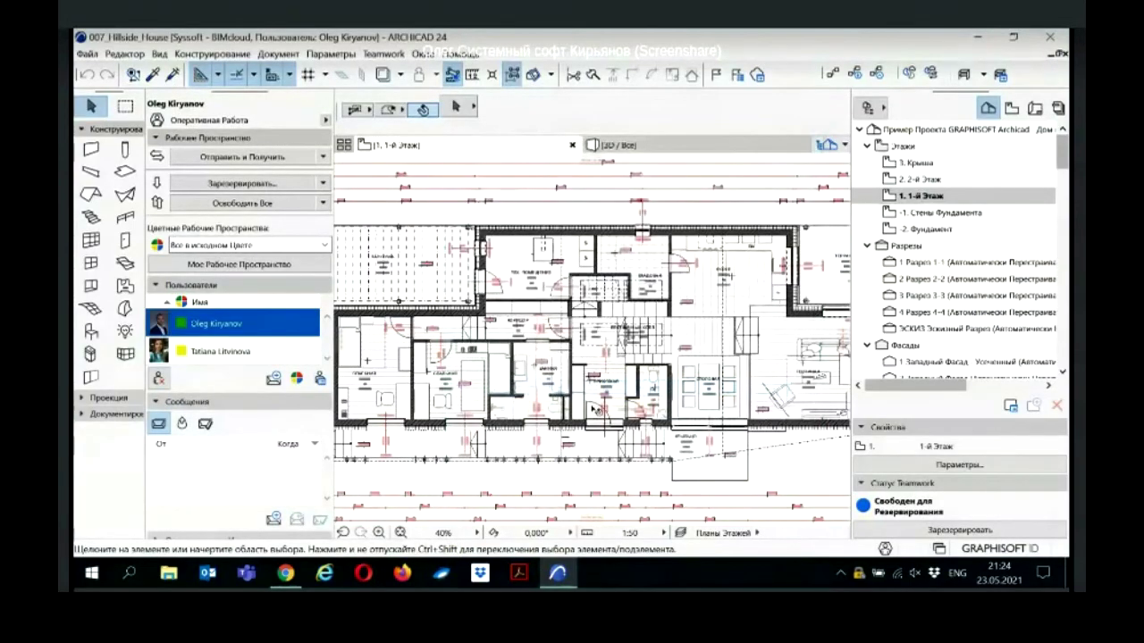
# Step: Colour the workspace so everything outside your workspace is greyed out
pyautogui.scroll(5, 572, 347)
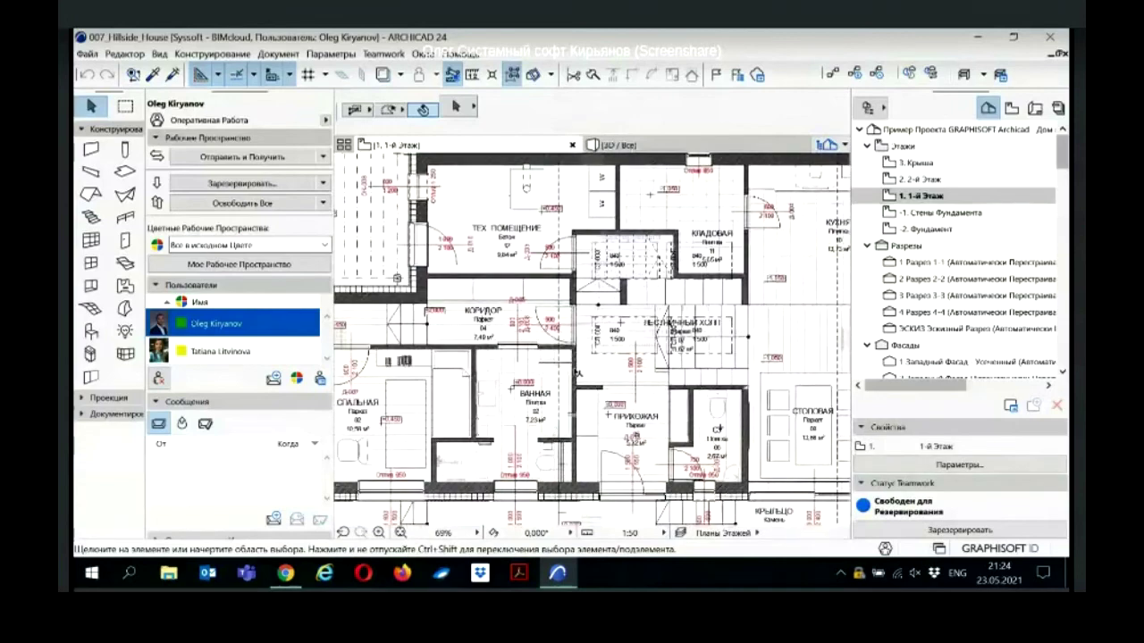
pyautogui.scroll(-7, 576, 374)
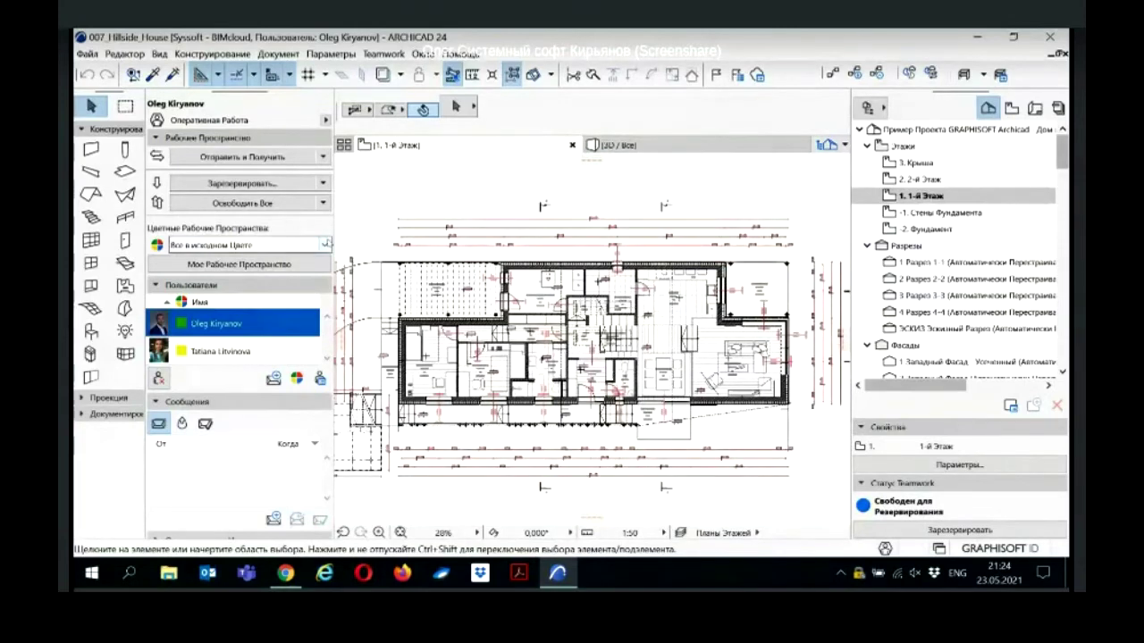
pyautogui.click(325, 243)
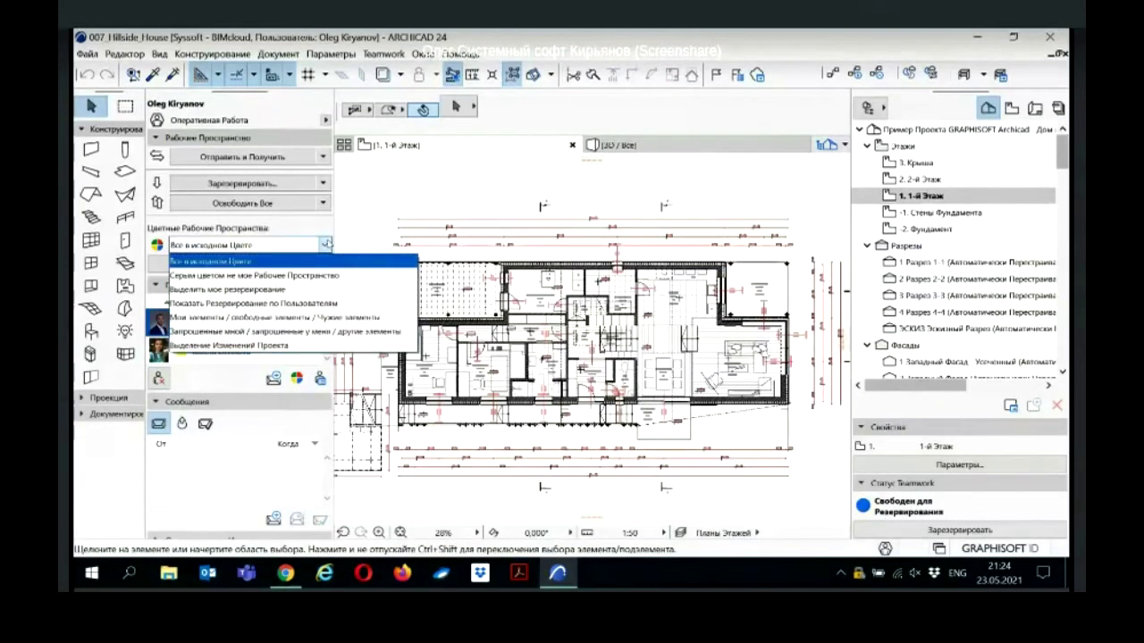
pyautogui.click(279, 277)
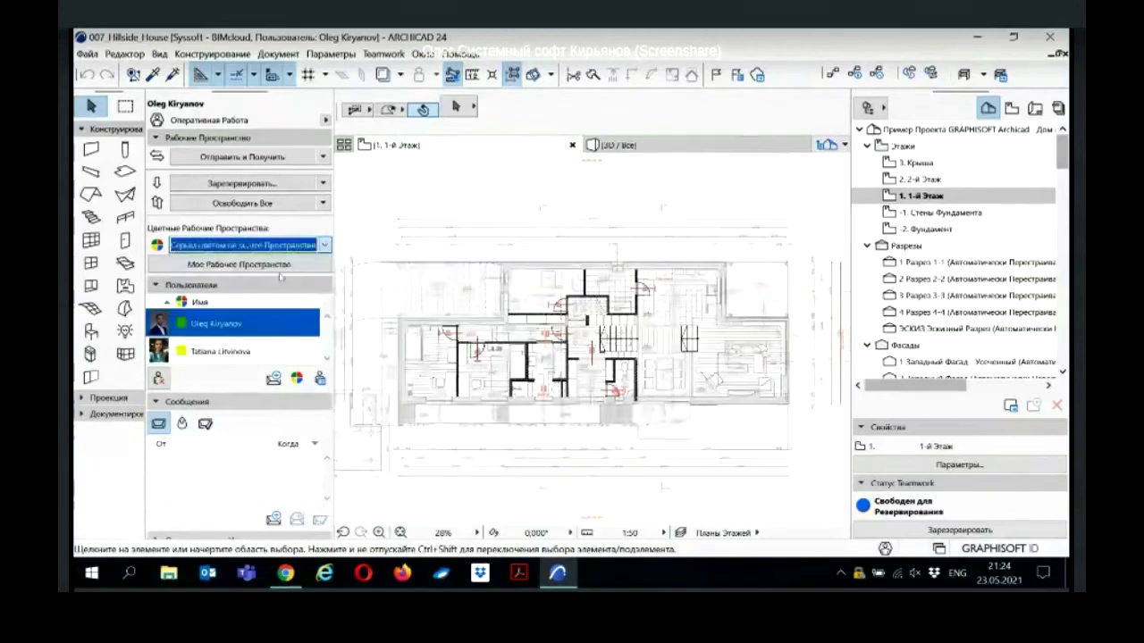
# Step: Switch workspace colouring to Highlight My Reservations
pyautogui.scroll(3, 588, 353)
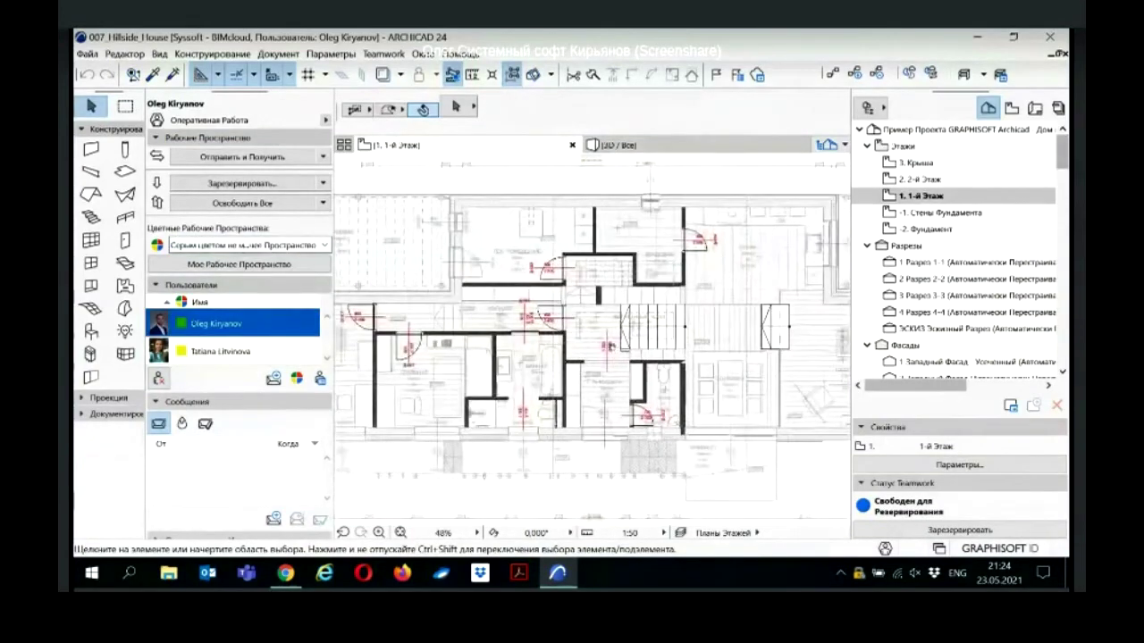
pyautogui.moveTo(615, 353); pyautogui.dragTo(597, 344, button='middle')
pyautogui.click(325, 244)
pyautogui.click(278, 290)
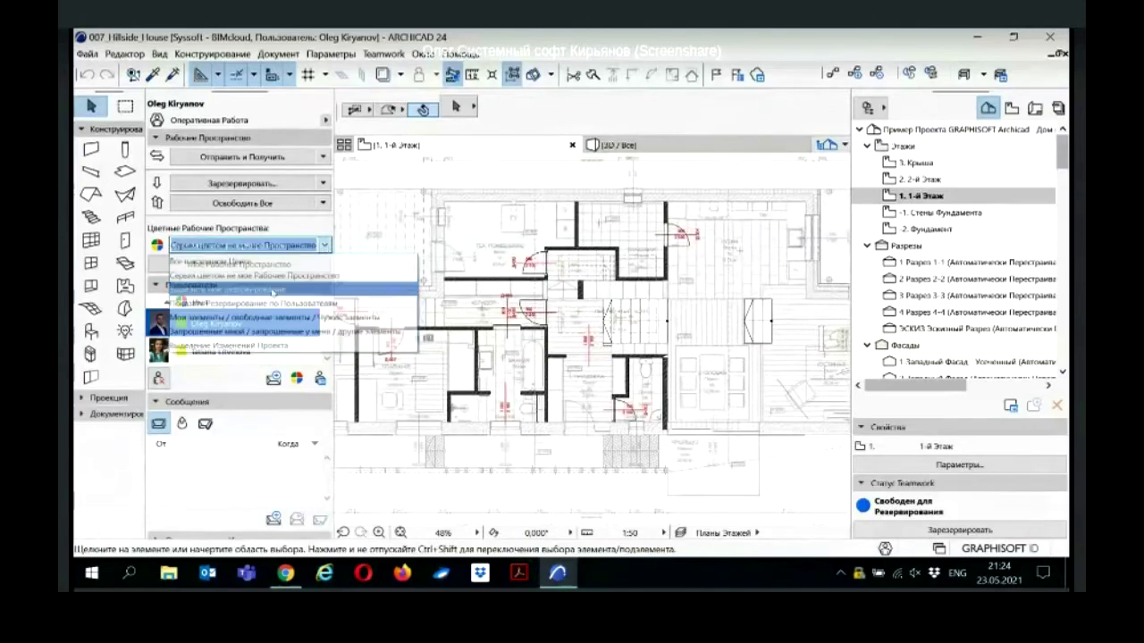
# Step: Switch colouring to Show Reservations by Users and pan to compare each user's elements
pyautogui.scroll(-1, 444, 278)
pyautogui.moveTo(444, 278); pyautogui.dragTo(463, 300, button='middle')
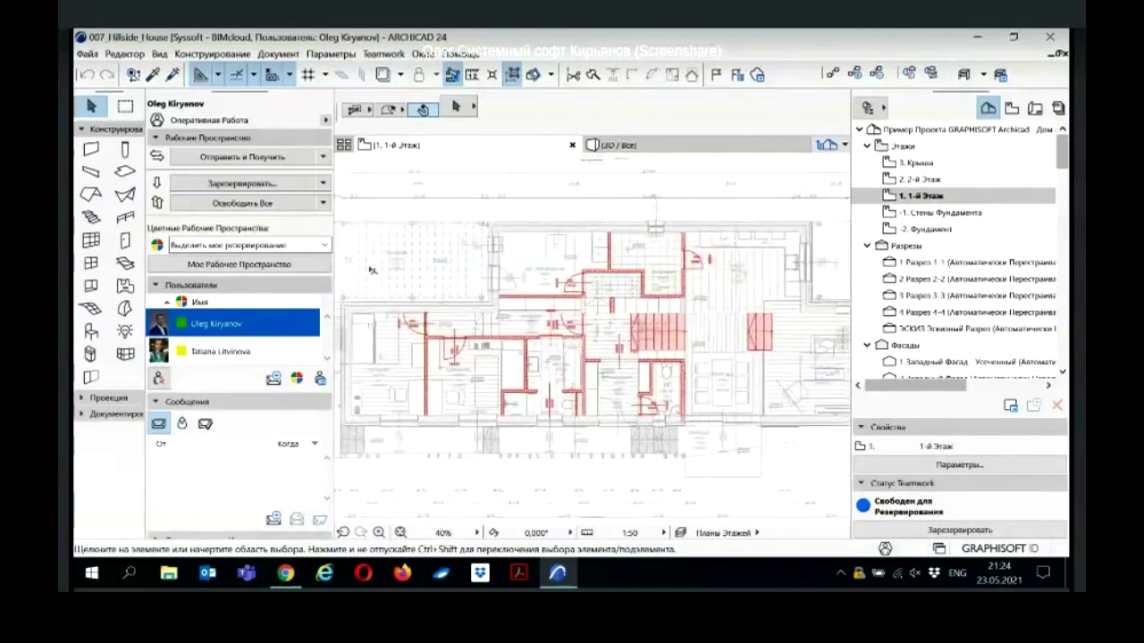
pyautogui.click(326, 245)
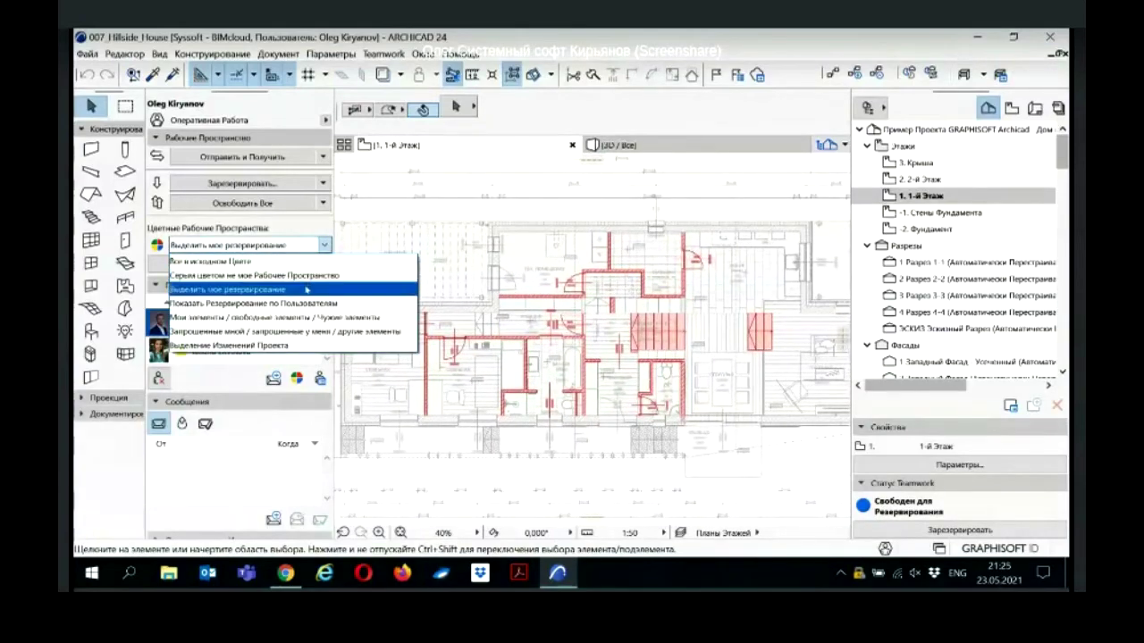
pyautogui.click(300, 304)
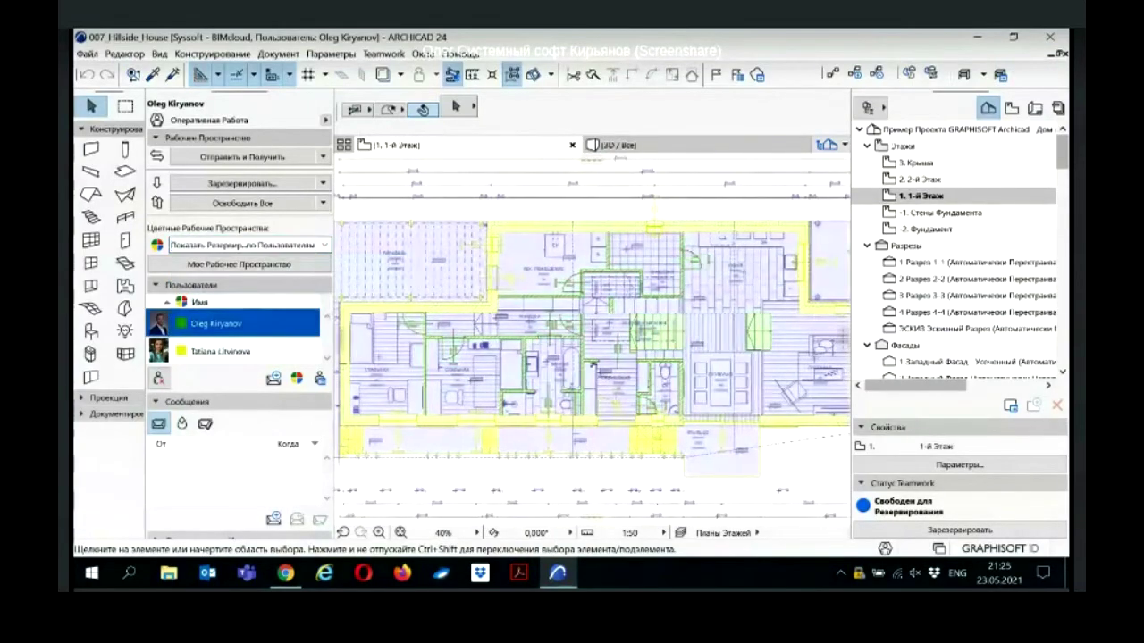
pyautogui.moveTo(604, 377); pyautogui.dragTo(565, 354, button='middle')
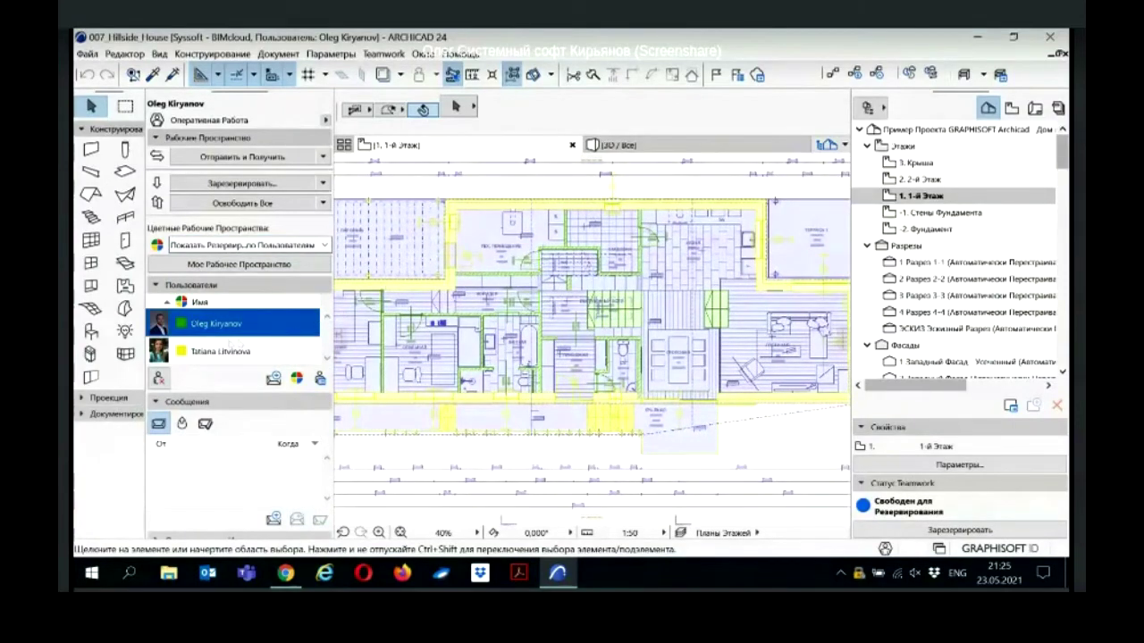
# Step: Give the second team member a blue-violet reservation colour
pyautogui.click(224, 351)
pyautogui.click(297, 379)
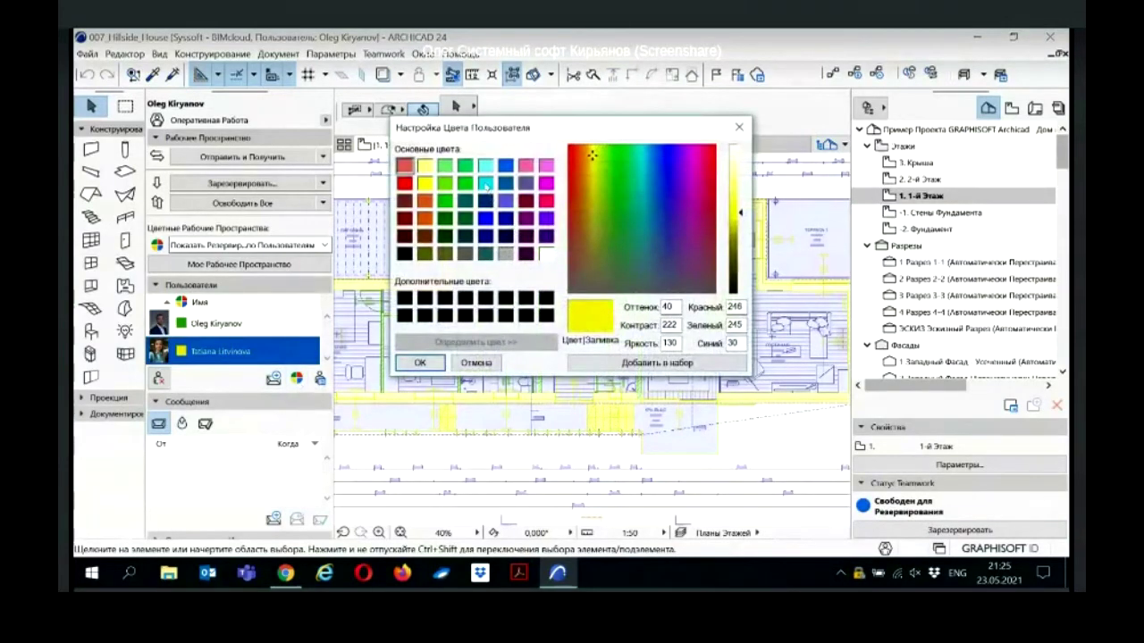
pyautogui.click(506, 201)
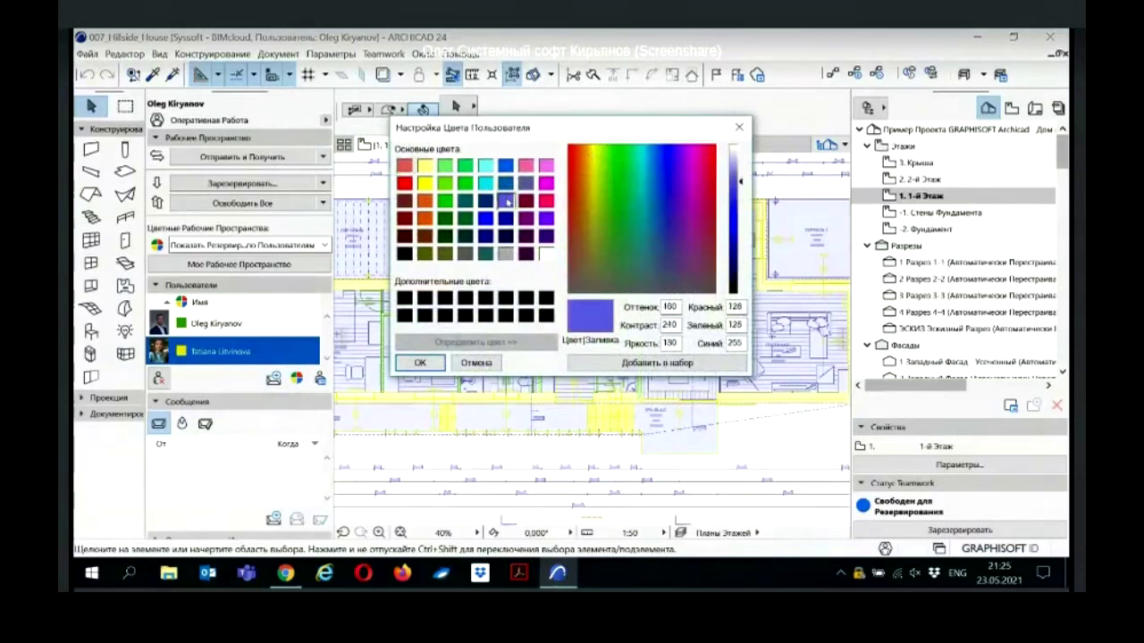
pyautogui.click(420, 362)
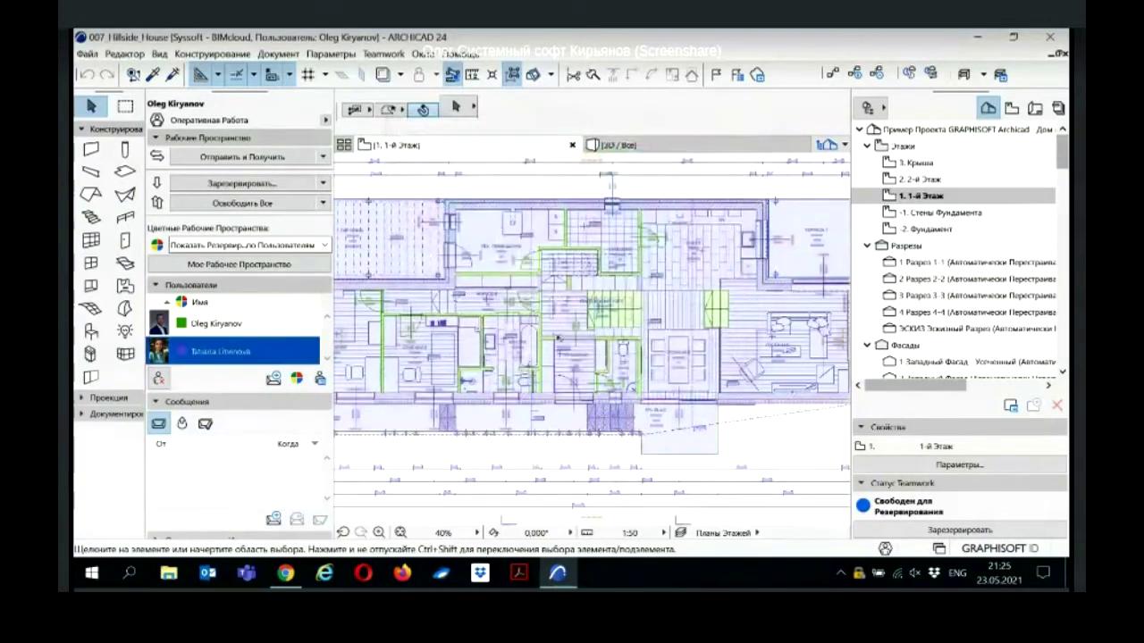
# Step: Change her reservation colour to orange through Select Colour
pyautogui.click(297, 378)
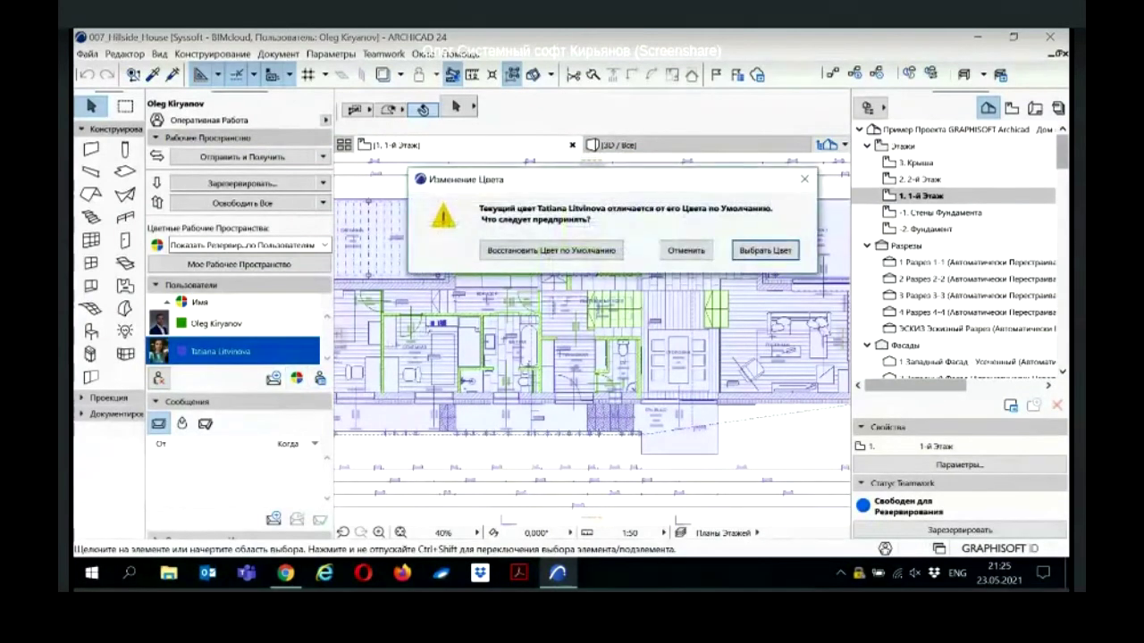
pyautogui.click(755, 251)
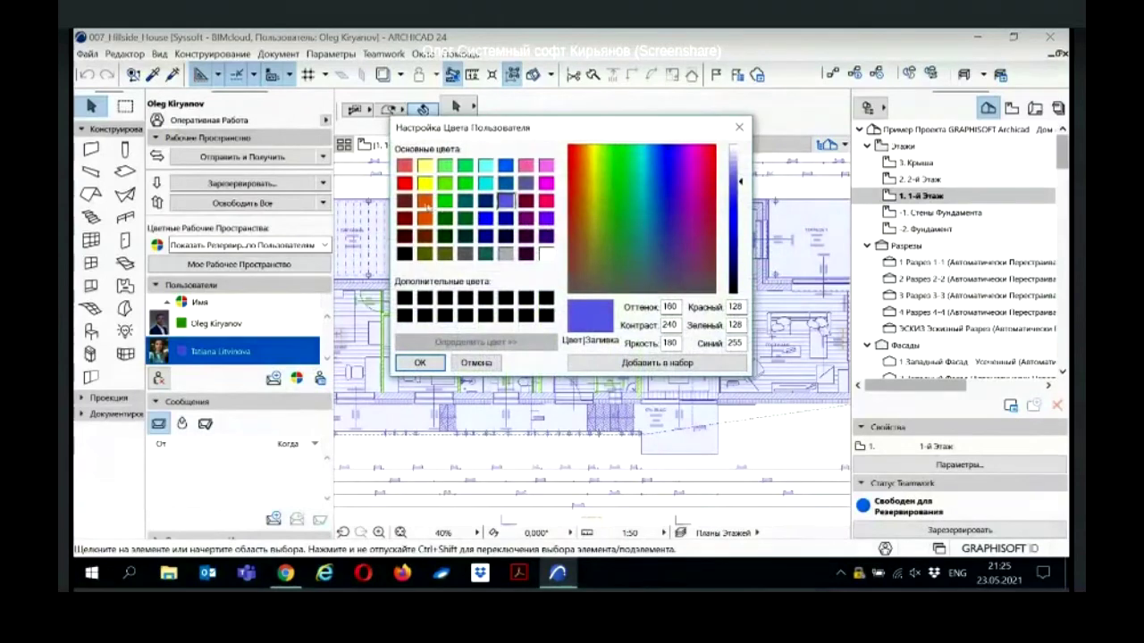
pyautogui.click(425, 202)
pyautogui.click(420, 362)
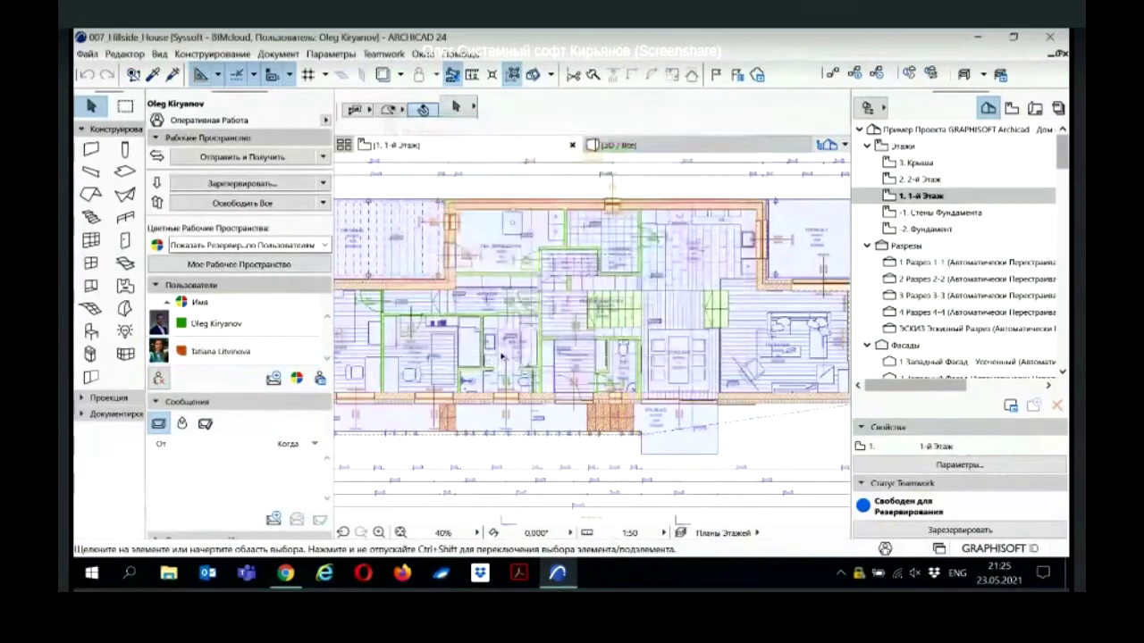
pyautogui.scroll(-1, 525, 338)
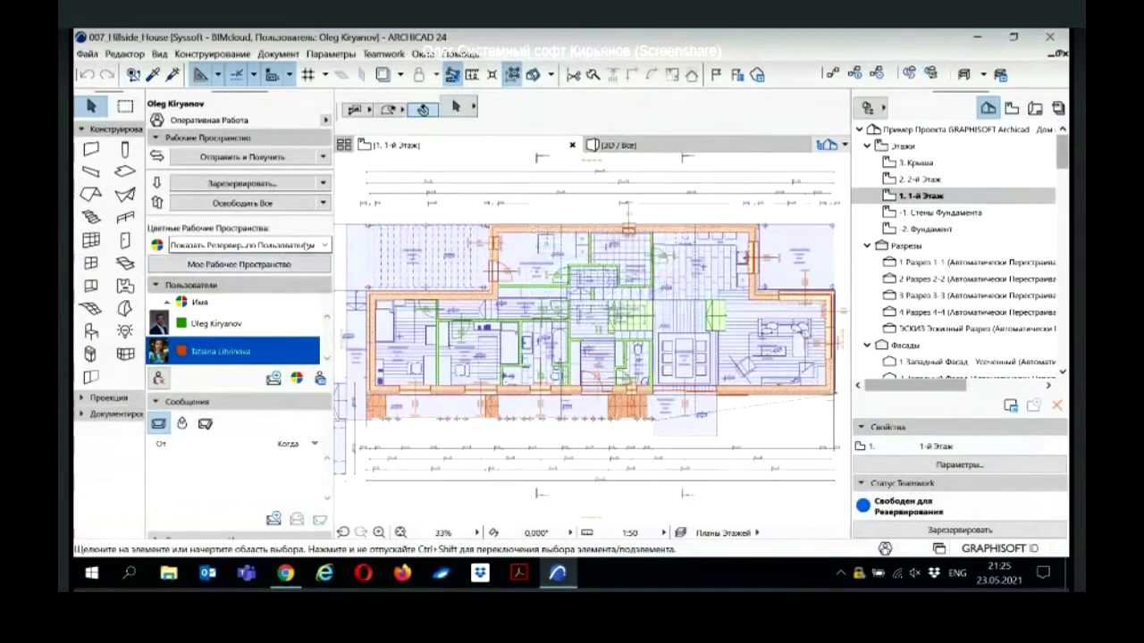
pyautogui.click(309, 245)
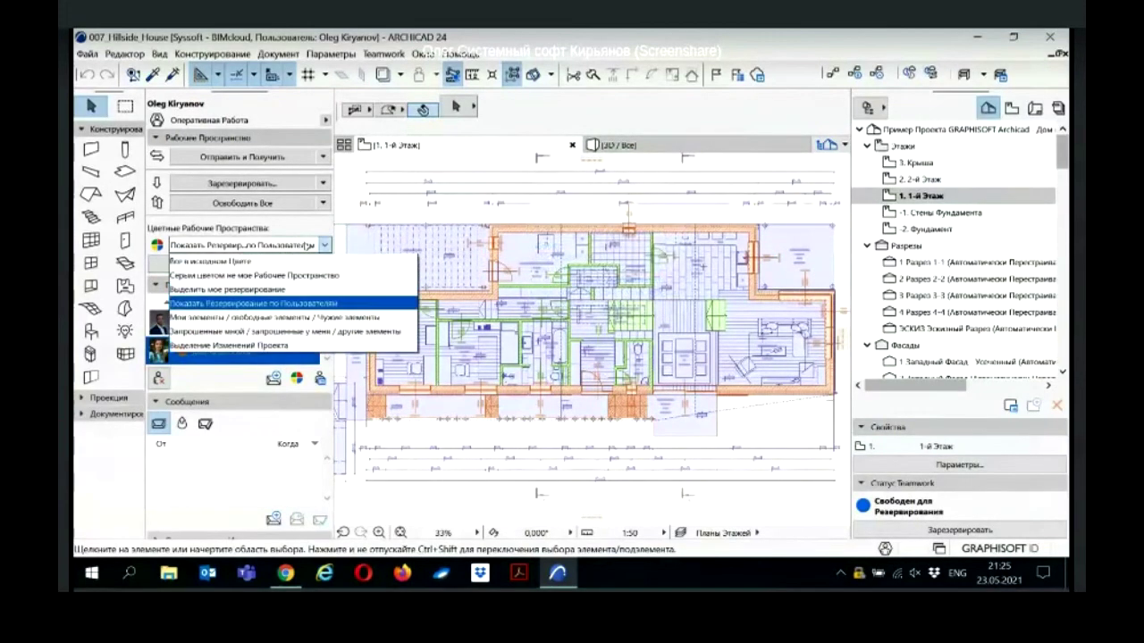
# Step: Colour the workspace by My, Free and Others' Elements, and review the Work Environment on-screen display colours
pyautogui.click(306, 317)
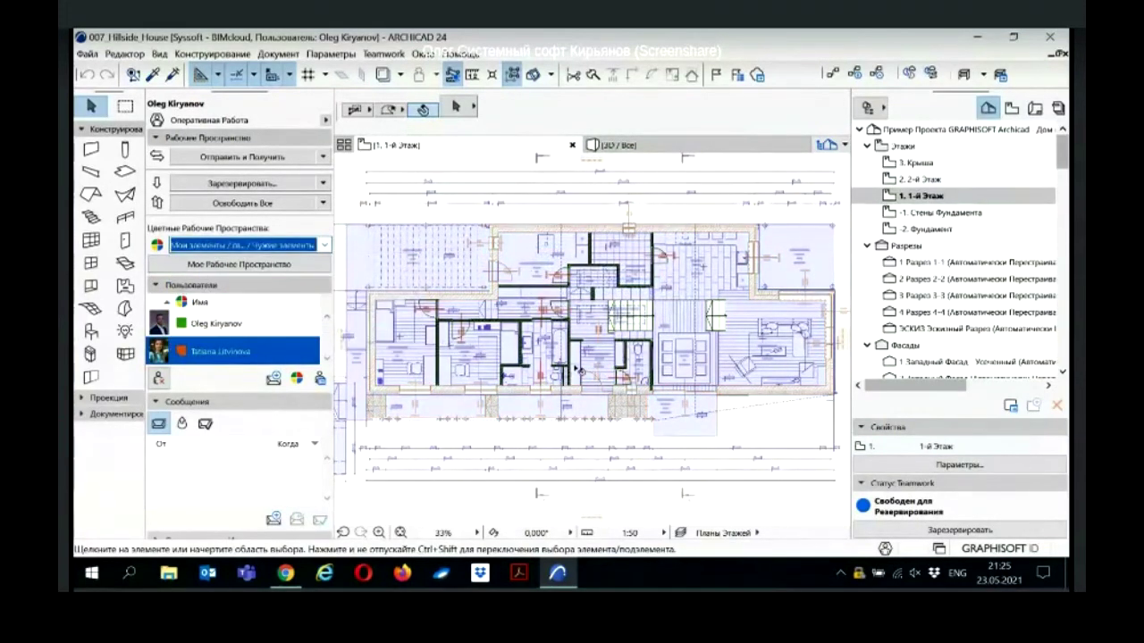
pyautogui.moveTo(592, 362); pyautogui.dragTo(565, 358, button='middle')
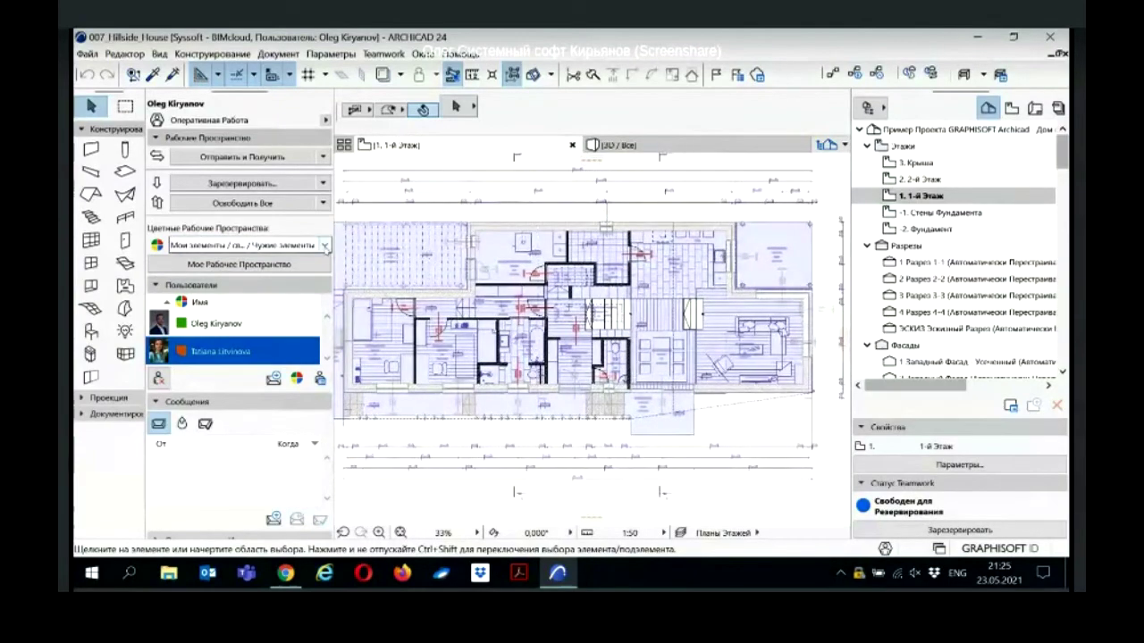
pyautogui.click(330, 54)
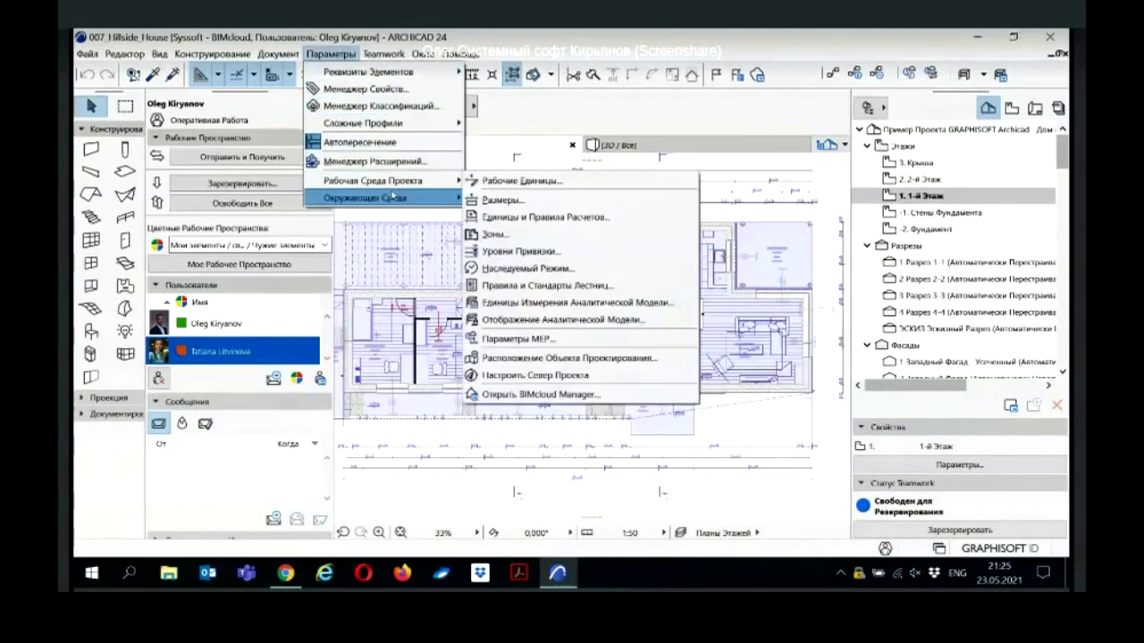
pyautogui.moveTo(392, 195)
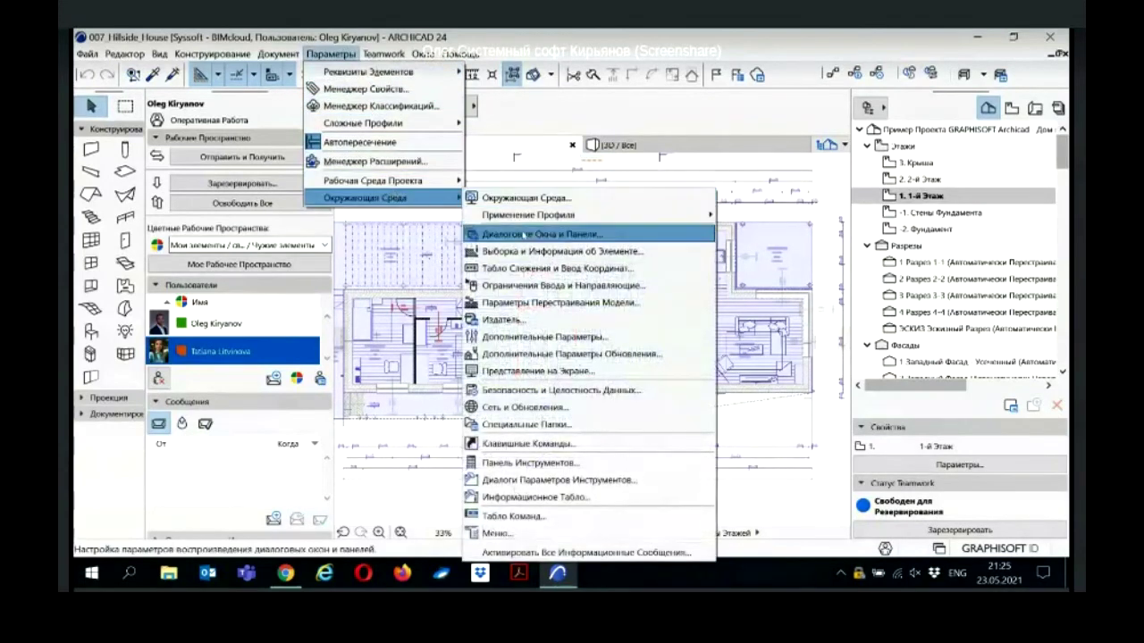
pyautogui.click(536, 370)
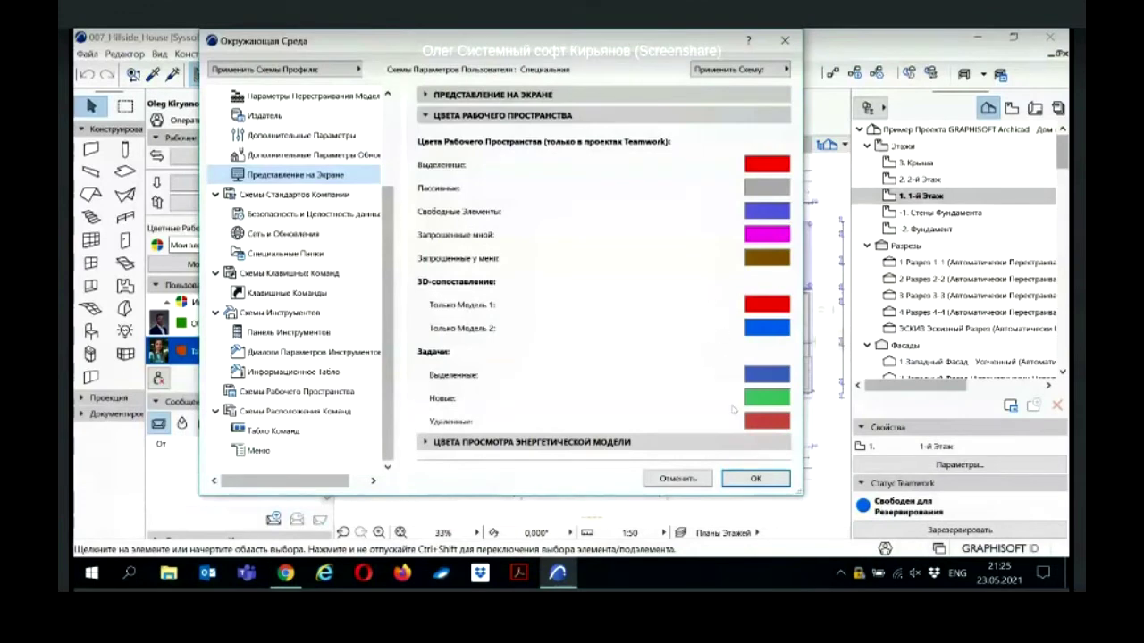
pyautogui.click(755, 478)
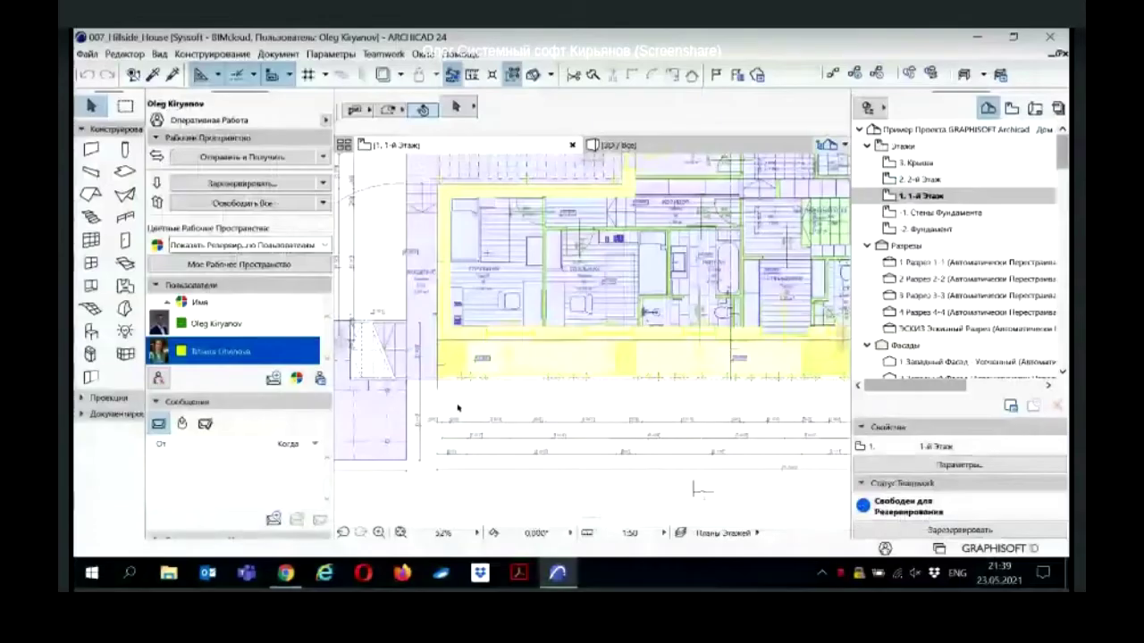
# Step: Select the two columns reserved by the other user and draft a Request Selected Elements ownership request
pyautogui.scroll(5, 462, 376)
pyautogui.scroll(4, 478, 382)
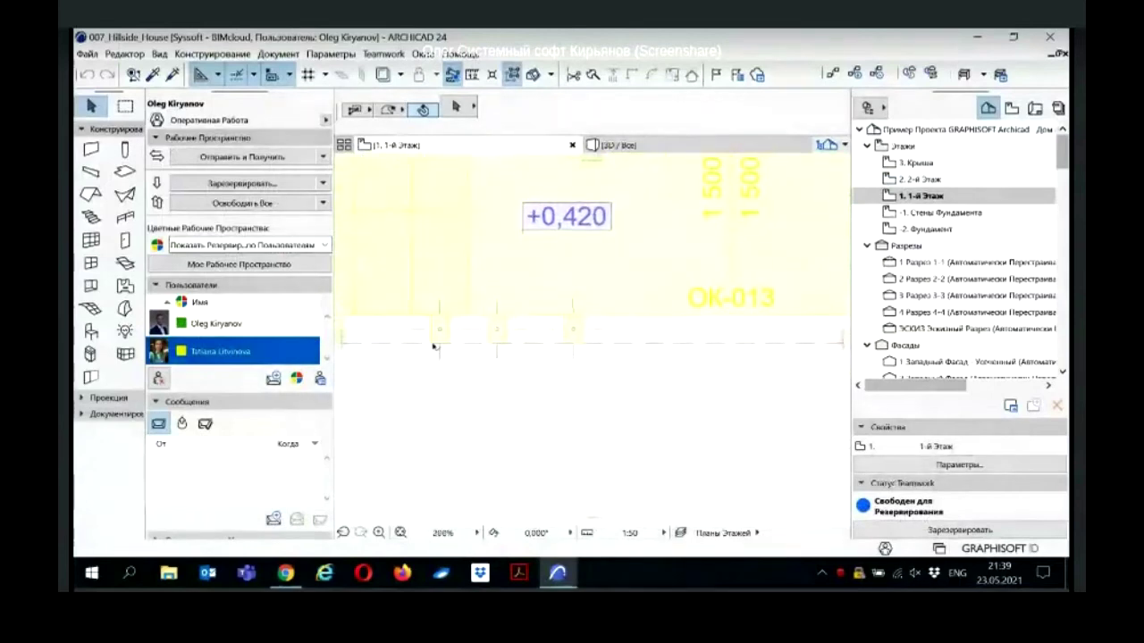
pyautogui.click(463, 329)
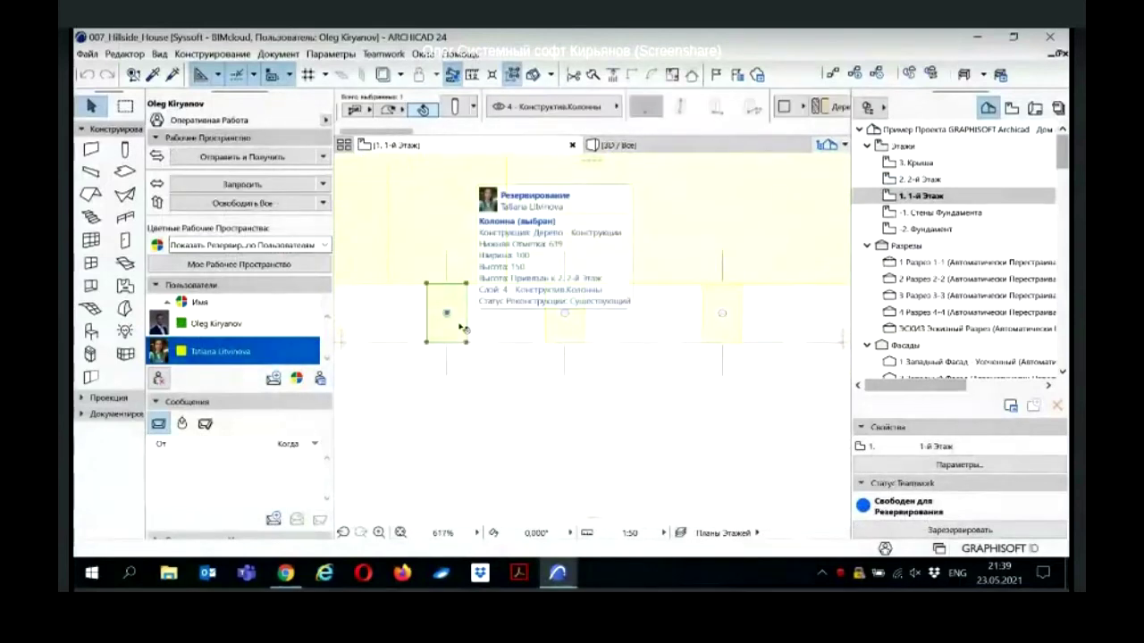
pyautogui.moveTo(470, 311); pyautogui.dragTo(488, 289)
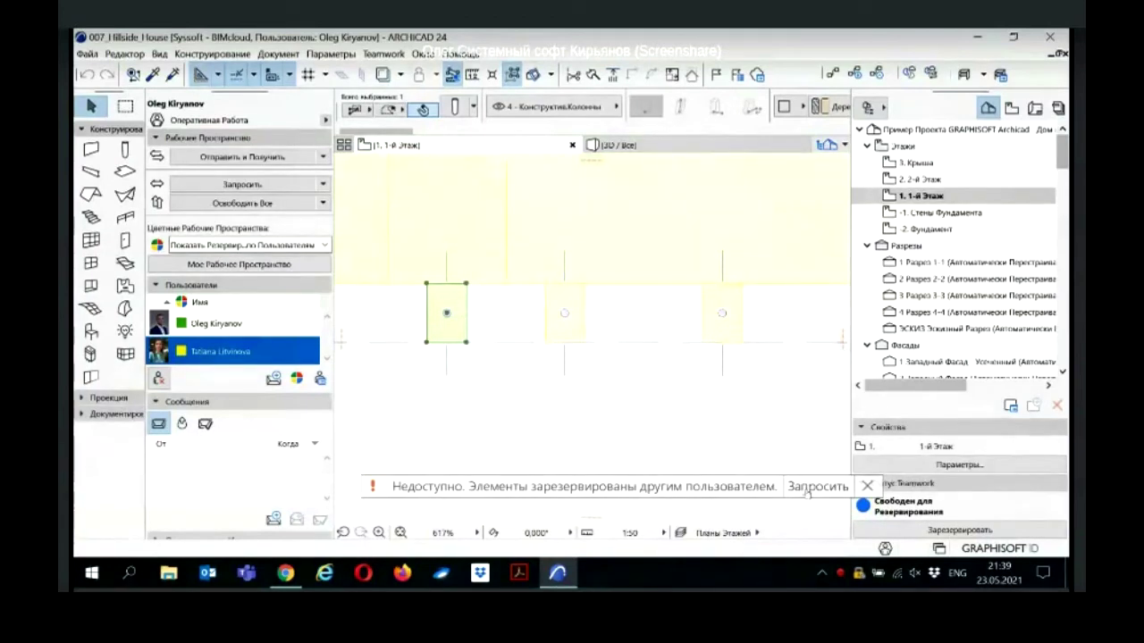
pyautogui.click(324, 184)
pyautogui.click(324, 184)
pyautogui.keyDown('shift'); pyautogui.click(733, 301); pyautogui.keyUp('shift')
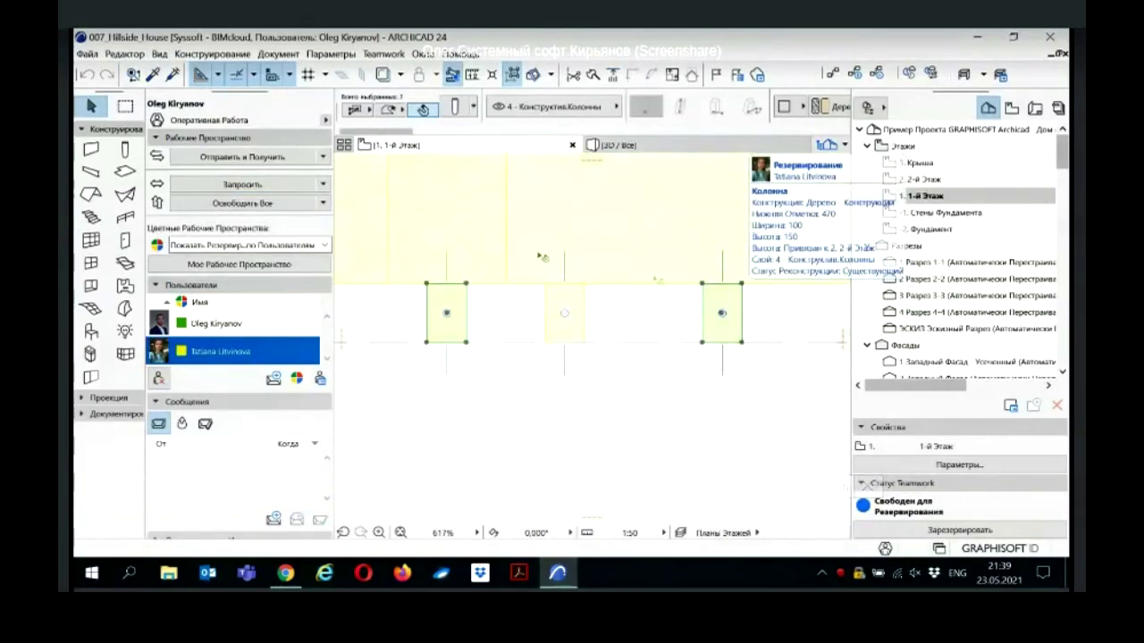
pyautogui.click(324, 185)
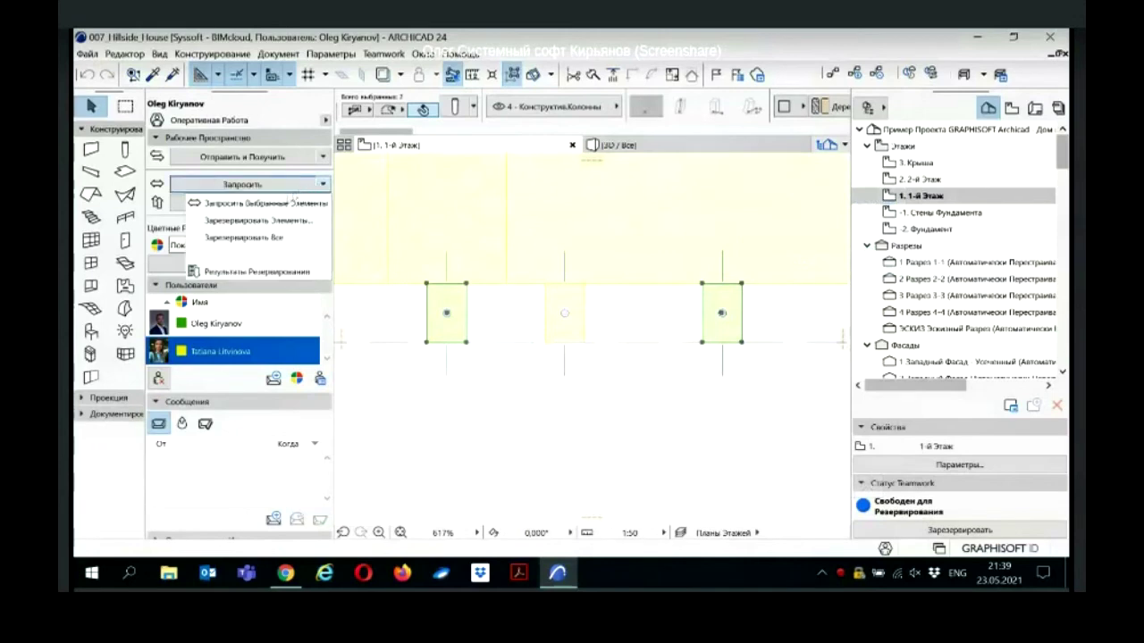
pyautogui.click(295, 203)
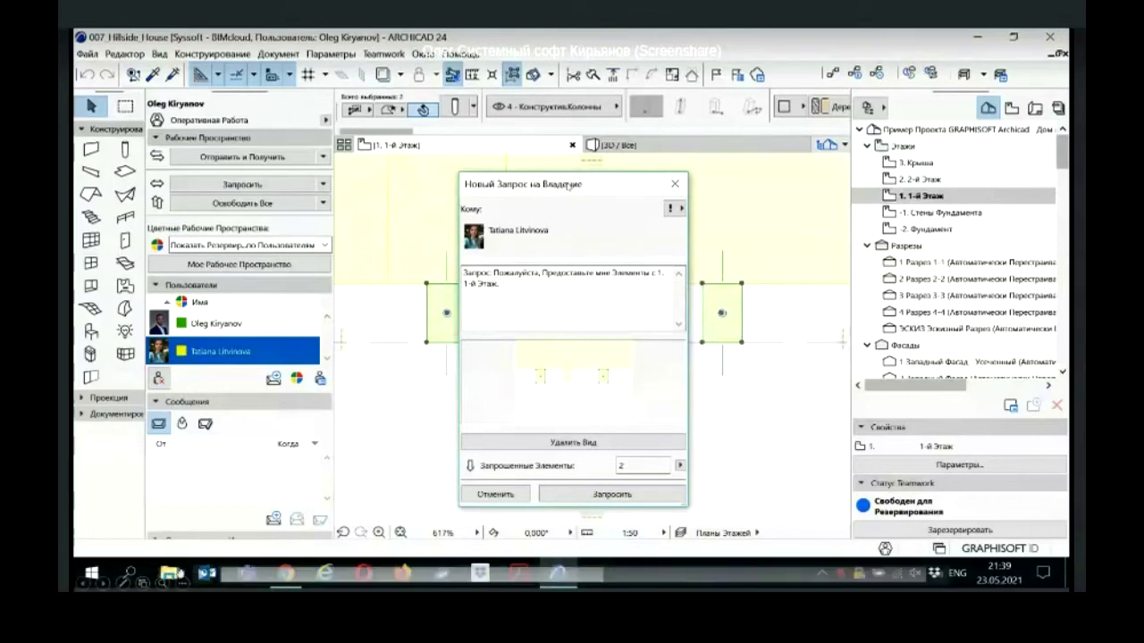
# Step: Send the two-column ownership request to the other team member
pyautogui.moveTo(569, 185); pyautogui.dragTo(572, 185)
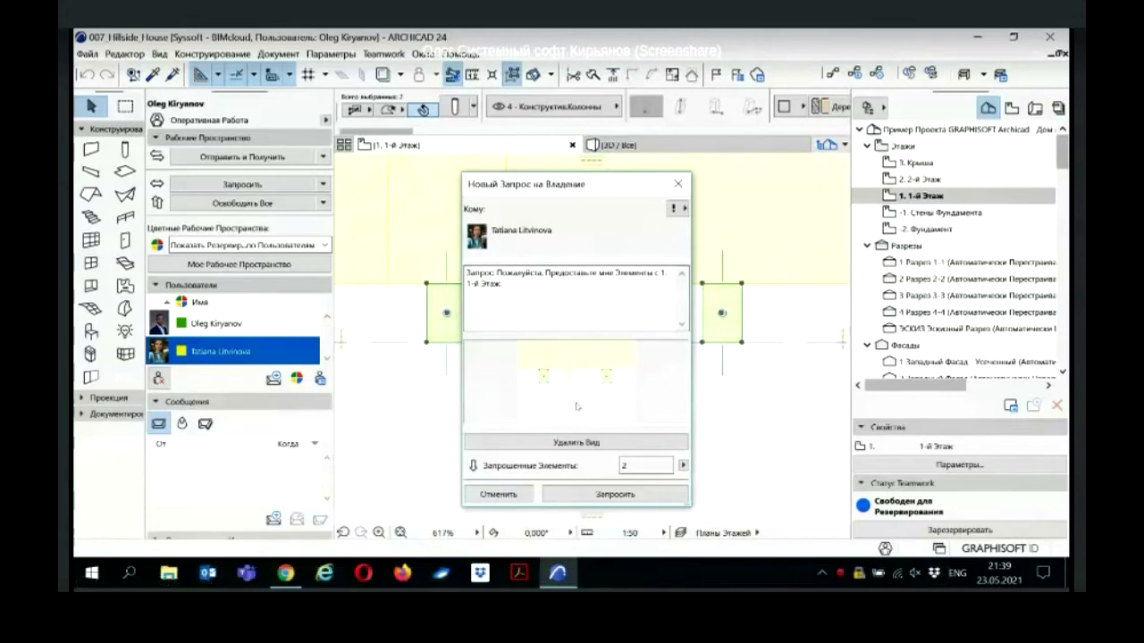
pyautogui.click(683, 465)
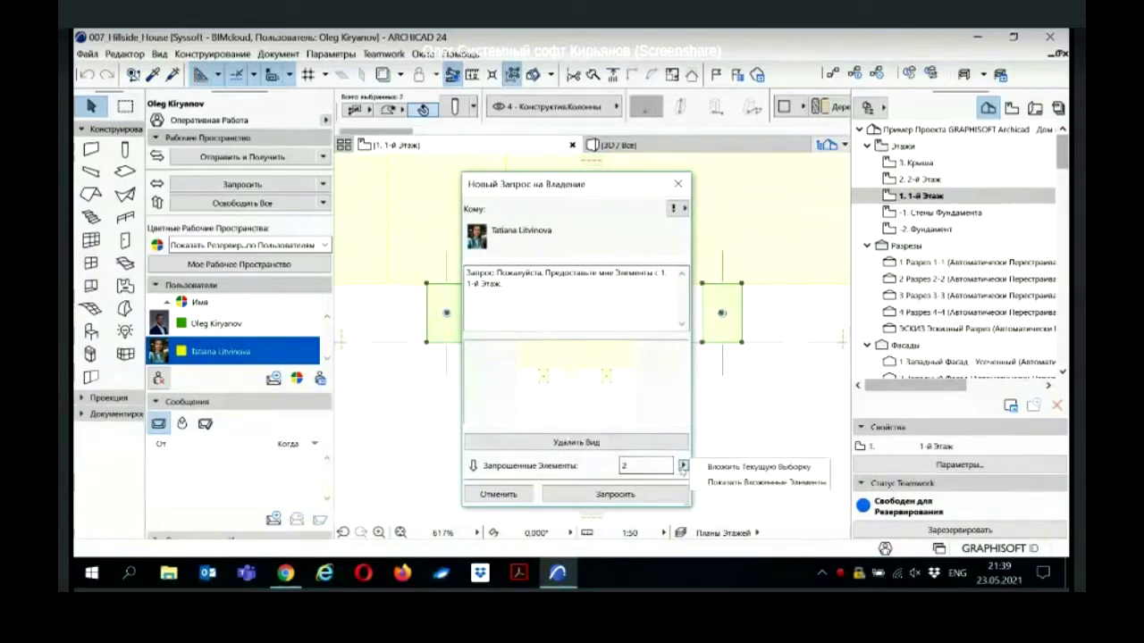
pyautogui.click(683, 465)
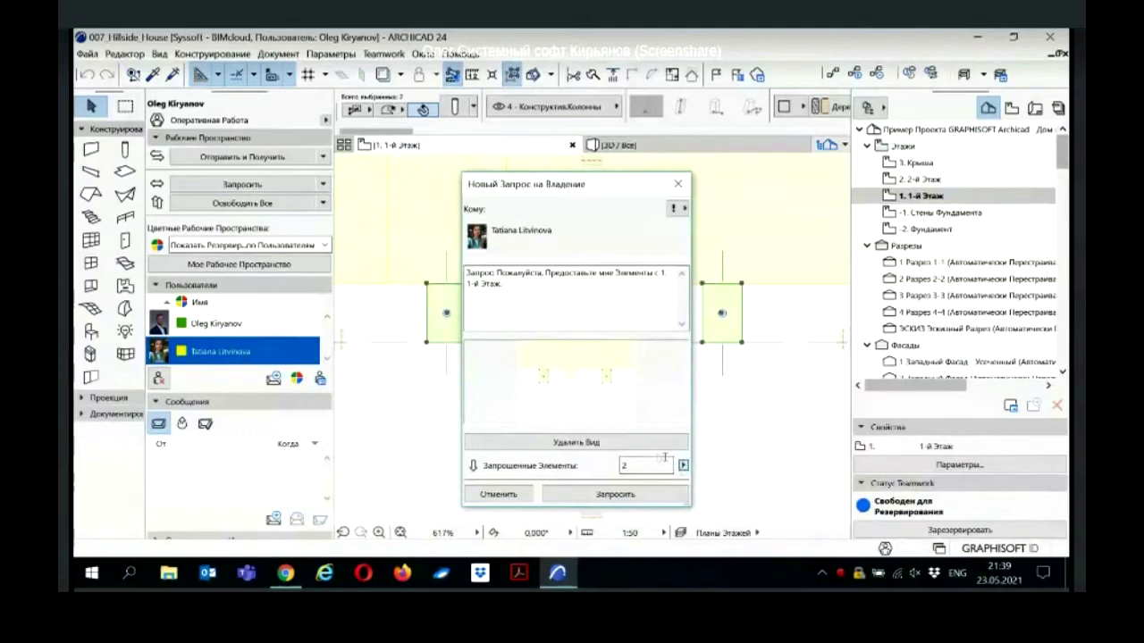
pyautogui.click(587, 495)
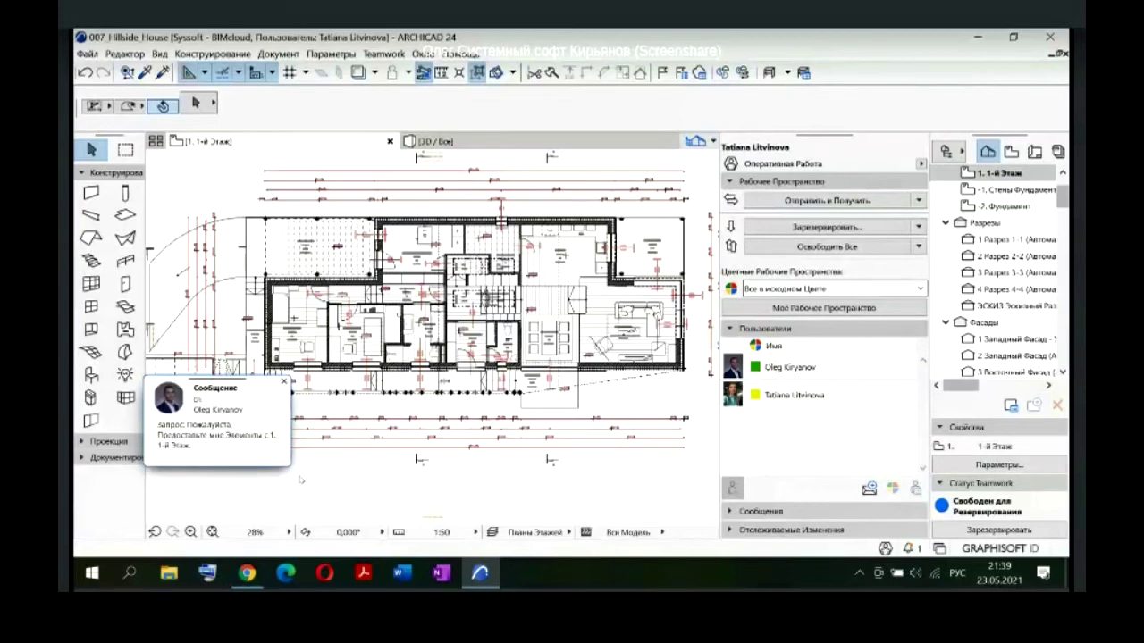
# Step: Show the two requested columns, reply 'Предоставляю' and grant the colleague ownership of them
pyautogui.click(223, 426)
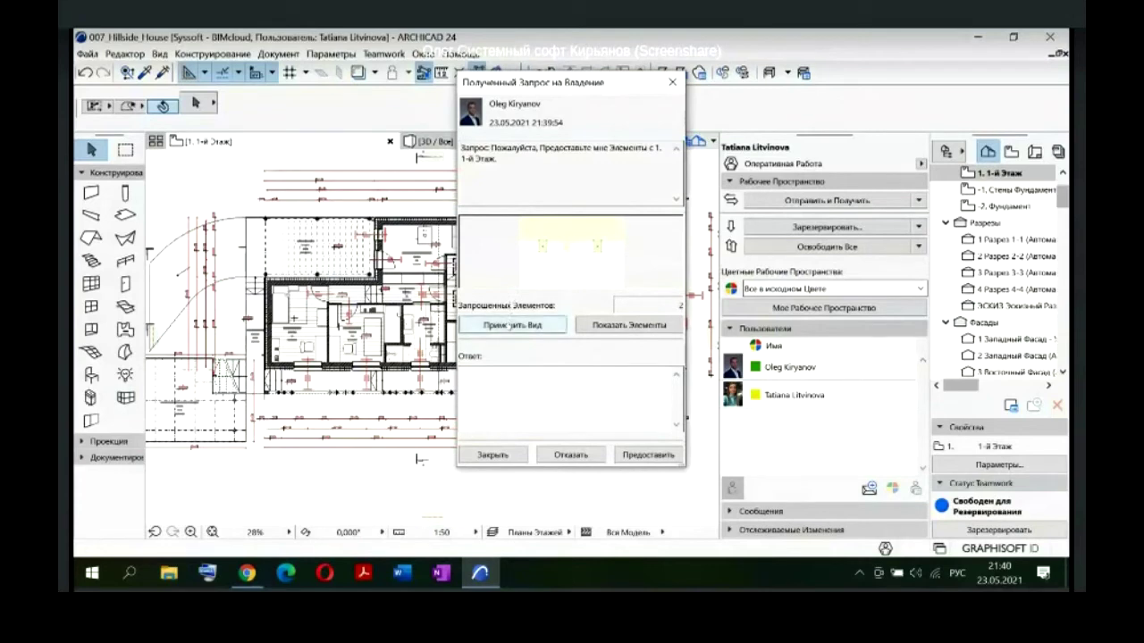
pyautogui.click(512, 325)
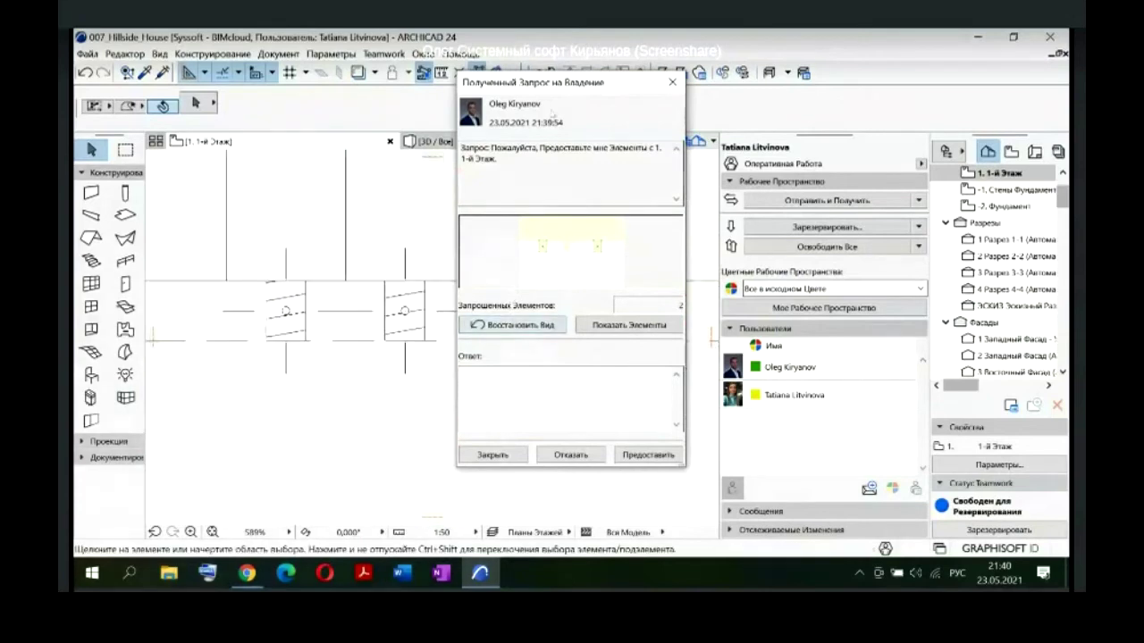
pyautogui.moveTo(558, 85); pyautogui.dragTo(748, 114)
pyautogui.click(808, 353)
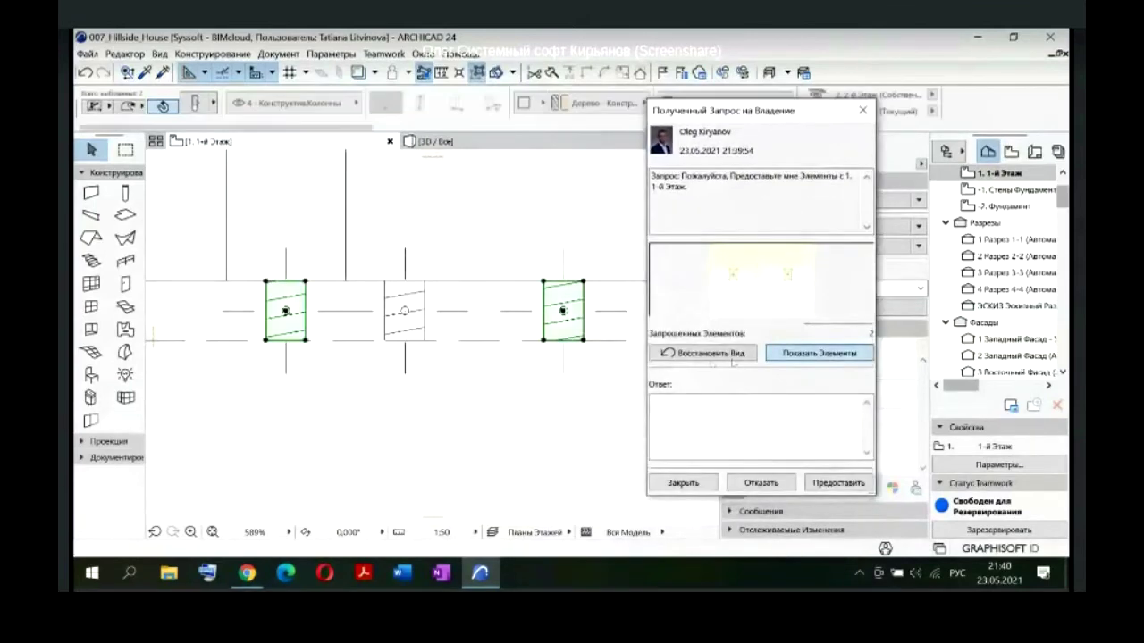
pyautogui.click(684, 402)
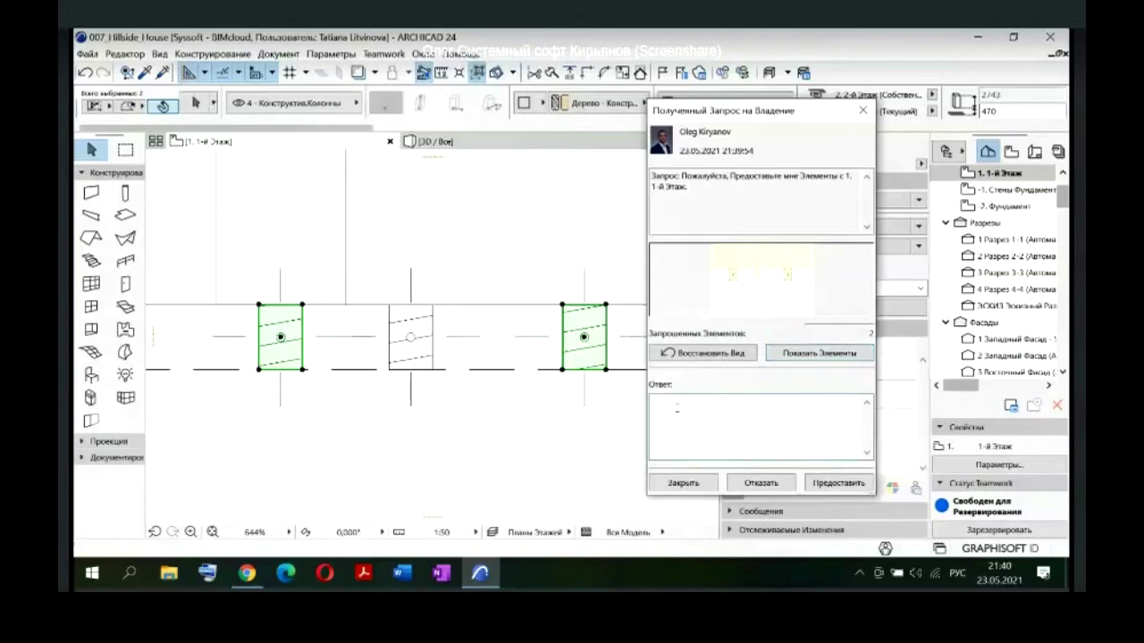
pyautogui.write('Предоставляю')
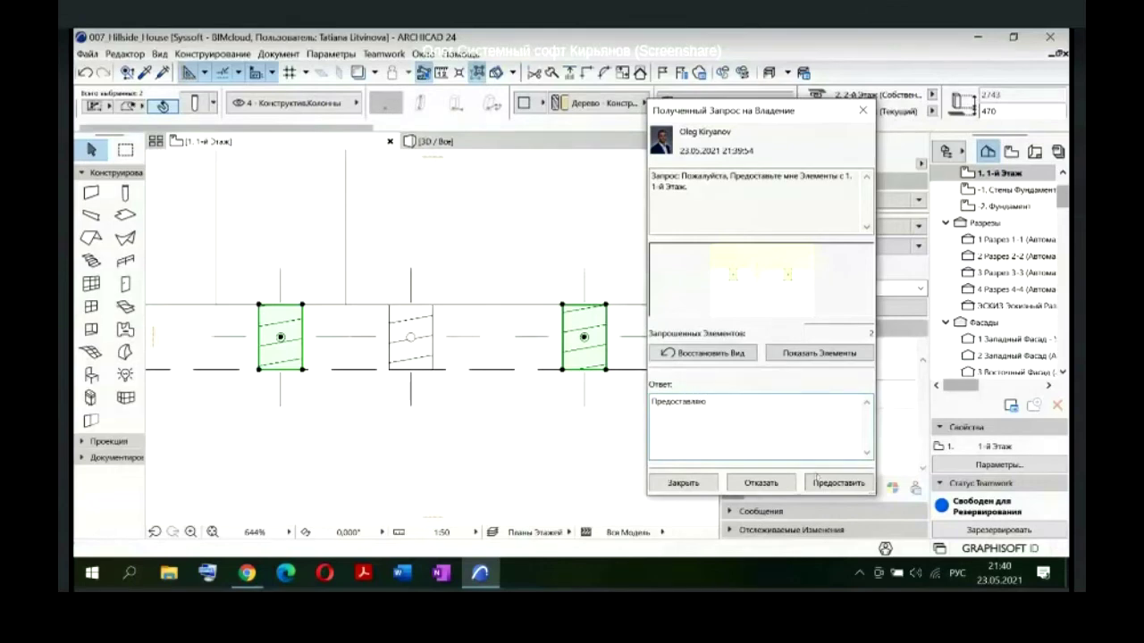
pyautogui.click(824, 483)
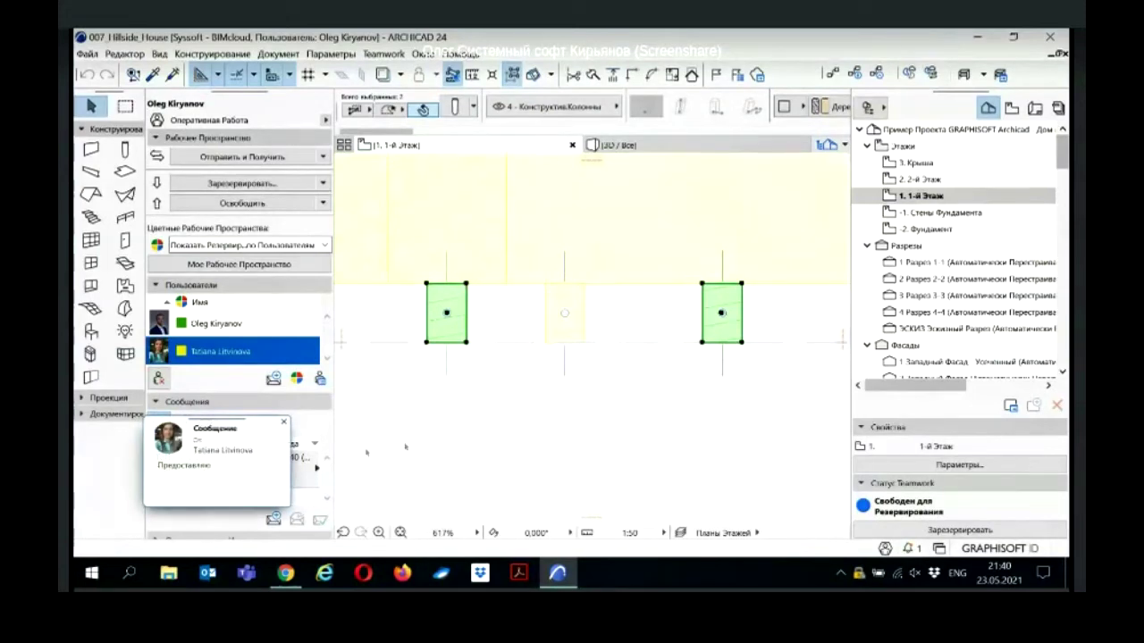
# Step: Mark the granted request as completed and set the Messages filter back to incoming only
pyautogui.click(233, 463)
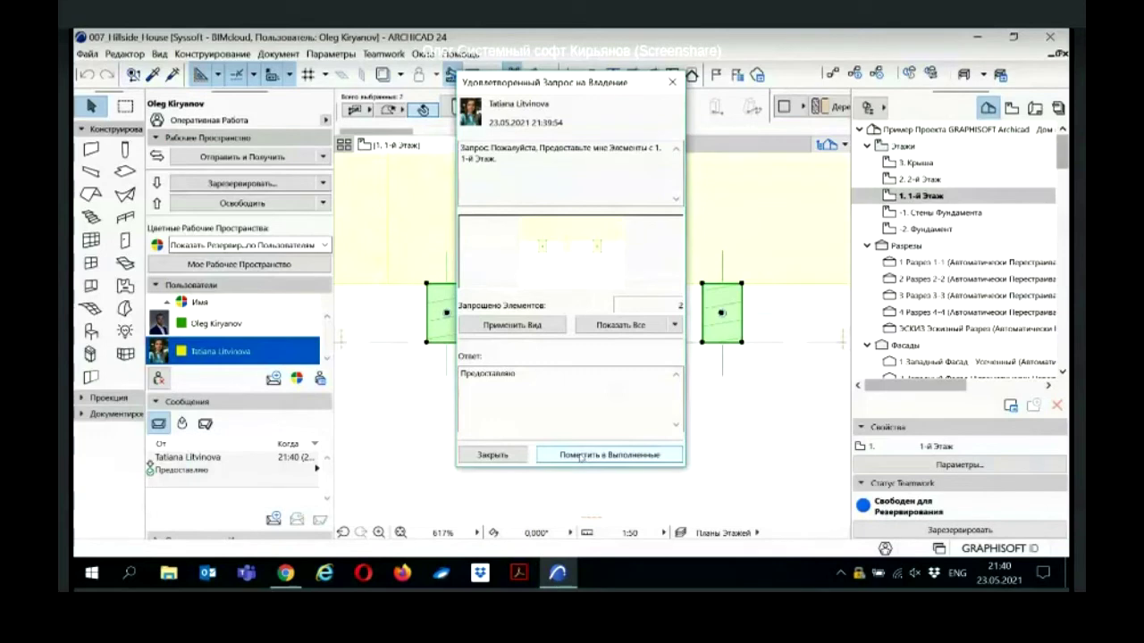
pyautogui.click(572, 455)
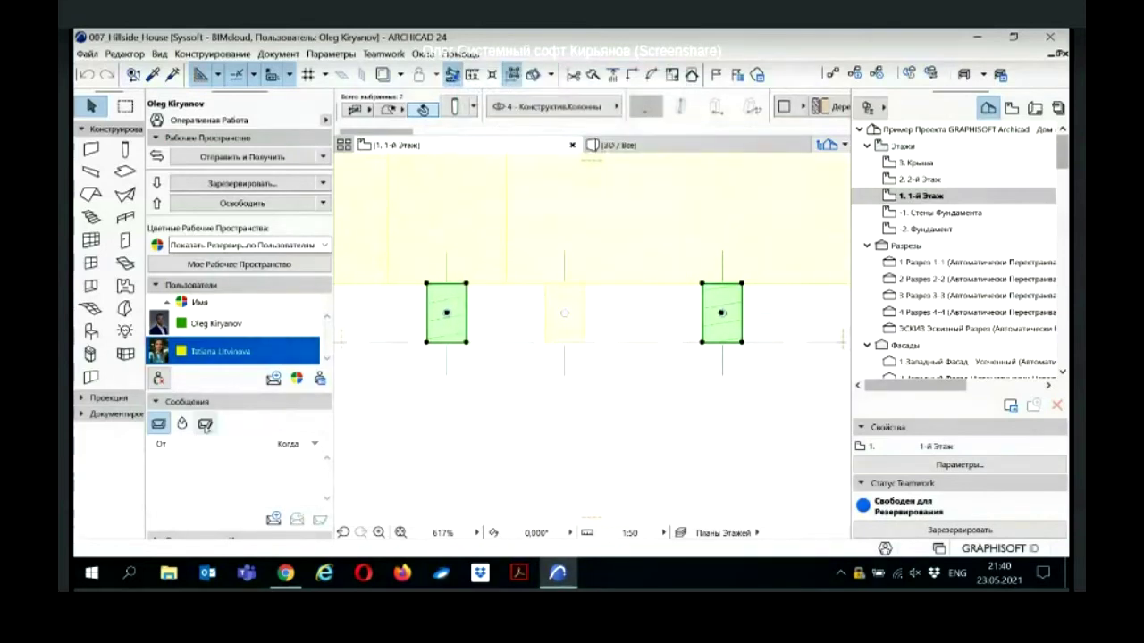
pyautogui.click(205, 425)
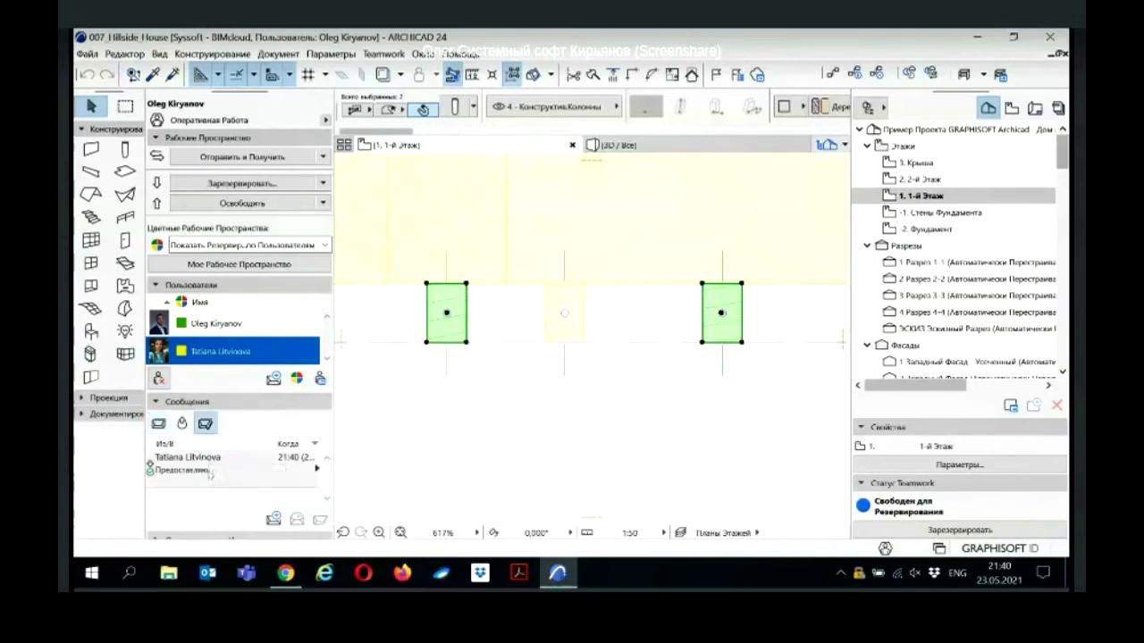
pyautogui.click(158, 424)
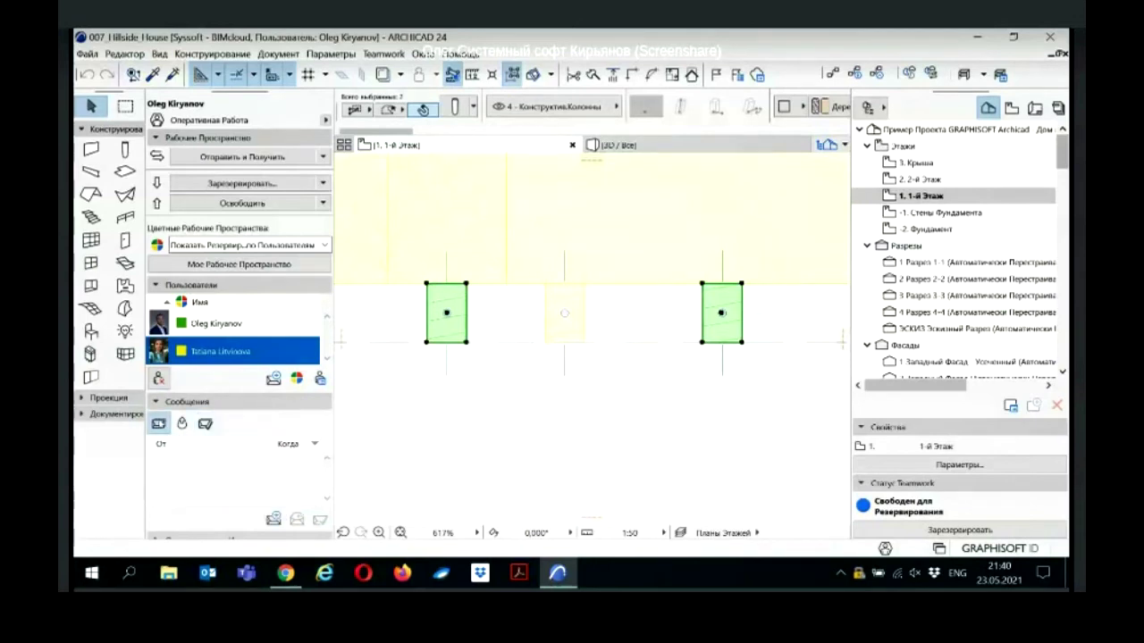
pyautogui.moveTo(494, 391); pyautogui.dragTo(475, 410, button='middle')
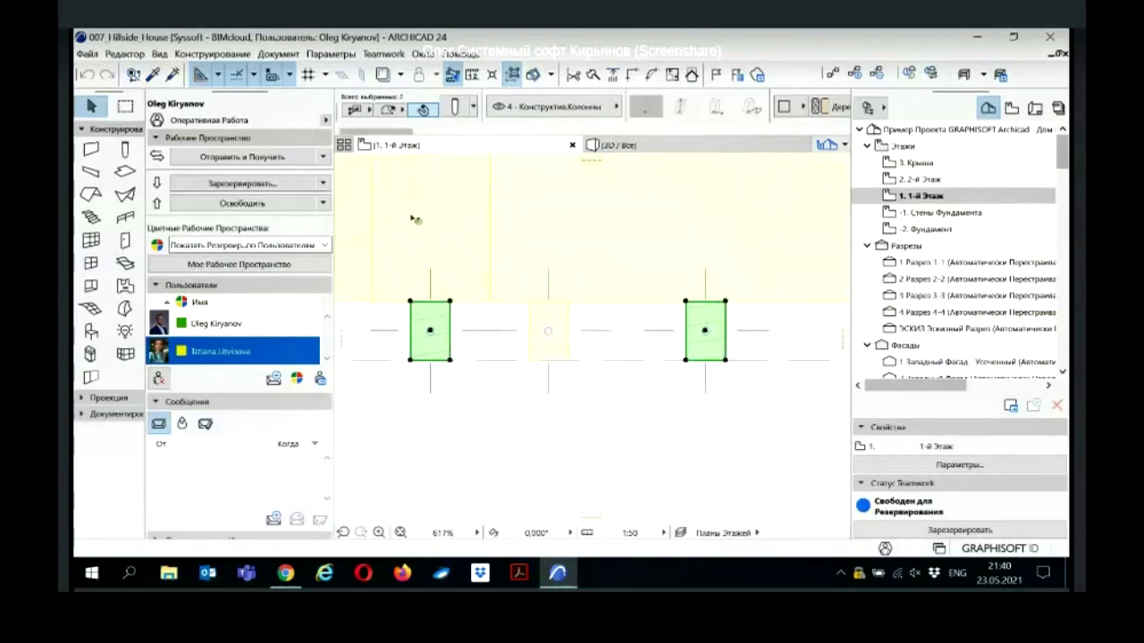
pyautogui.moveTo(437, 316)
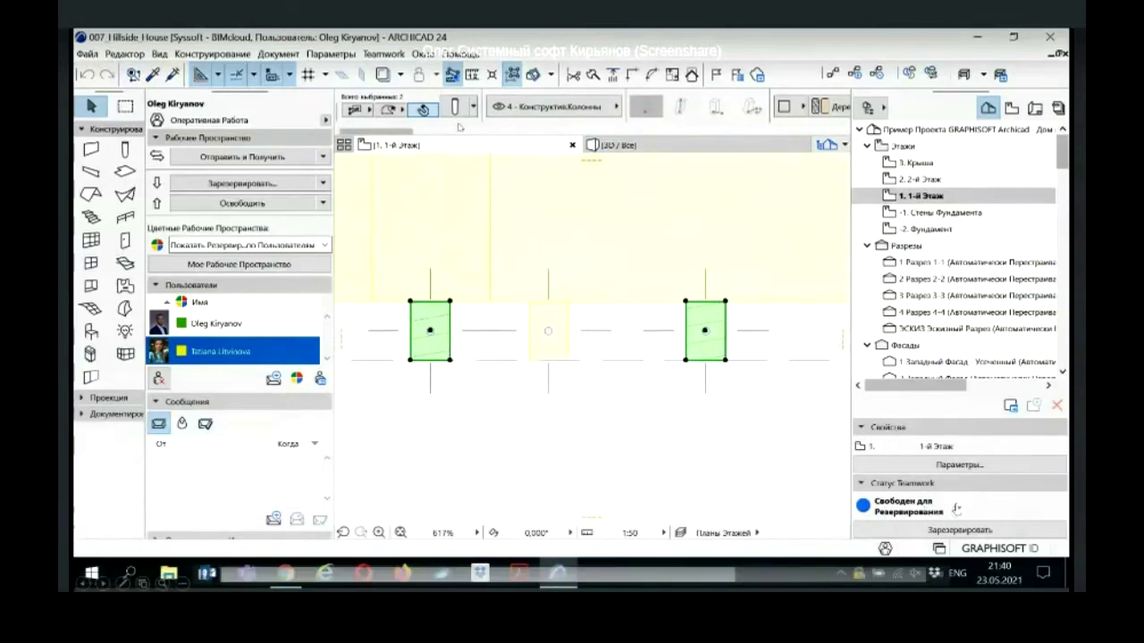
# Step: Open the selected columns' settings and list all messages, including the granted reply
pyautogui.hotkey('ctrl', 't')
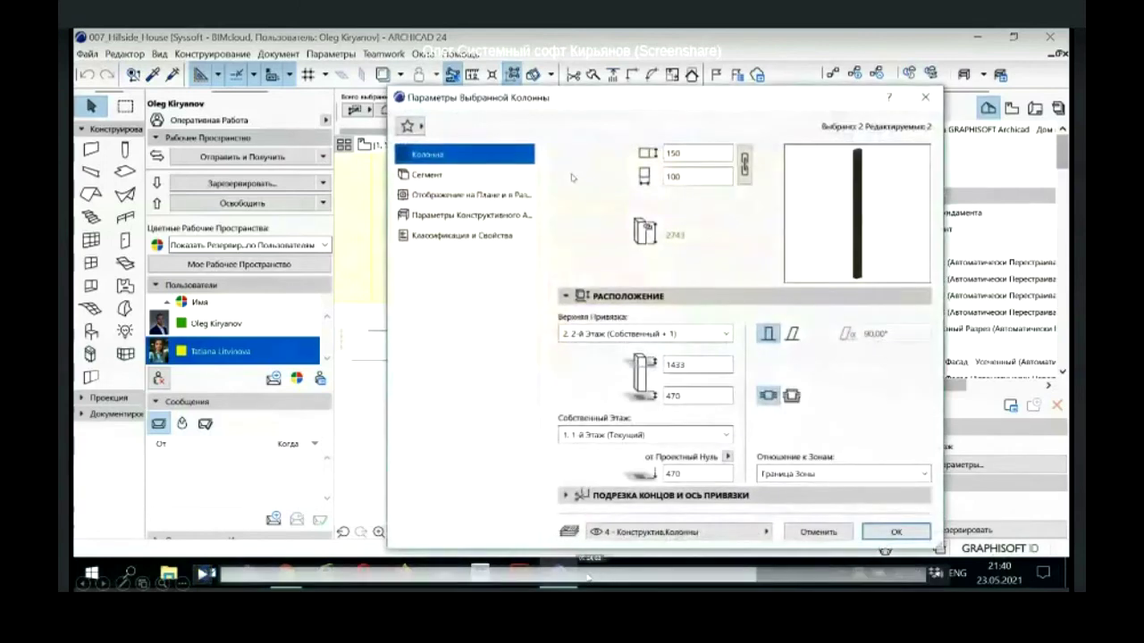
pyautogui.click(583, 580)
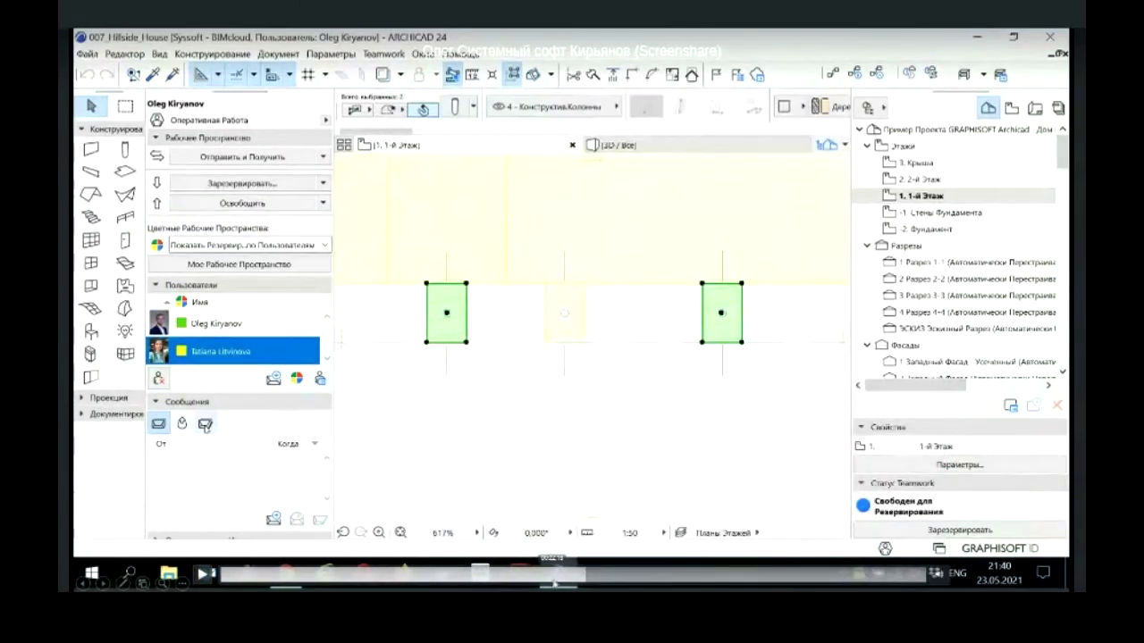
pyautogui.click(556, 579)
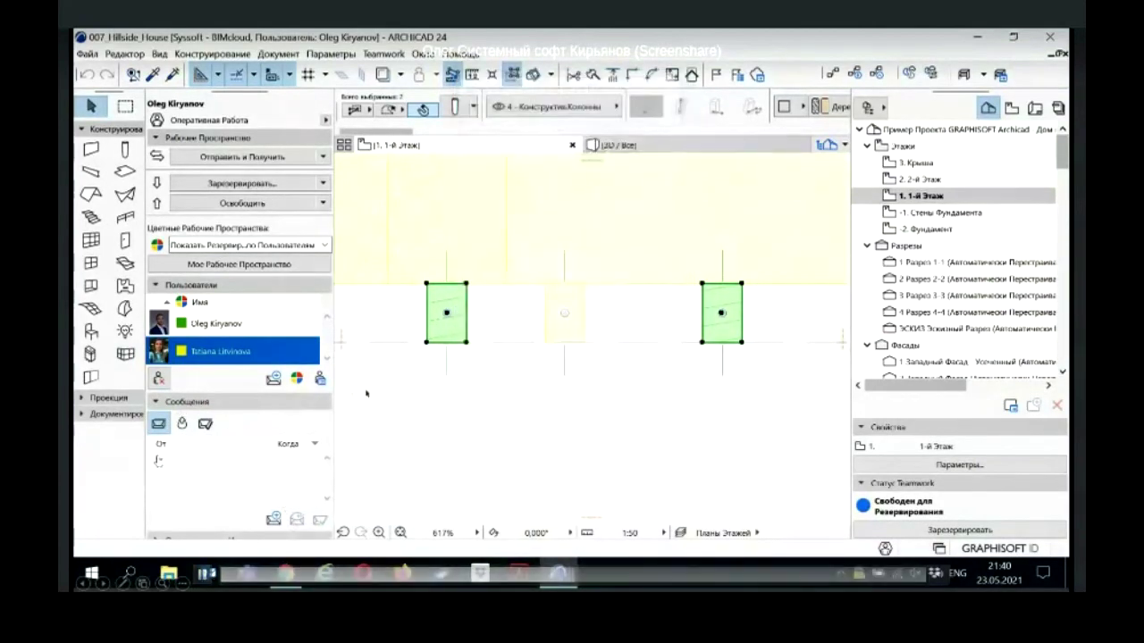
pyautogui.click(204, 424)
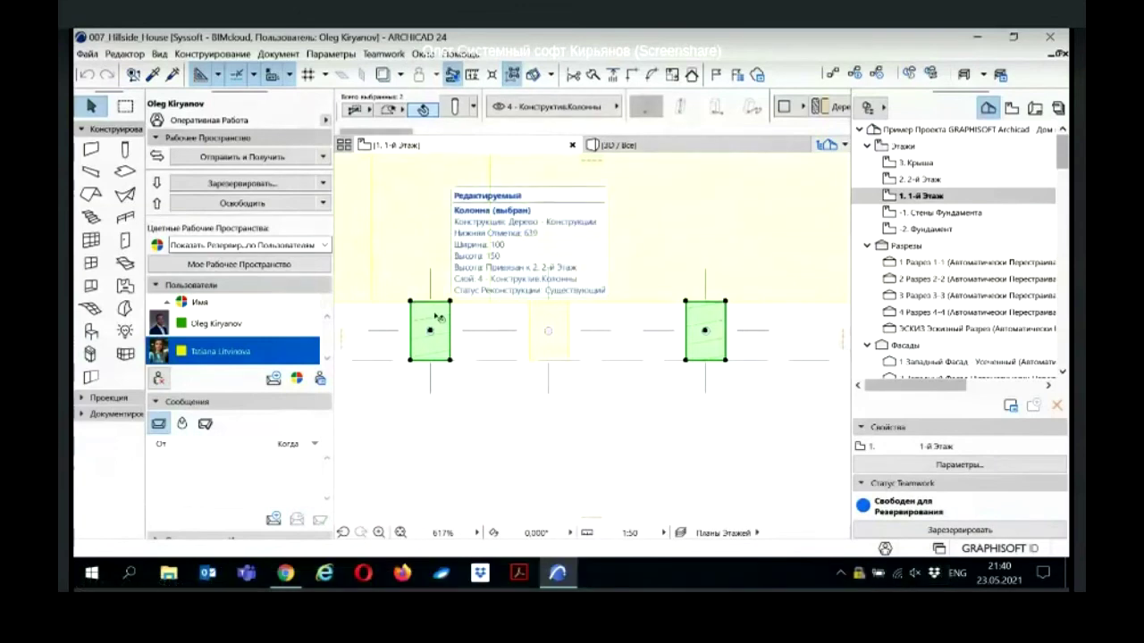
# Step: Reduce the two columns' width from 100 to 50, then deselect them
pyautogui.click(456, 108)
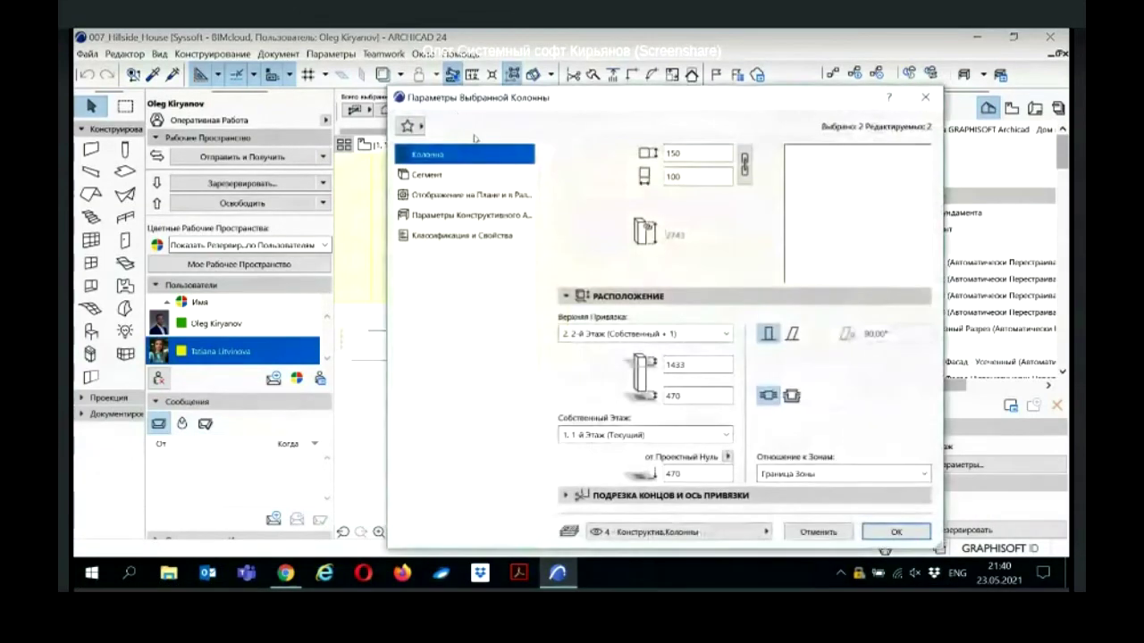
pyautogui.moveTo(695, 176); pyautogui.dragTo(660, 177)
pyautogui.write('50')
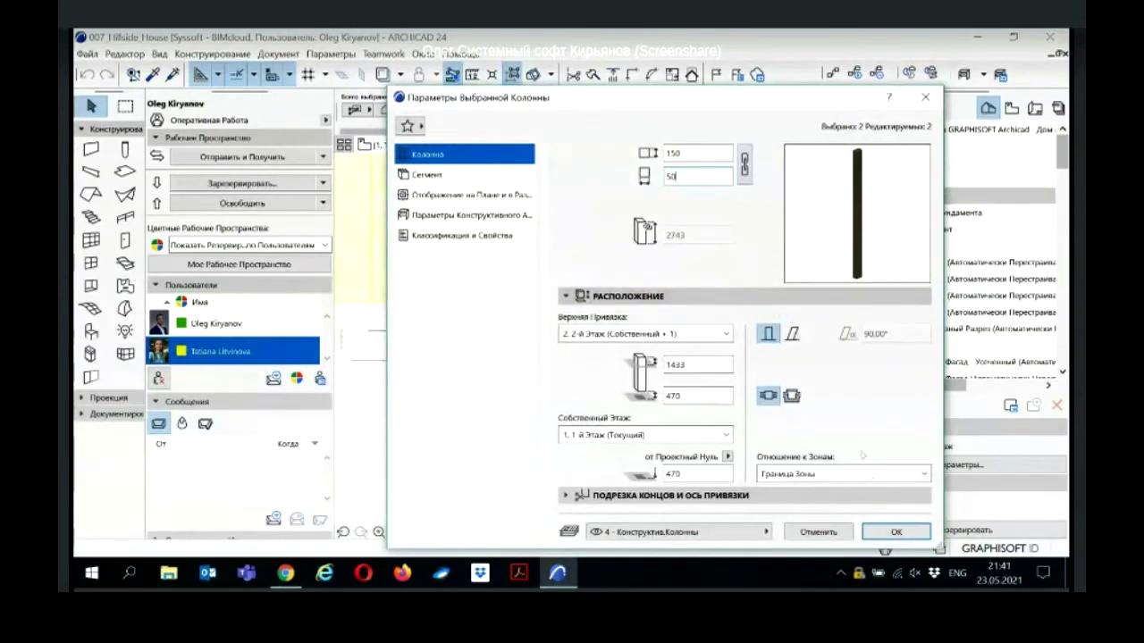
pyautogui.click(894, 531)
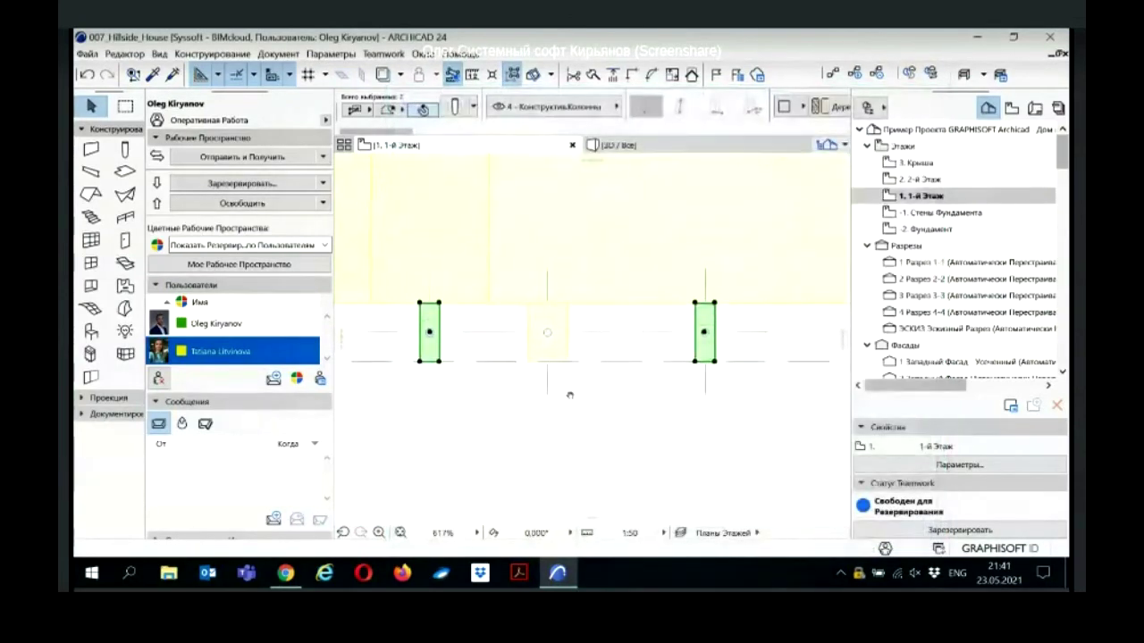
pyautogui.moveTo(569, 394); pyautogui.dragTo(567, 406, button='middle')
pyautogui.click(567, 416)
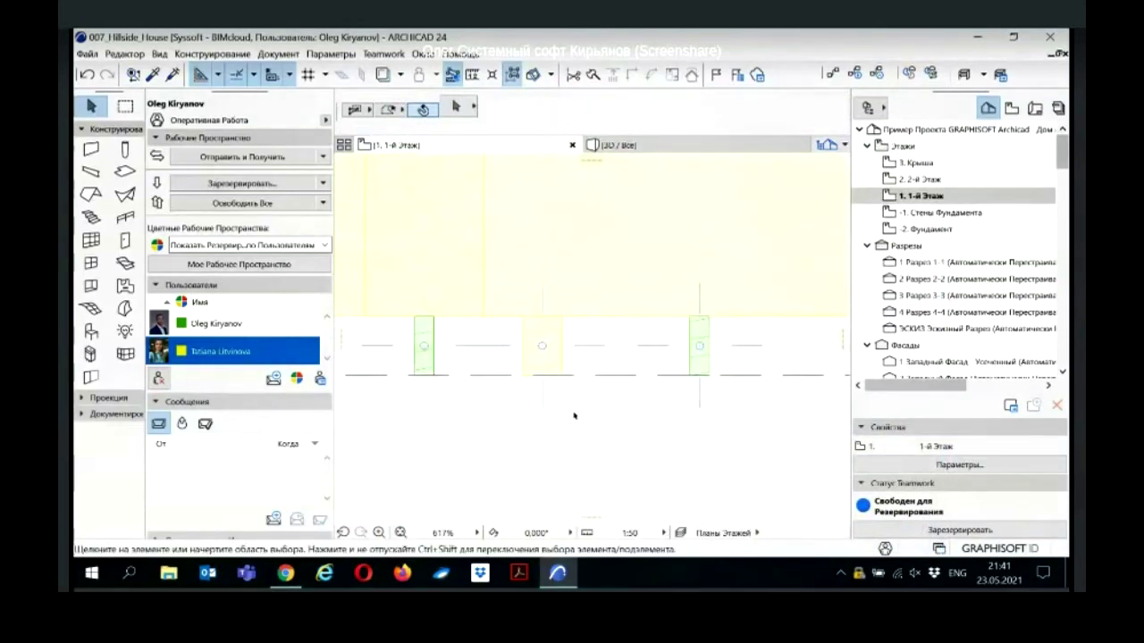
# Step: Zoom out of the plan and advance the slideshow to 'Отправка и получение изменений'
pyautogui.scroll(-2, 576, 412)
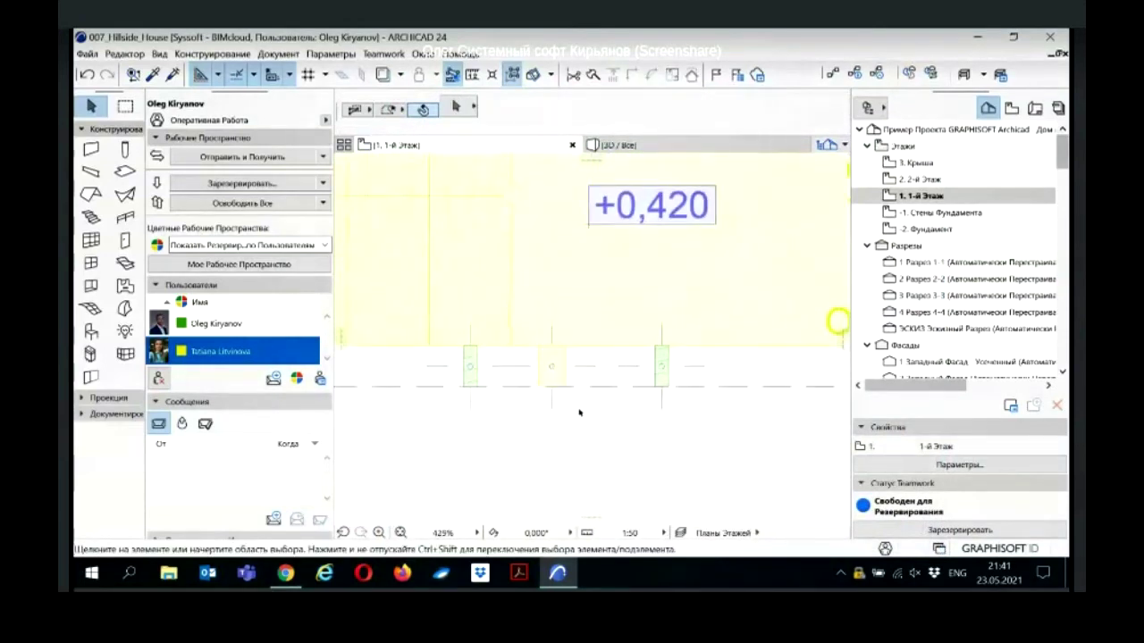
pyautogui.scroll(-1, 580, 412)
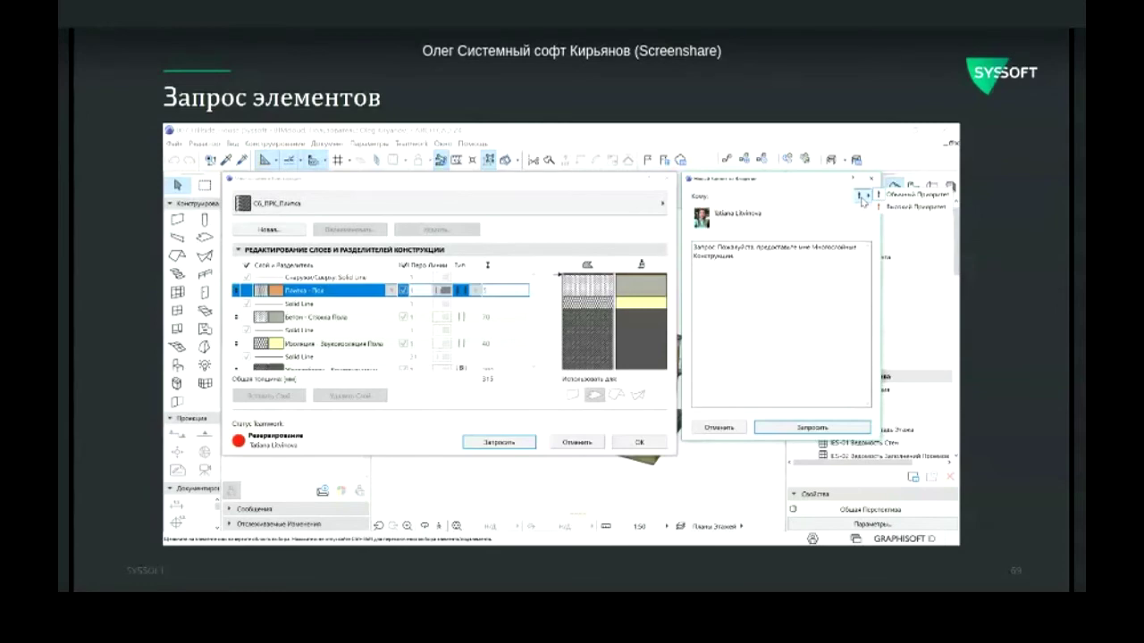
pyautogui.press('Right')
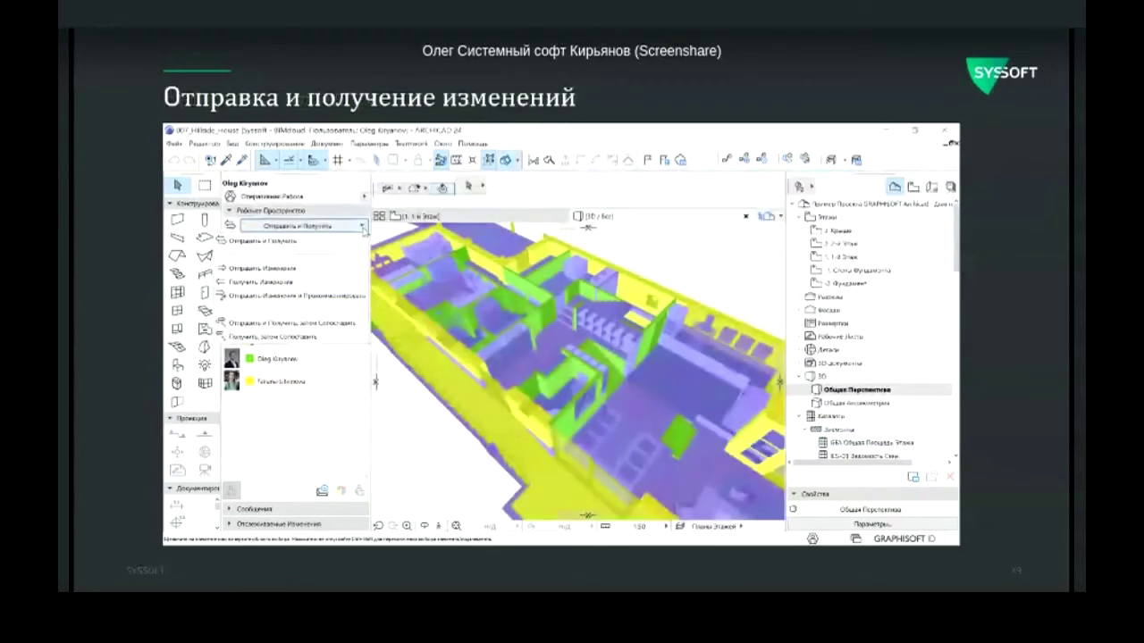
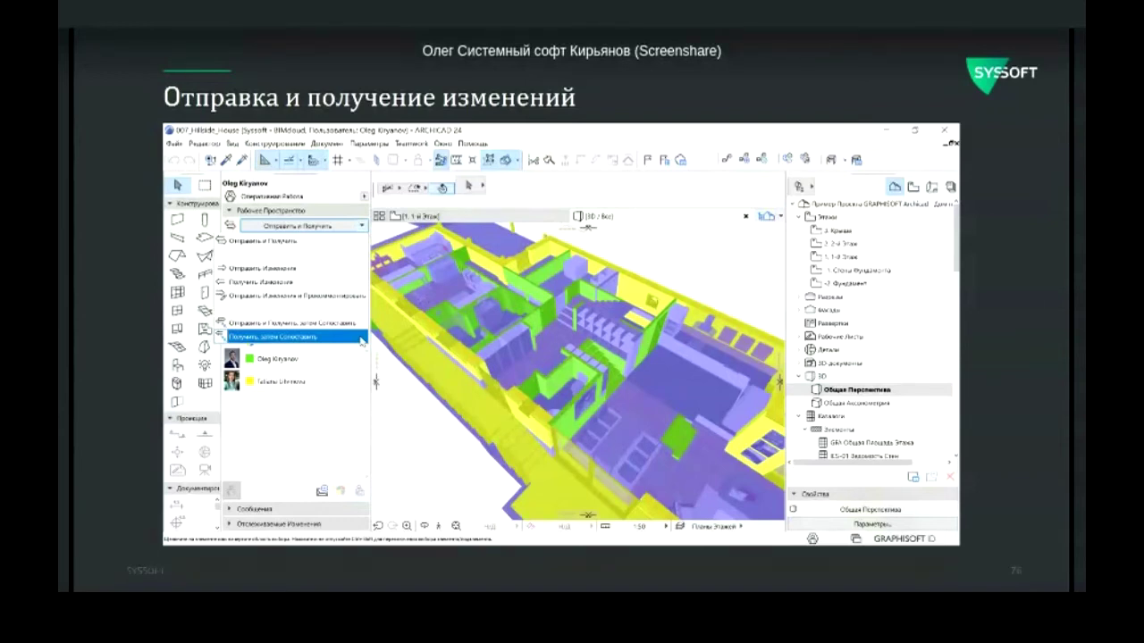
# Step: Advance the slides to the 'Освобождение элементов' slide
pyautogui.press('Right')
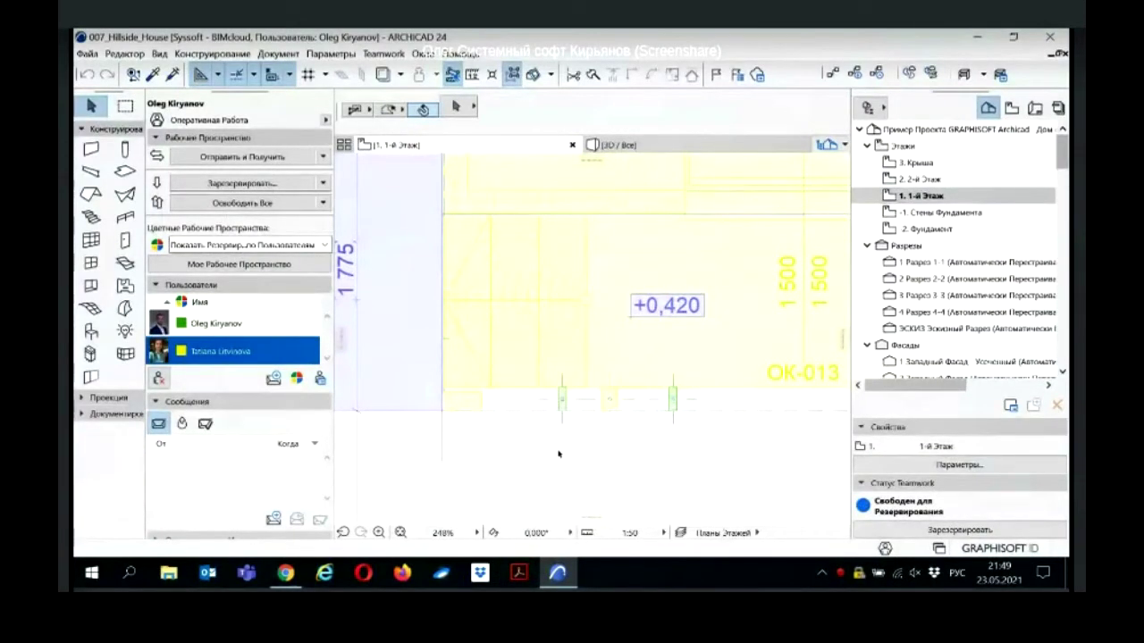
# Step: Select the two small columns, choose to release them with a comment, and move the comment dialog aside
pyautogui.click(561, 398)
pyautogui.keyDown('shift'); pyautogui.click(672, 400); pyautogui.keyUp('shift')
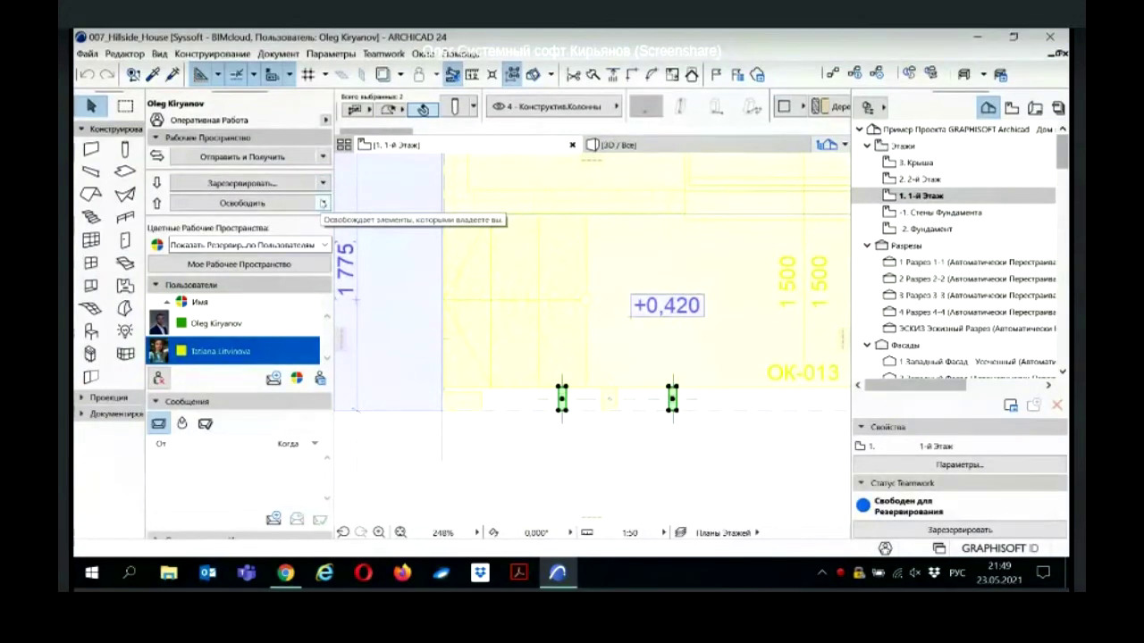
pyautogui.click(323, 204)
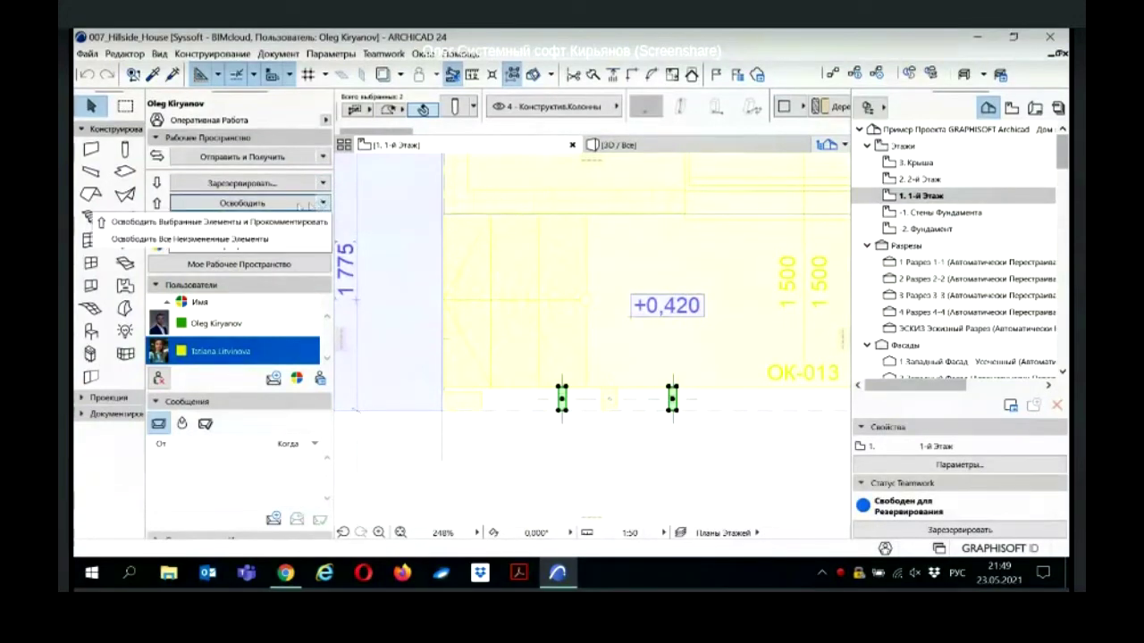
pyautogui.click(230, 224)
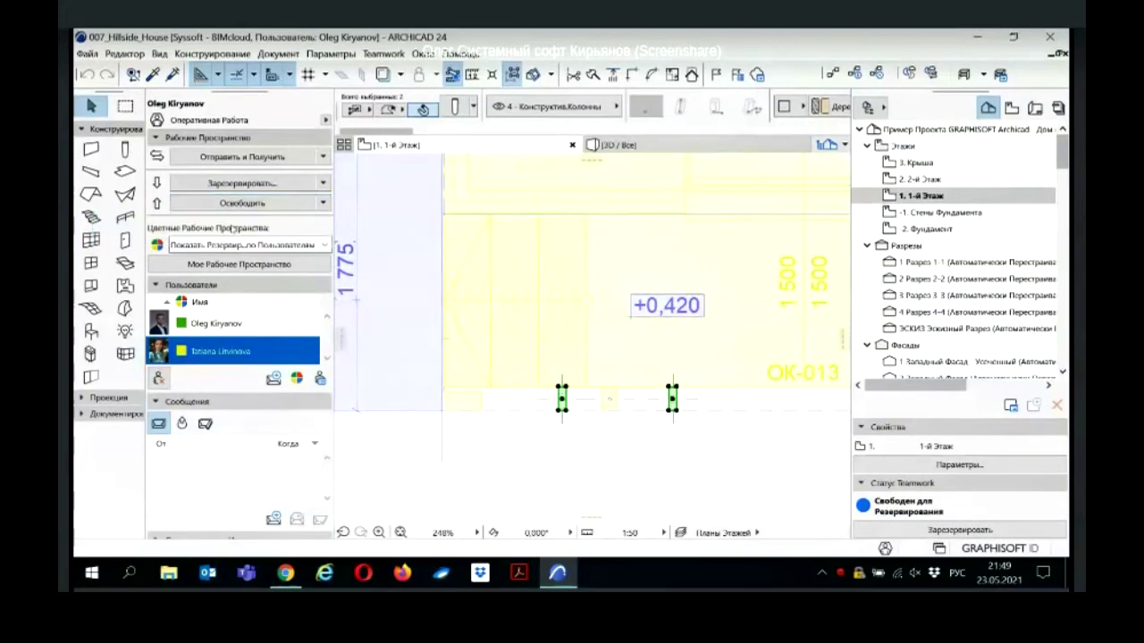
pyautogui.moveTo(554, 106); pyautogui.dragTo(458, 141)
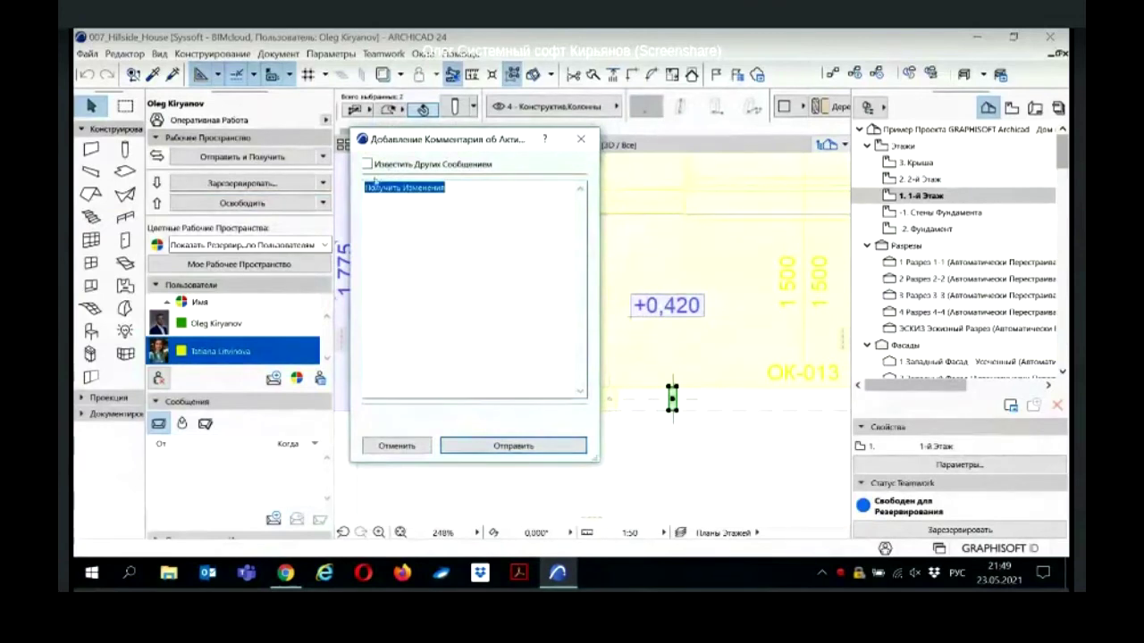
# Step: Send the release with a notification; as the colleague, read and close the 'Получить Изменения' message
pyautogui.click(367, 164)
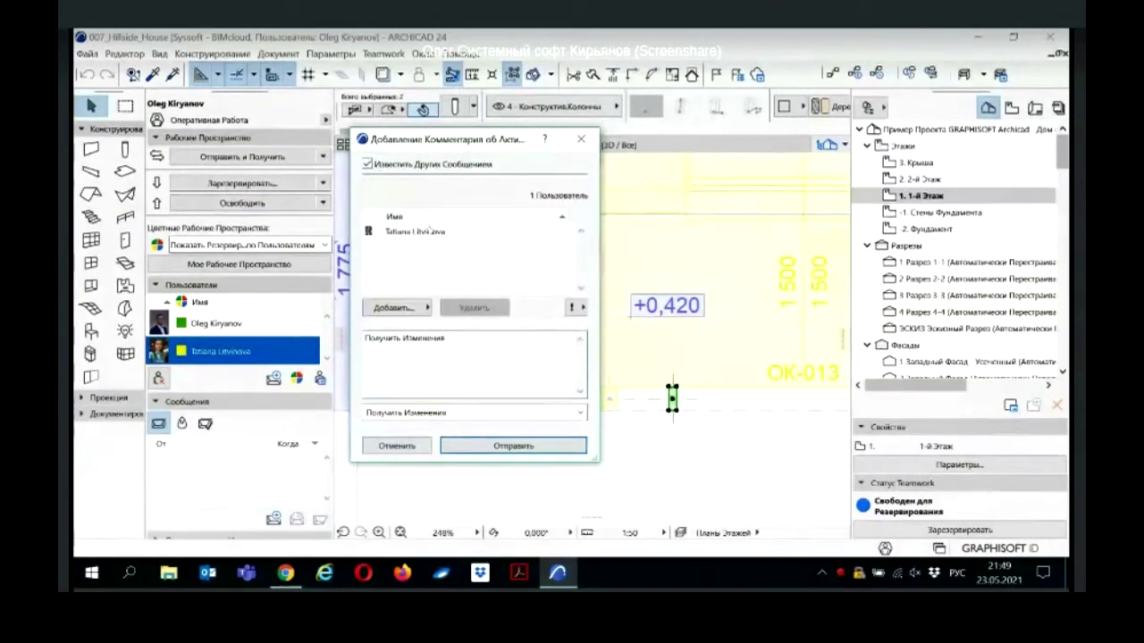
pyautogui.click(505, 447)
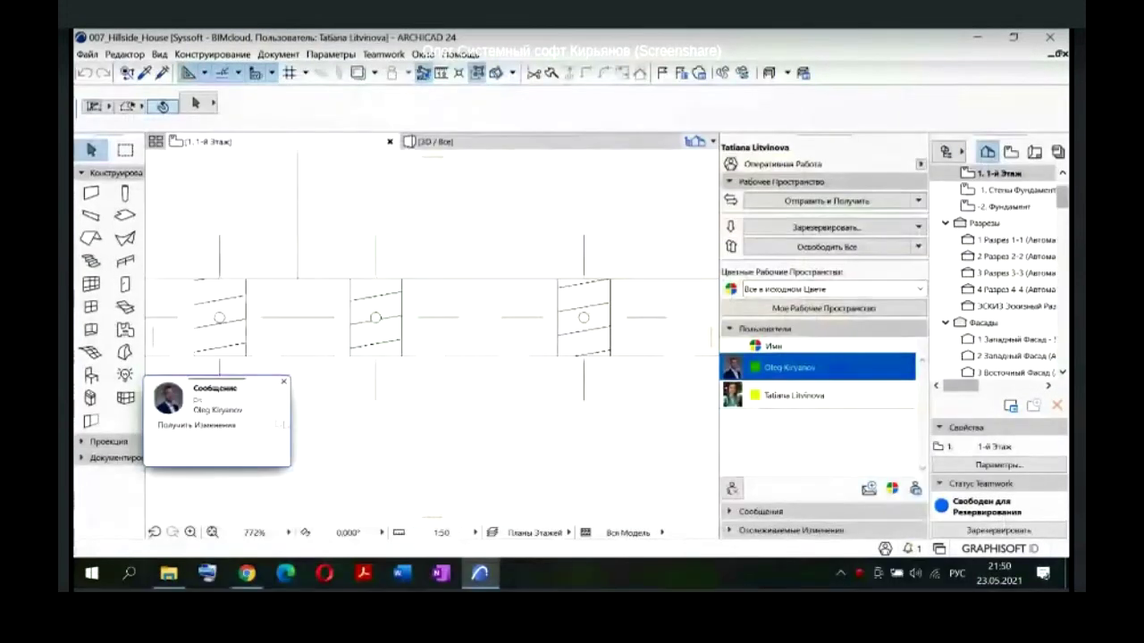
pyautogui.click(226, 422)
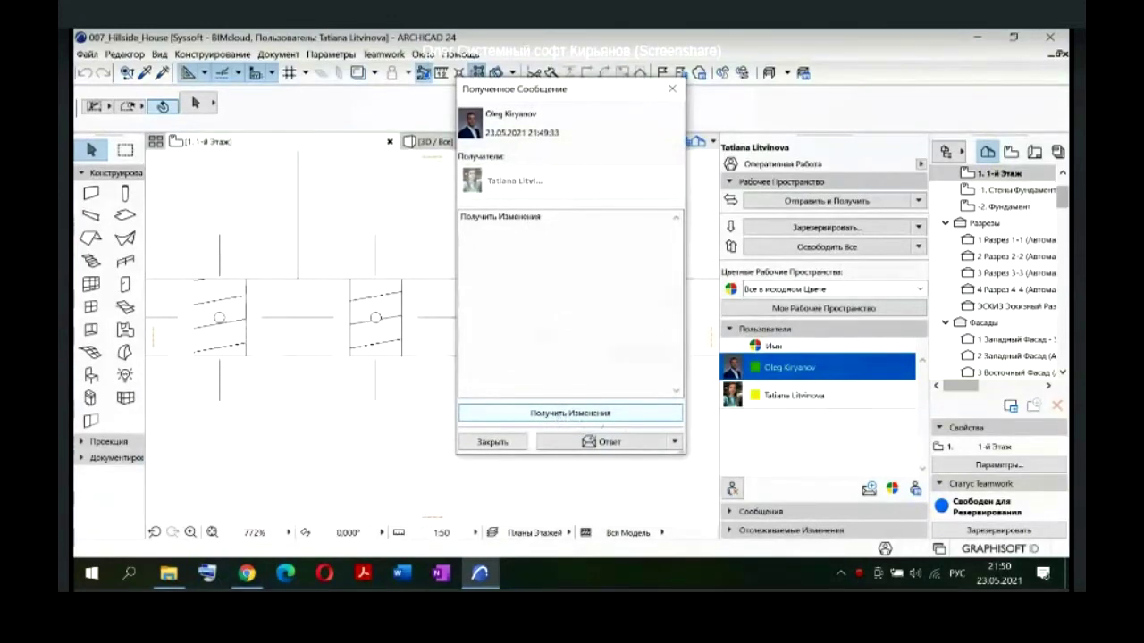
pyautogui.click(674, 442)
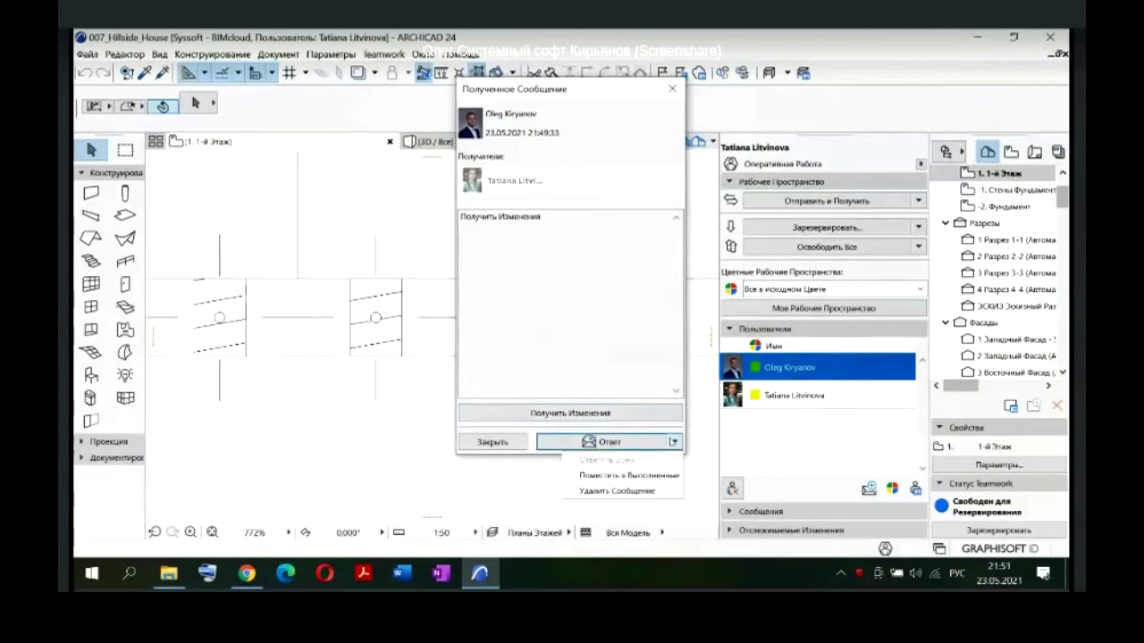
pyautogui.click(674, 441)
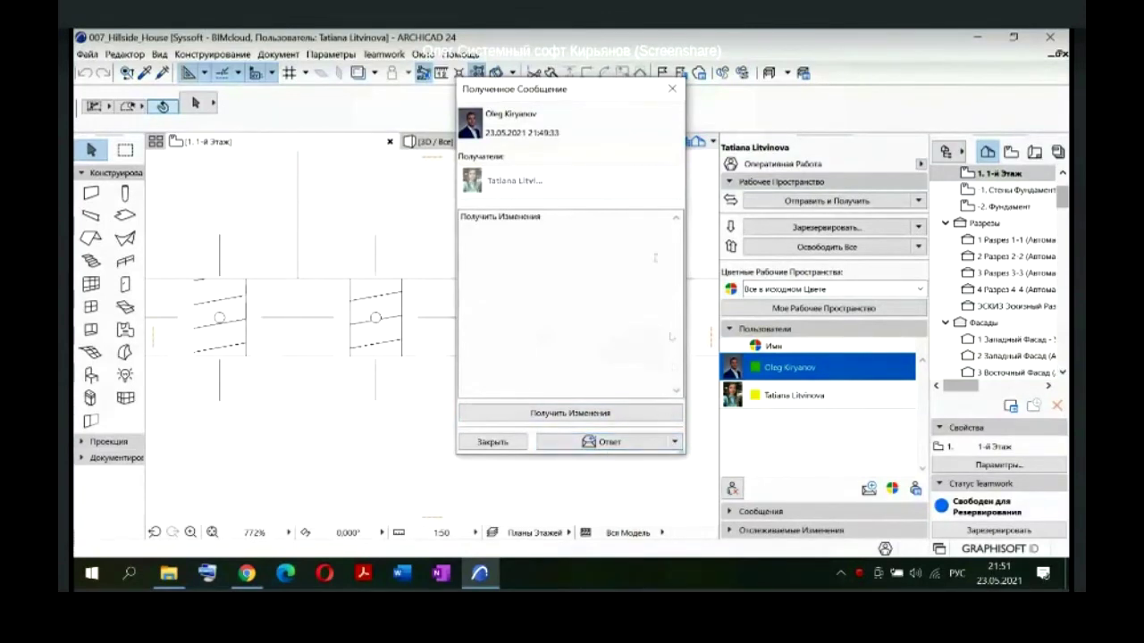
pyautogui.click(672, 91)
pyautogui.scroll(-2, 359, 336)
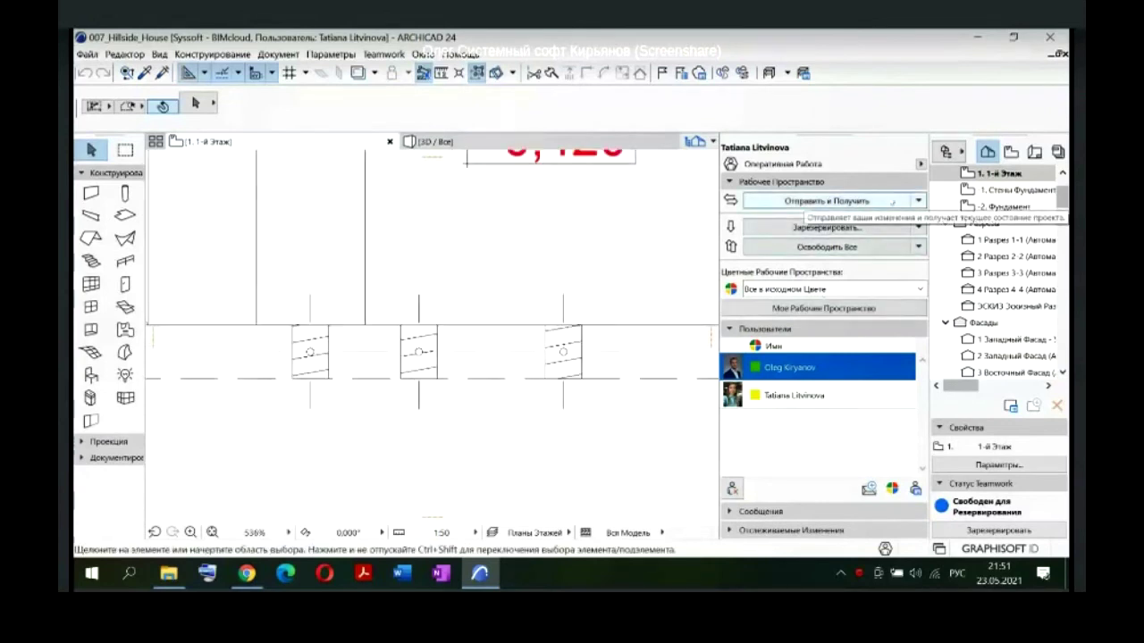
# Step: Run Отправить и Получить from the Teamwork panel to sync with the server
pyautogui.click(918, 201)
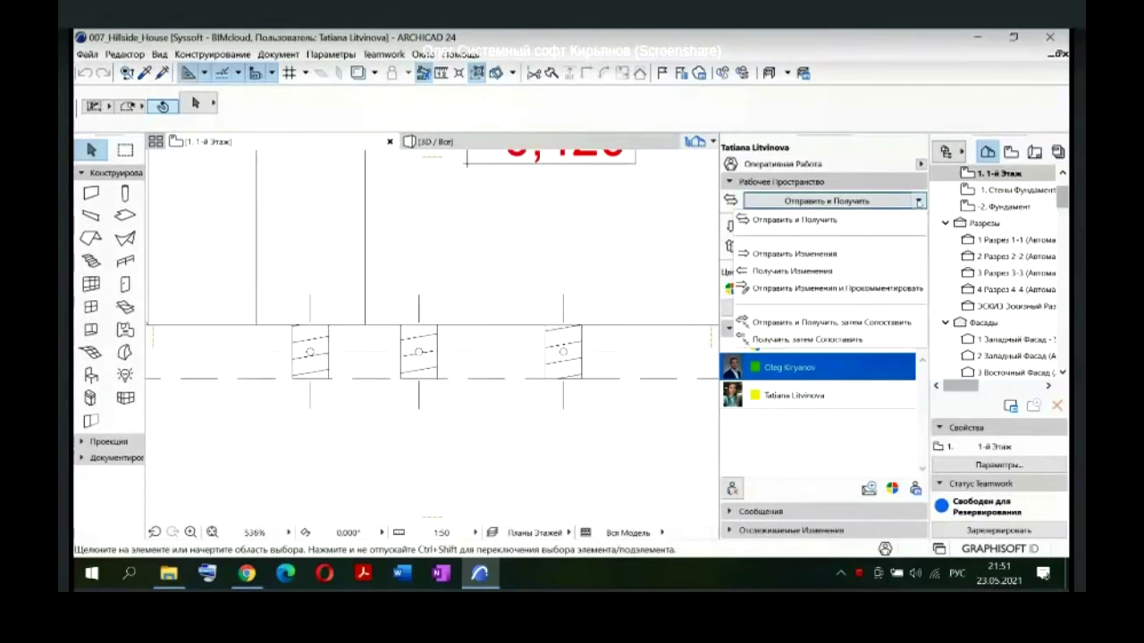
pyautogui.click(792, 220)
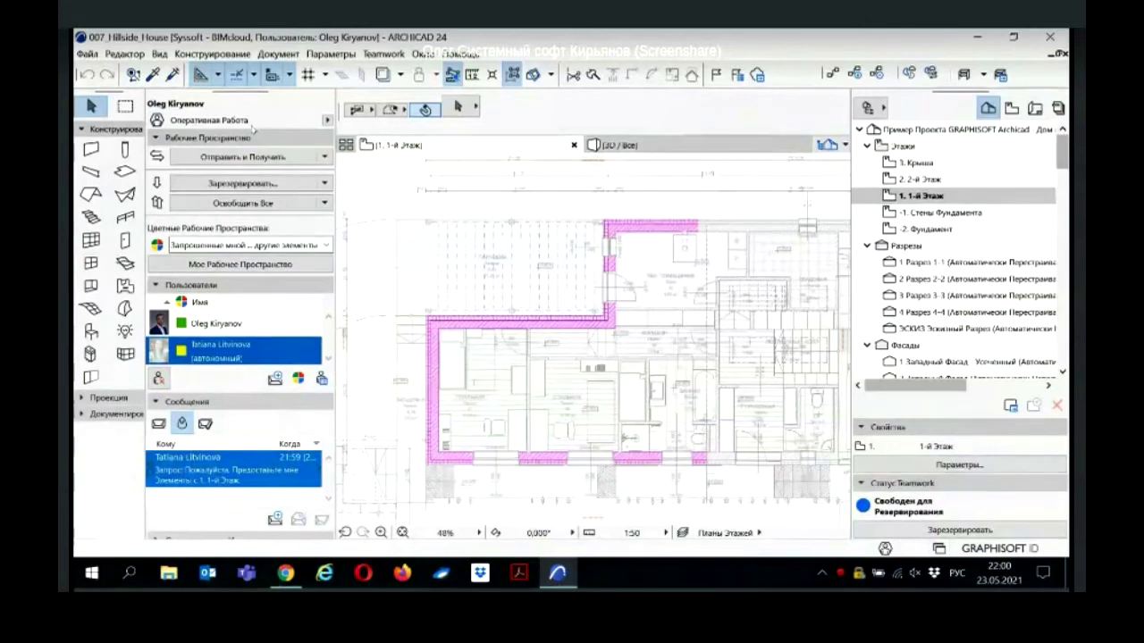
pyautogui.click(327, 120)
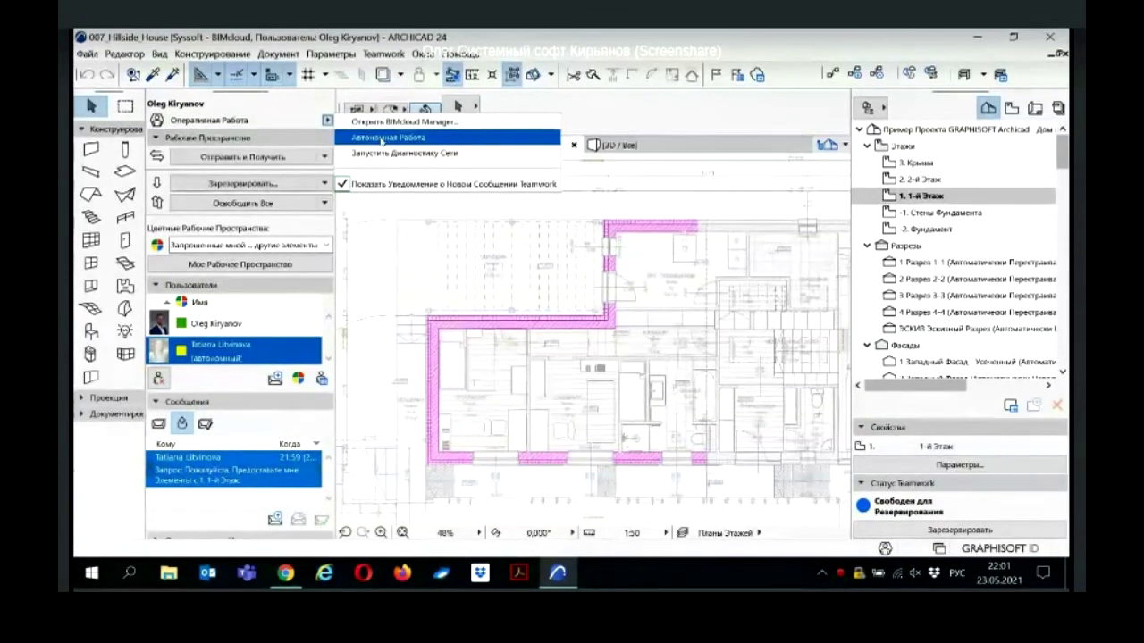
pyautogui.click(383, 139)
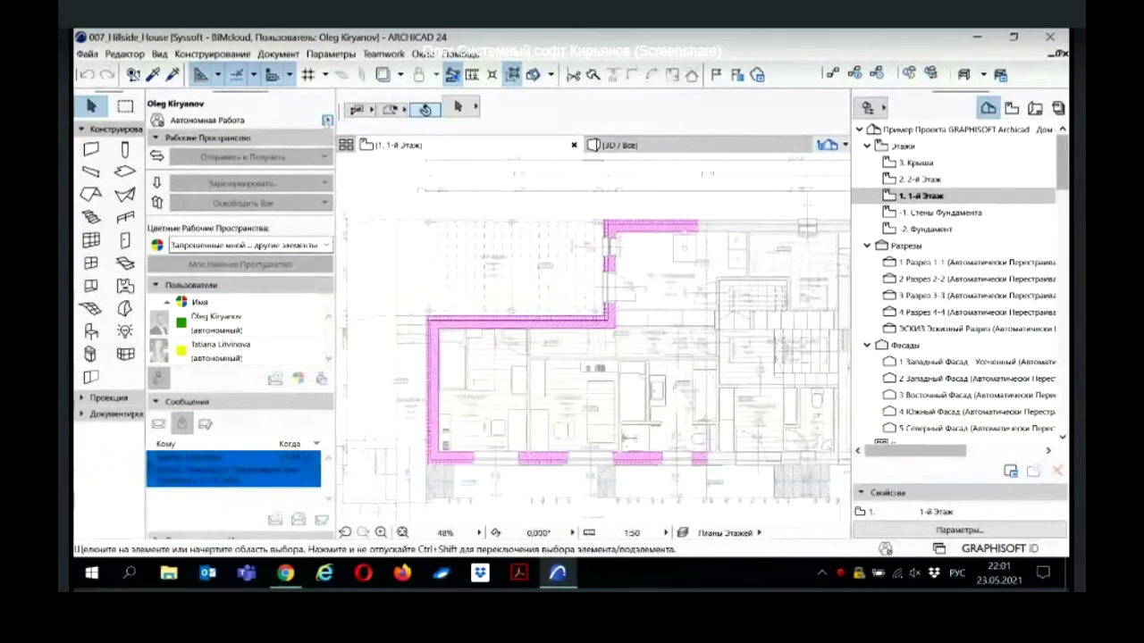
pyautogui.click(327, 119)
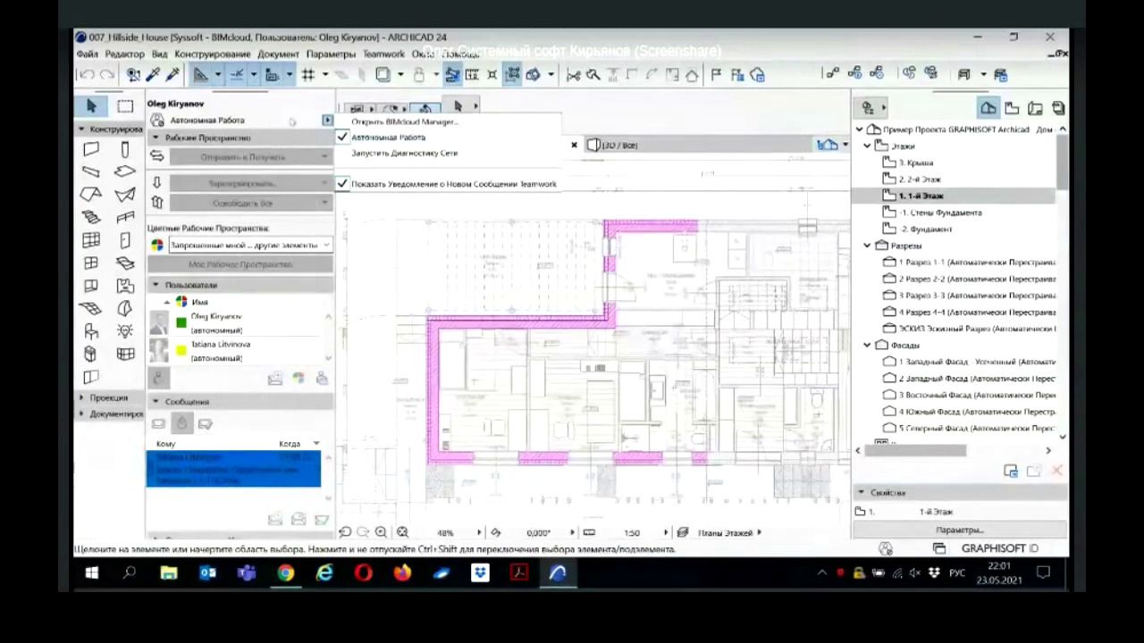
pyautogui.click(279, 122)
pyautogui.click(327, 120)
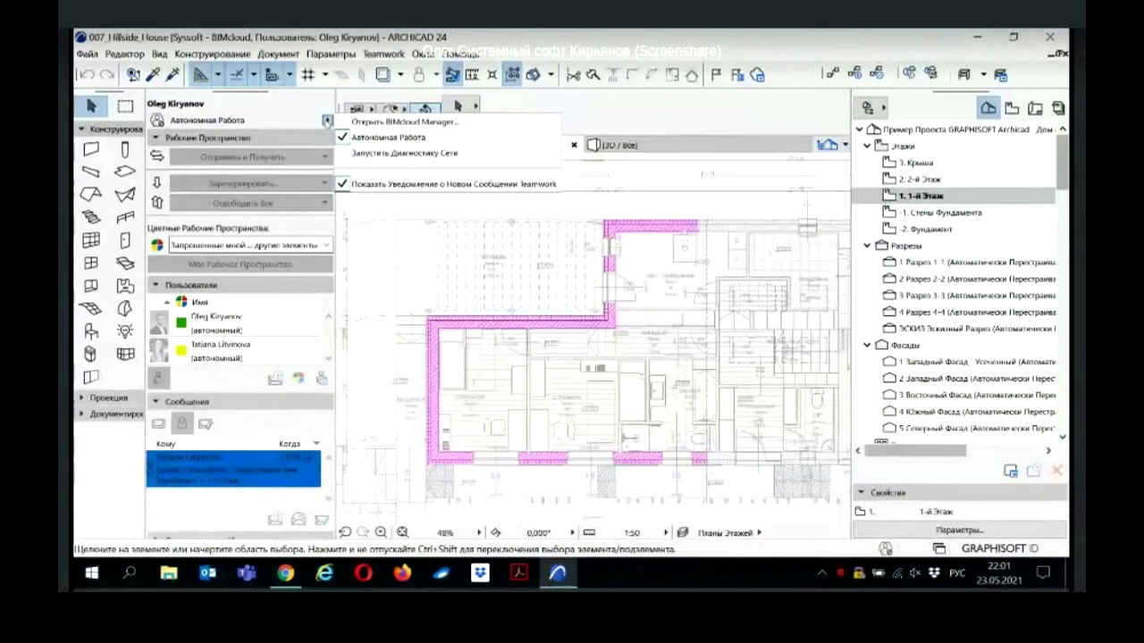
pyautogui.click(389, 138)
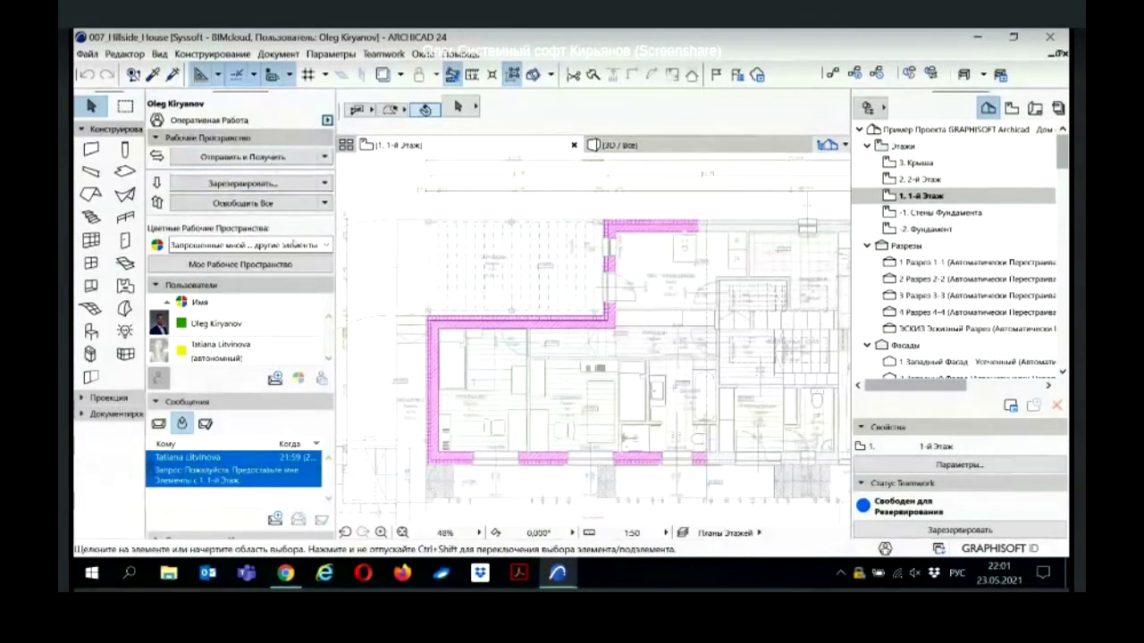
# Step: Force the offline colleague out of the project with Принудительно Отключить, then bring up BIMcloud Manager
pyautogui.scroll(-3, 409, 268)
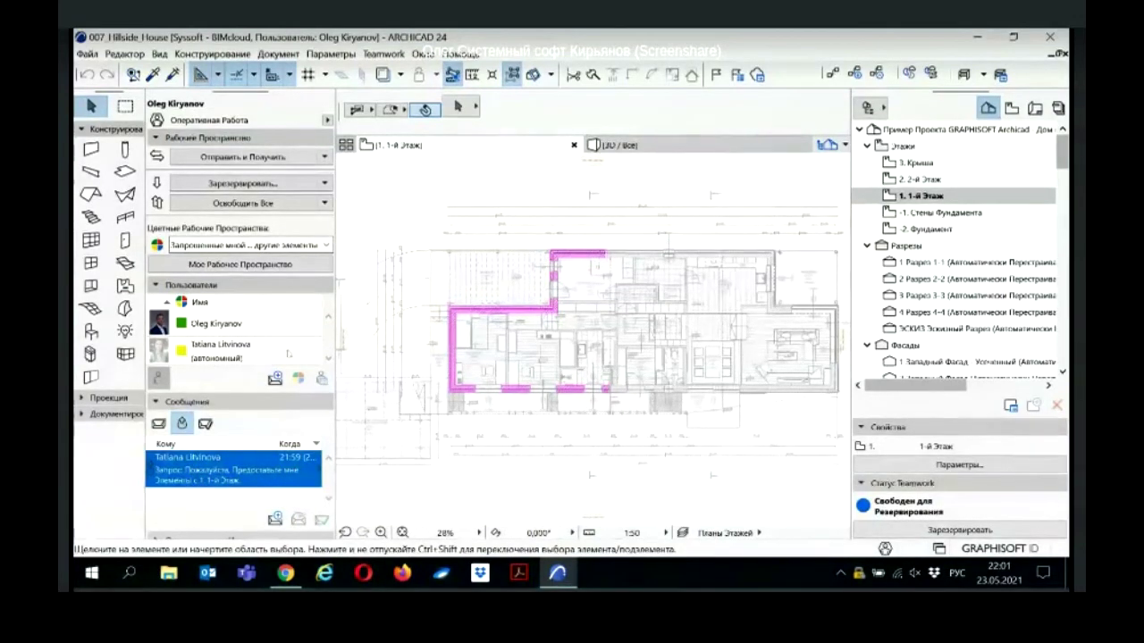
pyautogui.scroll(3, 474, 336)
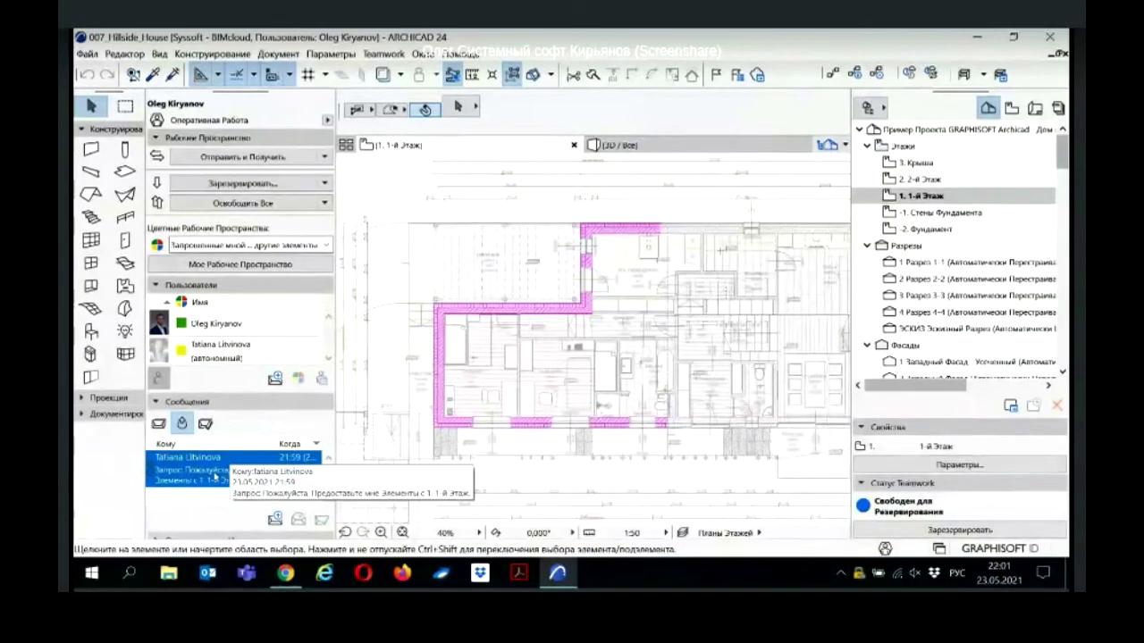
pyautogui.click(590, 280)
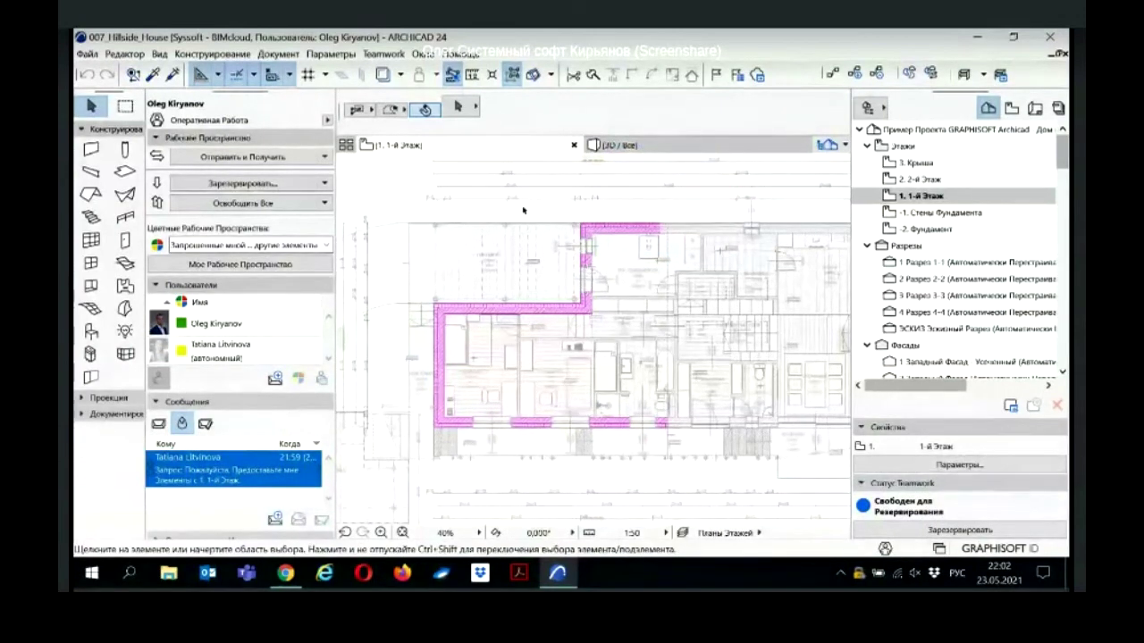
pyautogui.click(223, 348)
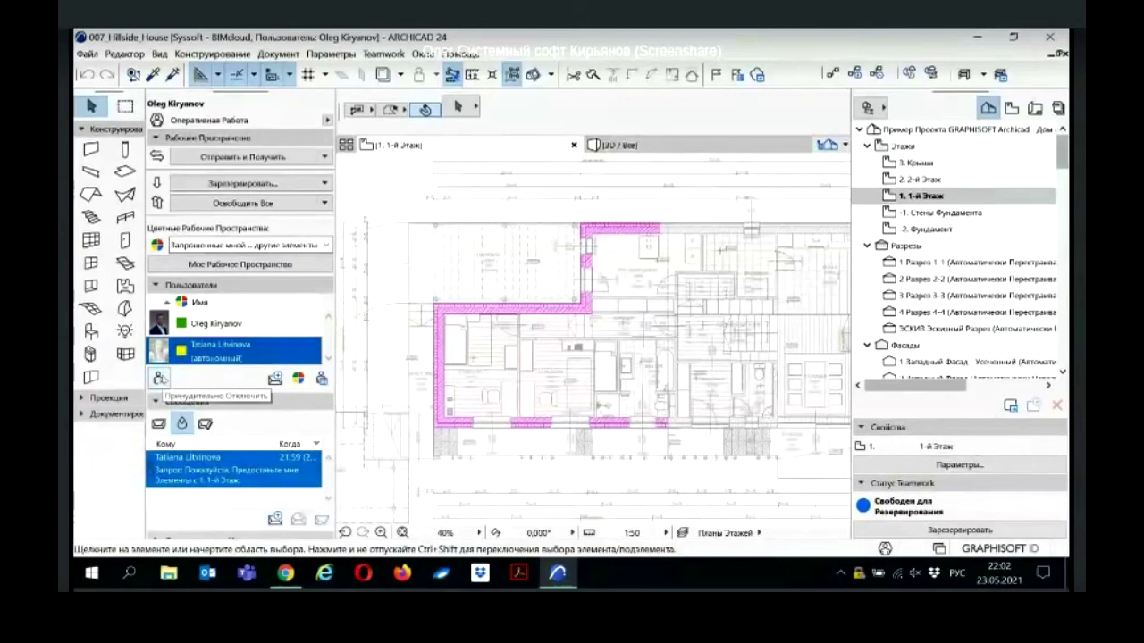
pyautogui.click(159, 378)
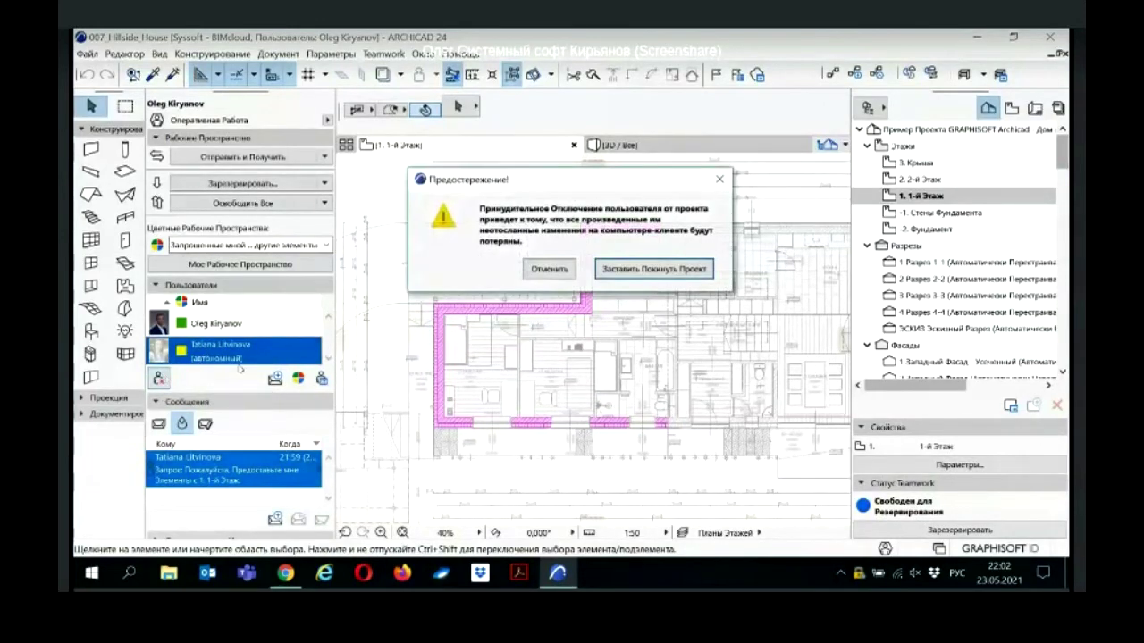
pyautogui.click(638, 276)
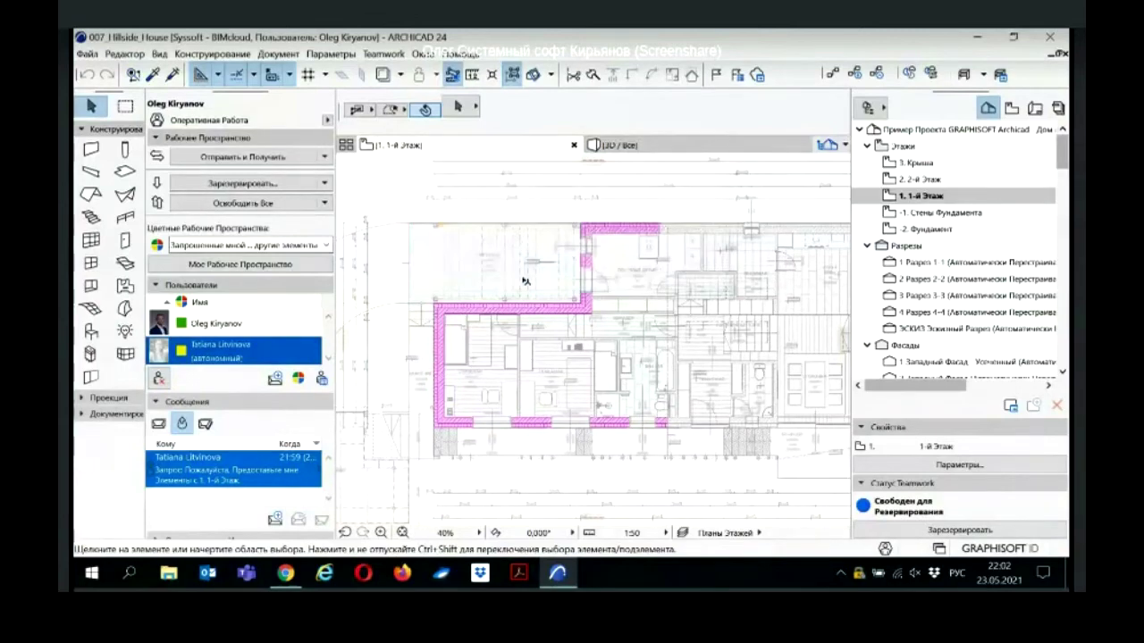
pyautogui.click(286, 574)
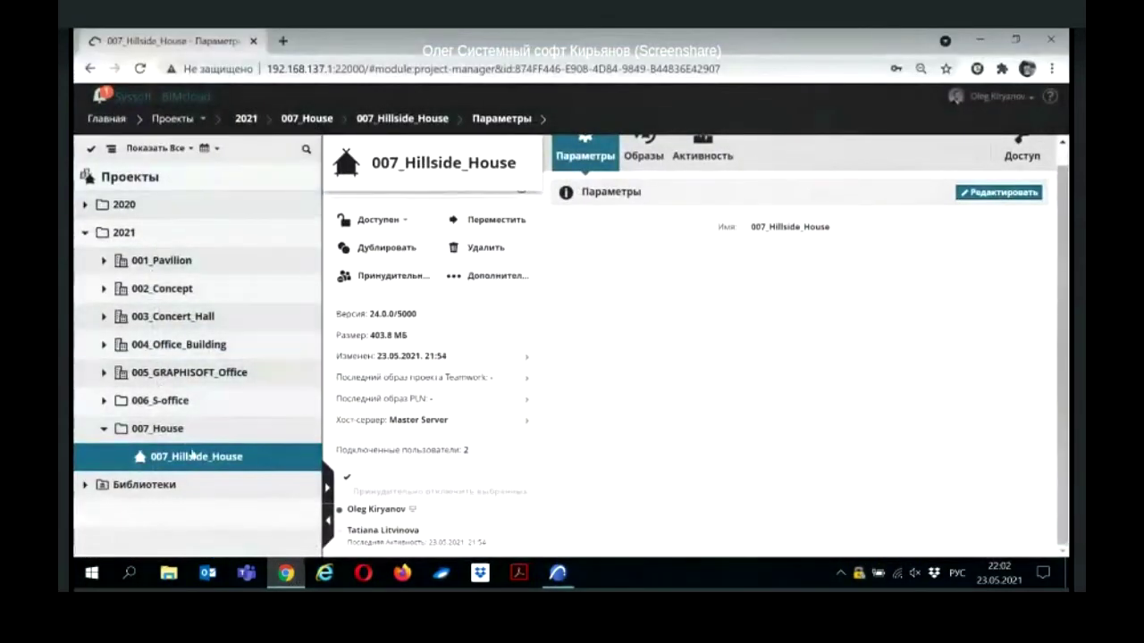
# Step: Start a forced logout of the colleague, cancel it, and go to the BIMcloud home page
pyautogui.moveTo(416, 531)
pyautogui.click(518, 531)
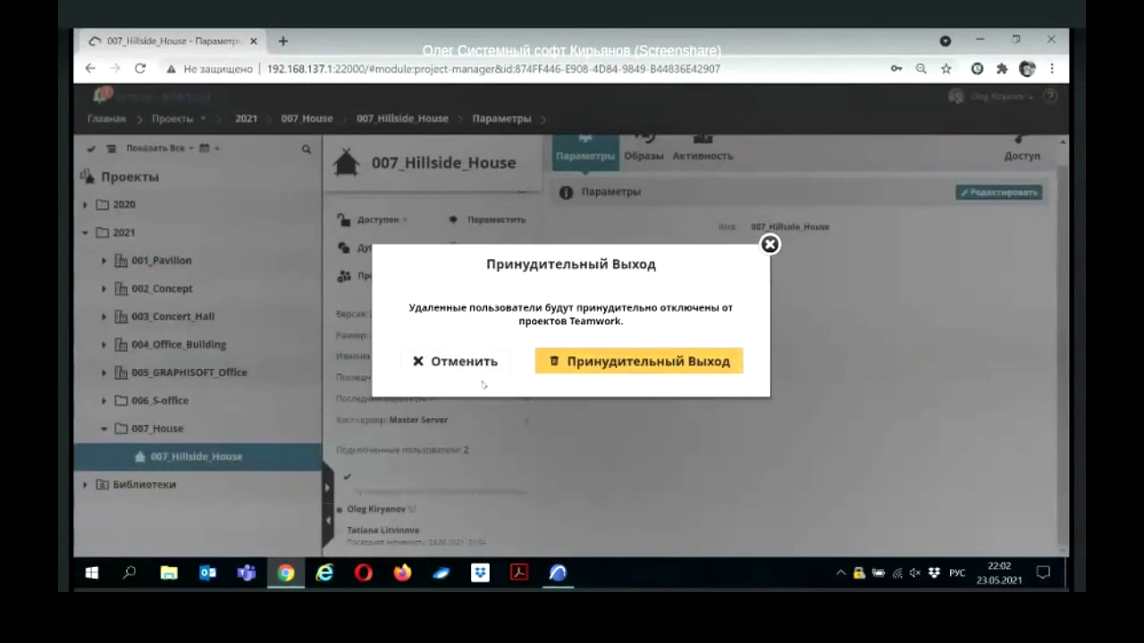
pyautogui.click(456, 362)
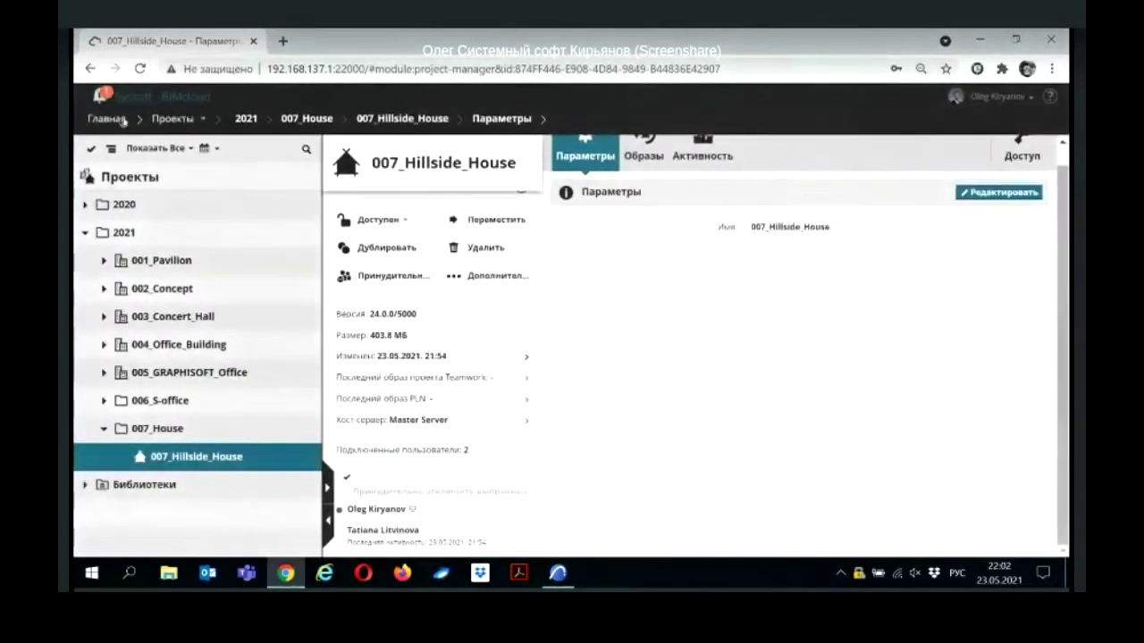
pyautogui.click(118, 119)
# Step: From the colleague's user page, force them out of 007_Hillside_House, then show the special user fields slide
pyautogui.click(382, 220)
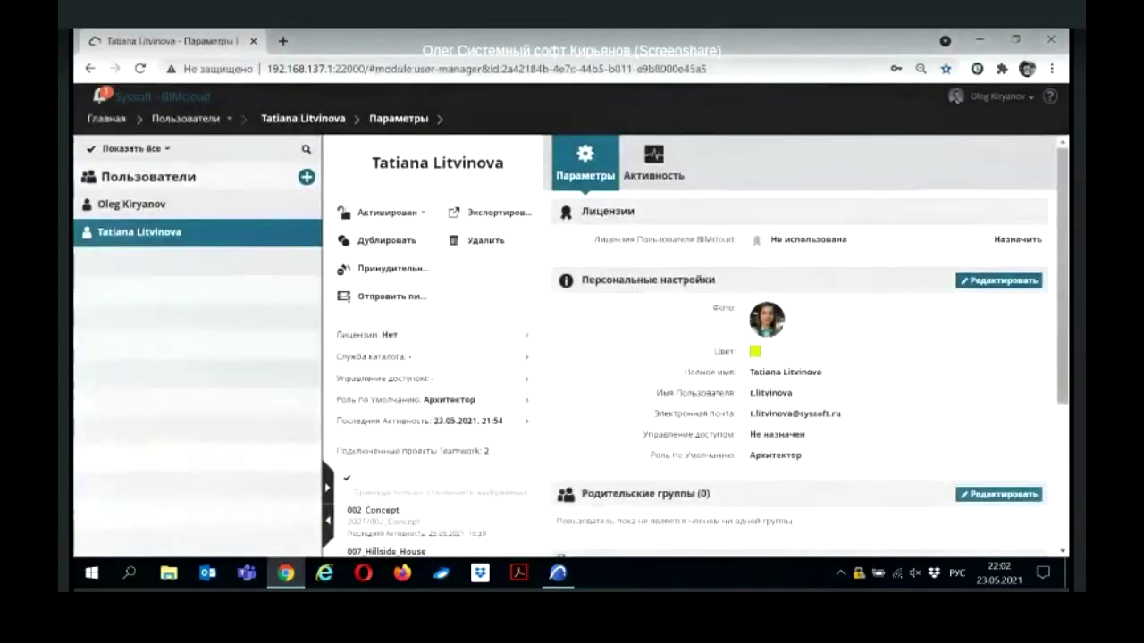
pyautogui.scroll(-3, 457, 214)
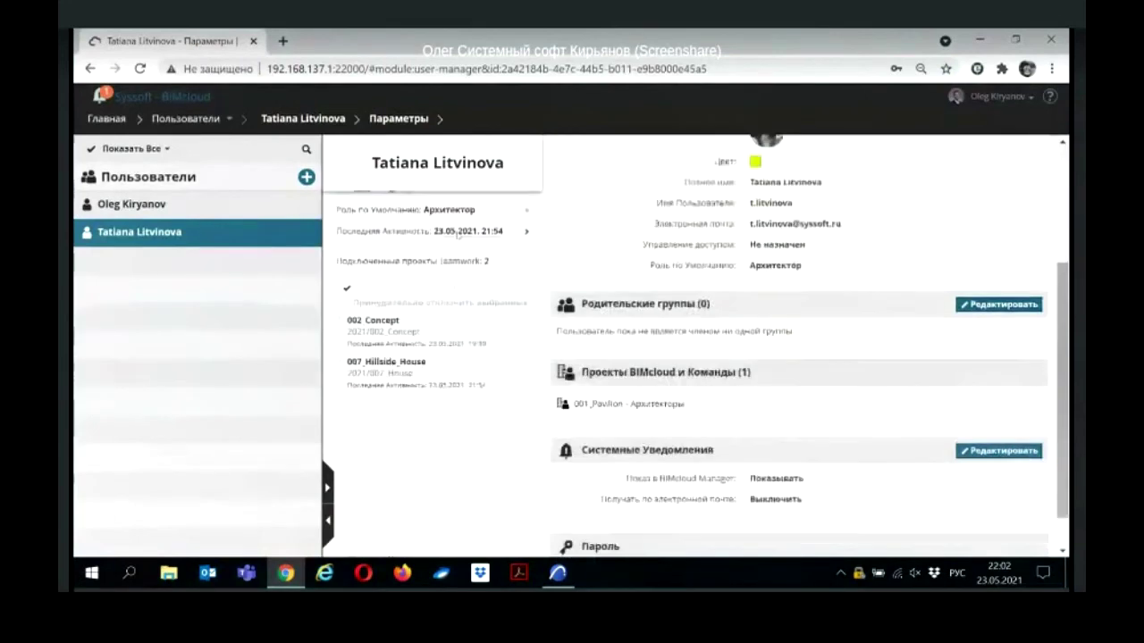
pyautogui.moveTo(517, 322)
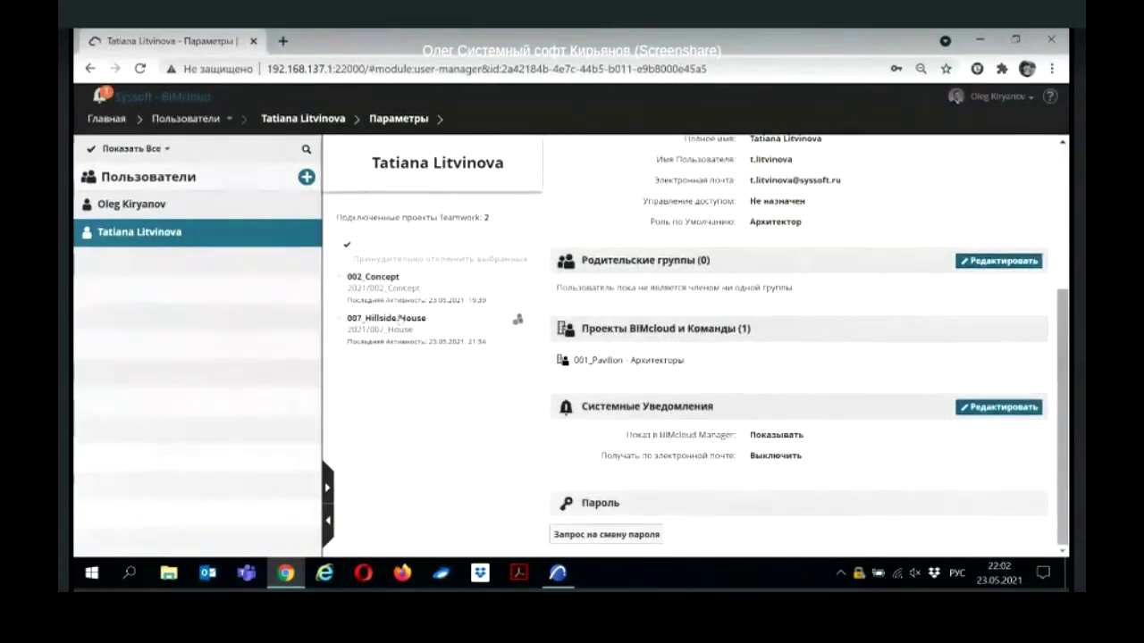
pyautogui.click(516, 322)
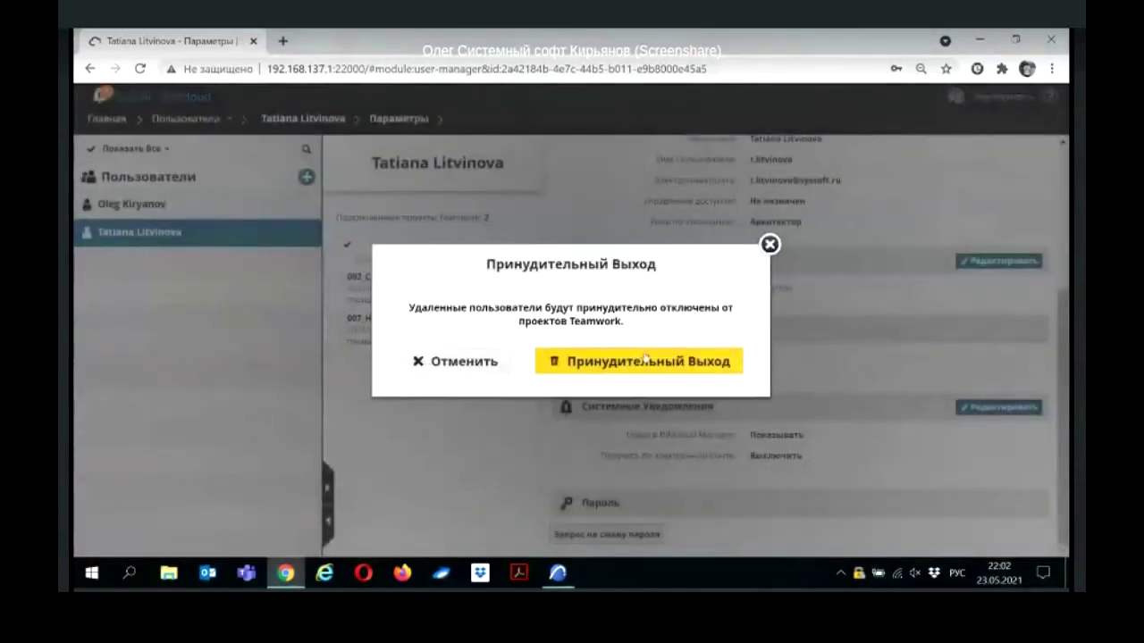
pyautogui.click(769, 244)
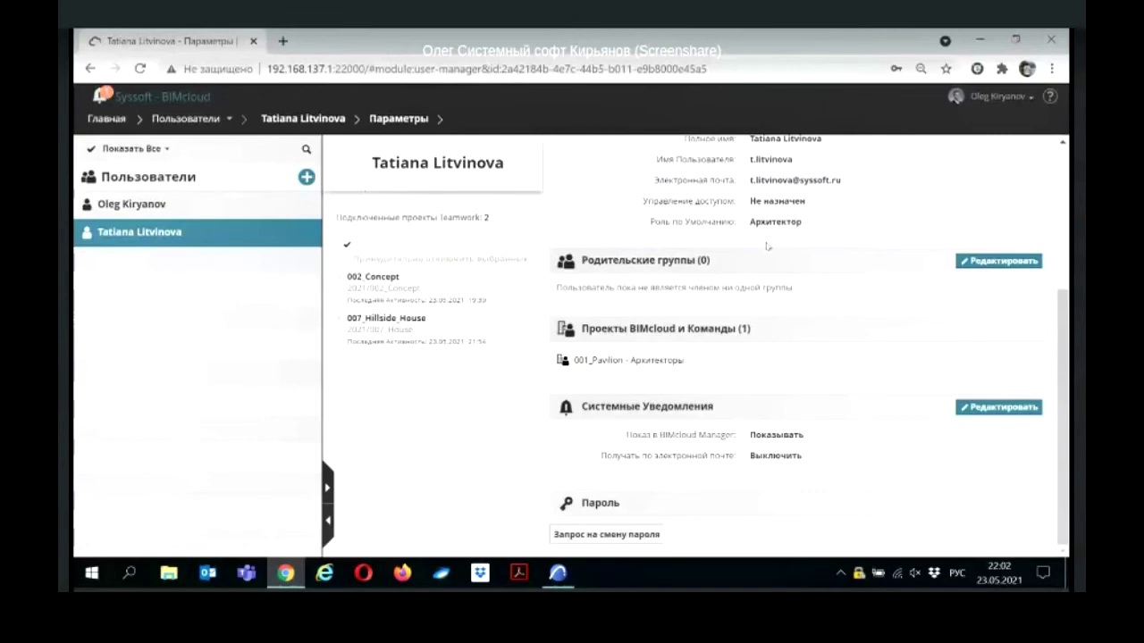
pyautogui.hotkey('alt', 'Tab')
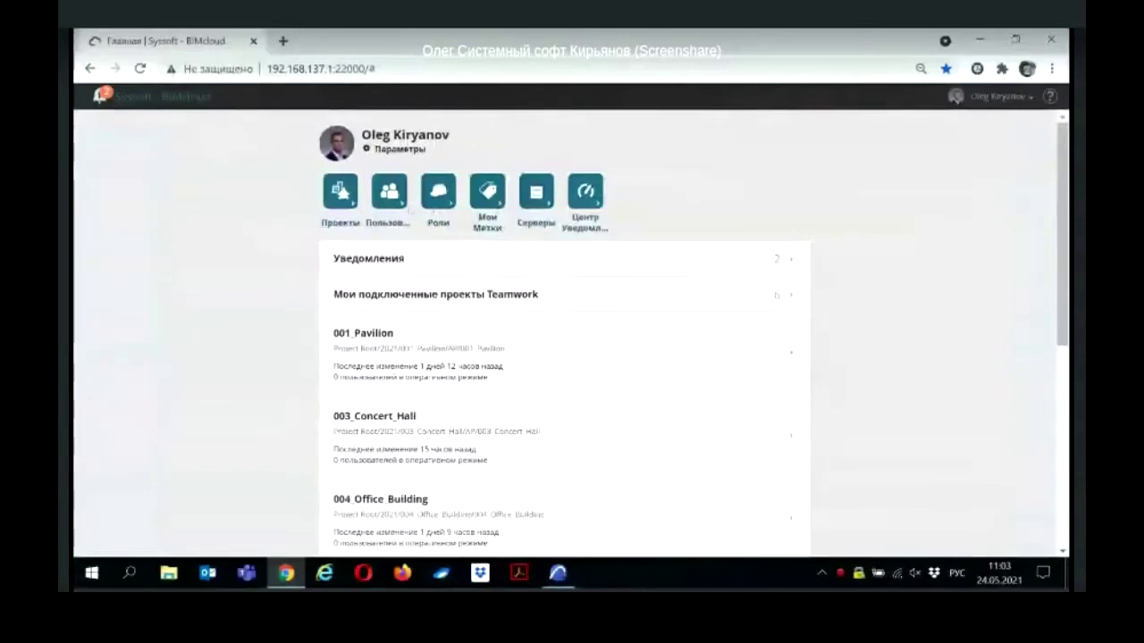
# Step: Open the BIMcloud Manager server's parameters and start editing its special user fields
pyautogui.click(529, 225)
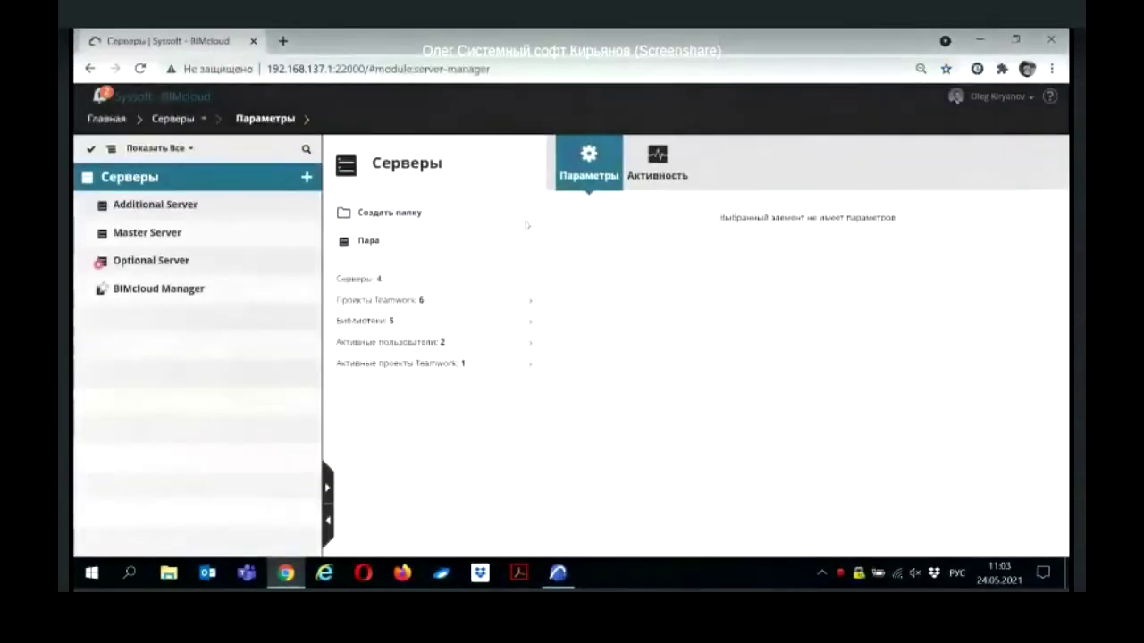
pyautogui.click(277, 288)
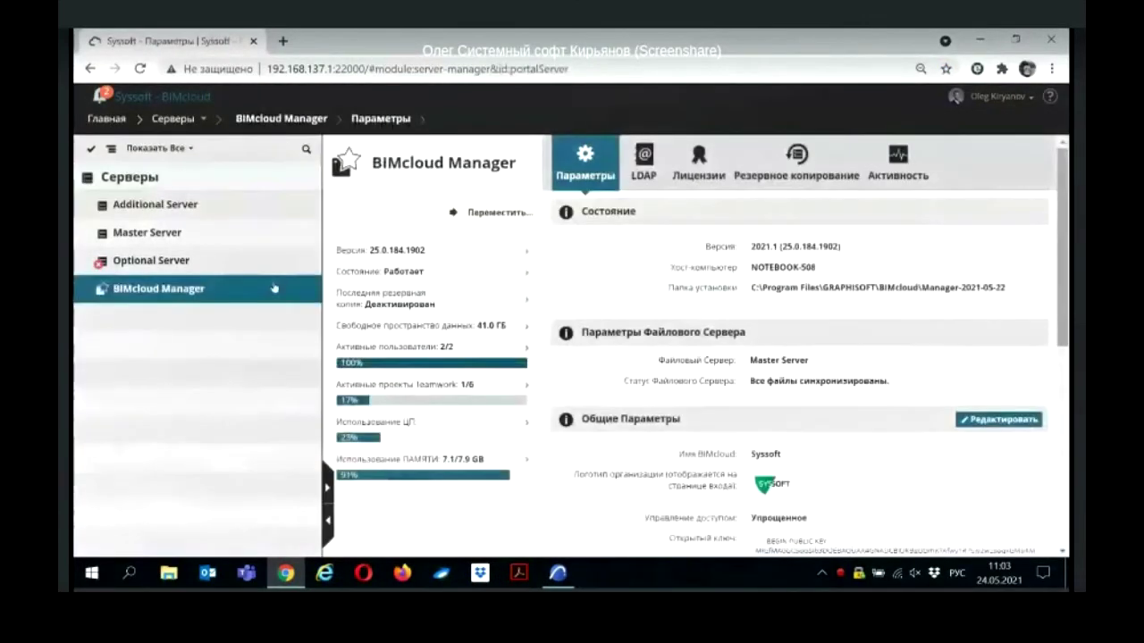
pyautogui.scroll(-3, 1026, 268)
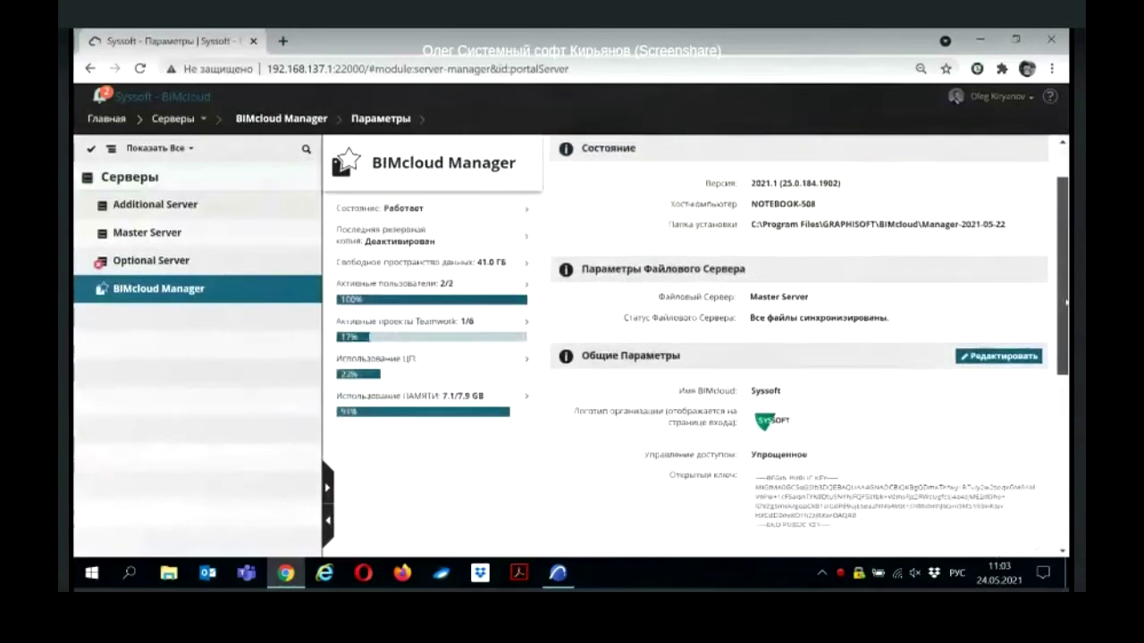
pyautogui.scroll(-2, 1036, 497)
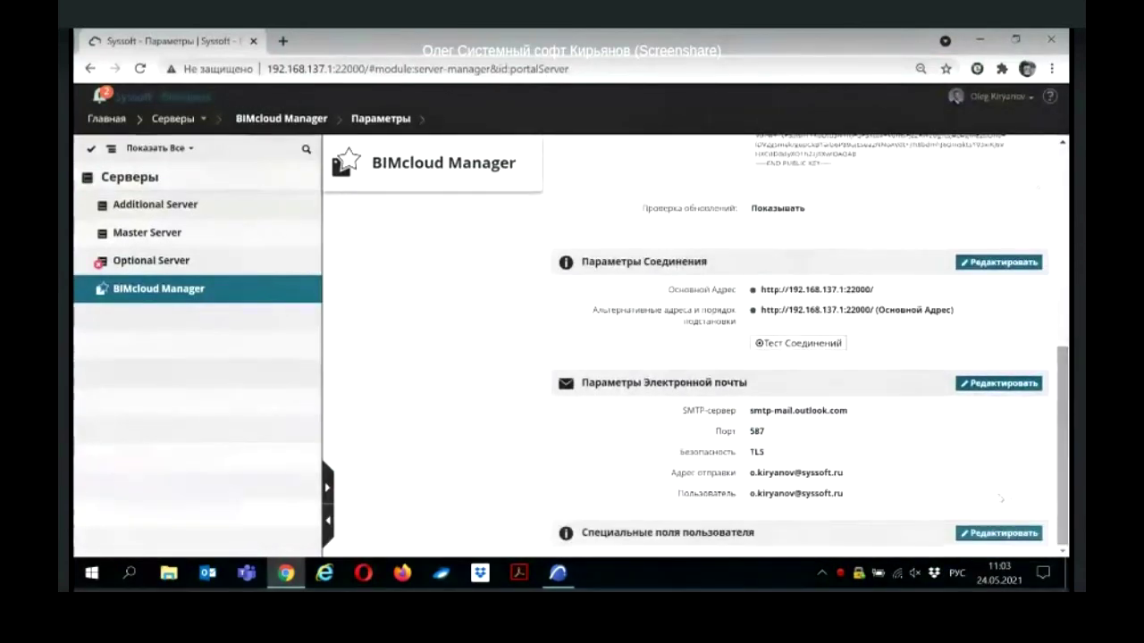
pyautogui.click(992, 533)
# Step: Add the fields Должность, Кабинет and Внутренний телефон and save them
pyautogui.click(593, 542)
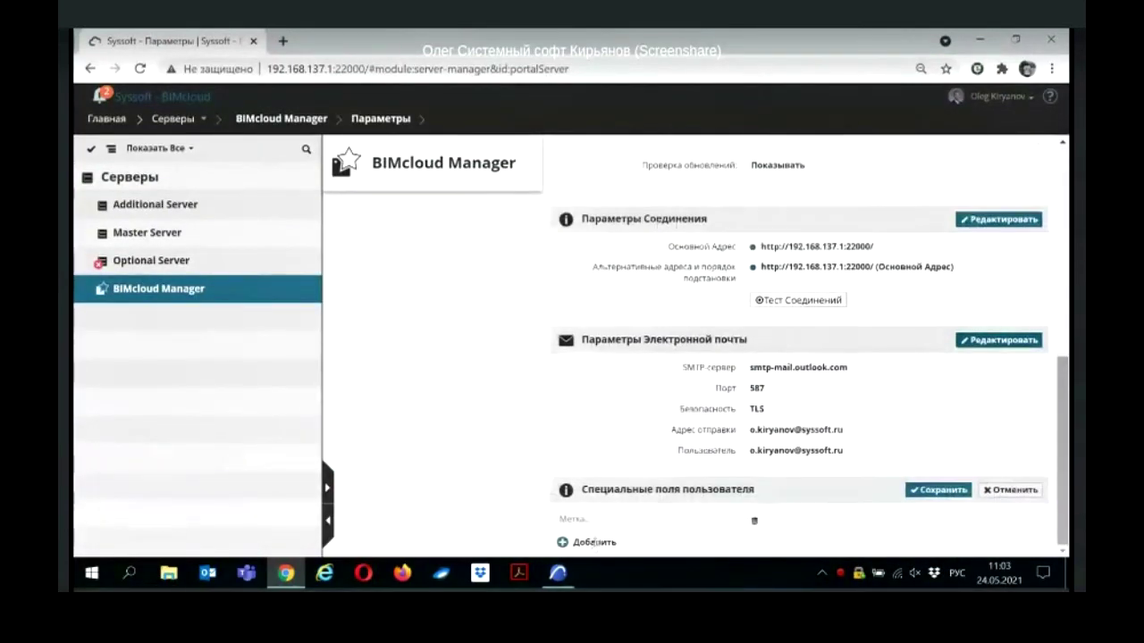
pyautogui.write('Аклжность')
pyautogui.click(587, 542)
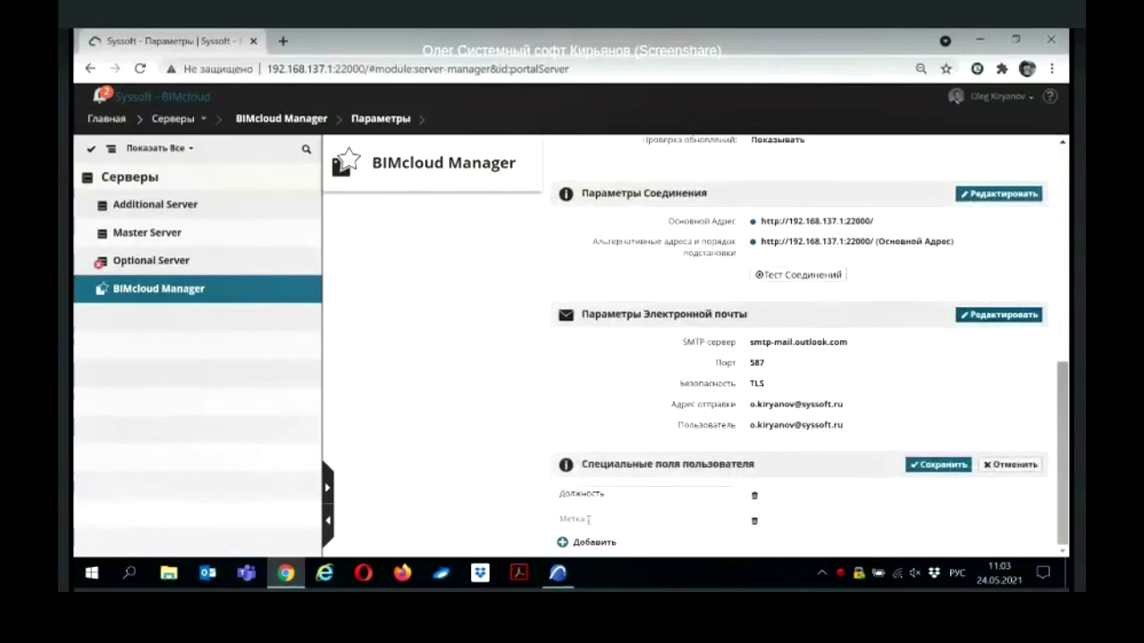
pyautogui.write('Кабинет')
pyautogui.click(582, 542)
pyautogui.write('Внутренний телефон')
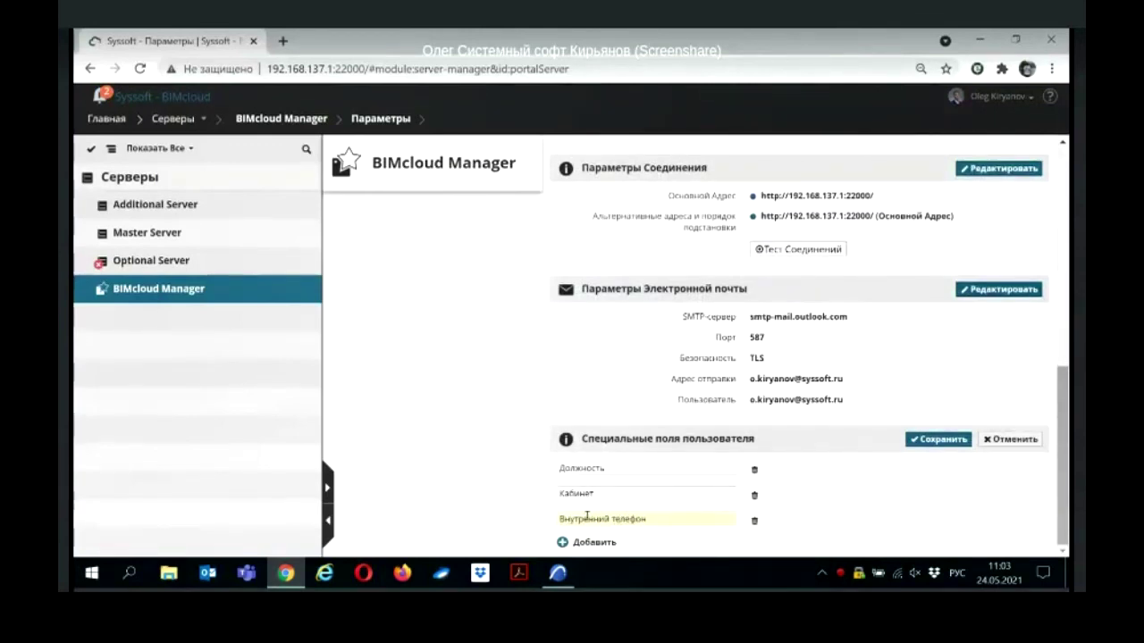
pyautogui.click(945, 443)
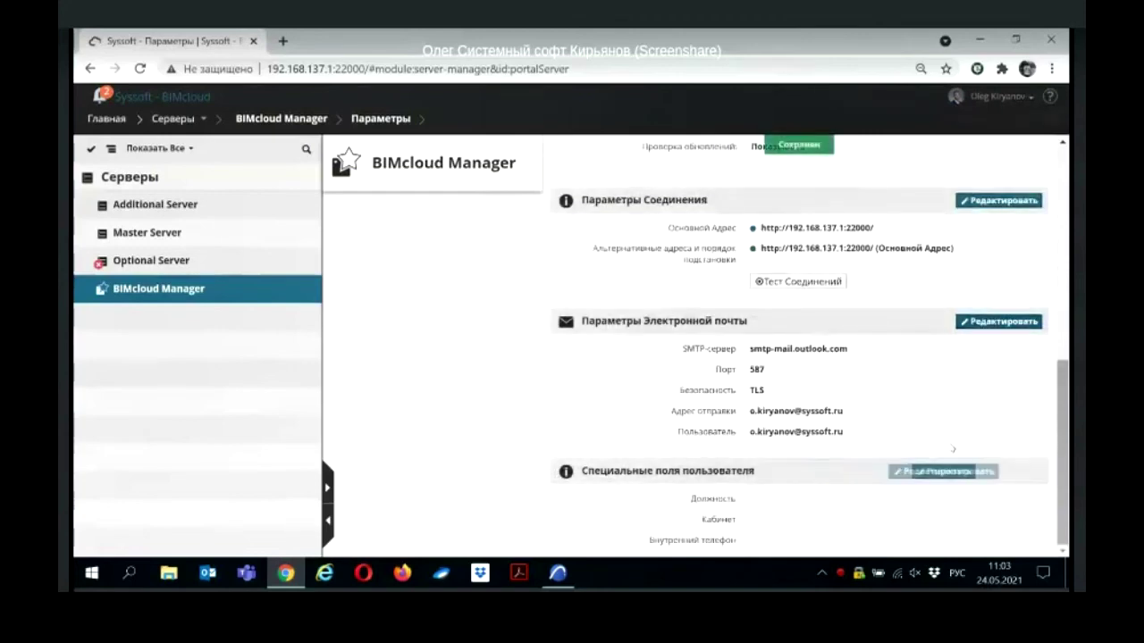
pyautogui.click(107, 119)
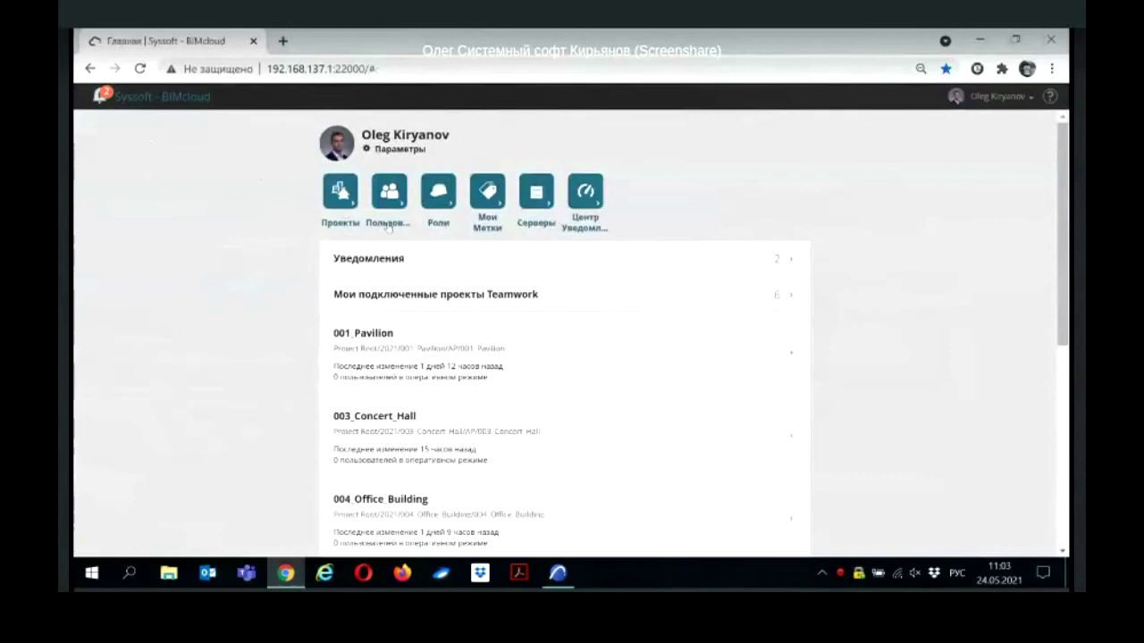
# Step: Fill the administrator's personal settings with Должность 'Инженер САПР', Кабинет and extension, and save
pyautogui.click(387, 225)
pyautogui.click(201, 205)
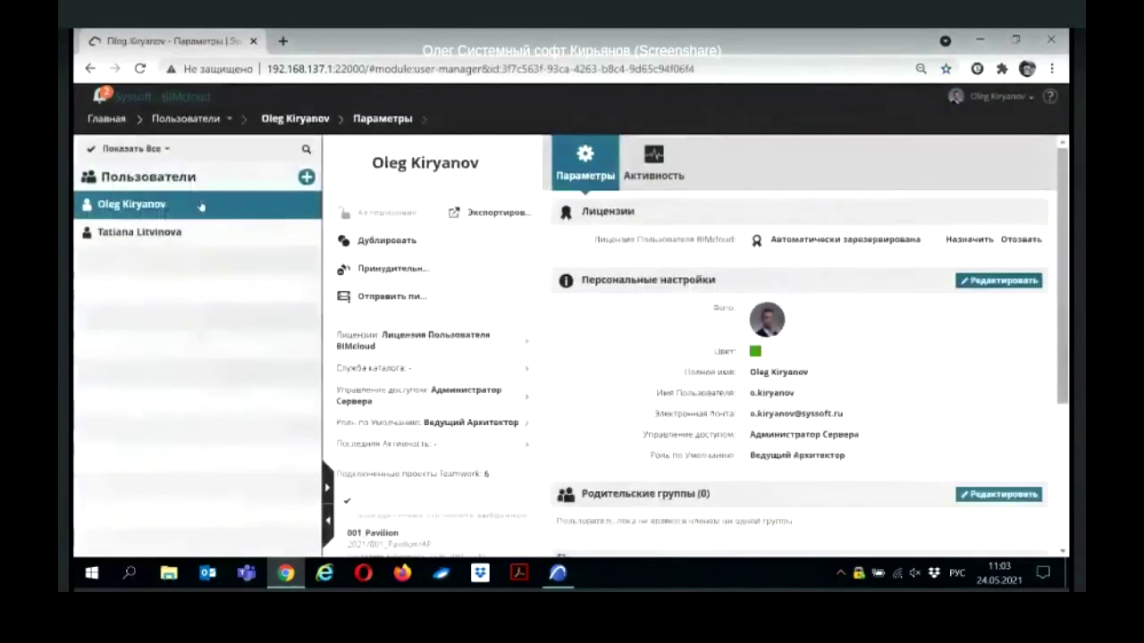
pyautogui.click(975, 283)
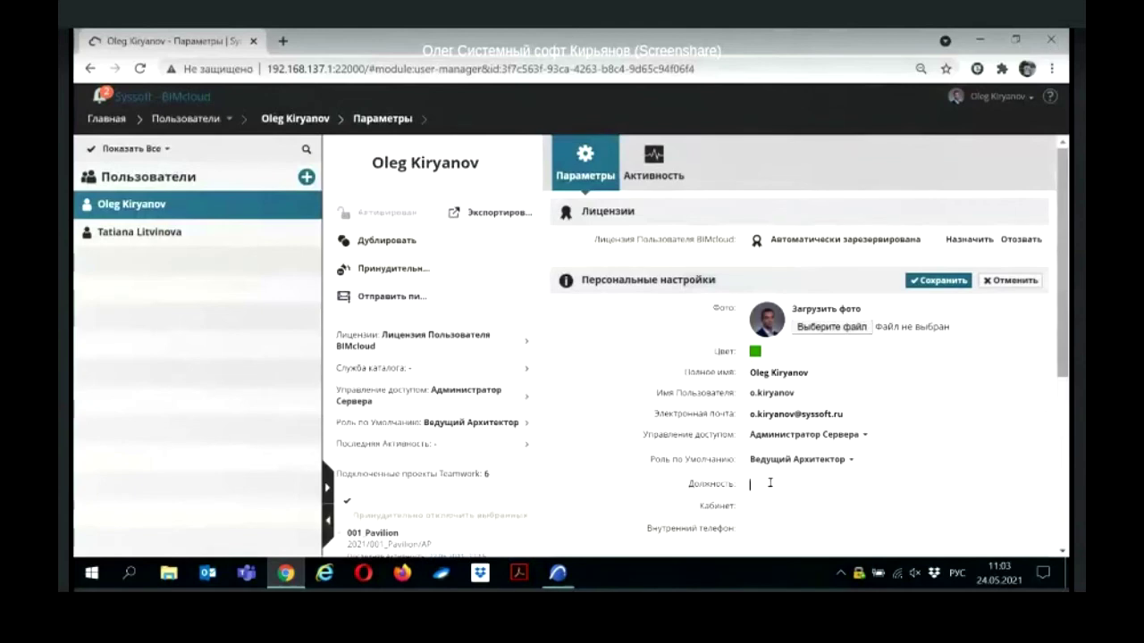
pyautogui.write('нженер САПР')
pyautogui.click(788, 506)
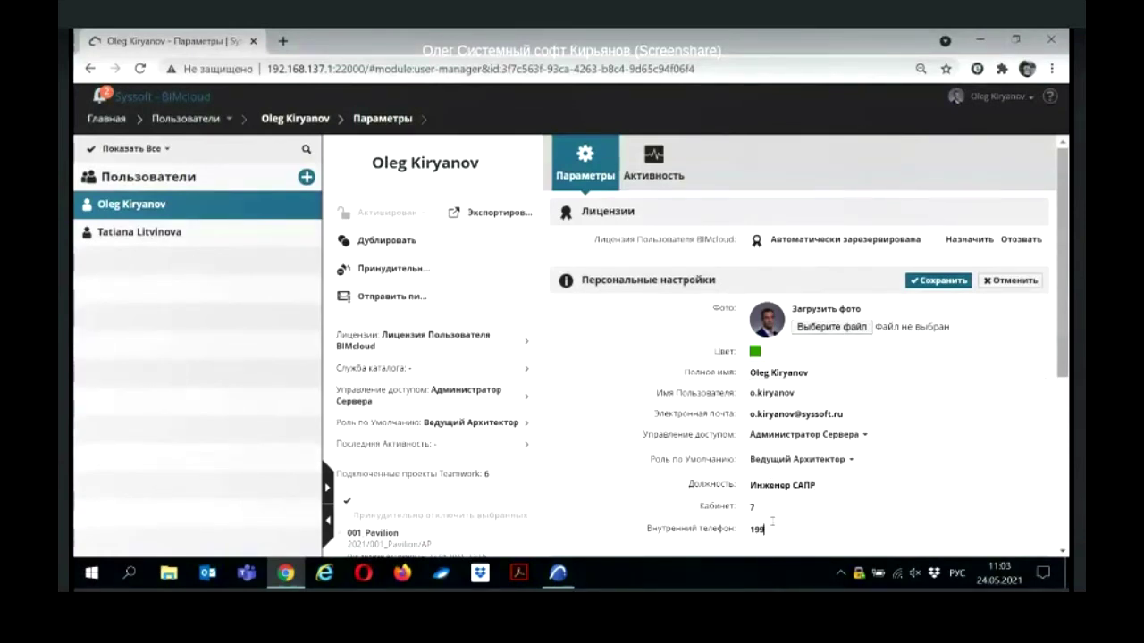
pyautogui.click(939, 280)
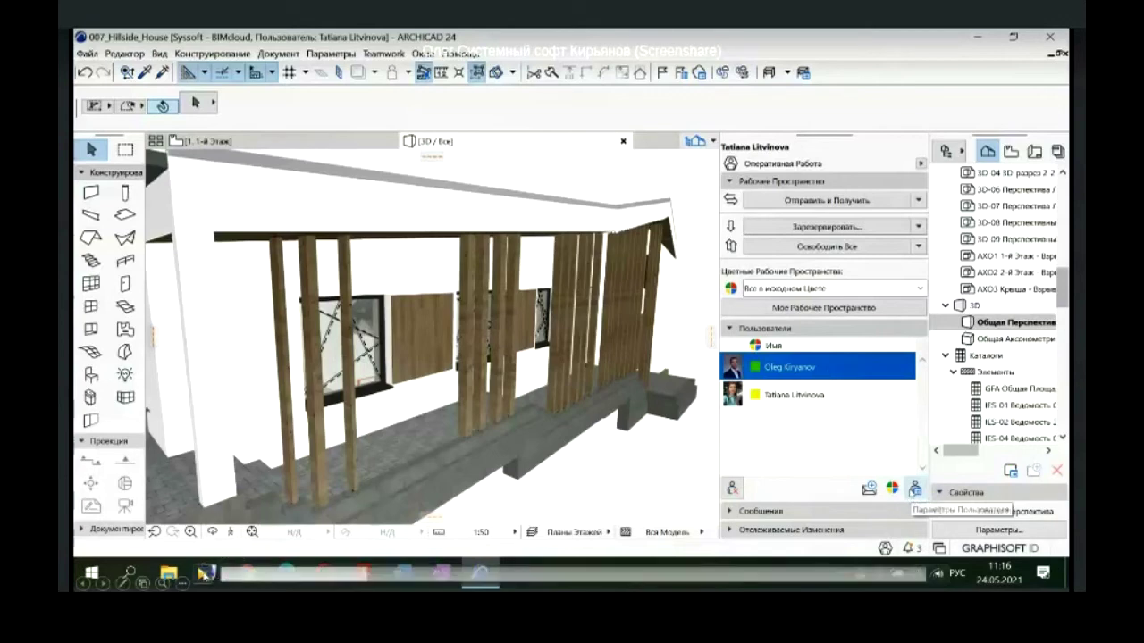
# Step: Open the teammate's BIMcloud profile from the Teamwork panel and scroll through its details
pyautogui.click(914, 489)
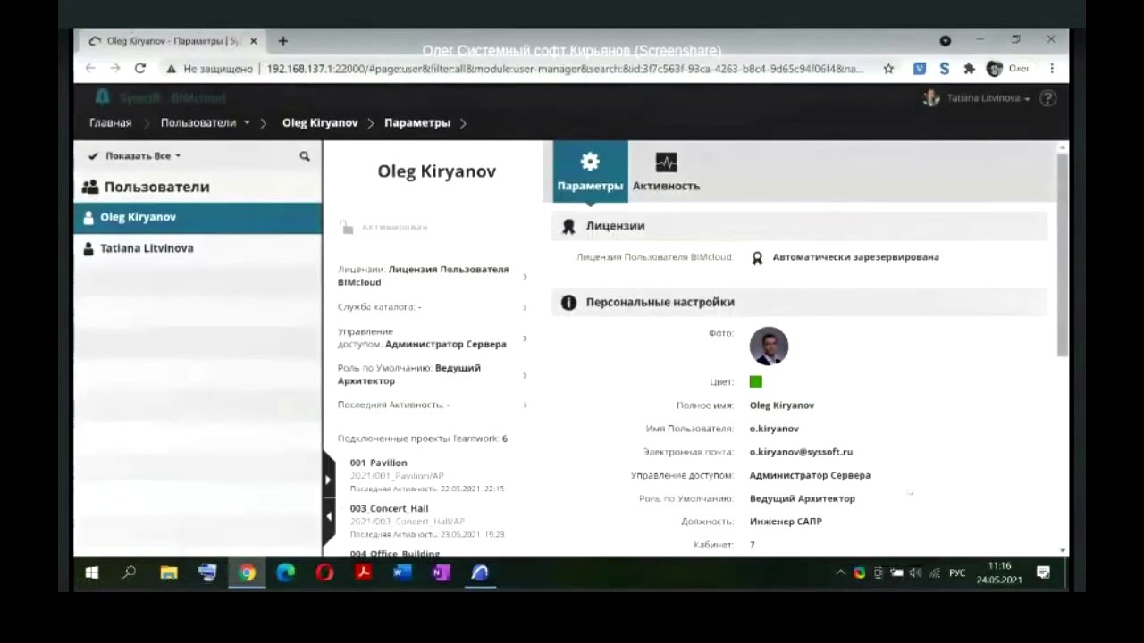
pyautogui.scroll(-2, 935, 431)
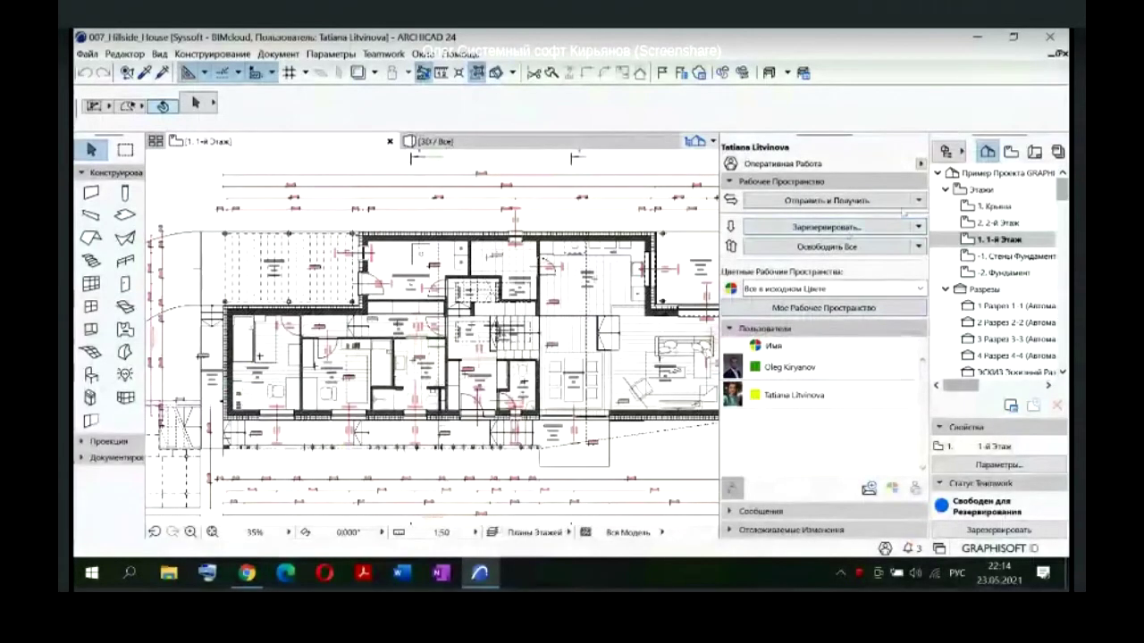
# Step: Send and receive changes and compare models, showing 20 modified elements
pyautogui.click(918, 201)
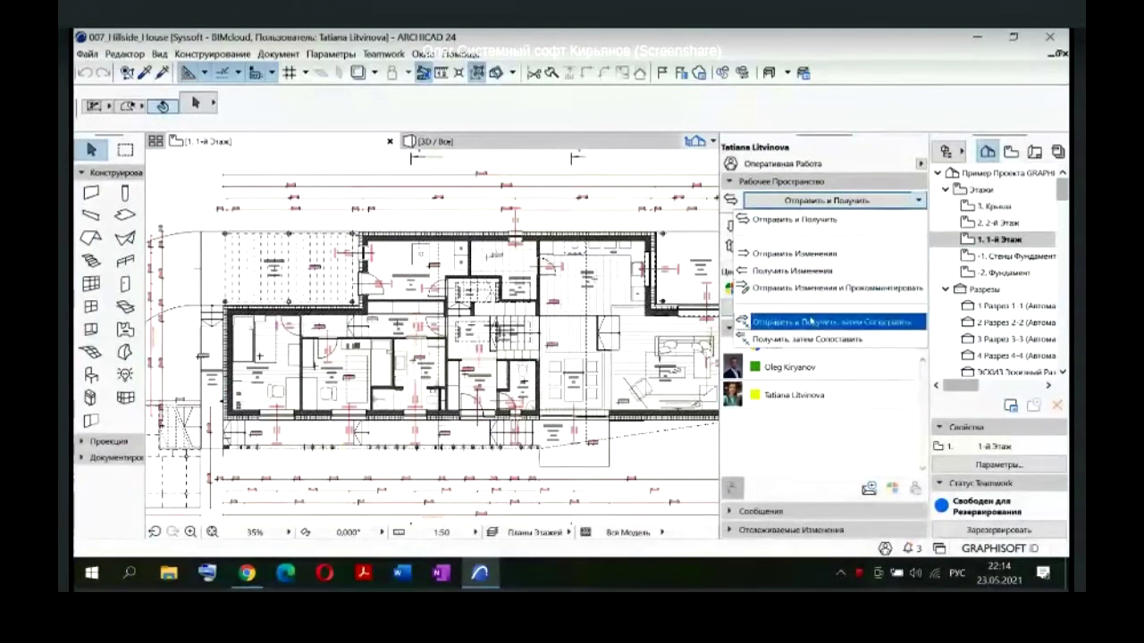
pyautogui.click(809, 321)
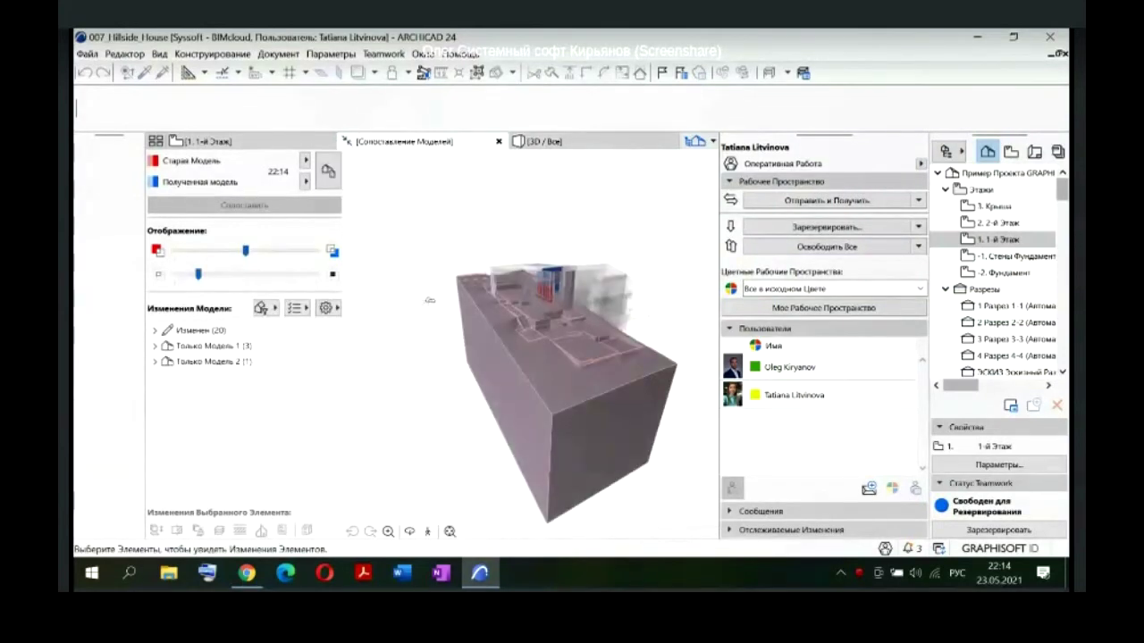
pyautogui.scroll(4, 487, 319)
pyautogui.keyDown('shift'); pyautogui.moveTo(479, 332); pyautogui.dragTo(512, 350, button='middle'); pyautogui.keyUp('shift')
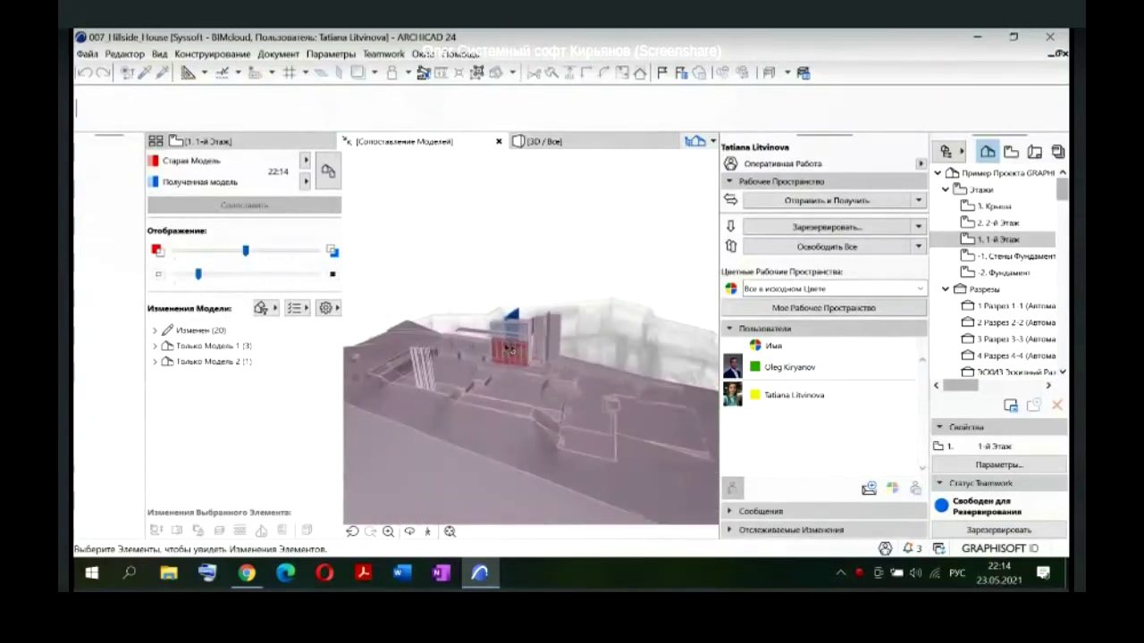
pyautogui.scroll(6, 510, 349)
pyautogui.keyDown('shift'); pyautogui.moveTo(552, 302); pyautogui.dragTo(530, 288, button='middle'); pyautogui.keyUp('shift')
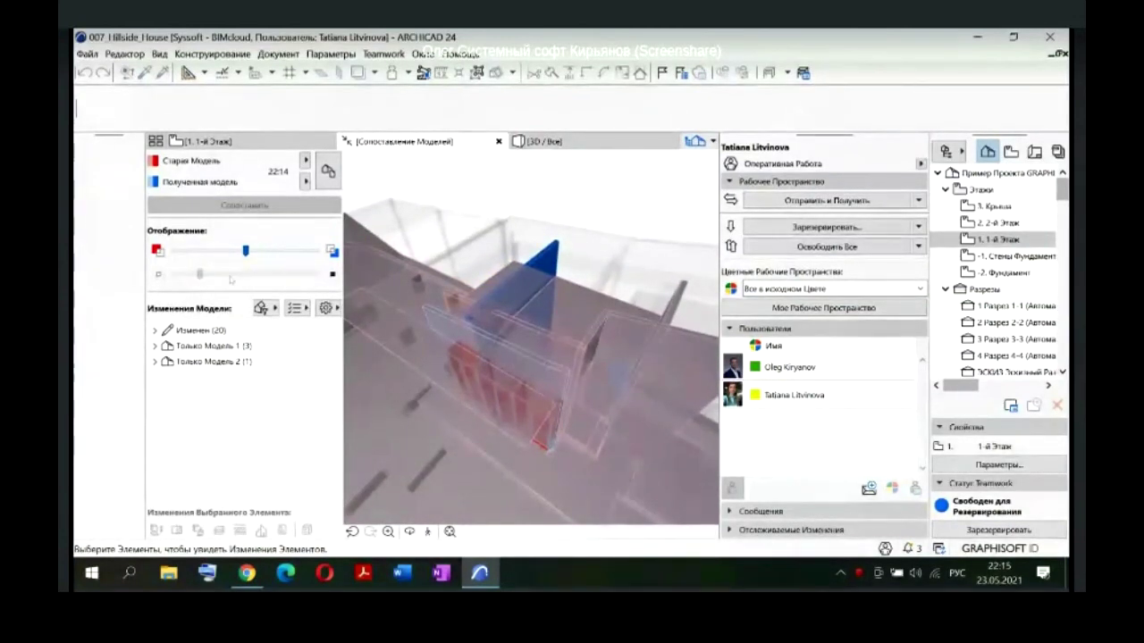
pyautogui.moveTo(273, 280); pyautogui.dragTo(327, 277)
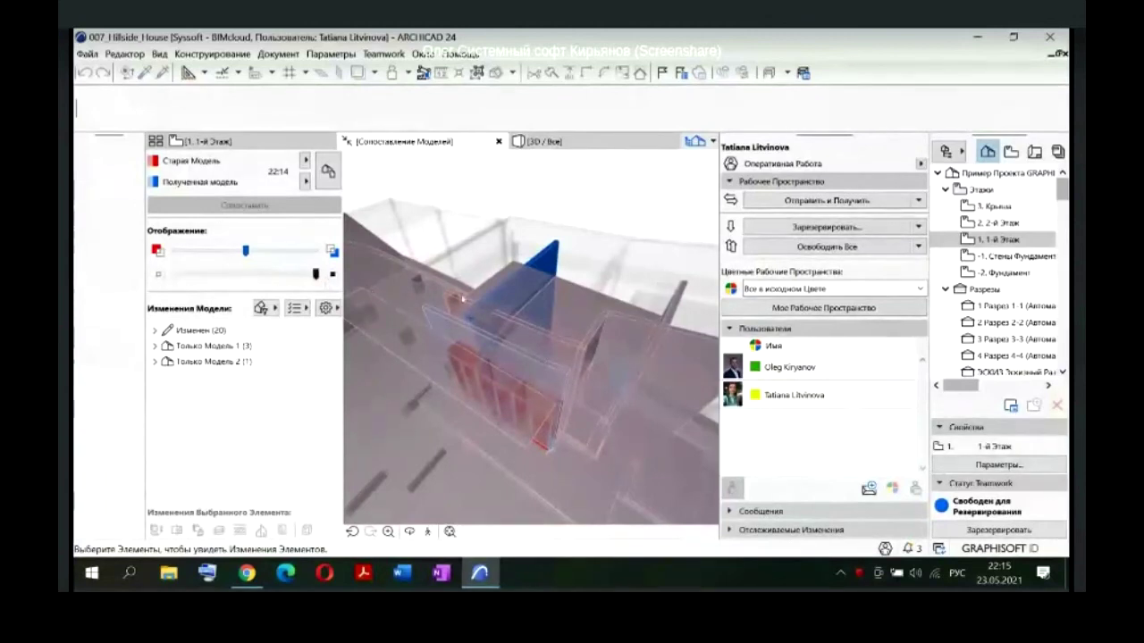
pyautogui.keyDown('shift'); pyautogui.moveTo(461, 298); pyautogui.dragTo(484, 285, button='middle'); pyautogui.keyUp('shift')
pyautogui.moveTo(314, 276); pyautogui.dragTo(172, 276)
pyautogui.keyDown('shift'); pyautogui.moveTo(420, 299); pyautogui.dragTo(520, 332, button='middle'); pyautogui.keyUp('shift')
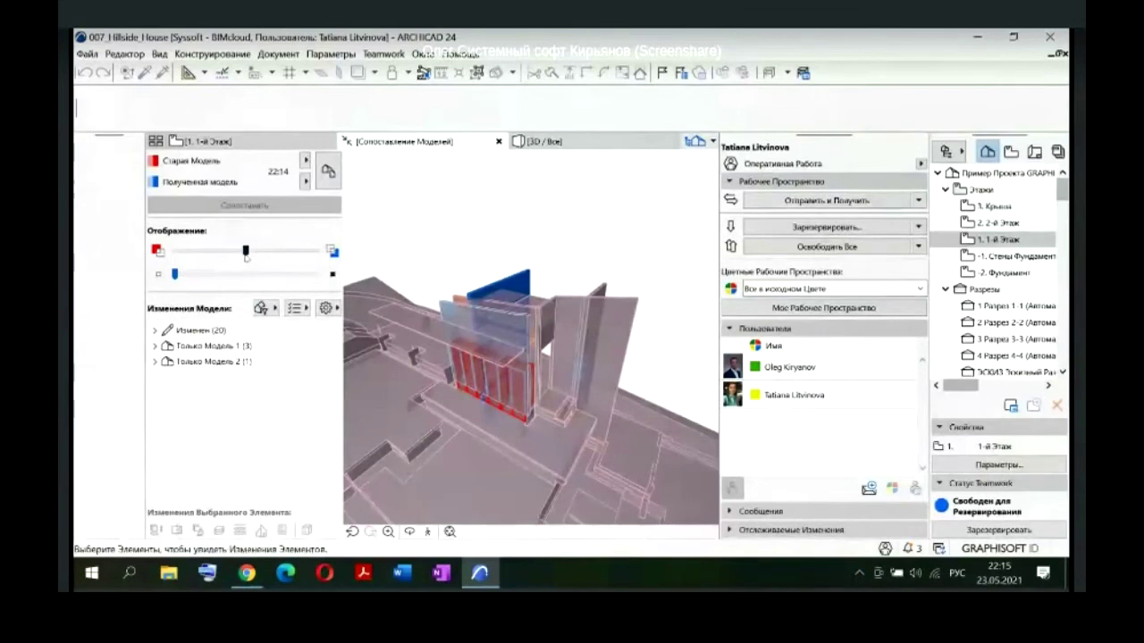
pyautogui.moveTo(246, 255); pyautogui.dragTo(315, 252)
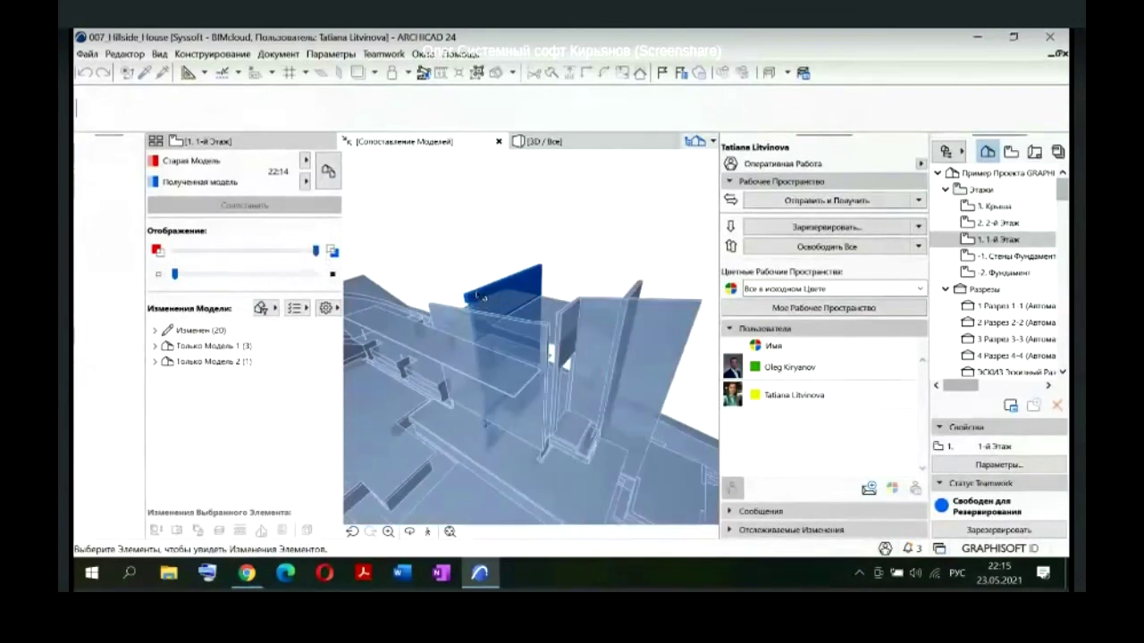
pyautogui.moveTo(306, 254); pyautogui.dragTo(159, 252)
pyautogui.keyDown('shift'); pyautogui.moveTo(561, 344); pyautogui.dragTo(570, 329, button='middle'); pyautogui.keyUp('shift')
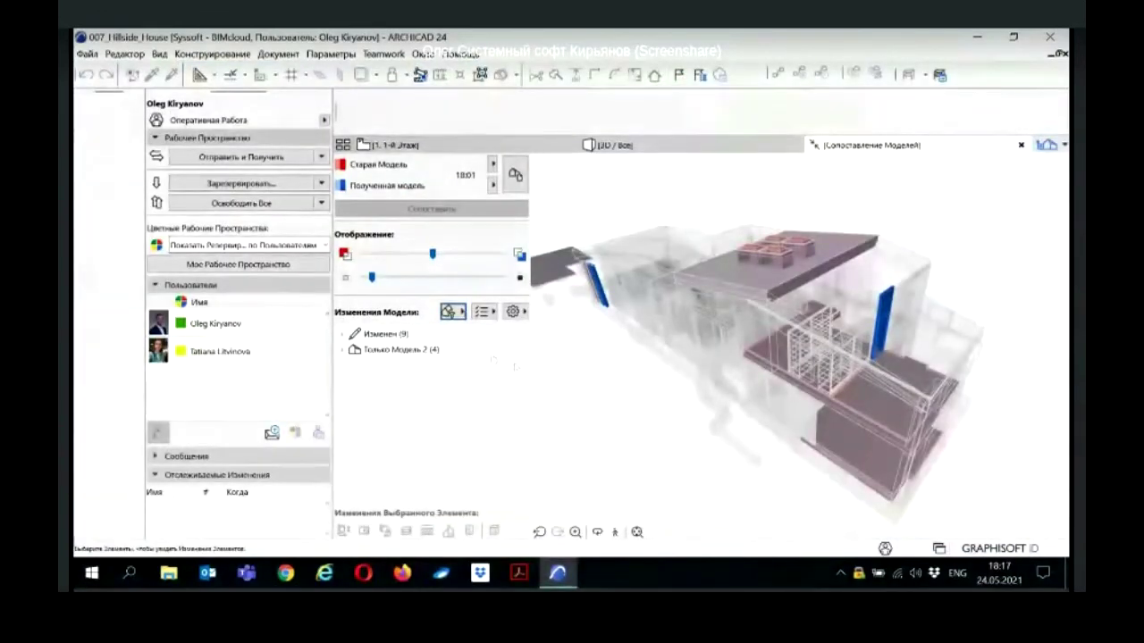
# Step: Expand the modified columns and the model-2-only Partition Wall, highlighting wall COL-E-001 in 3D
pyautogui.click(340, 335)
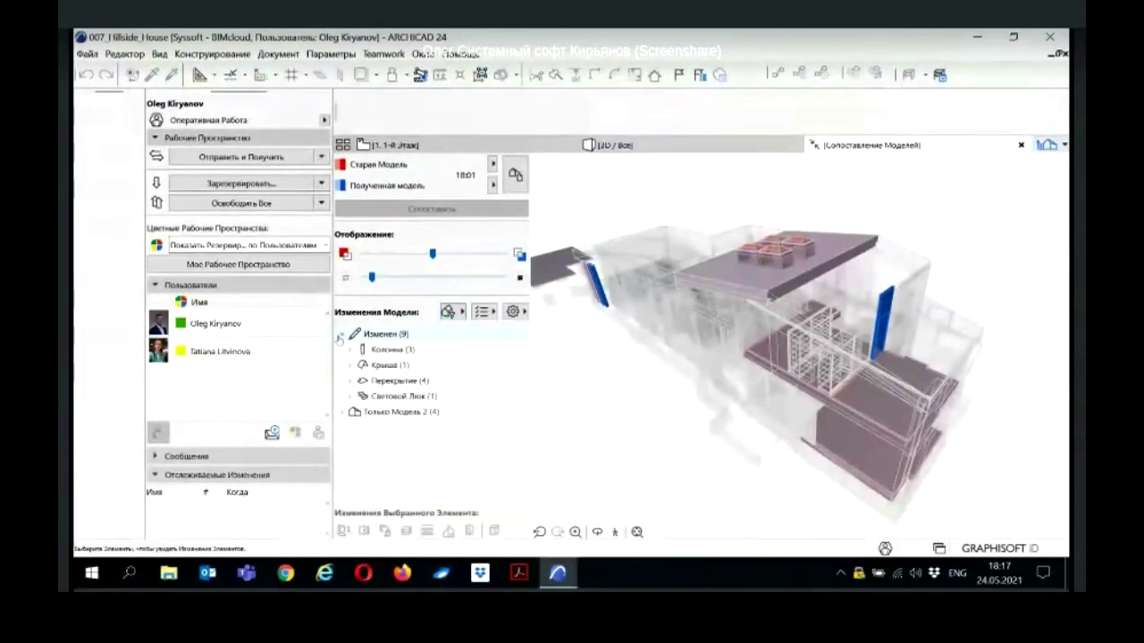
pyautogui.click(348, 351)
pyautogui.click(355, 366)
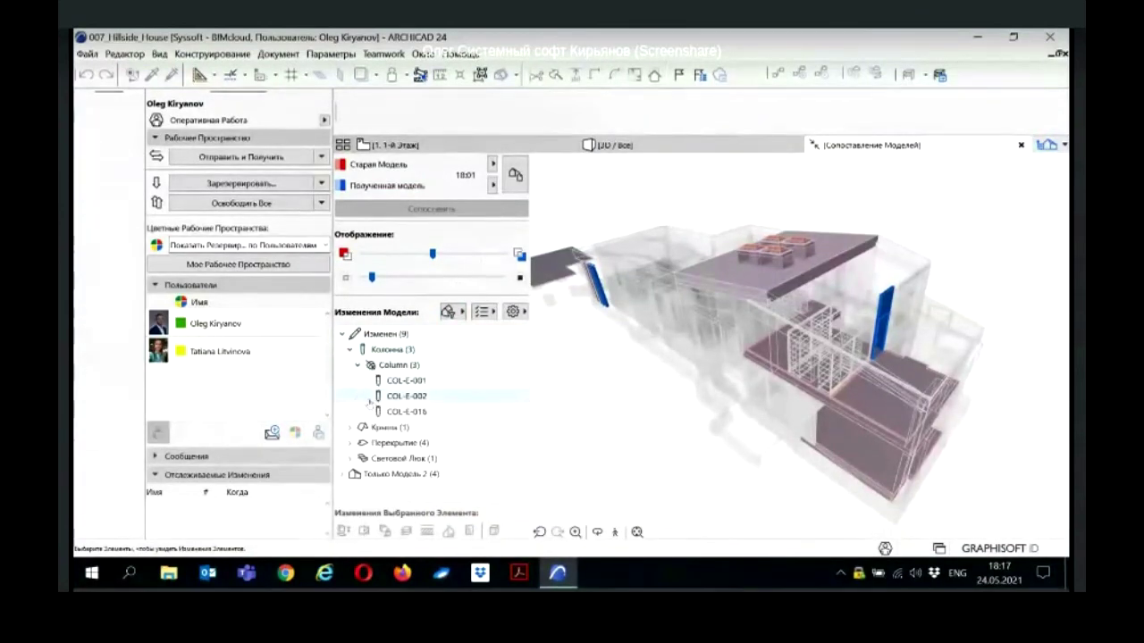
pyautogui.click(346, 472)
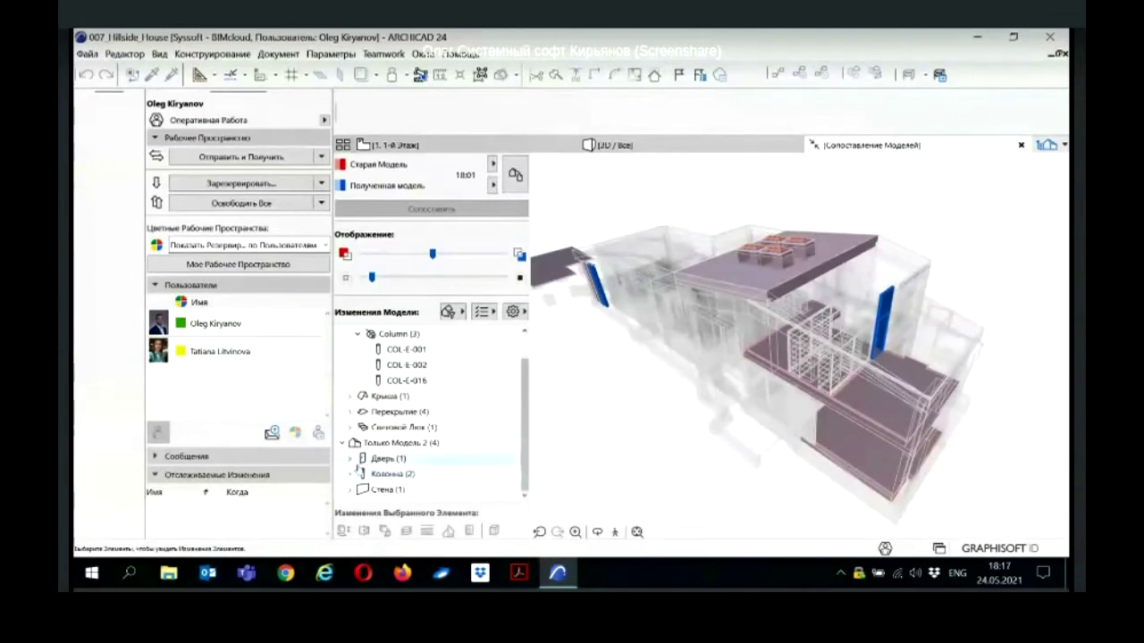
pyautogui.click(349, 489)
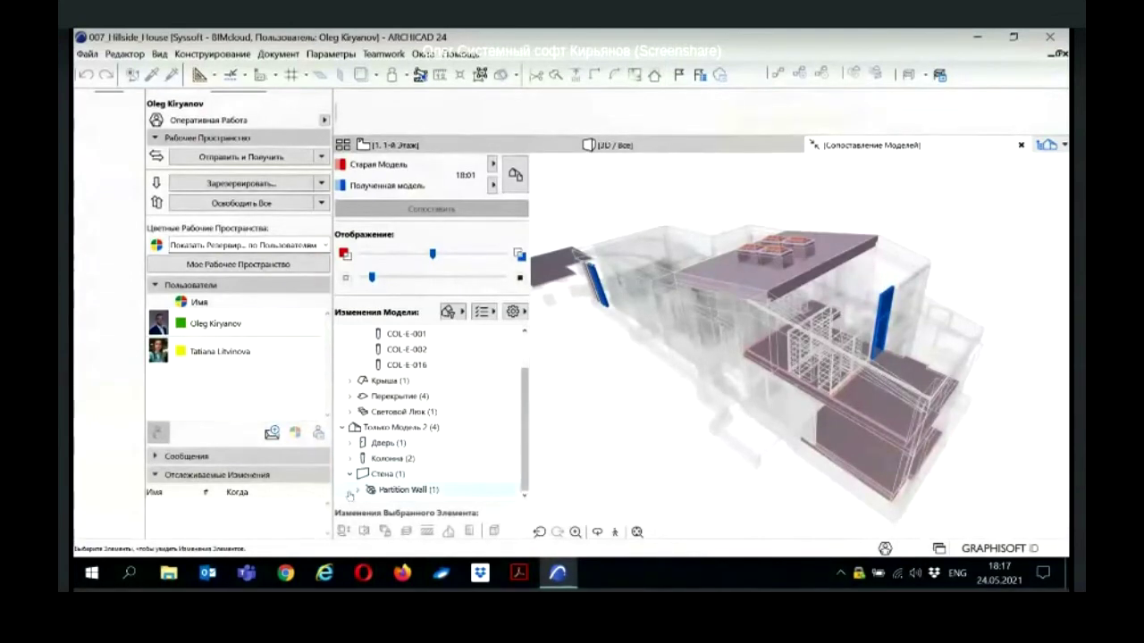
pyautogui.click(359, 491)
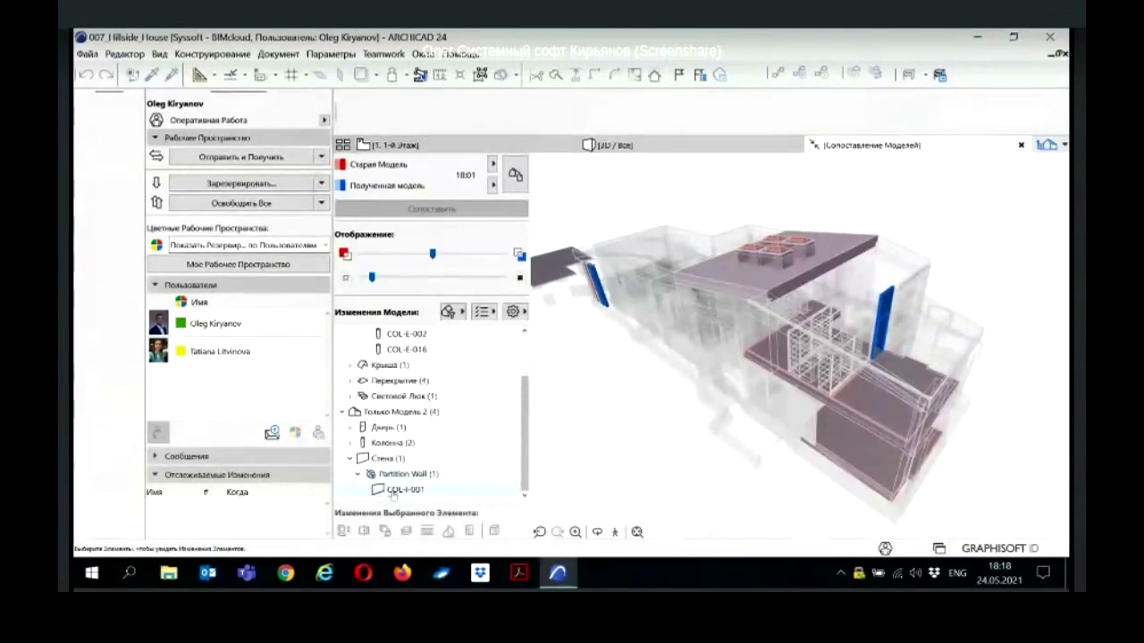
pyautogui.click(393, 494)
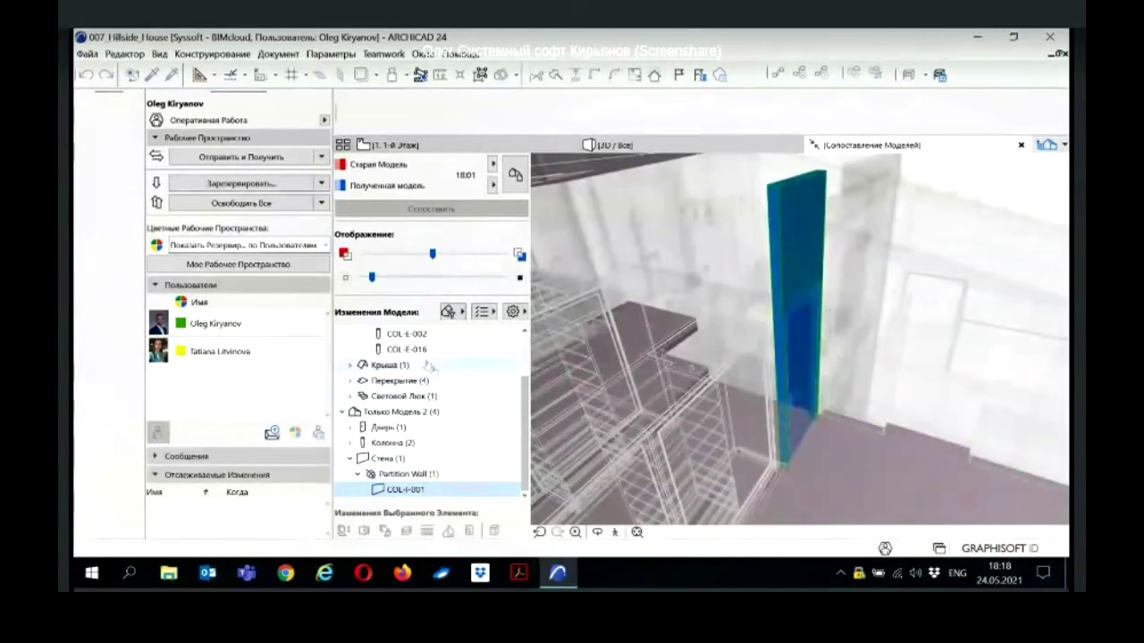
# Step: Zoom to the modified columns, show then clear the modified slabs, and list the criteria sets
pyautogui.scroll(2, 415, 366)
pyautogui.doubleClick(399, 367)
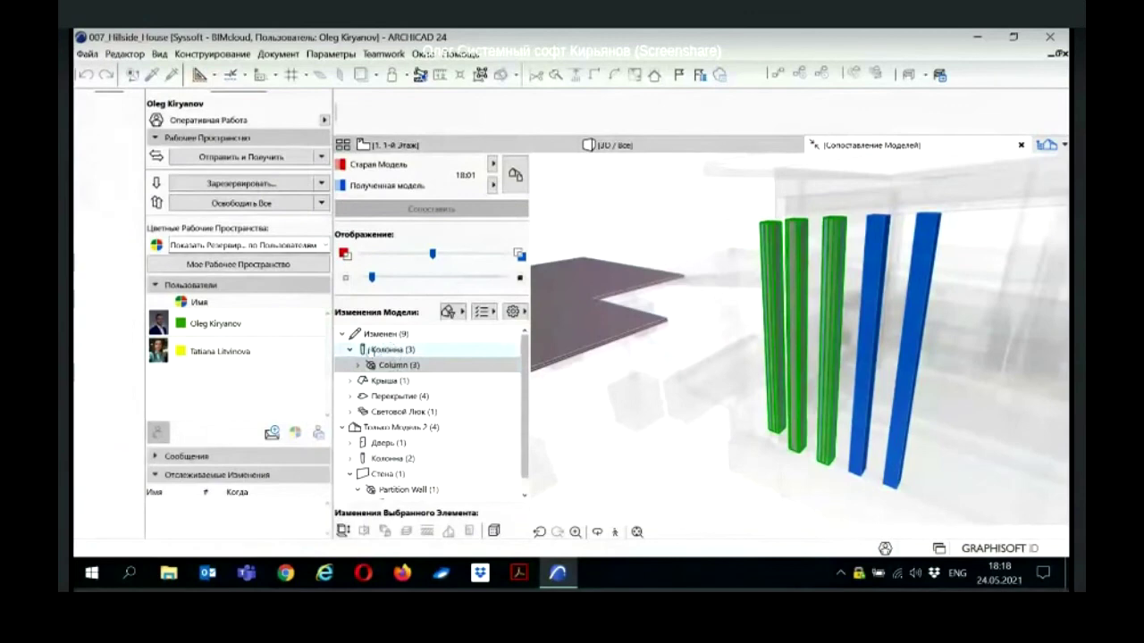
pyautogui.click(400, 396)
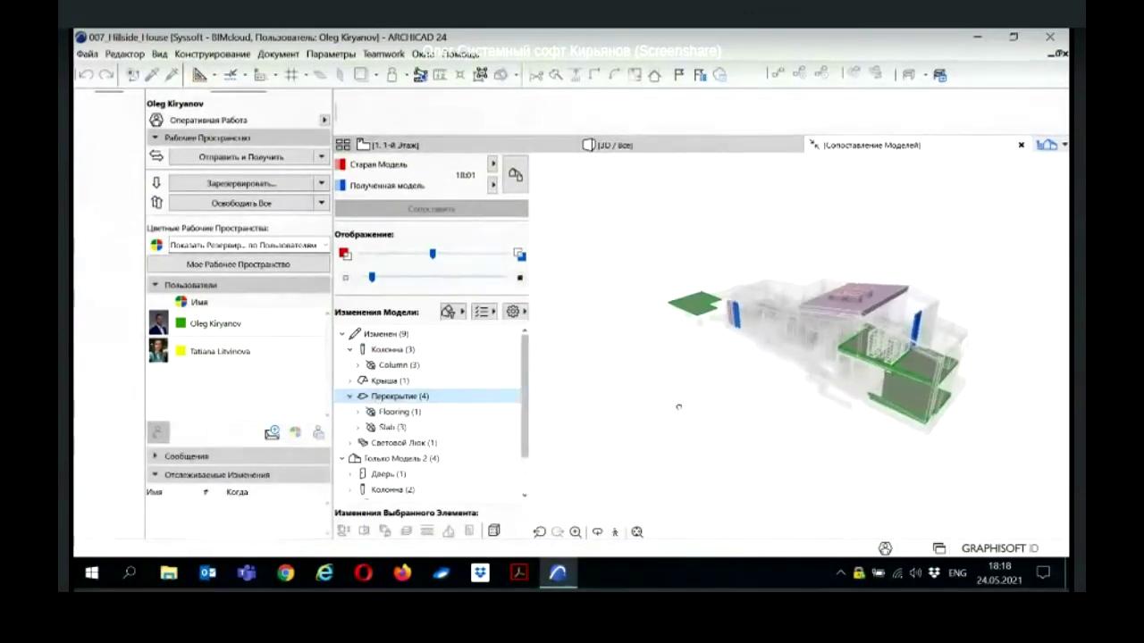
pyautogui.keyDown('shift'); pyautogui.moveTo(862, 413); pyautogui.dragTo(697, 442, button='middle'); pyautogui.keyUp('shift')
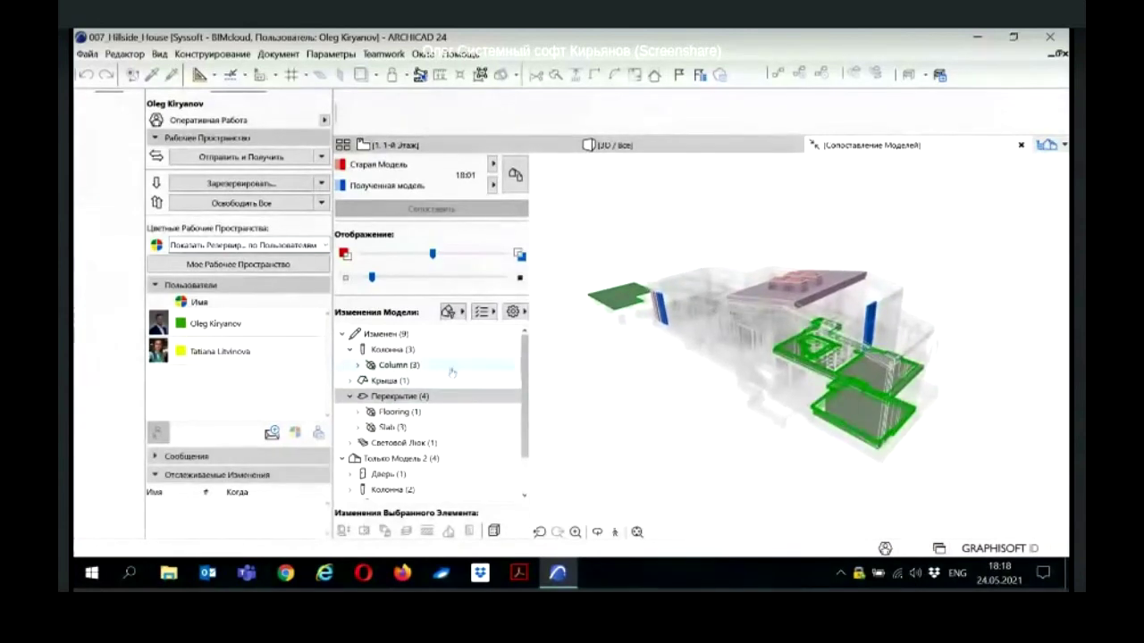
pyautogui.click(573, 375)
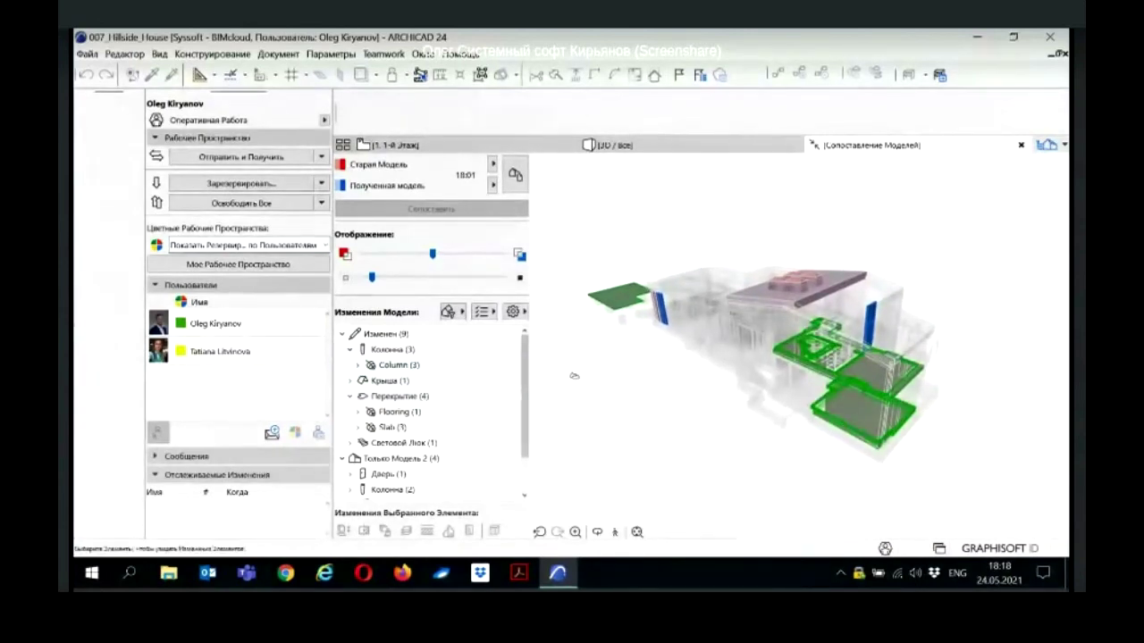
pyautogui.click(450, 311)
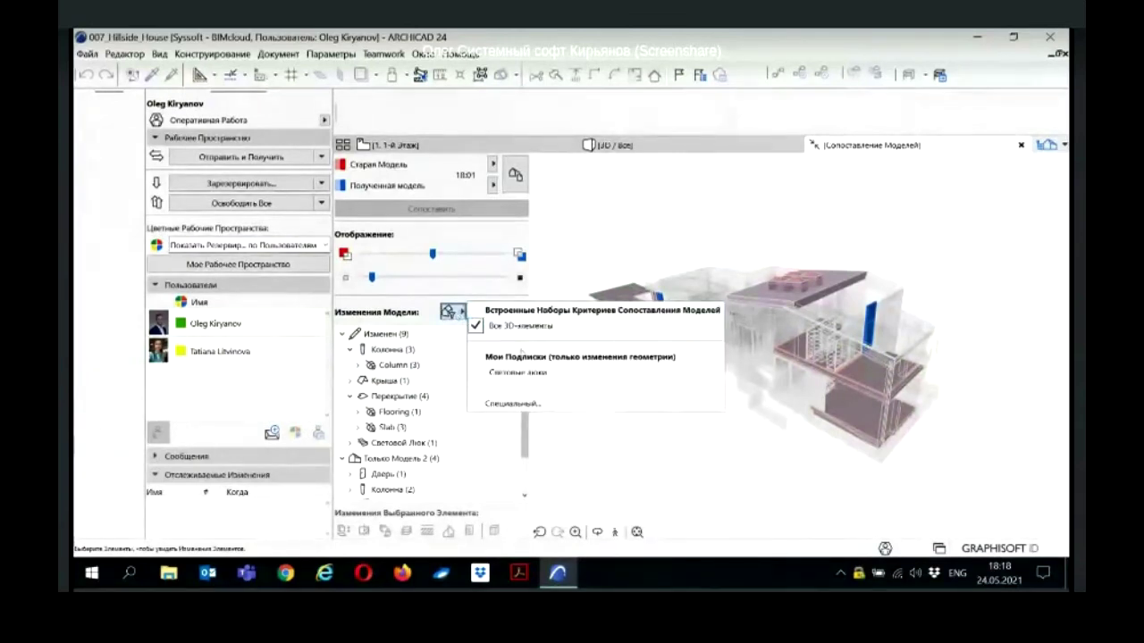
# Step: Filter the comparison by the Световые люки subscription and highlight the changed skylight
pyautogui.click(532, 373)
pyautogui.keyDown('shift'); pyautogui.moveTo(689, 350); pyautogui.dragTo(730, 325, button='middle'); pyautogui.keyUp('shift')
pyautogui.click(343, 333)
pyautogui.click(349, 349)
pyautogui.click(376, 367)
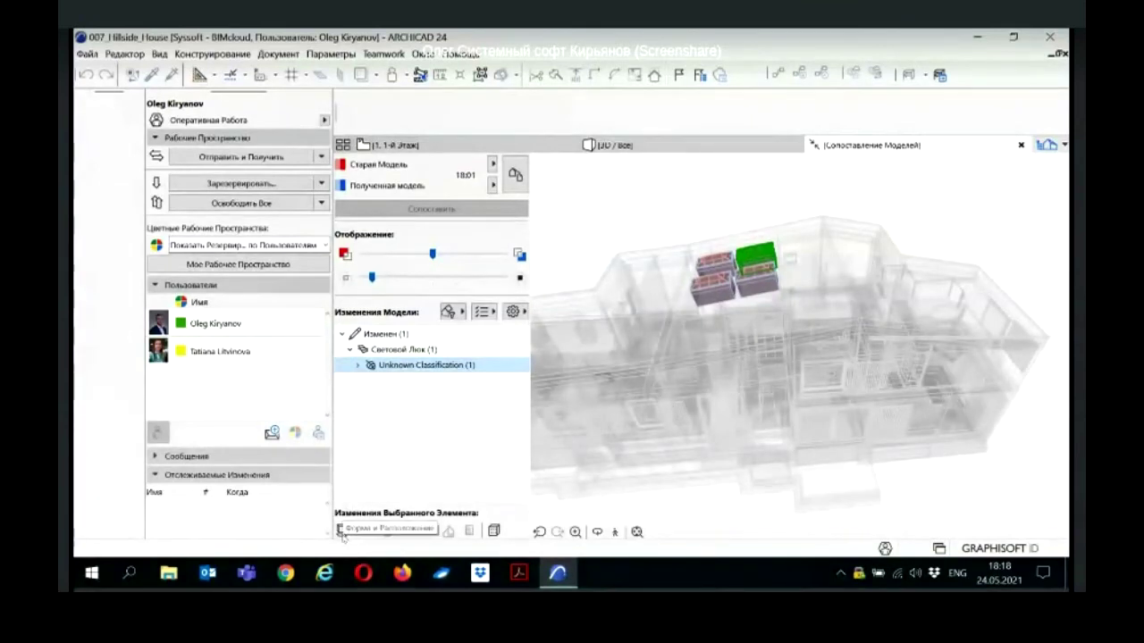
pyautogui.click(483, 312)
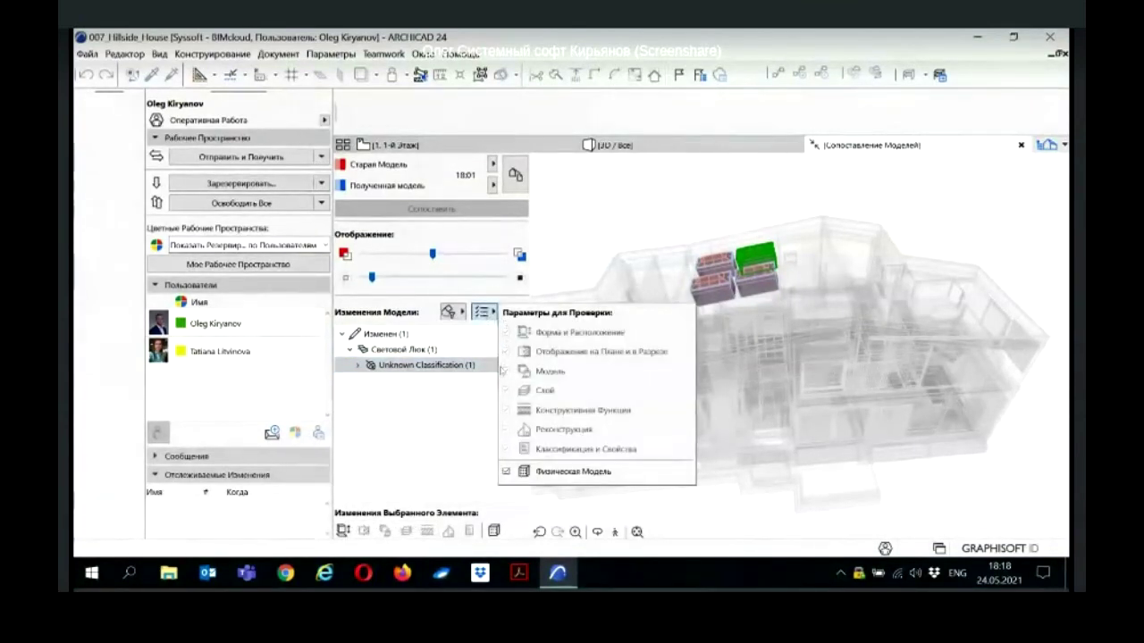
pyautogui.click(459, 435)
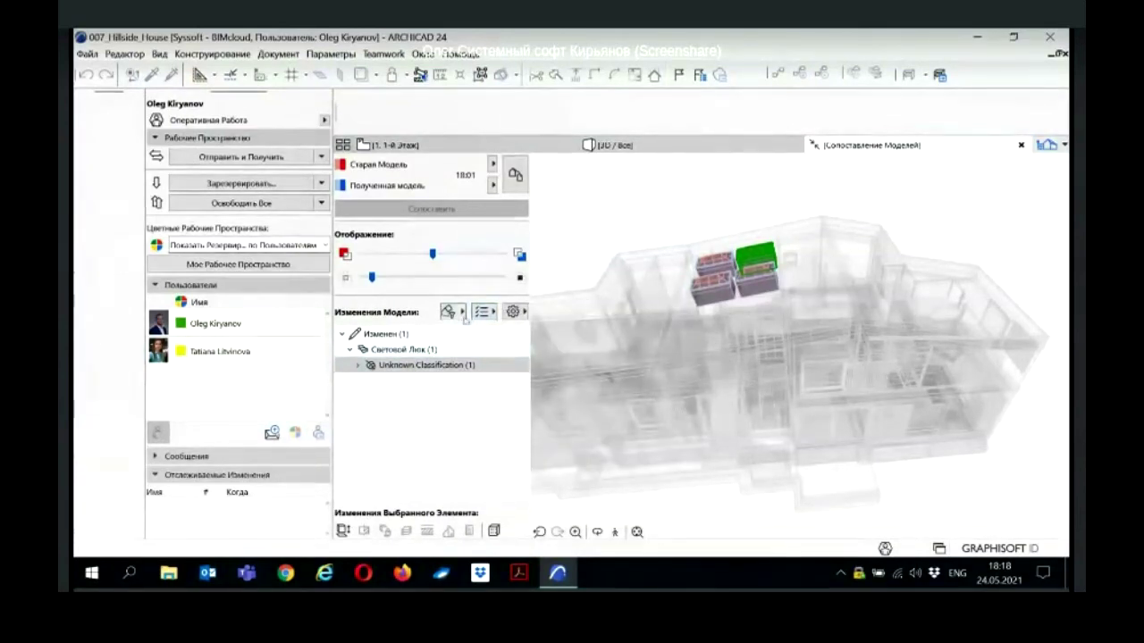
# Step: Define a custom comparison criterion limited to the Стена element type
pyautogui.click(454, 312)
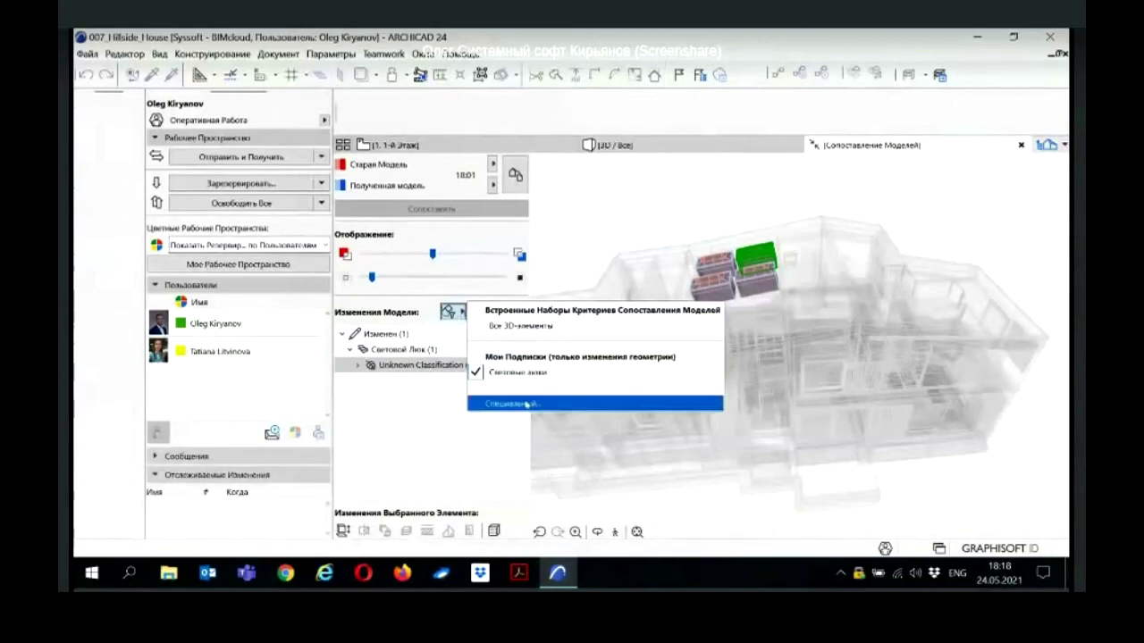
pyautogui.click(530, 404)
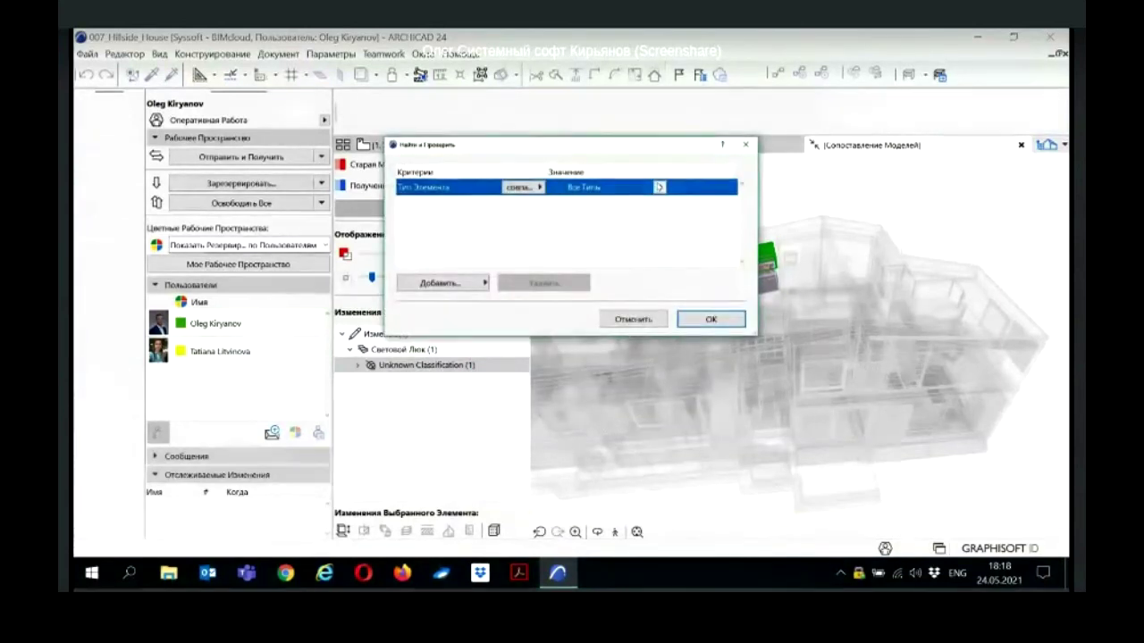
pyautogui.click(658, 187)
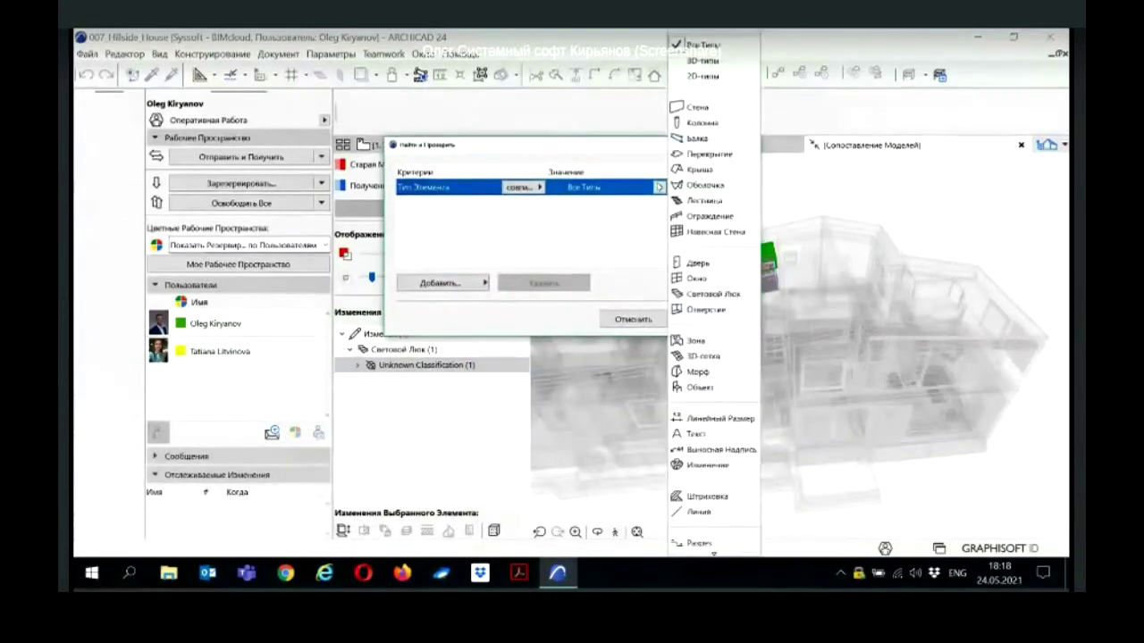
pyautogui.click(706, 108)
pyautogui.click(710, 319)
# Step: Expand Только Модель 2 and zoom to Partition Wall COL-I-001
pyautogui.scroll(5, 780, 379)
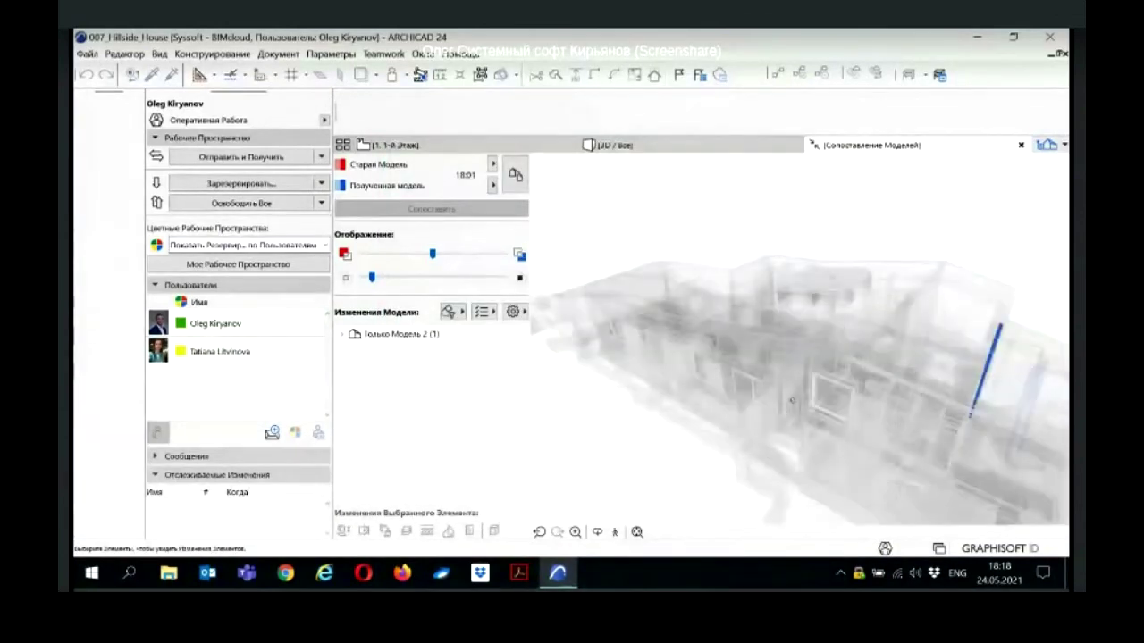
pyautogui.keyDown('shift'); pyautogui.moveTo(899, 423); pyautogui.dragTo(787, 429, button='middle'); pyautogui.keyUp('shift')
pyautogui.click(342, 334)
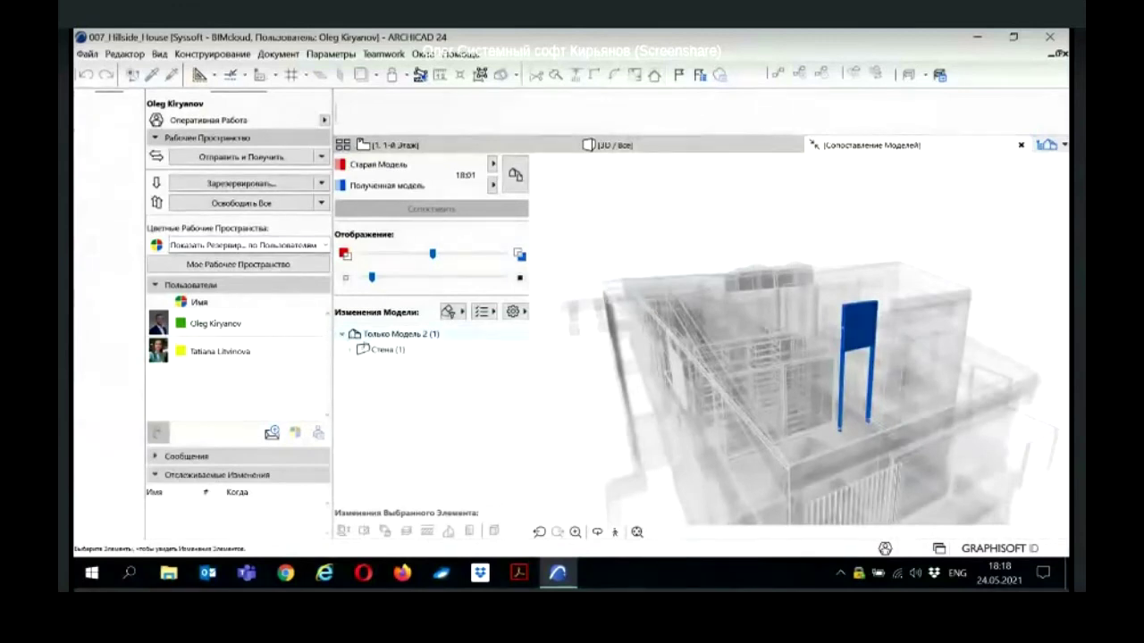
pyautogui.click(375, 350)
pyautogui.doubleClick(374, 351)
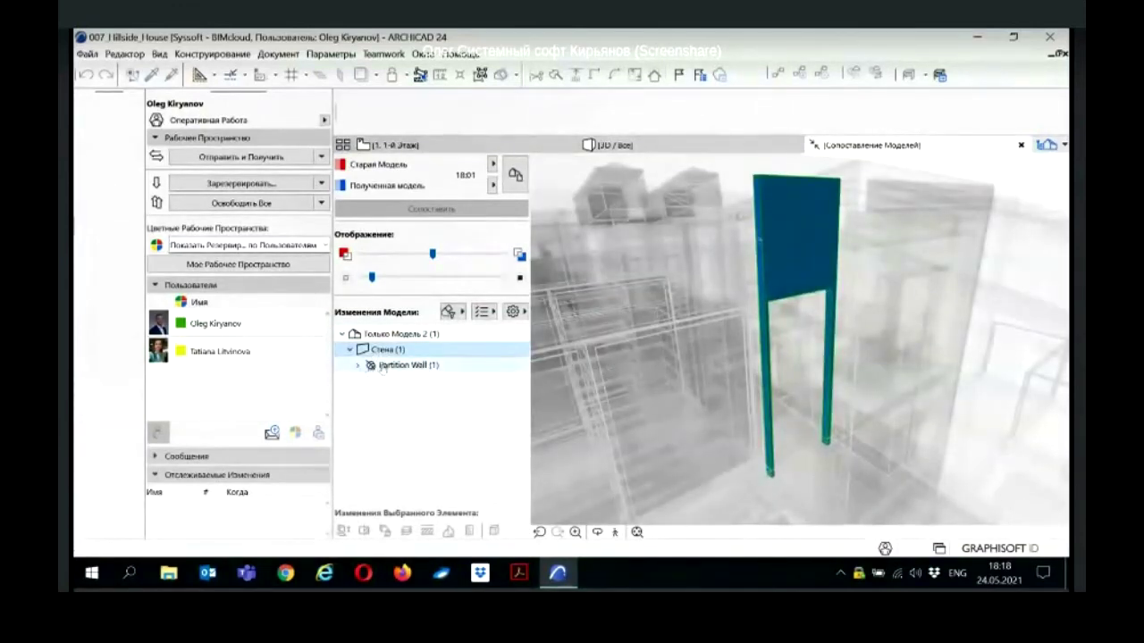
pyautogui.click(387, 366)
pyautogui.doubleClick(387, 367)
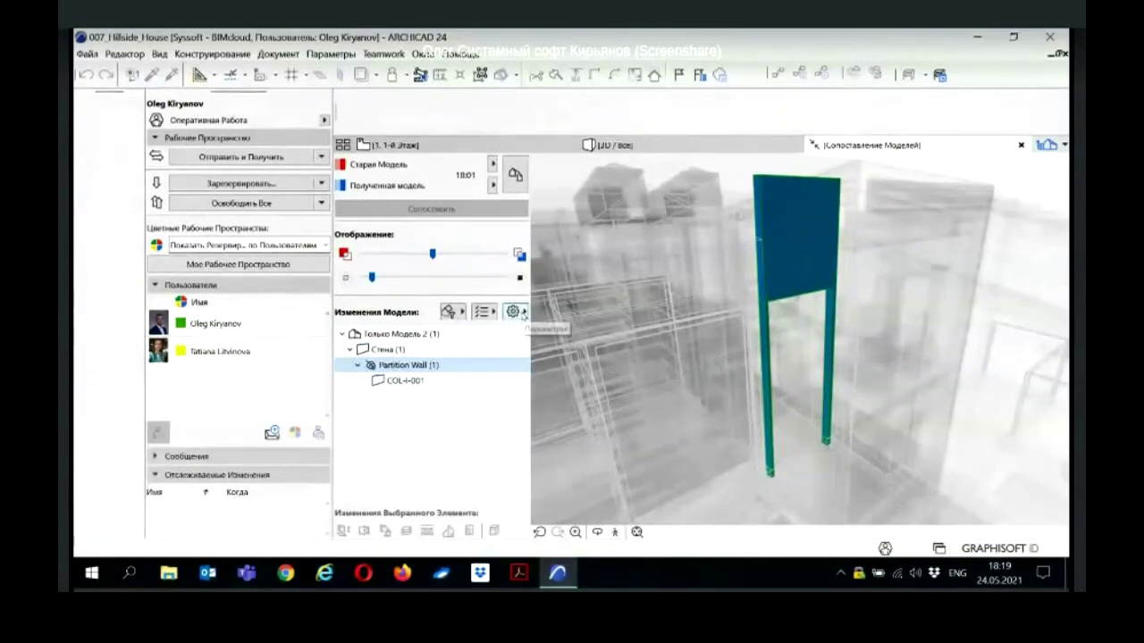
# Step: Stop grouping the changes list by Статус, then switch to the presentation slide
pyautogui.click(522, 313)
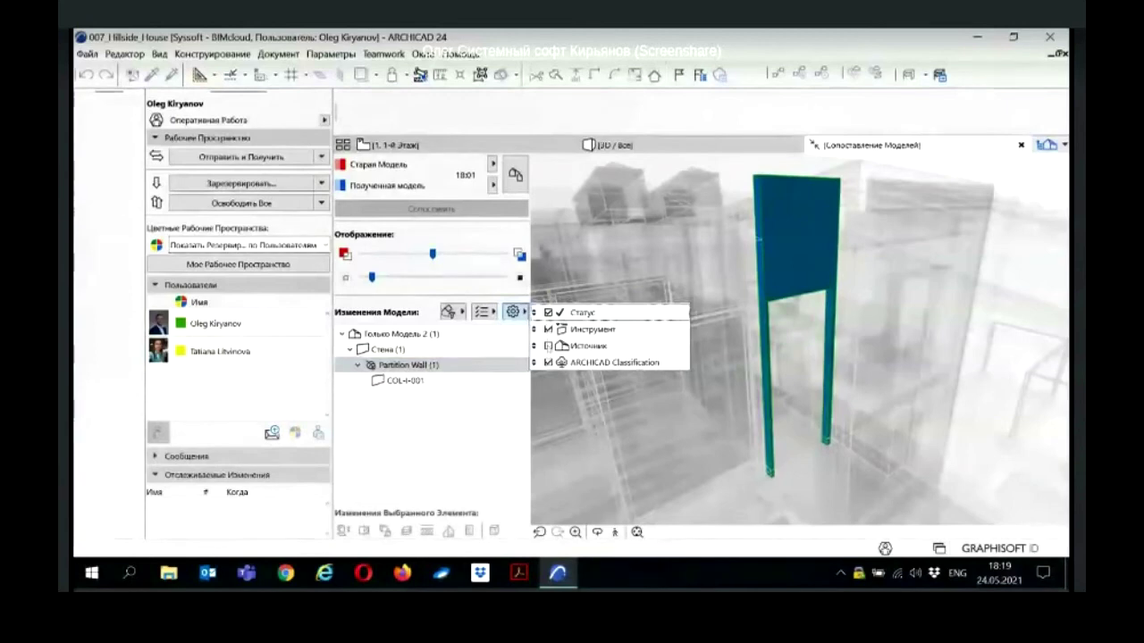
pyautogui.click(548, 312)
pyautogui.click(483, 403)
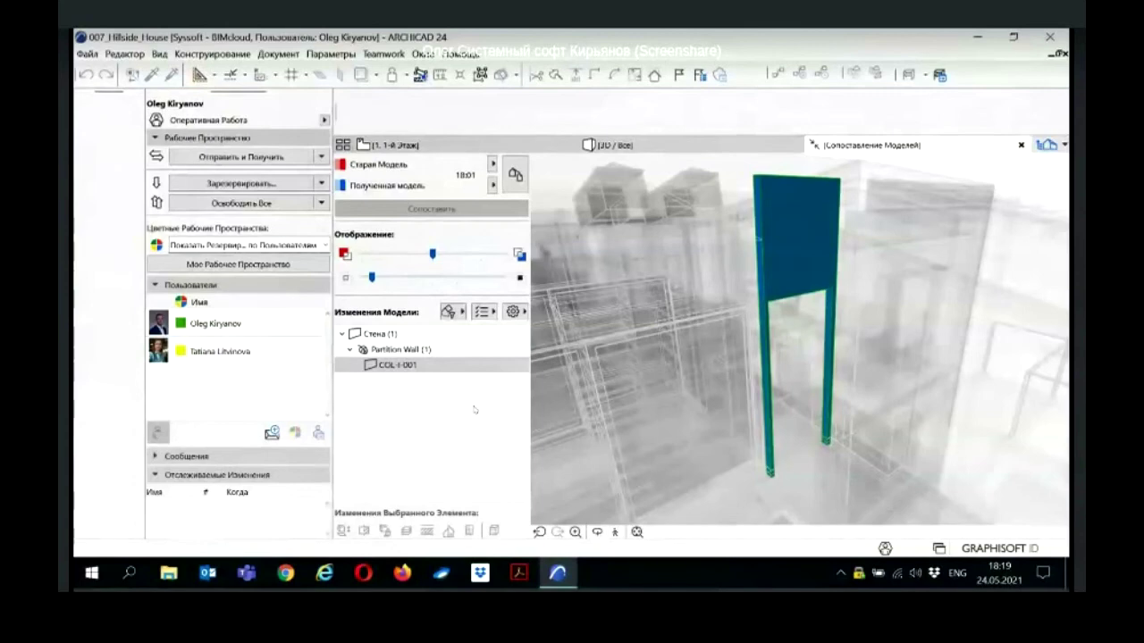
pyautogui.hotkey('alt', 'Tab')
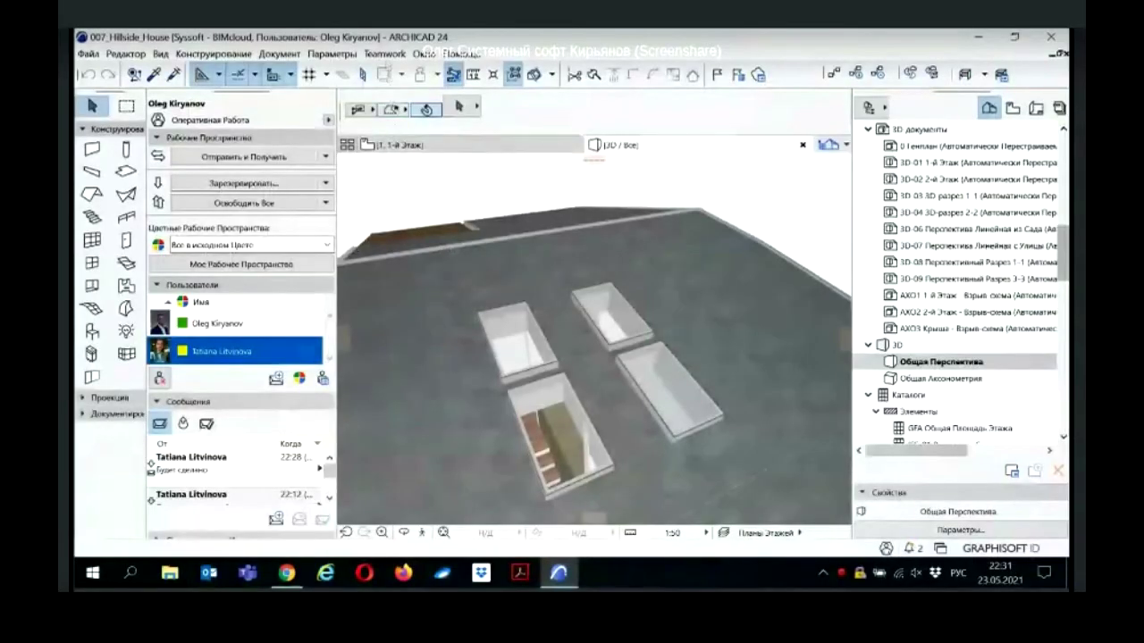
# Step: Open the Отслеживание Изменений window from the Teamwork menu and move it up-left
pyautogui.click(384, 54)
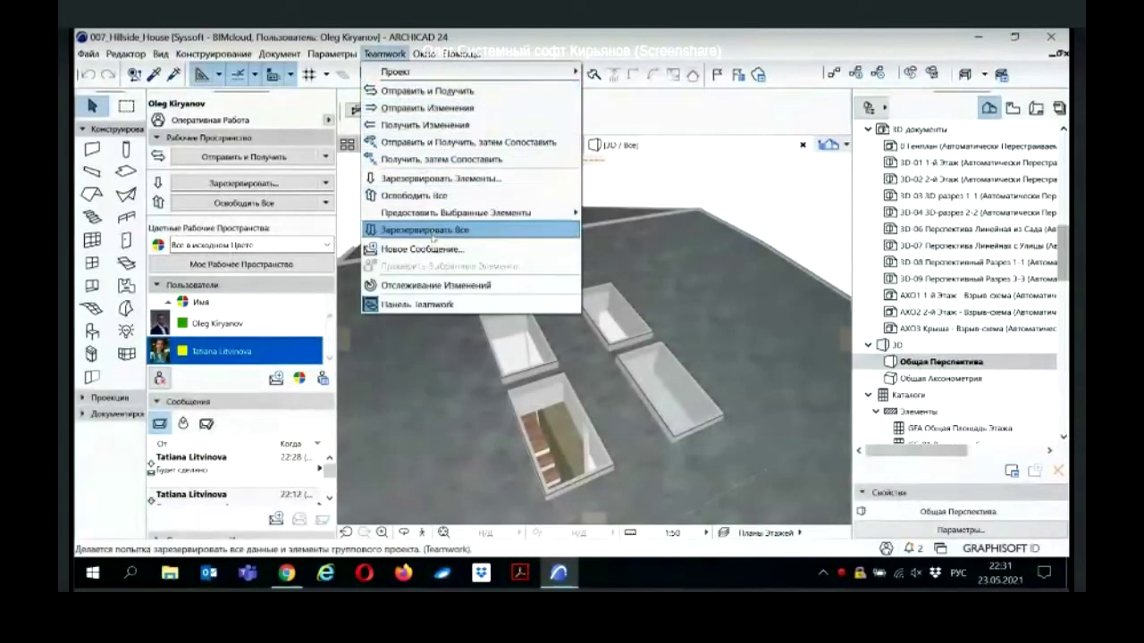
pyautogui.click(435, 286)
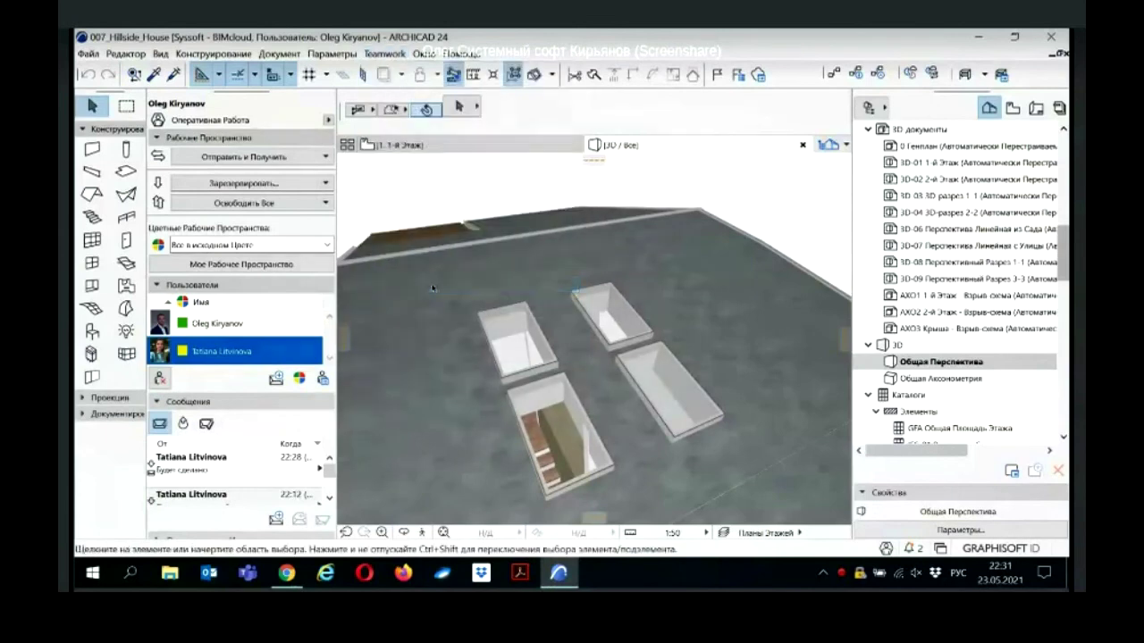
pyautogui.moveTo(351, 124); pyautogui.dragTo(331, 108)
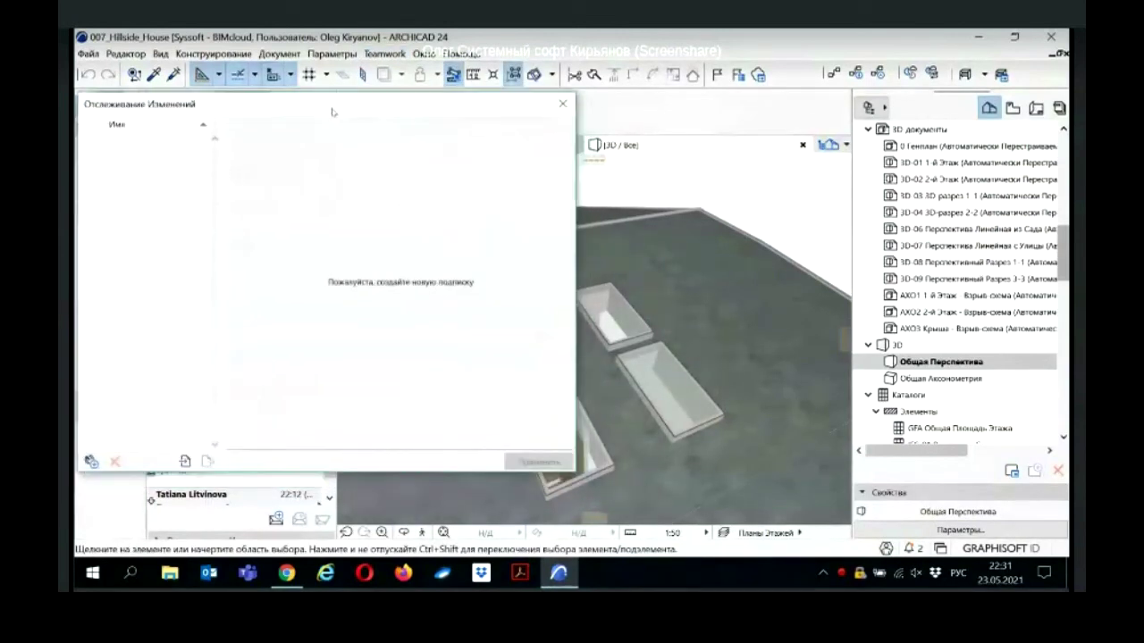
# Step: Create a new Выбранные Элементы subscription named 'Световые люки'
pyautogui.click(92, 461)
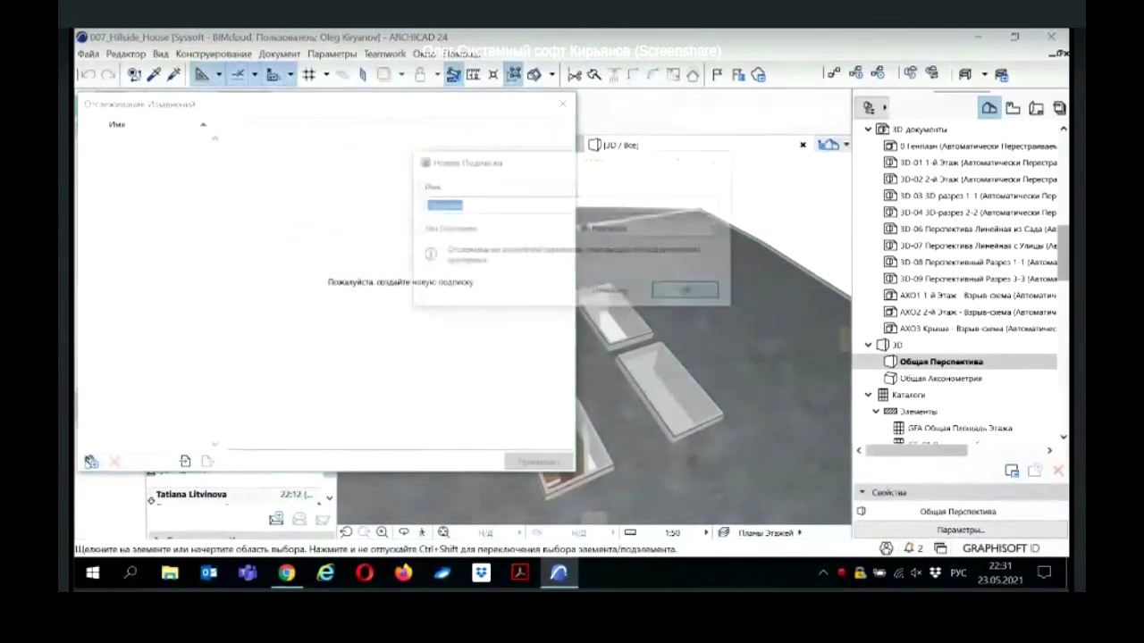
pyautogui.click(458, 205)
pyautogui.moveTo(458, 205); pyautogui.dragTo(407, 205)
pyautogui.press('BackSpace')
pyautogui.write('Систовые')
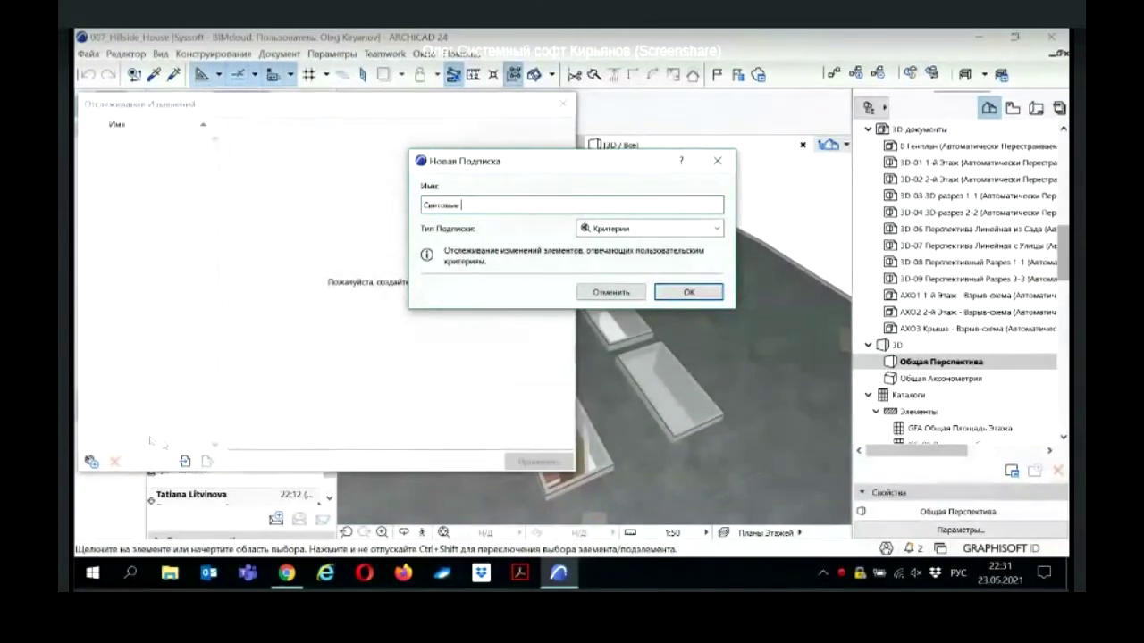
pyautogui.write('локи')
pyautogui.click(632, 229)
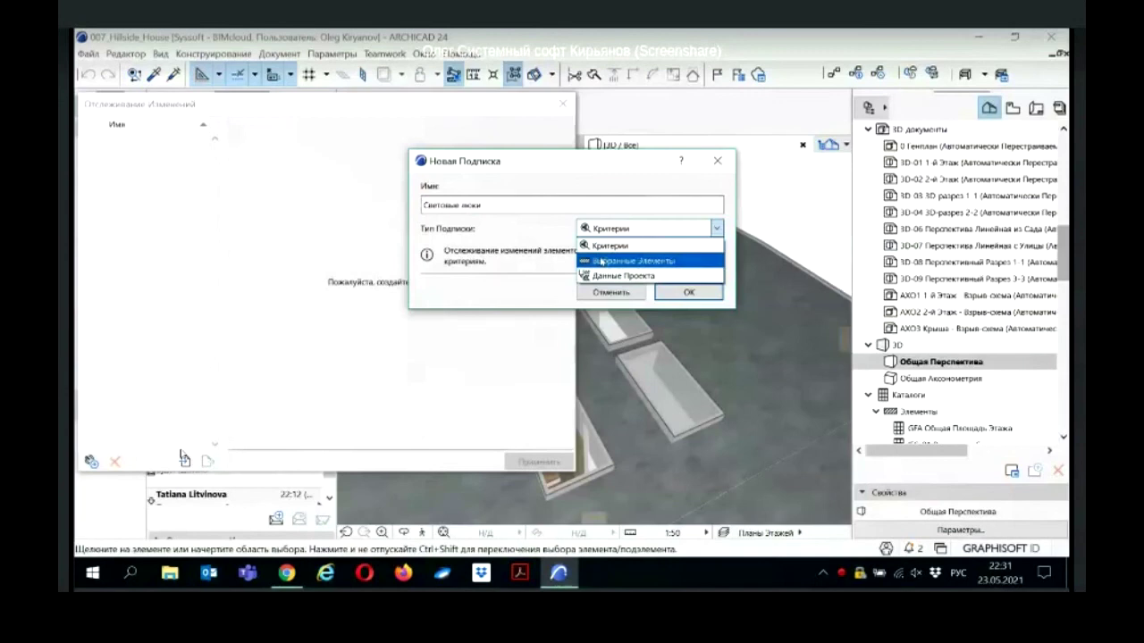
pyautogui.click(602, 261)
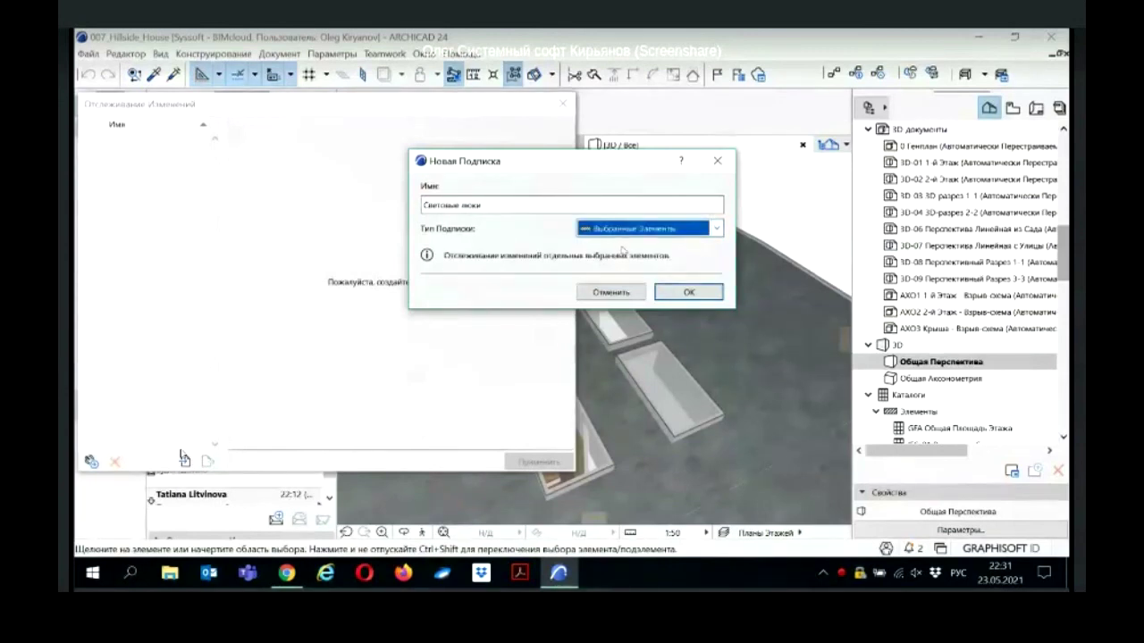
pyautogui.click(684, 292)
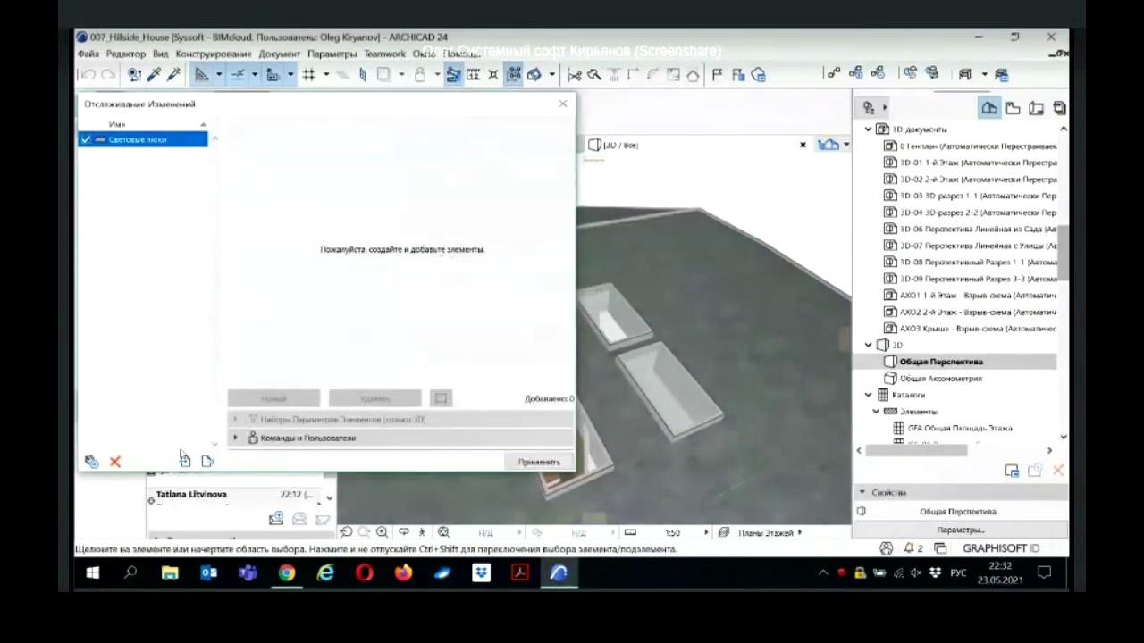
# Step: Add the four roof skylights to the Световые люки subscription
pyautogui.moveTo(437, 106); pyautogui.dragTo(402, 106)
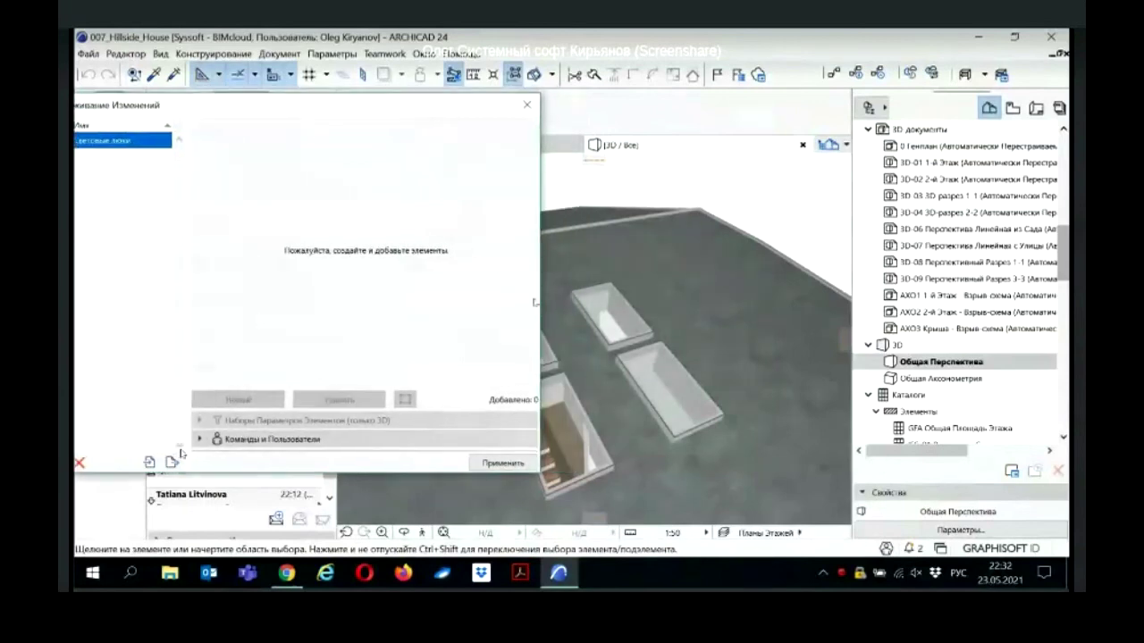
pyautogui.click(615, 324)
pyautogui.keyDown('shift'); pyautogui.click(721, 325); pyautogui.keyUp('shift')
pyautogui.keyDown('shift'); pyautogui.click(759, 373); pyautogui.keyUp('shift')
pyautogui.keyDown('shift'); pyautogui.click(630, 383); pyautogui.keyUp('shift')
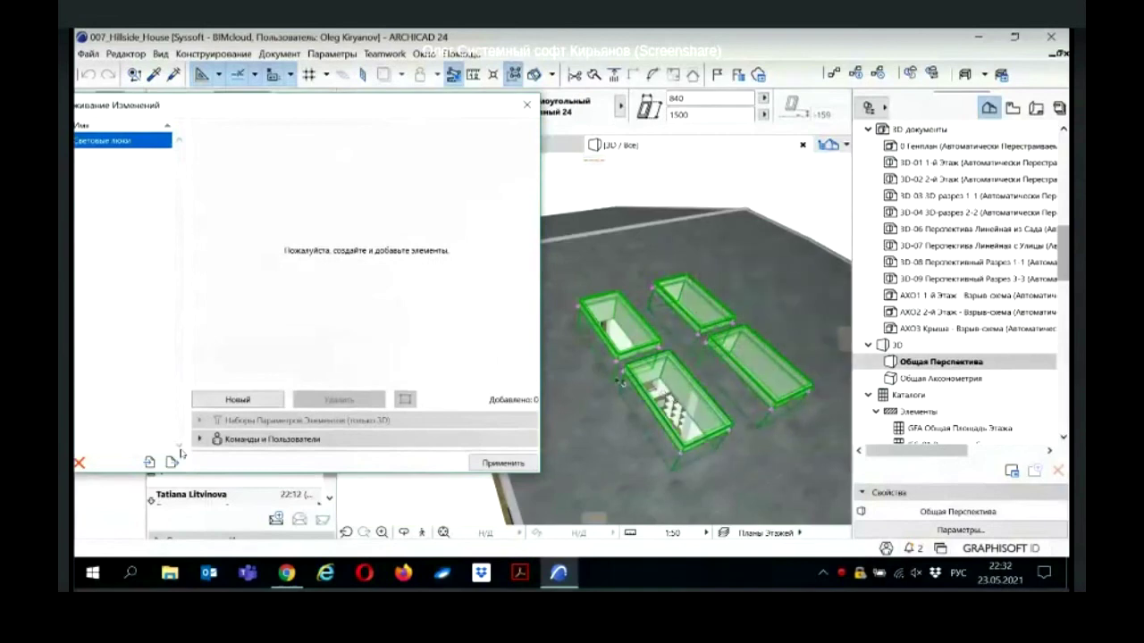
pyautogui.click(259, 405)
# Step: Add the colleague to the subscription's notified users and apply the tracking settings
pyautogui.moveTo(315, 104); pyautogui.dragTo(415, 99)
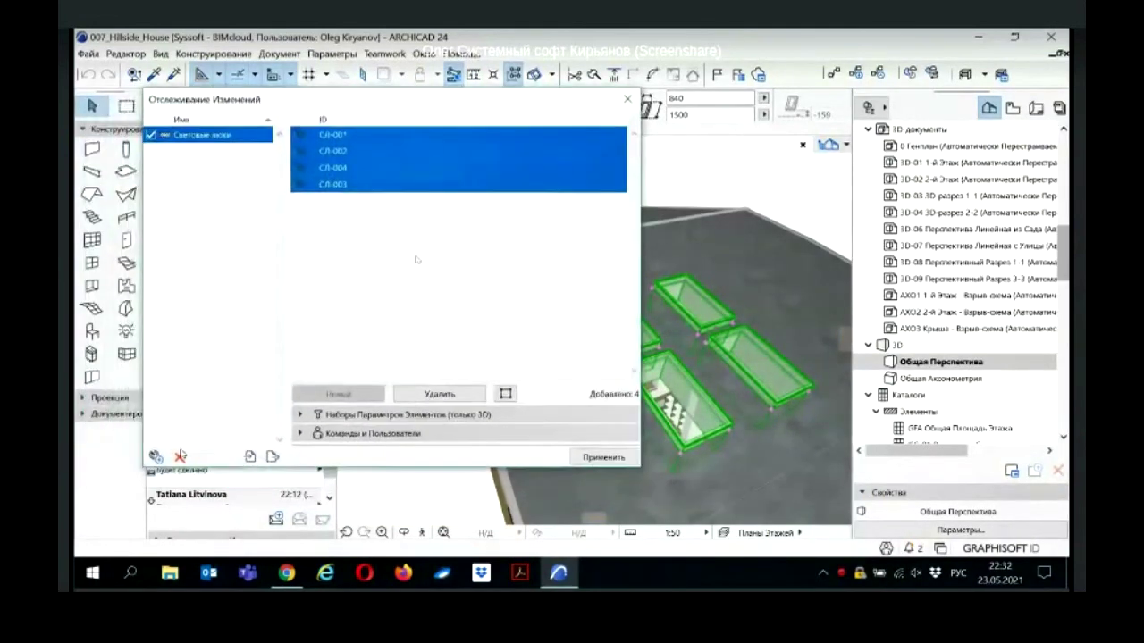
pyautogui.click(300, 414)
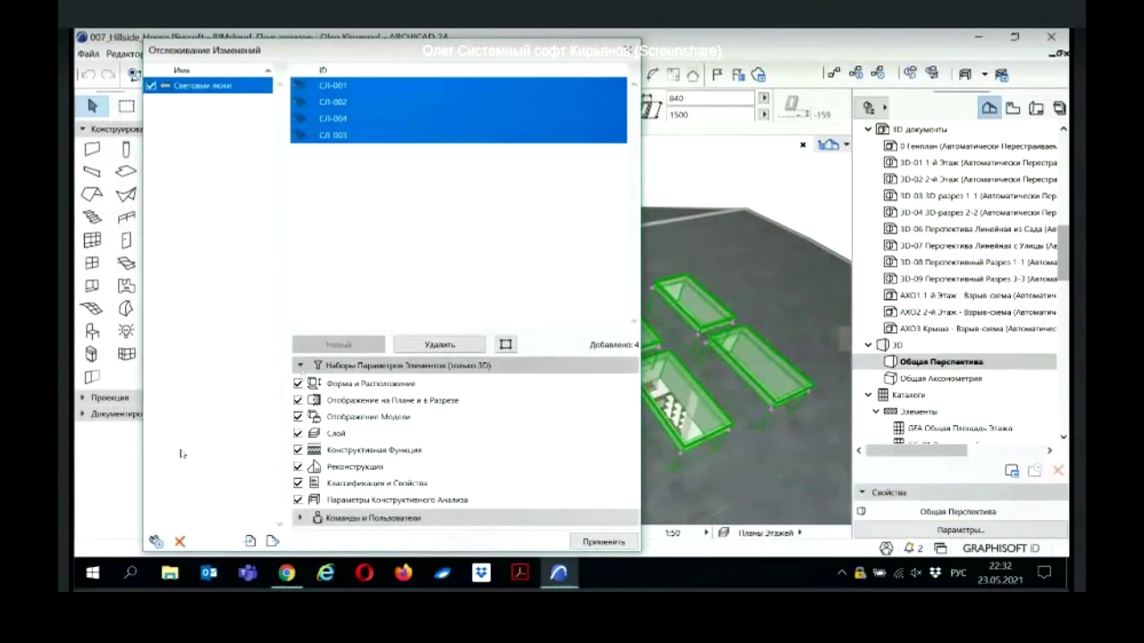
pyautogui.click(301, 365)
pyautogui.click(300, 384)
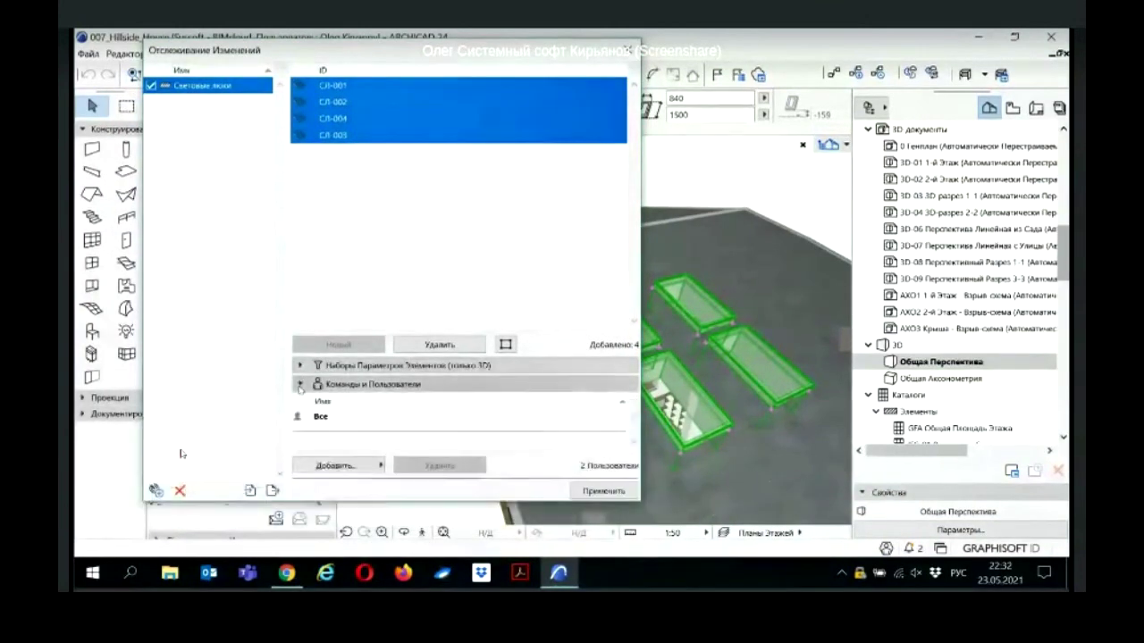
pyautogui.click(373, 465)
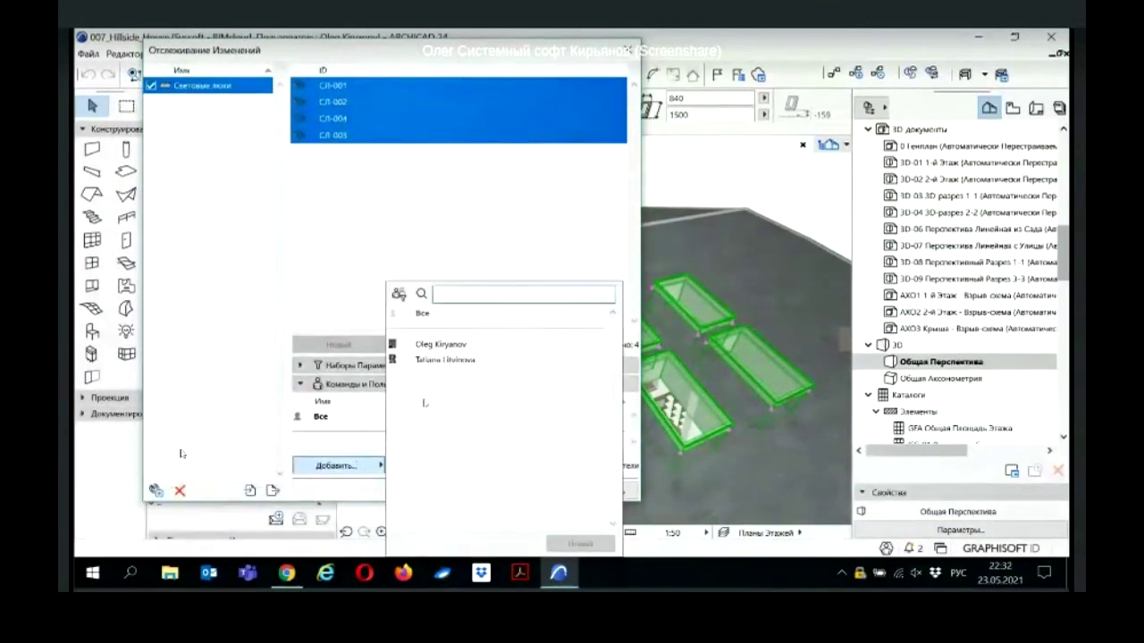
pyautogui.click(443, 369)
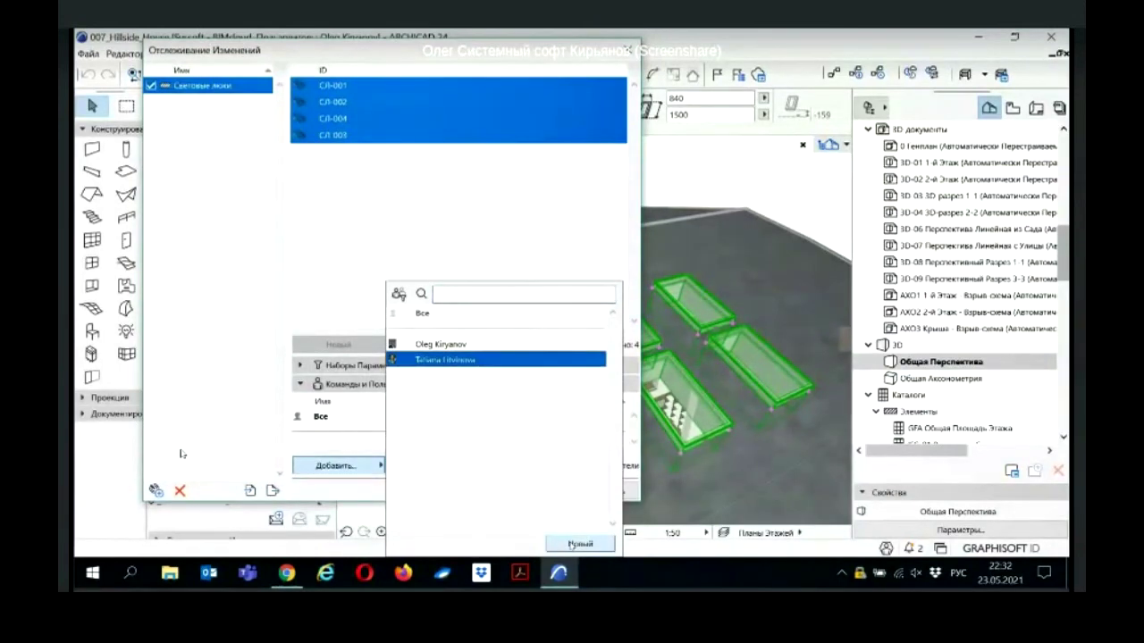
pyautogui.click(576, 543)
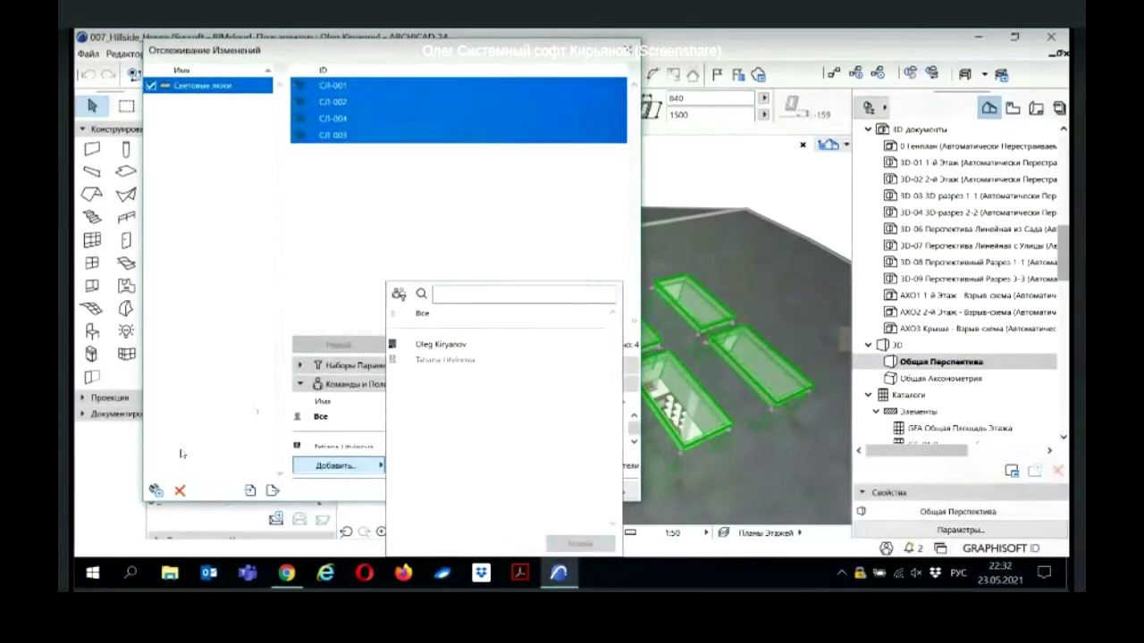
pyautogui.click(283, 407)
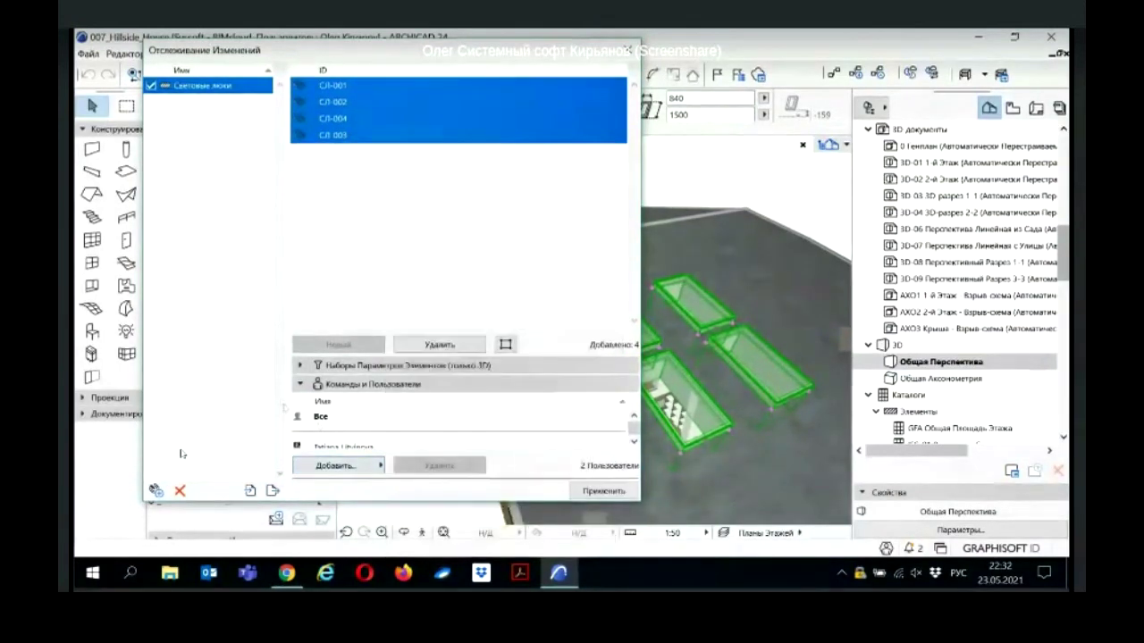
pyautogui.click(594, 490)
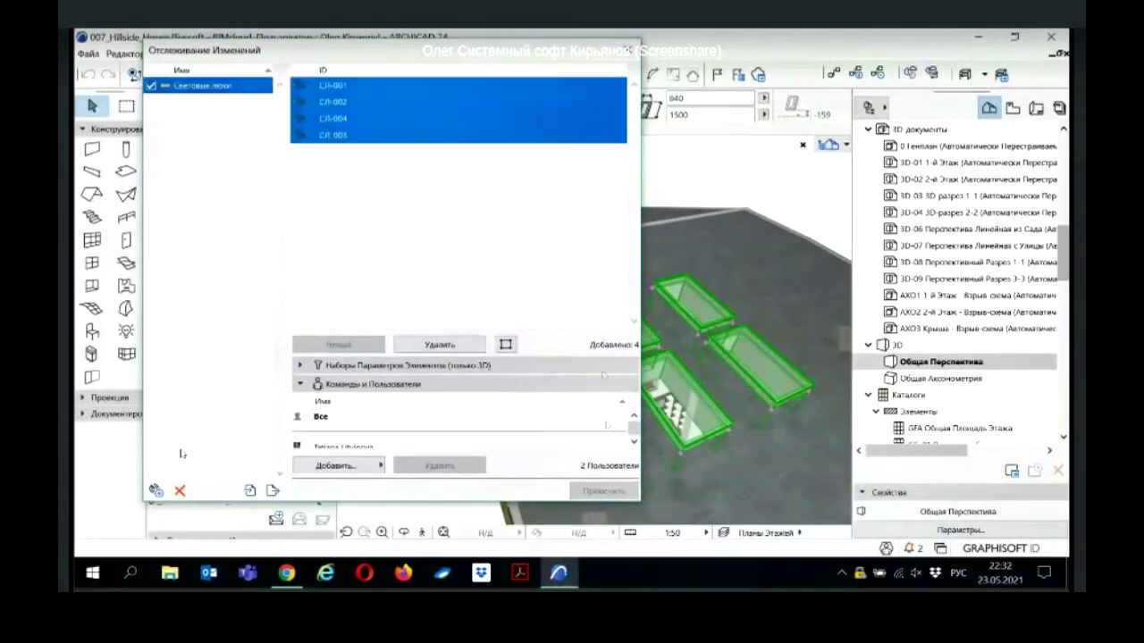
# Step: Close the change tracking window and clear the skylight selection
pyautogui.click(628, 50)
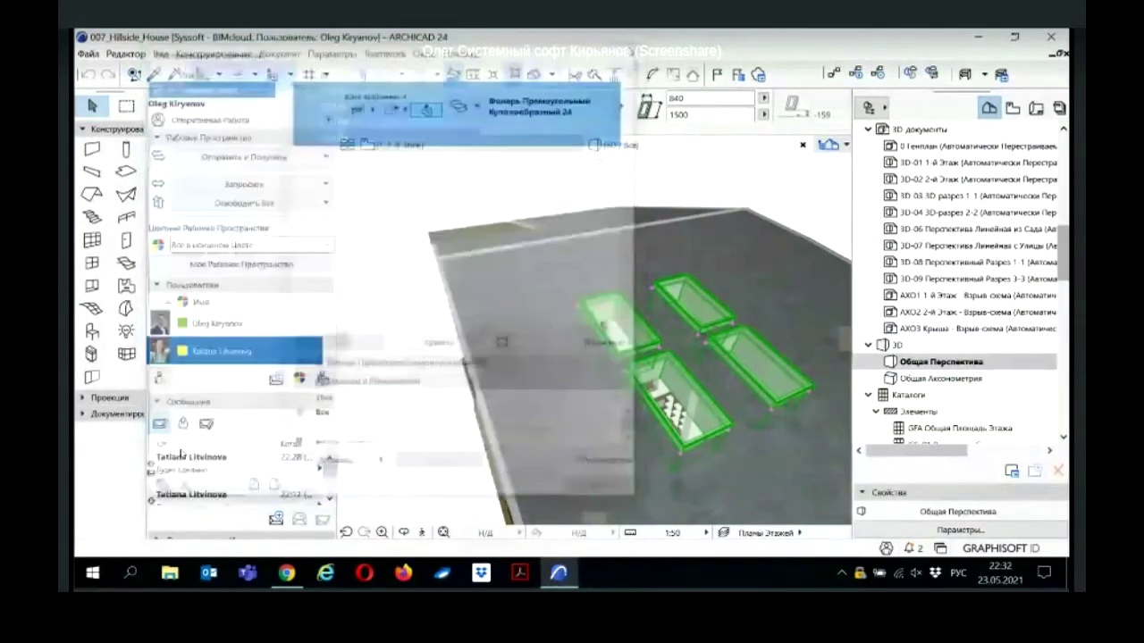
pyautogui.click(400, 313)
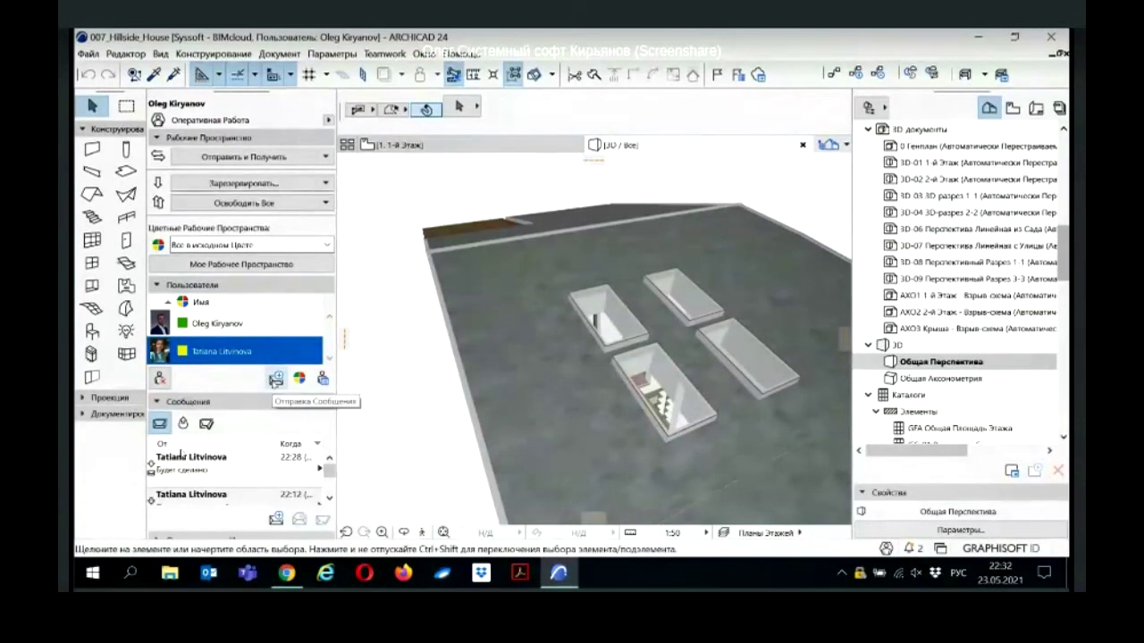
pyautogui.keyDown('shift'); pyautogui.moveTo(715, 361); pyautogui.dragTo(681, 361, button='middle'); pyautogui.keyUp('shift')
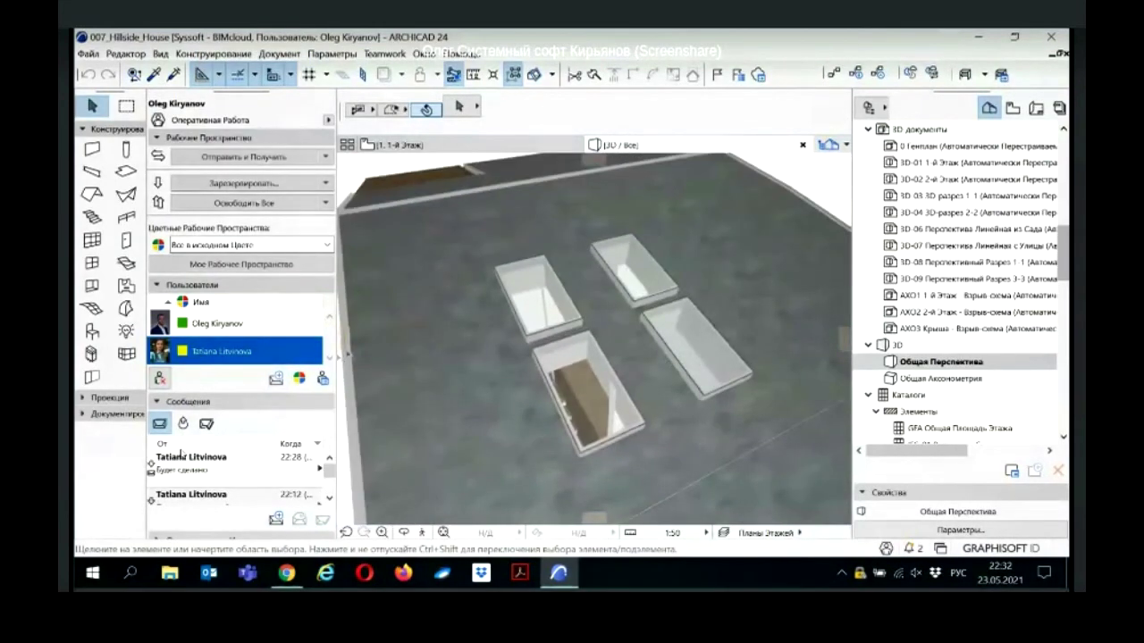
# Step: Send the colleague a high-priority message 'Изменить форму световых люков' with a captured 3D view
pyautogui.click(276, 378)
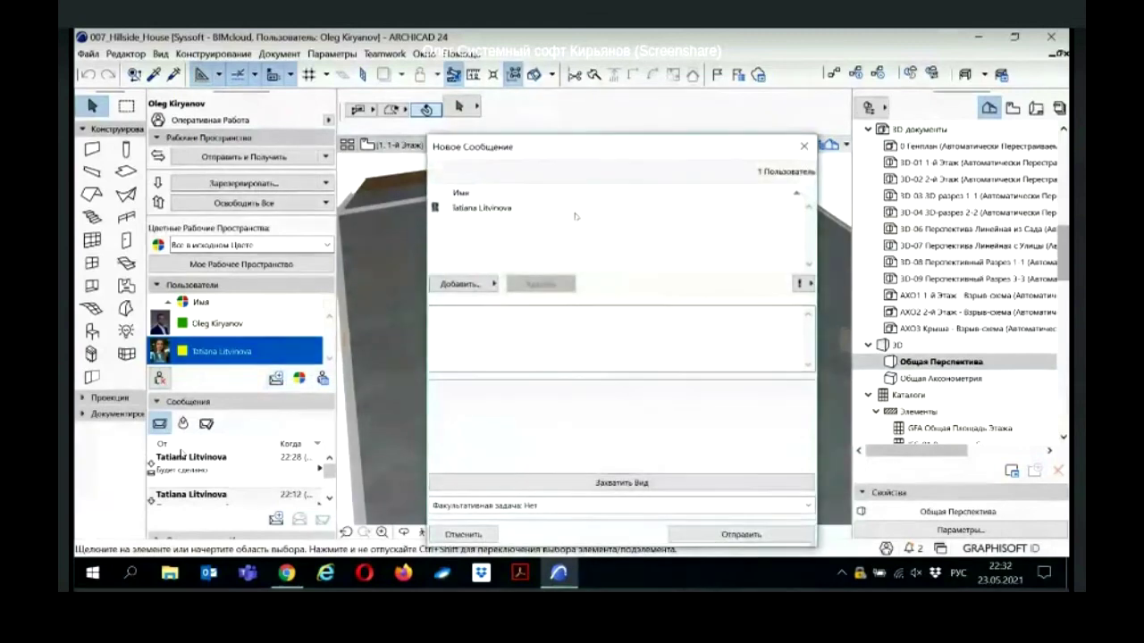
pyautogui.moveTo(618, 152); pyautogui.dragTo(296, 122)
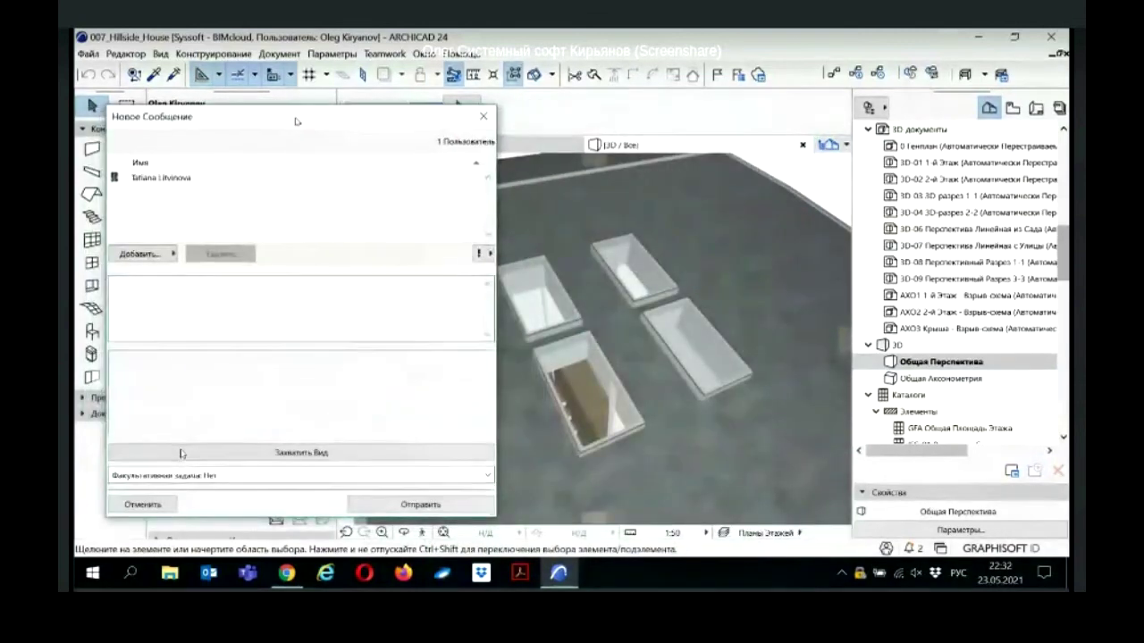
pyautogui.click(184, 280)
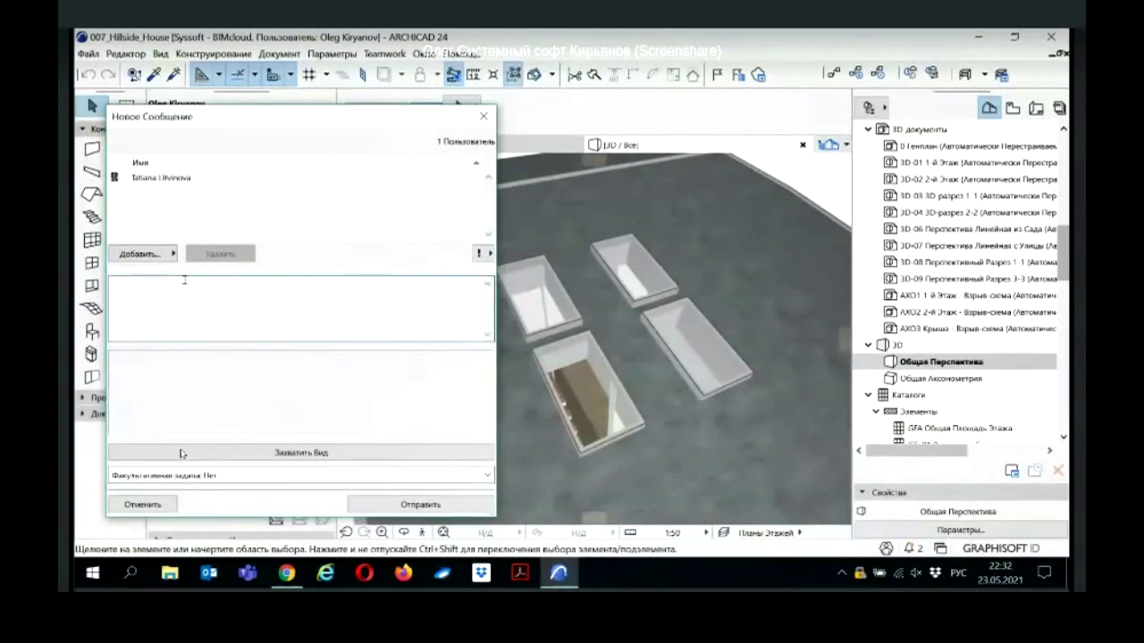
pyautogui.write('изменить ф')
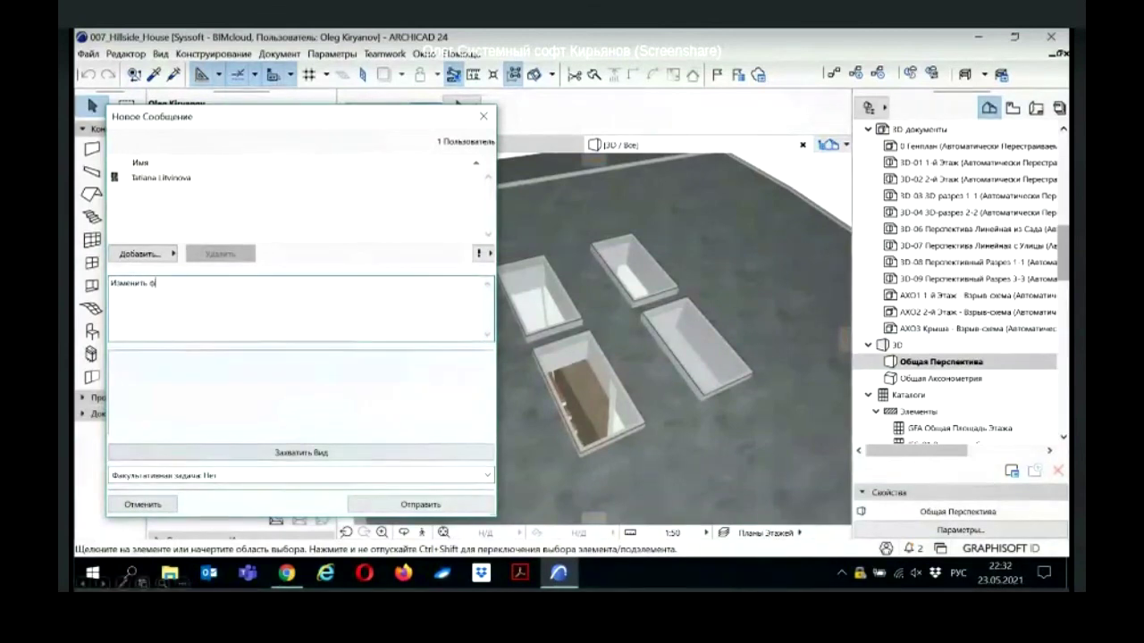
pyautogui.write('орму световых ')
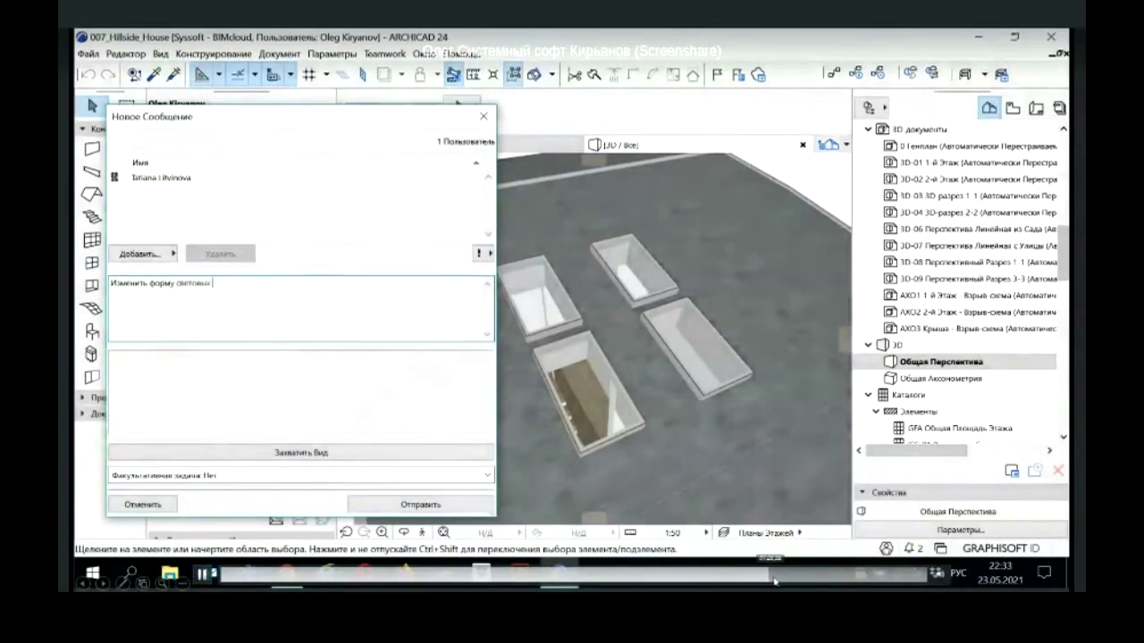
pyautogui.write('фюков')
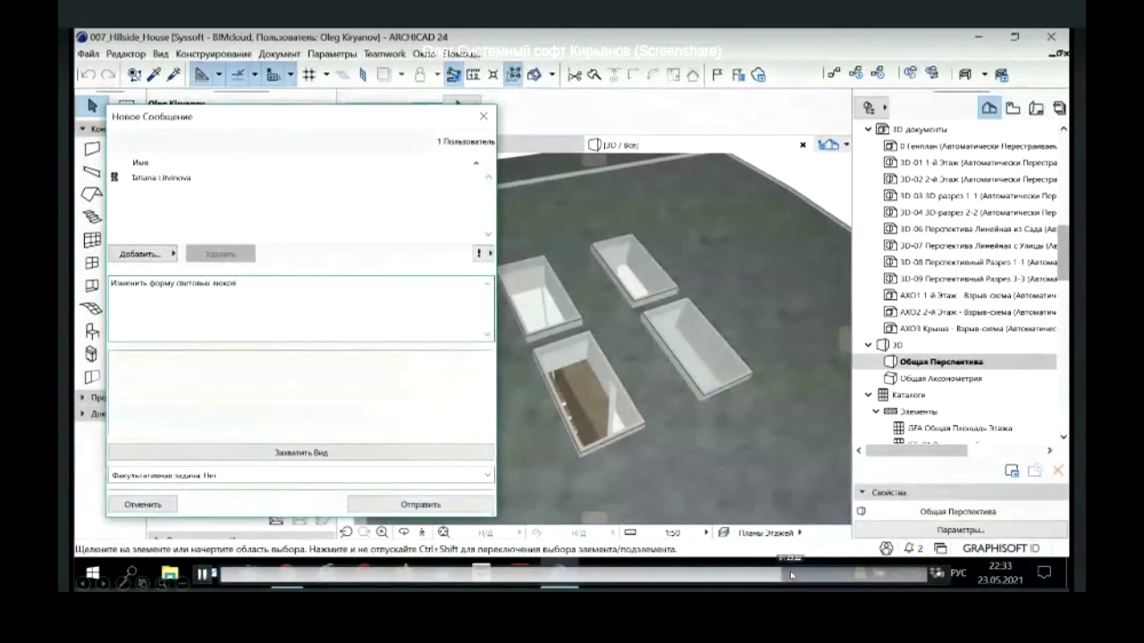
pyautogui.click(293, 449)
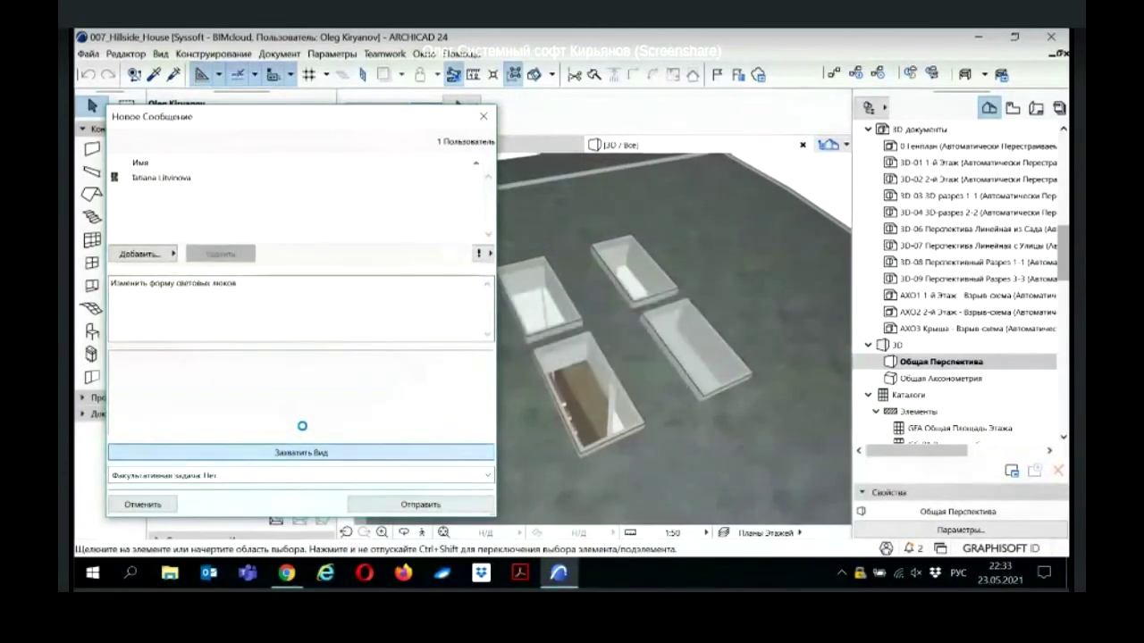
pyautogui.click(485, 255)
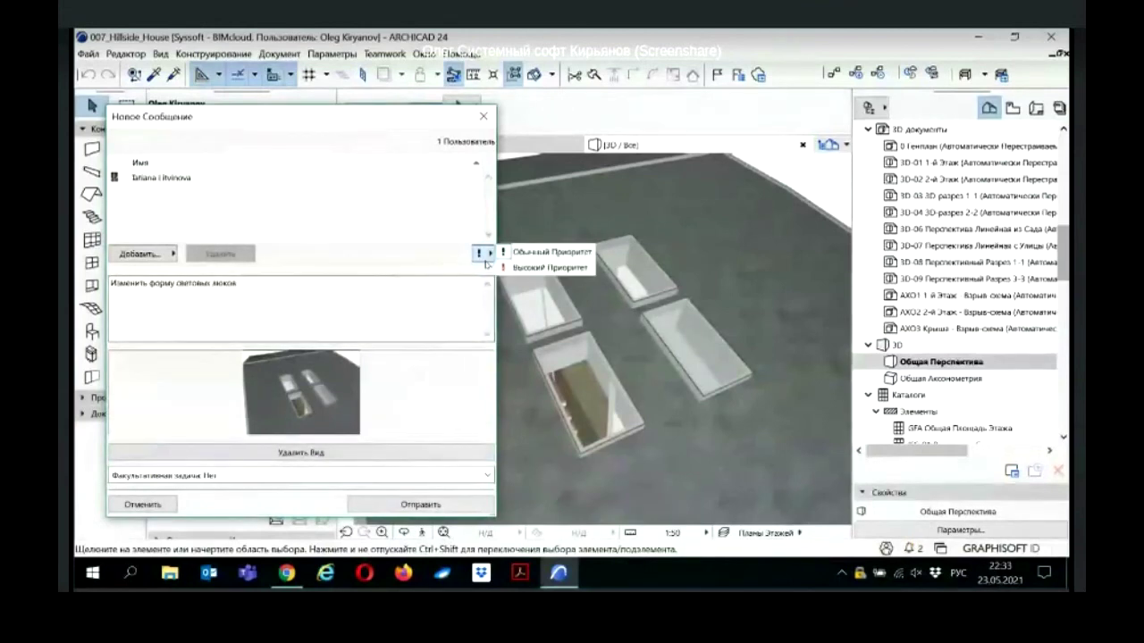
pyautogui.click(540, 268)
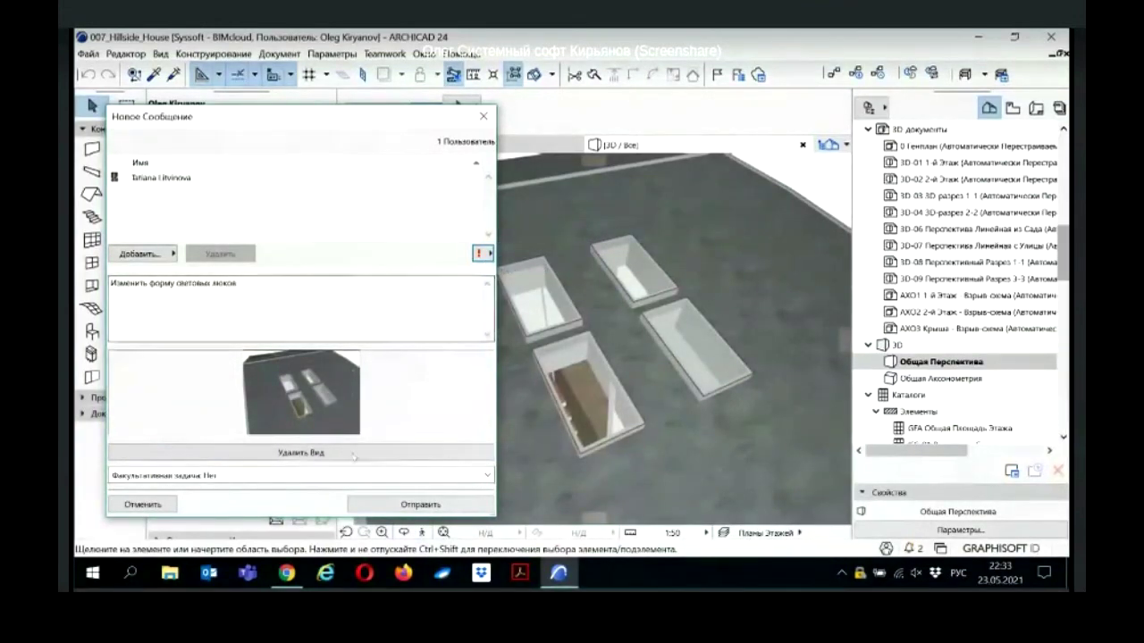
pyautogui.click(402, 506)
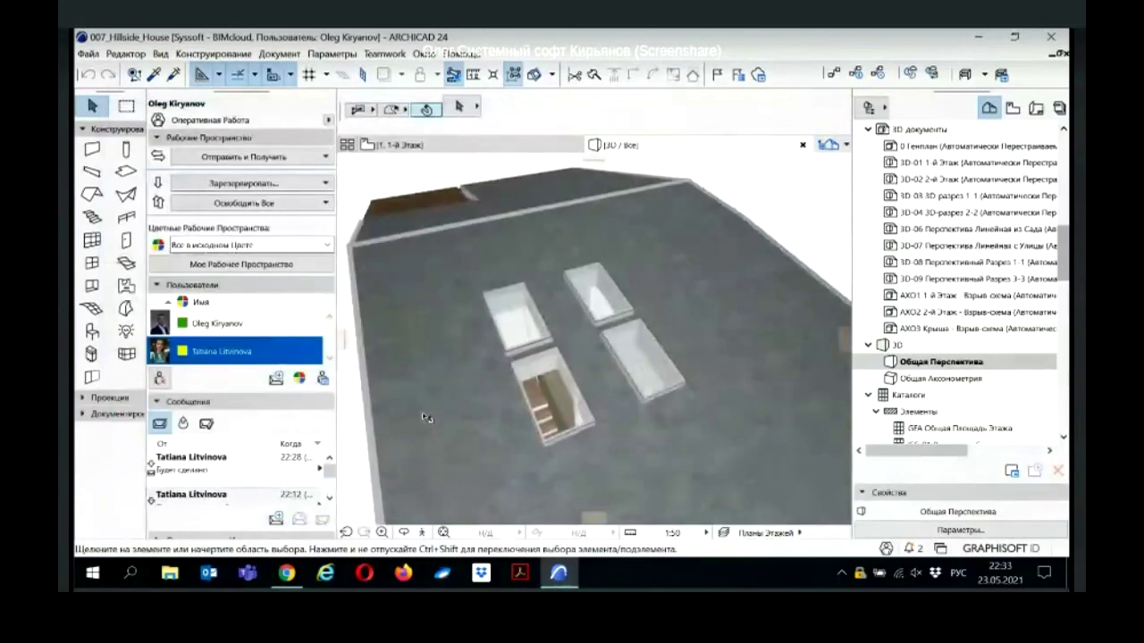
pyautogui.moveTo(426, 419); pyautogui.dragTo(483, 331)
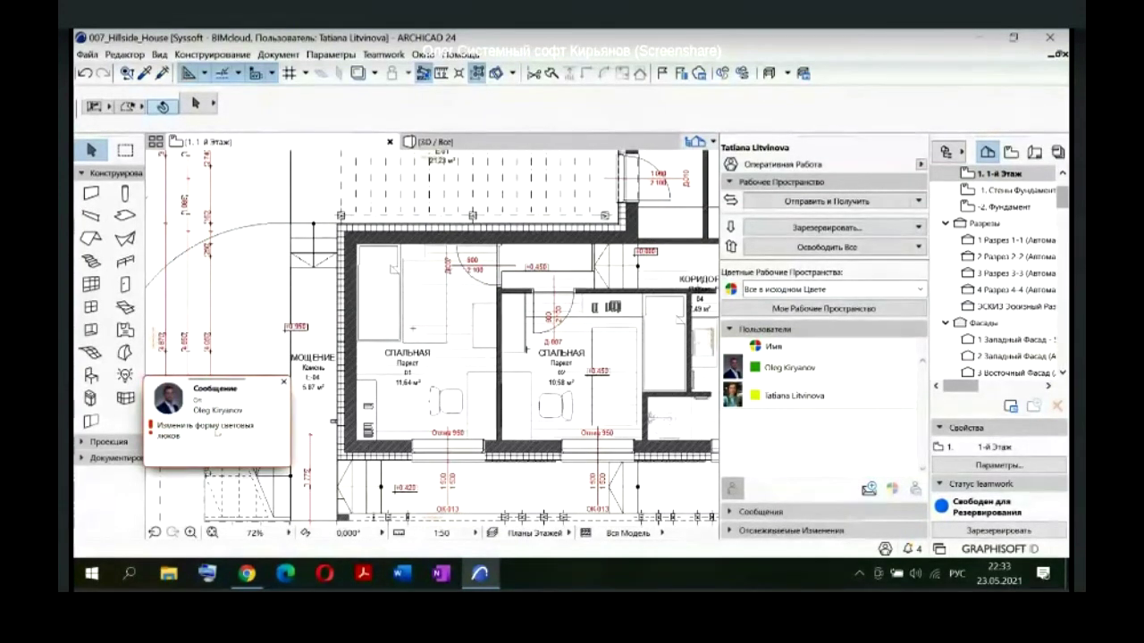
# Step: Open the received message, apply its attached 3D view, and close it
pyautogui.click(218, 429)
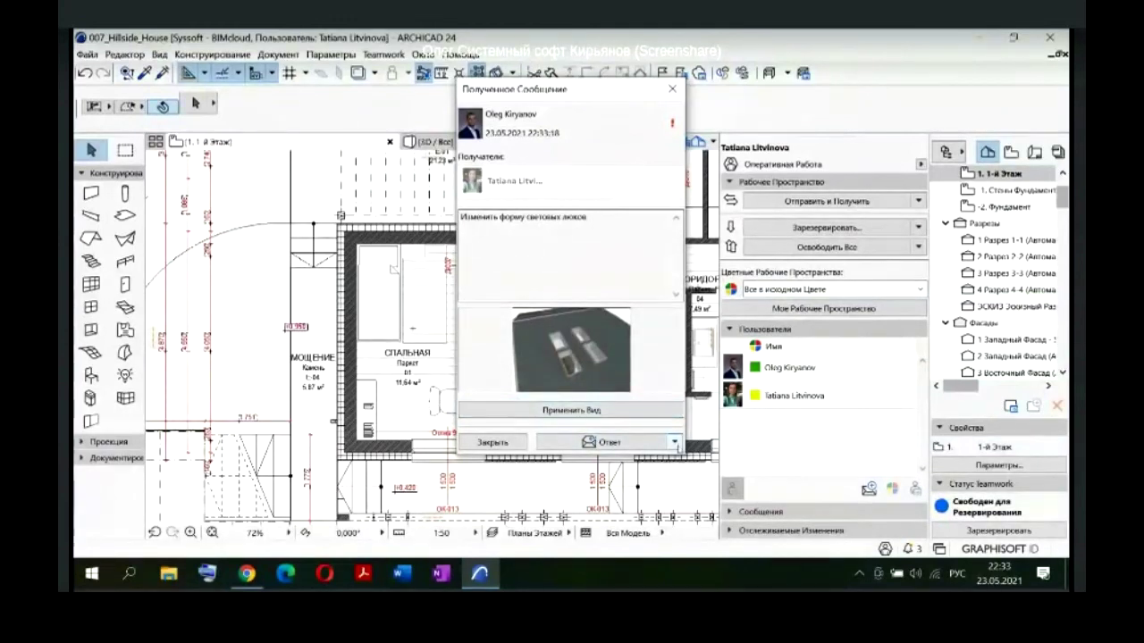
pyautogui.click(666, 413)
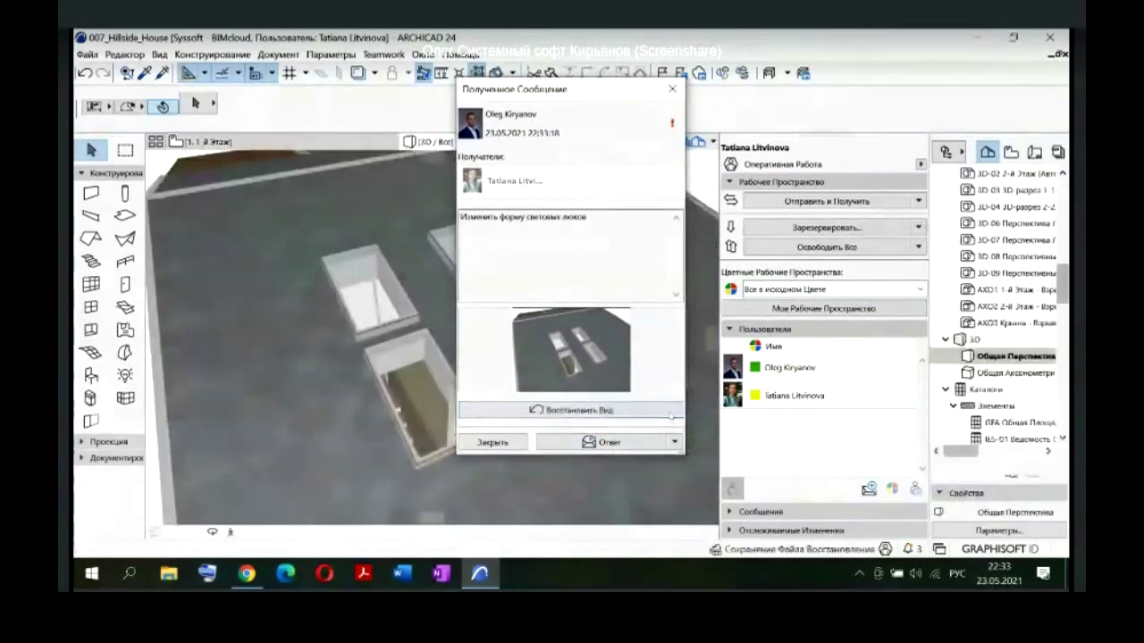
pyautogui.moveTo(607, 90); pyautogui.dragTo(394, 101)
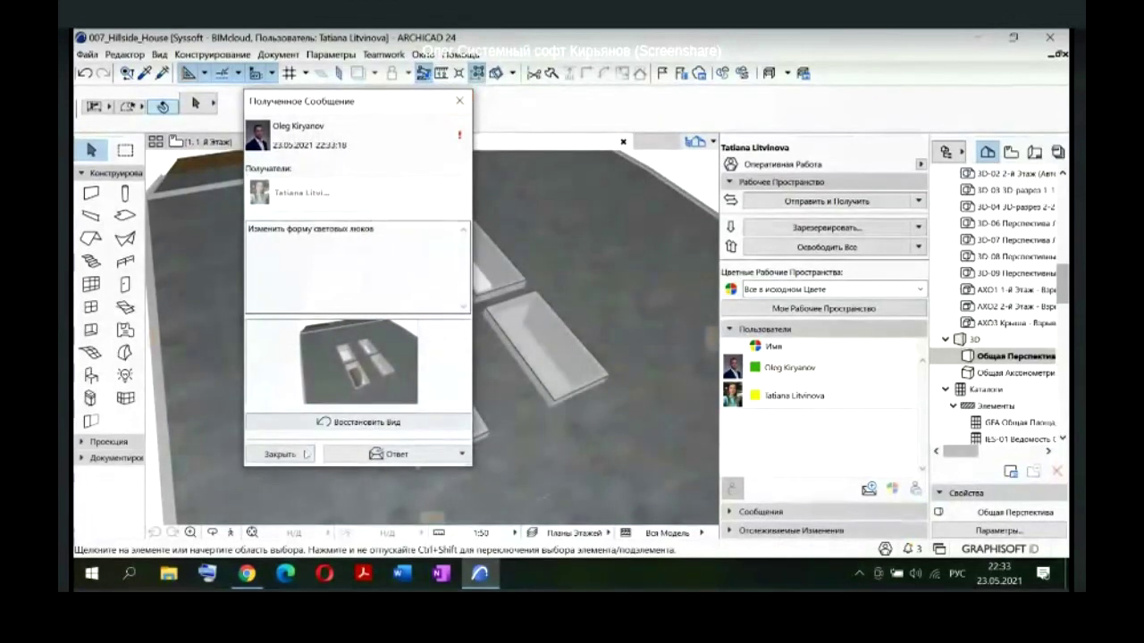
pyautogui.click(280, 454)
# Step: Select three of the four roof skylights
pyautogui.keyDown('shift'); pyautogui.moveTo(363, 326); pyautogui.dragTo(373, 301, button='middle'); pyautogui.keyUp('shift')
pyautogui.click(374, 301)
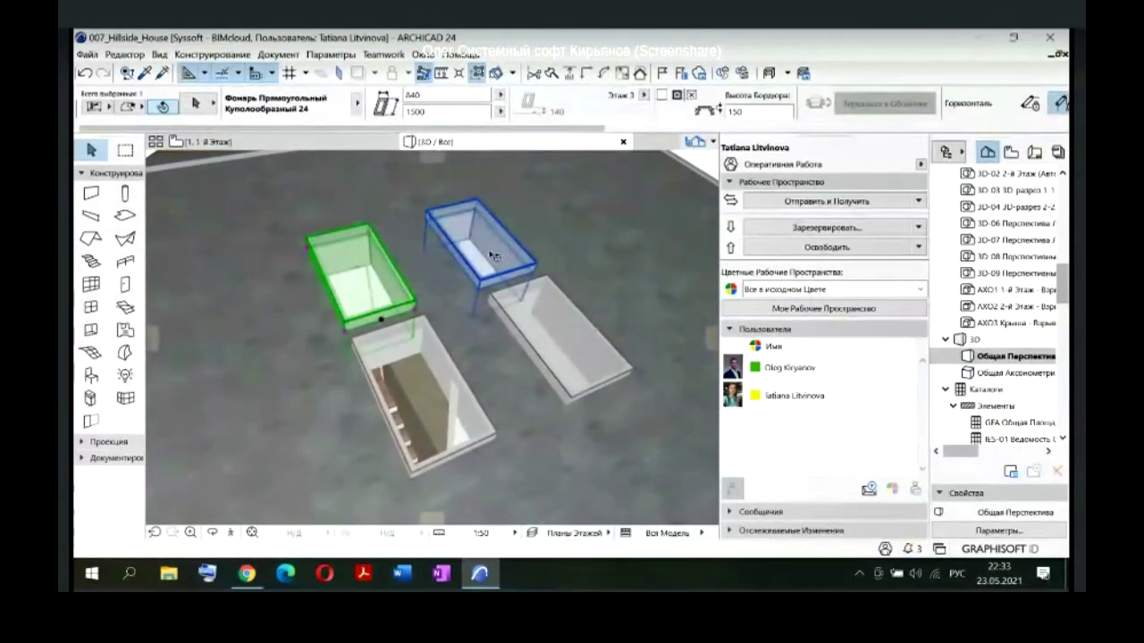
pyautogui.keyDown('shift'); pyautogui.click(490, 256); pyautogui.keyUp('shift')
pyautogui.keyDown('shift'); pyautogui.click(420, 398); pyautogui.keyUp('shift')
# Step: Change all four skylights to Фонарь Пирамидальный 24 with width 840 and height 1500
pyautogui.keyDown('shift'); pyautogui.click(563, 364); pyautogui.keyUp('shift')
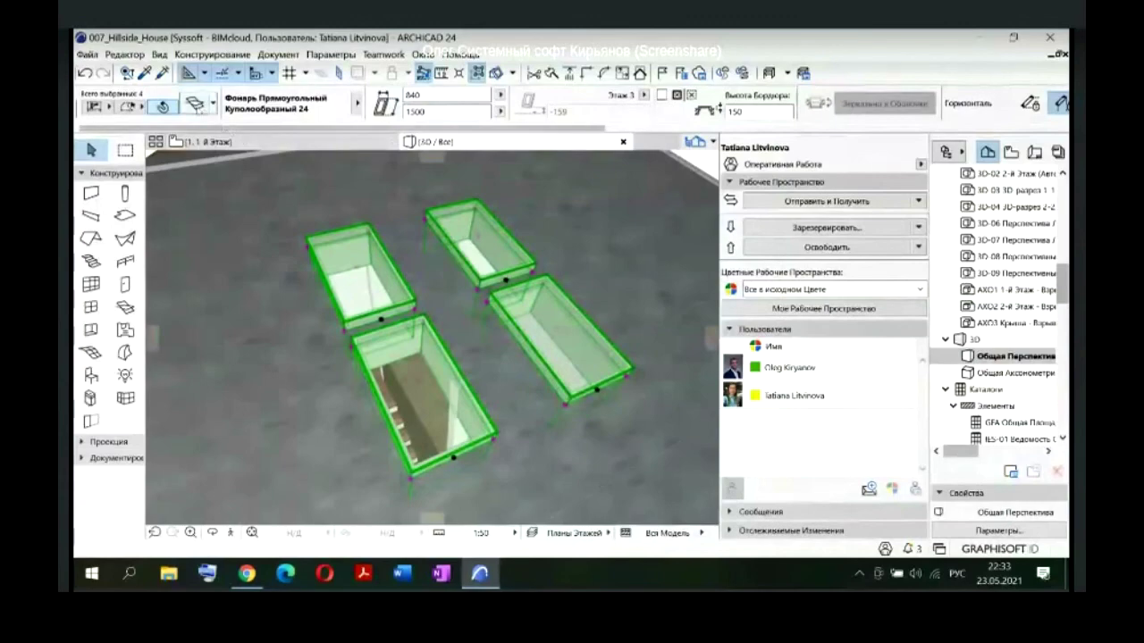
pyautogui.hotkey('ctrl', 't')
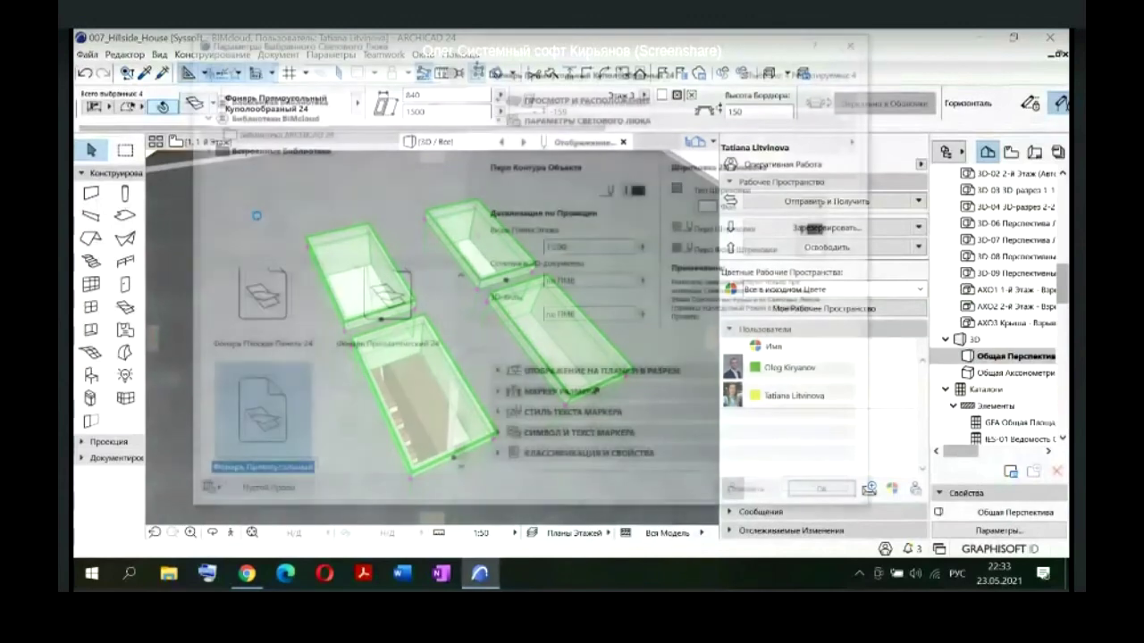
pyautogui.scroll(2, 345, 381)
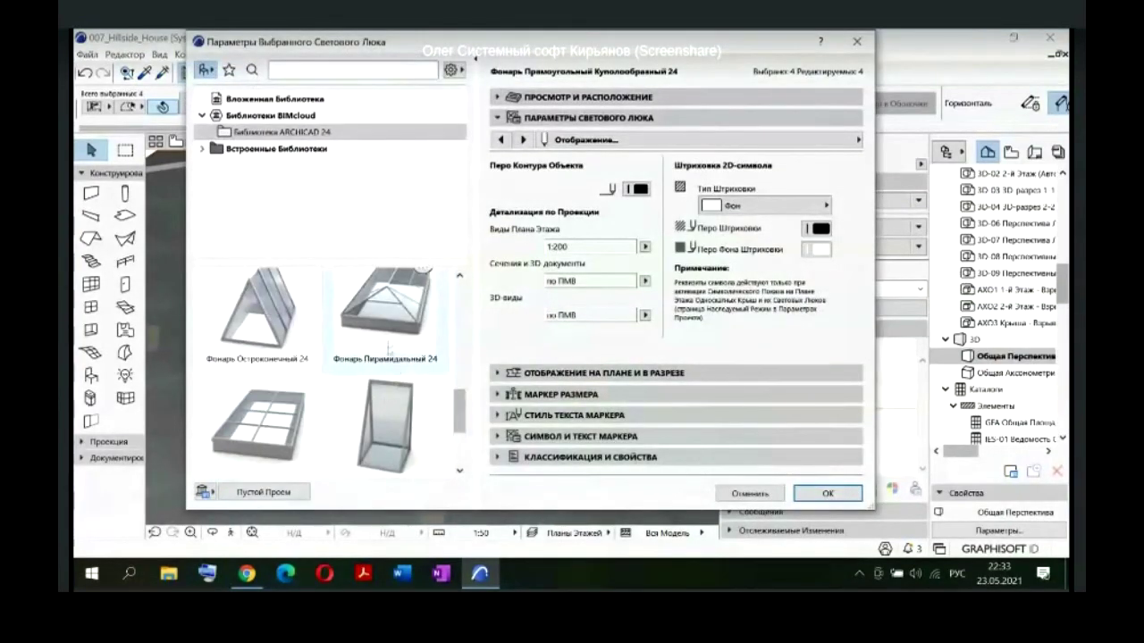
pyautogui.click(389, 343)
pyautogui.click(623, 188)
pyautogui.write('840')
pyautogui.press('Tab')
pyautogui.write('1500')
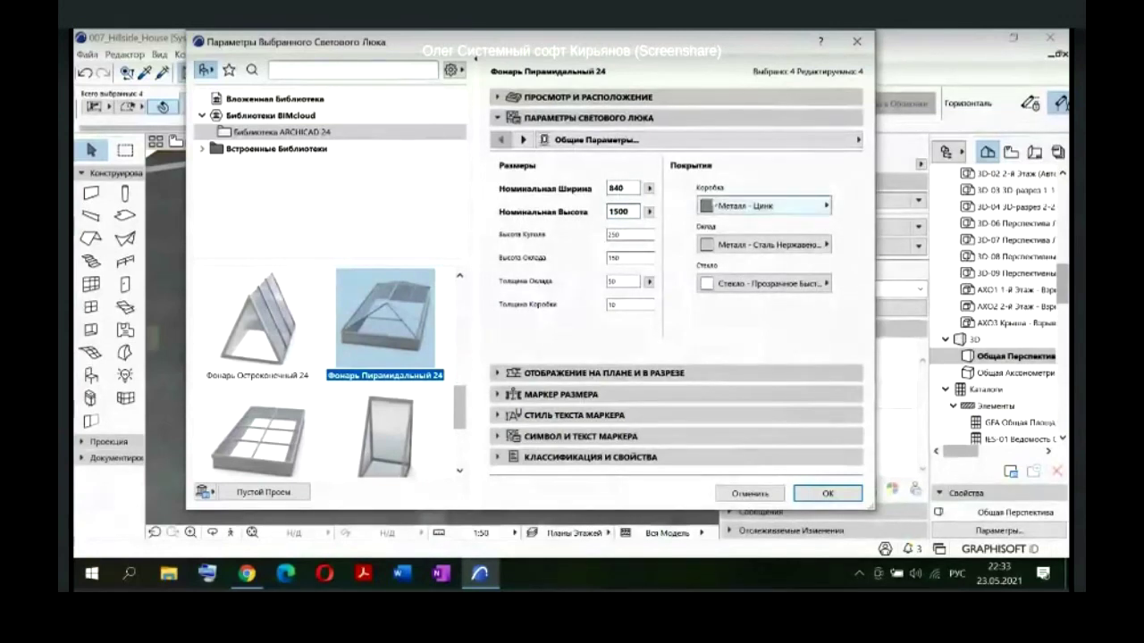
pyautogui.press('Return')
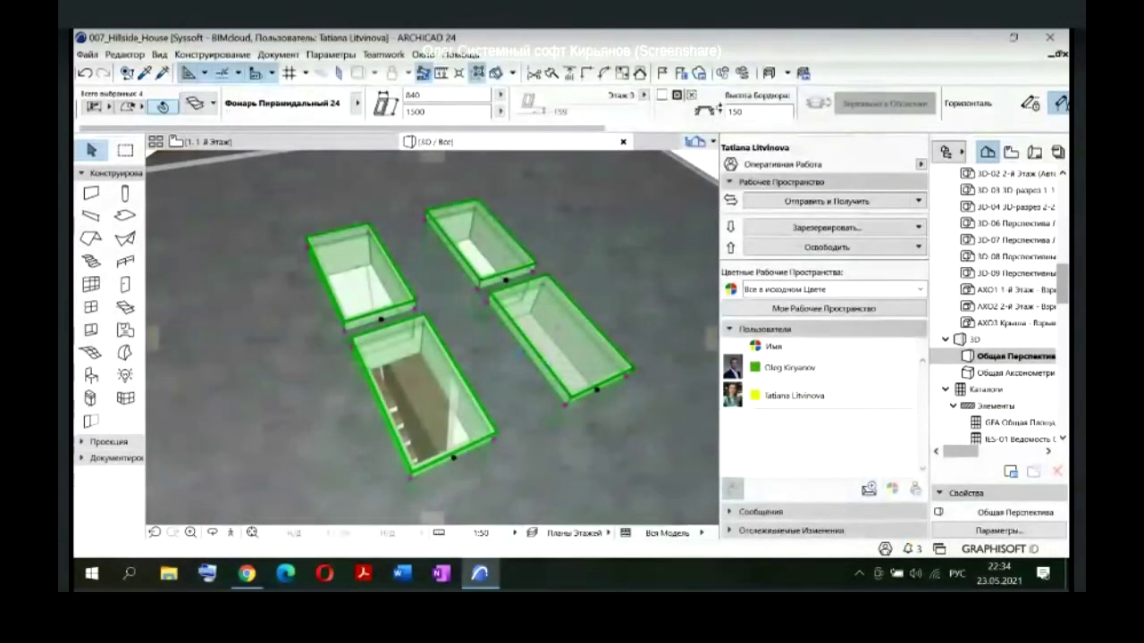
# Step: Deselect the skylights and send the changes to the Teamwork server
pyautogui.click(488, 348)
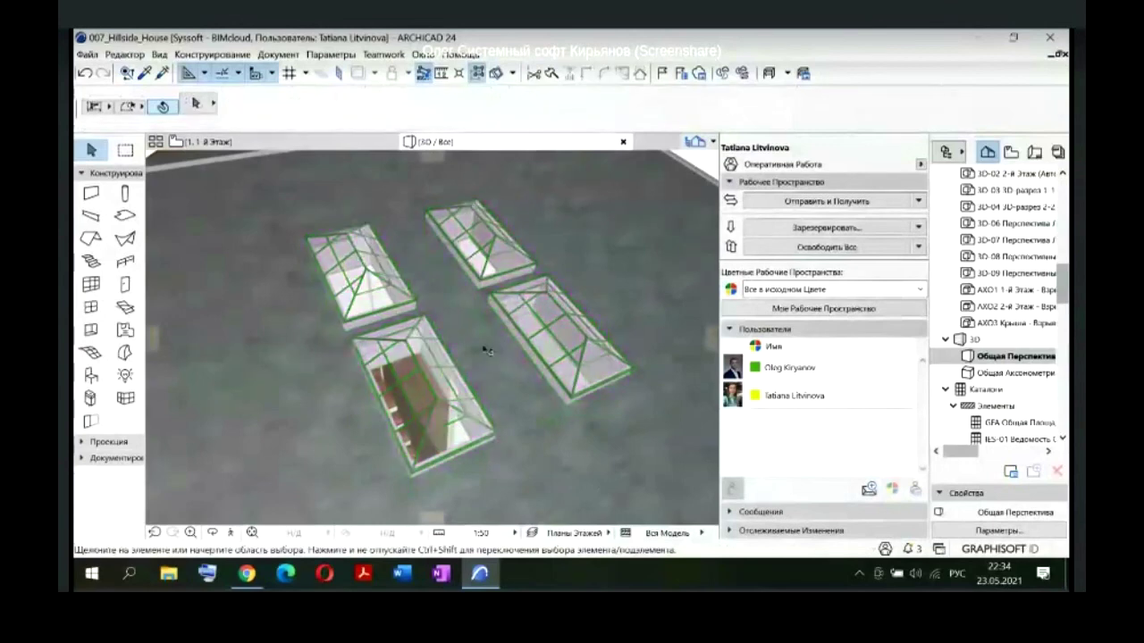
pyautogui.scroll(-2, 487, 356)
pyautogui.scroll(-5, 488, 355)
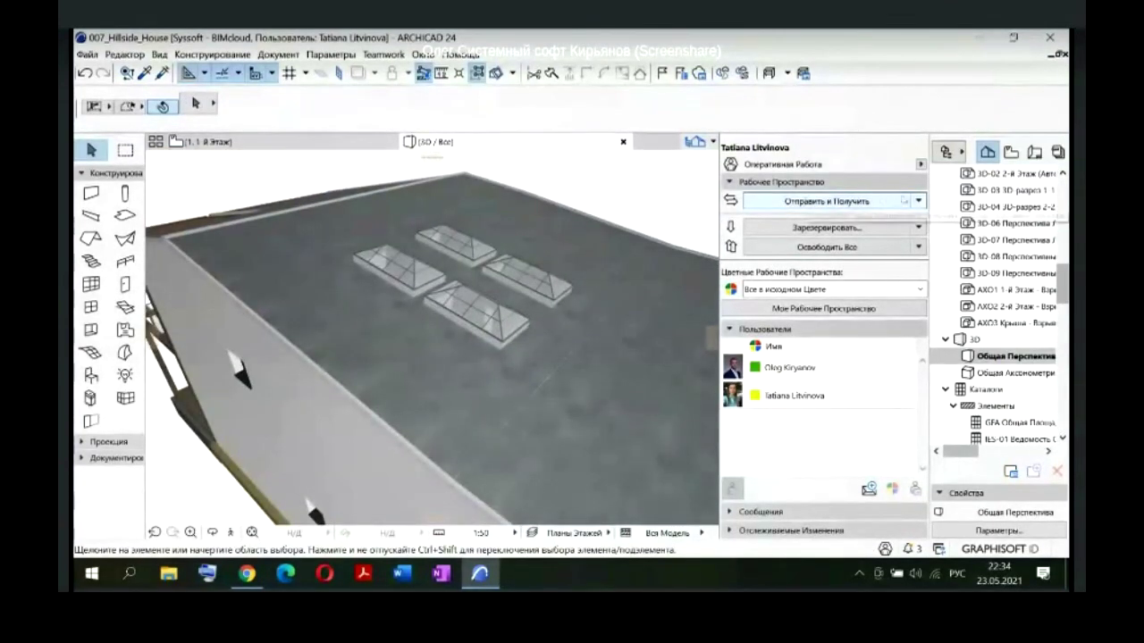
pyautogui.click(918, 201)
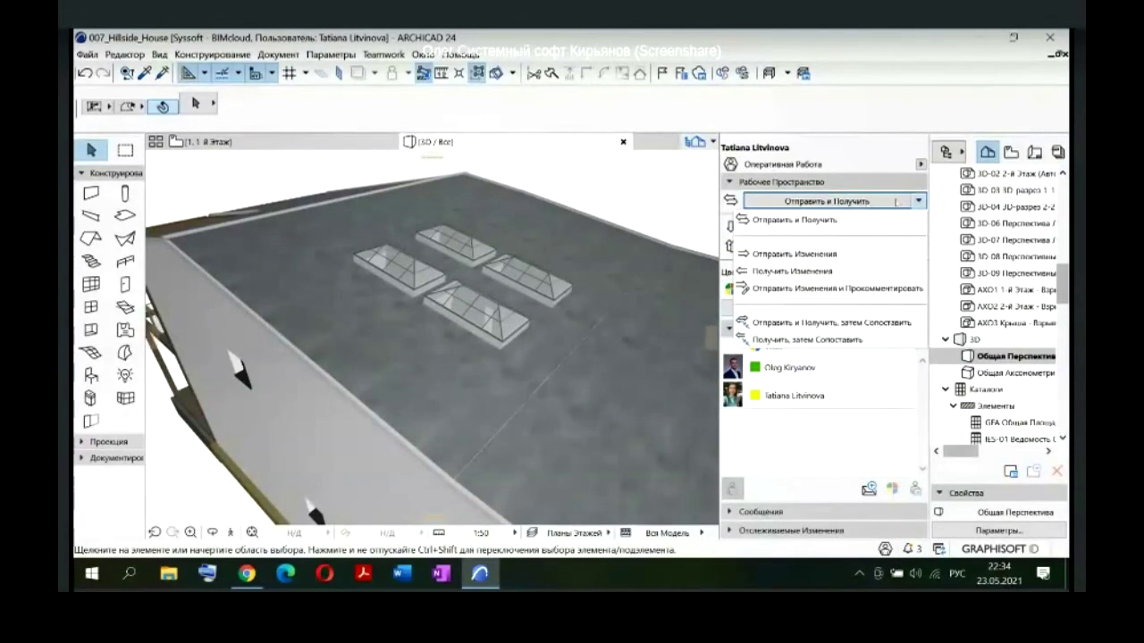
pyautogui.click(798, 256)
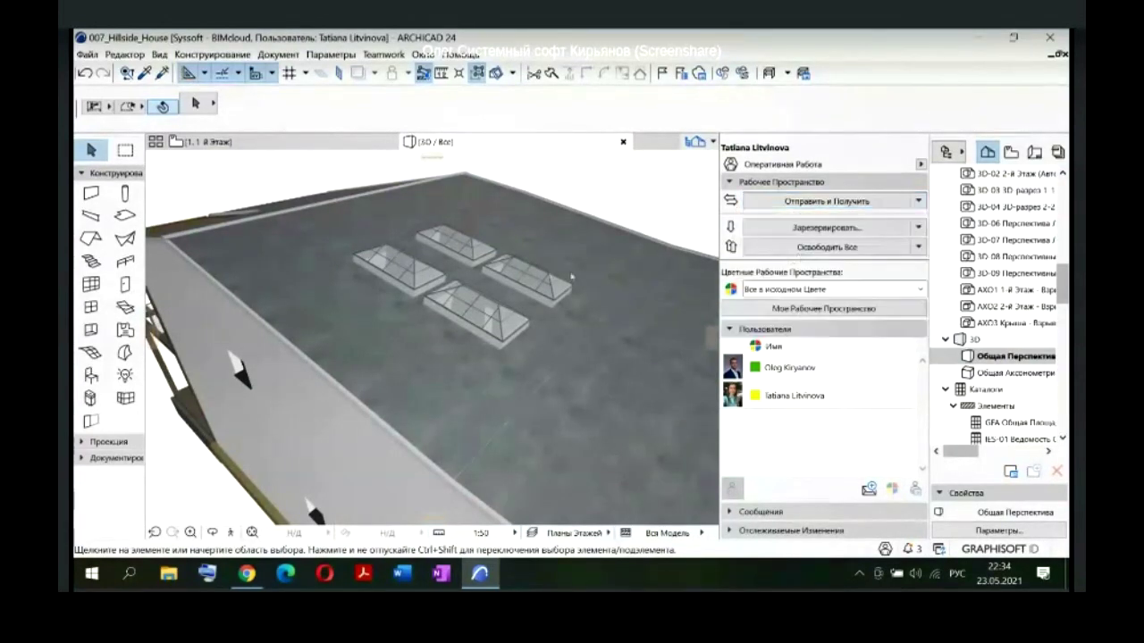